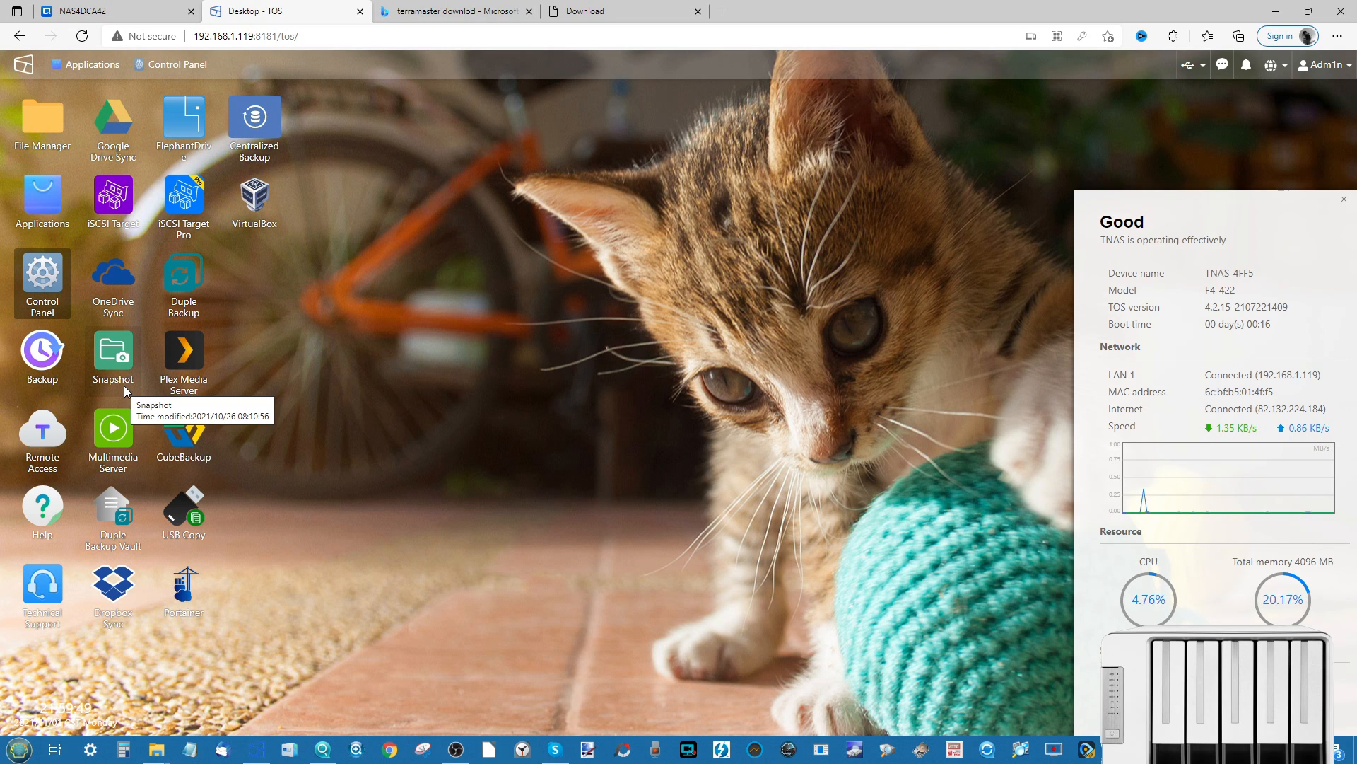
- Expand Storage Pool #1 in Control Panel to see RAID 1, 9.09 TB and Volume #1
left_click(184, 71)
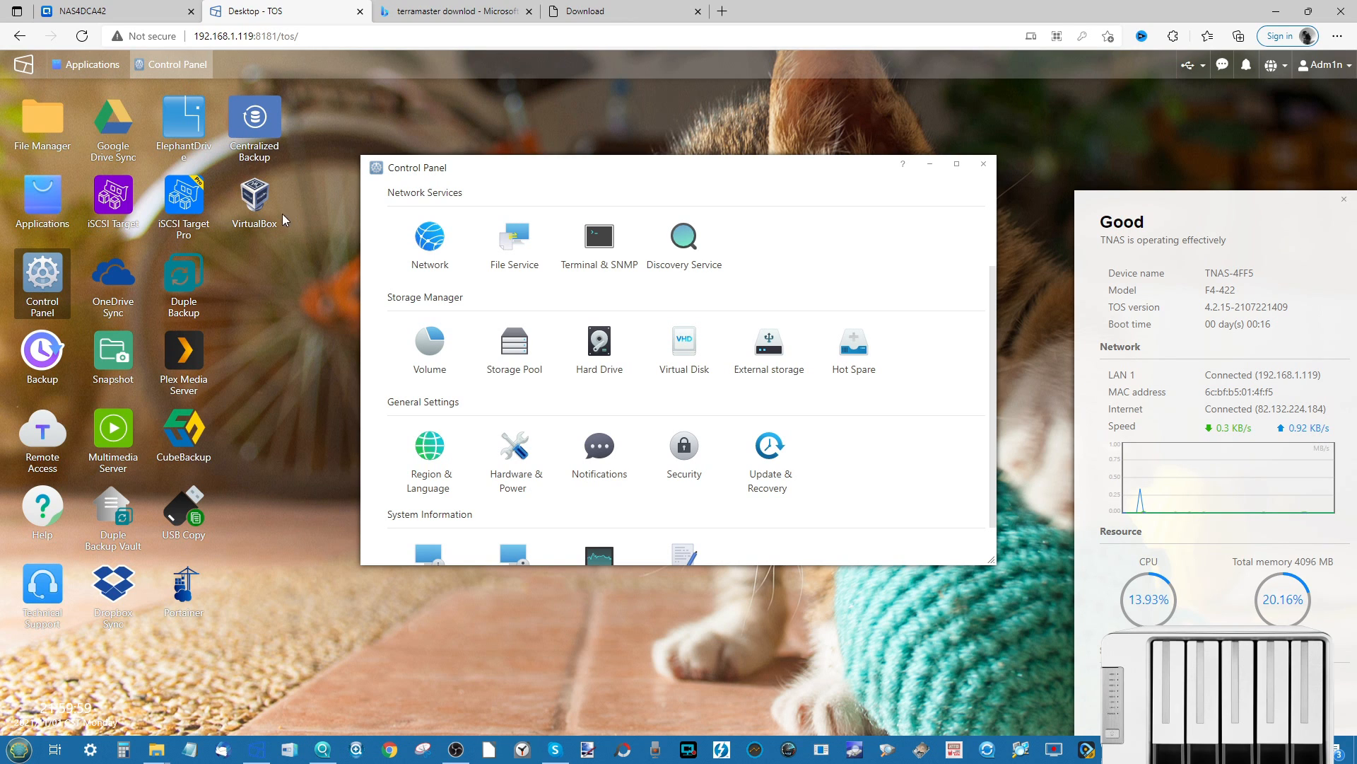
left_click(534, 352)
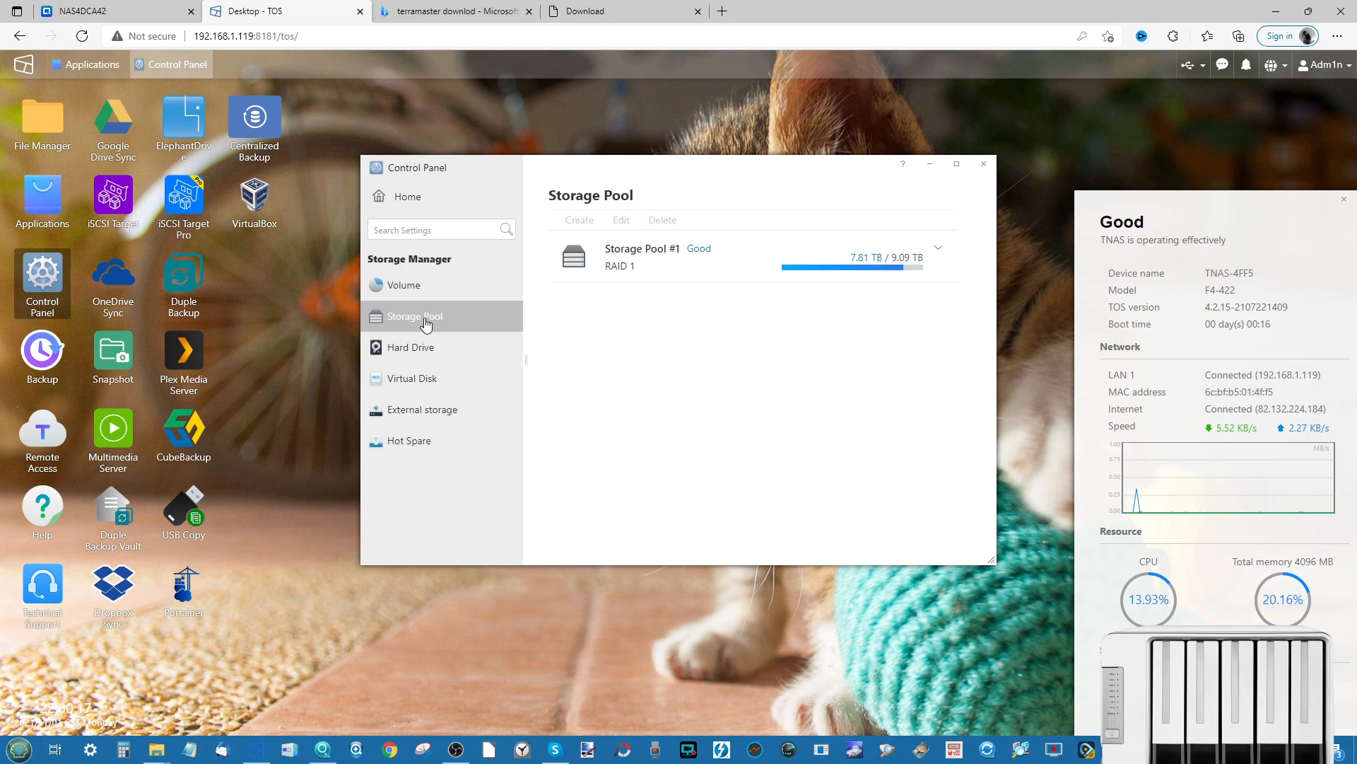
left_click(710, 264)
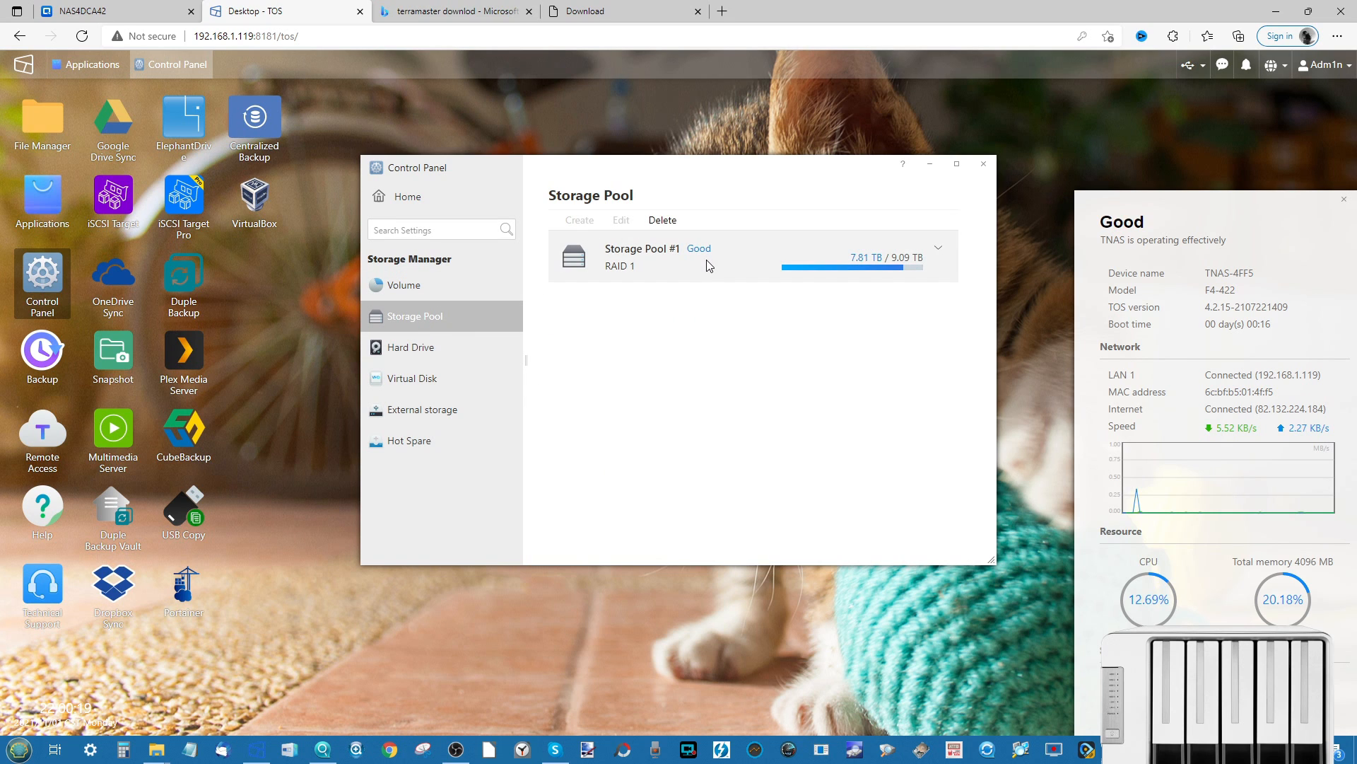
left_click(939, 261)
scroll(710, 371, "down", 1)
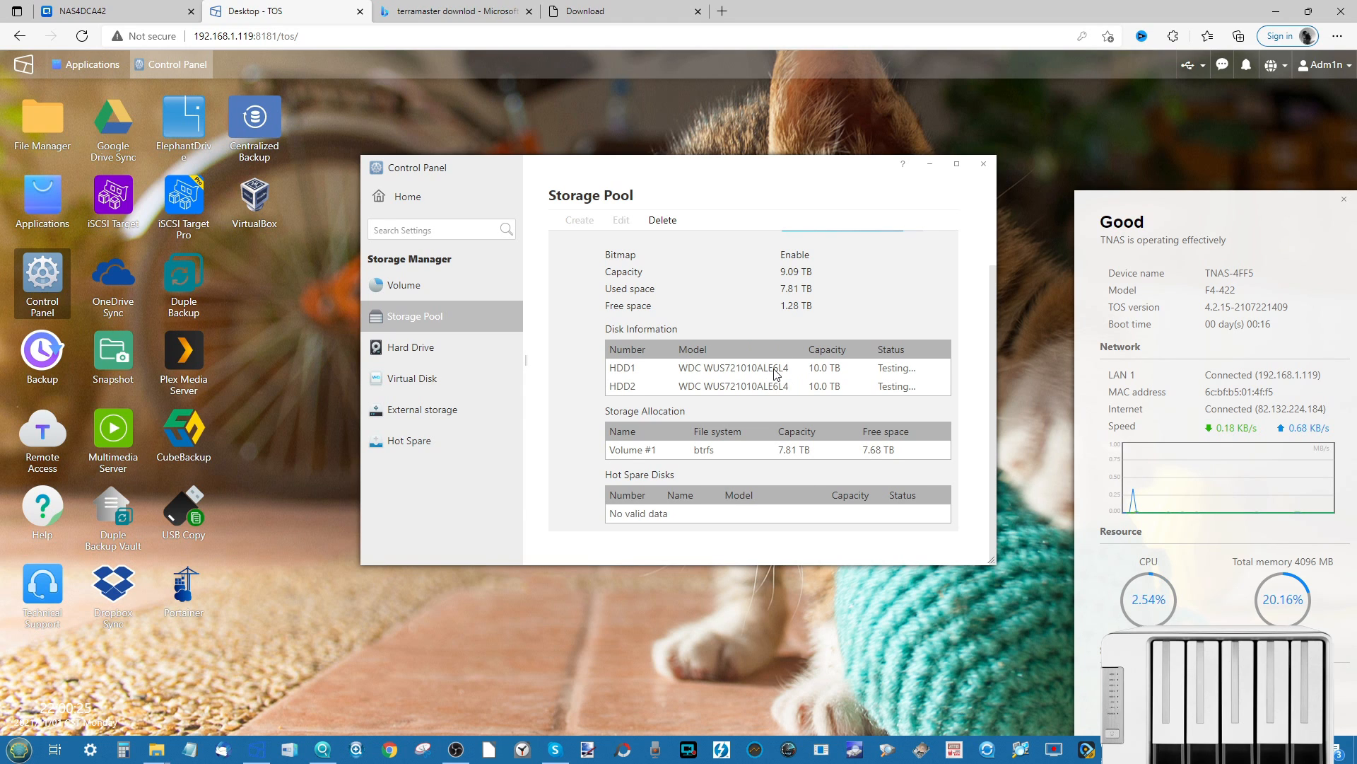
scroll(714, 379, "up", 1)
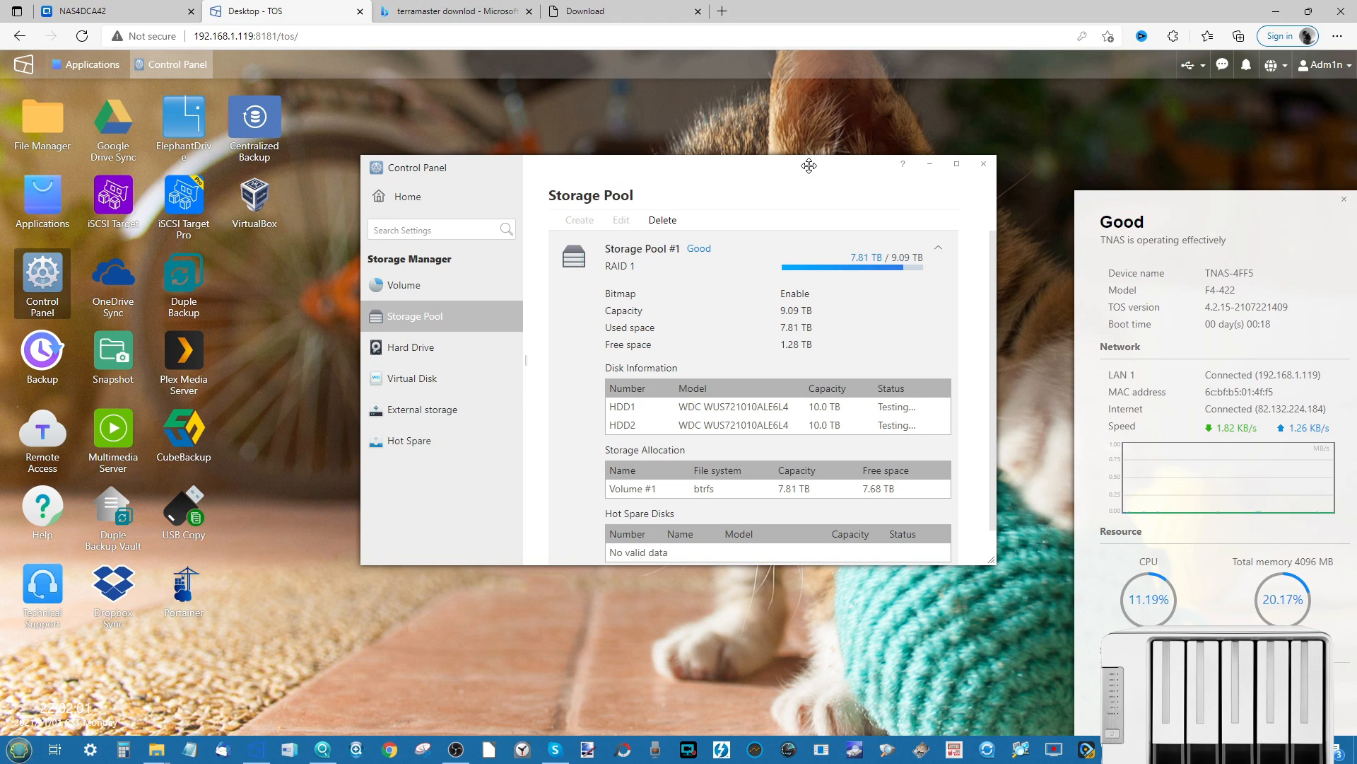
- Close the Control Panel, then open and widen the Applications centre
left_click_drag(809, 165, 790, 193)
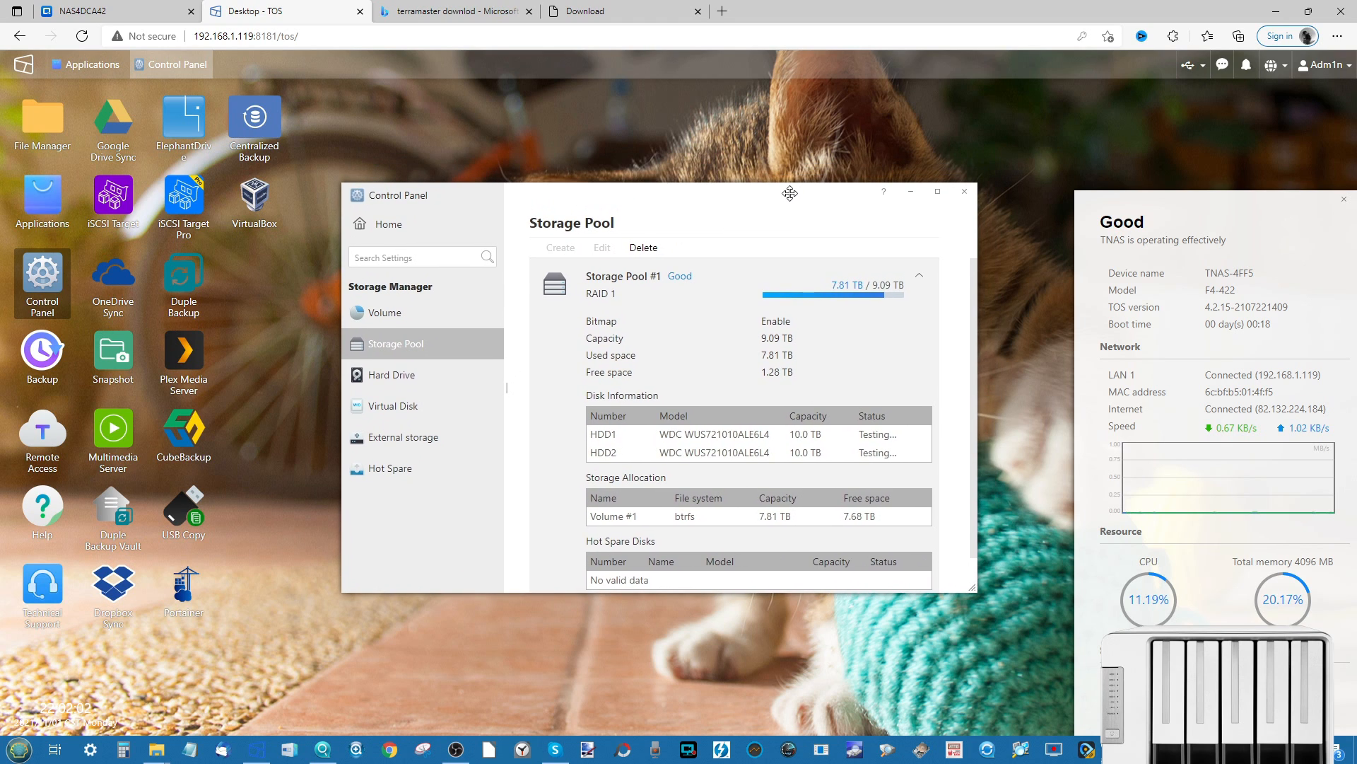
left_click(966, 193)
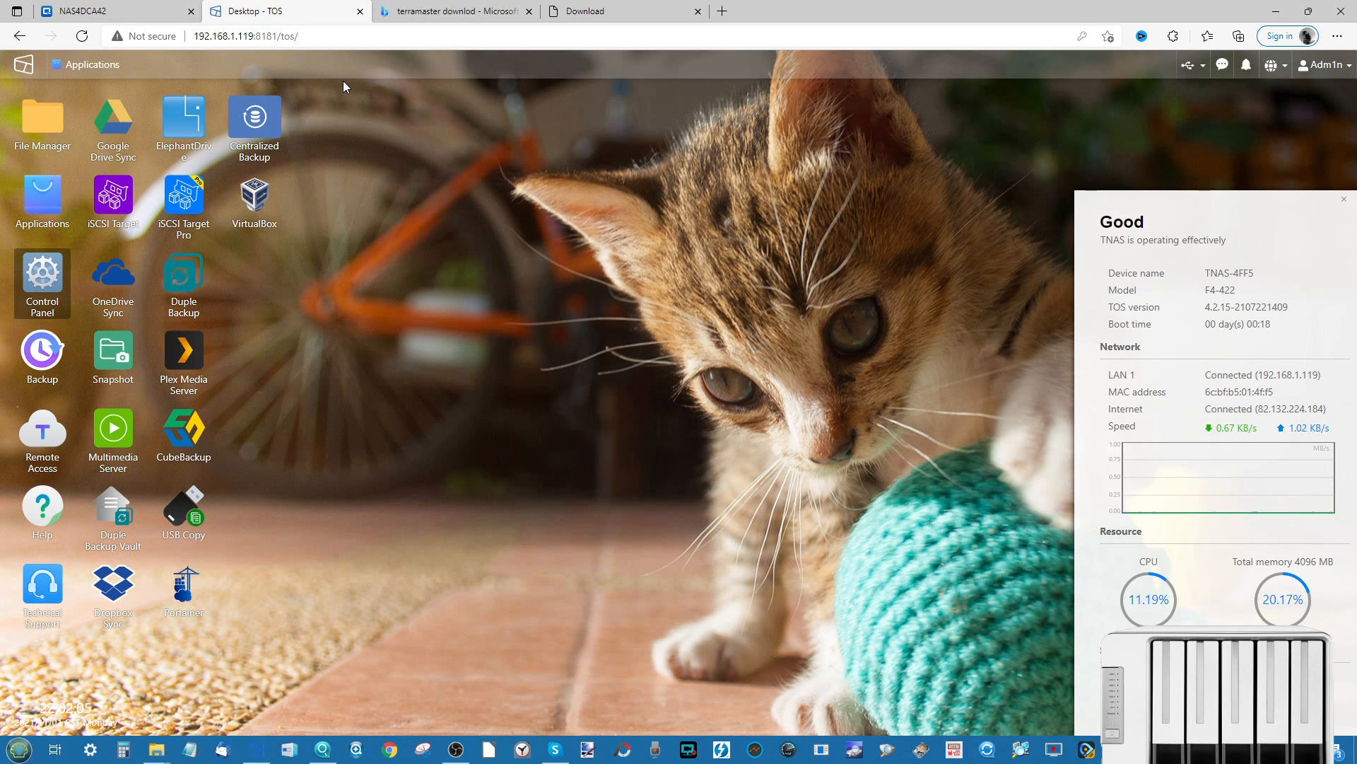
left_click(83, 65)
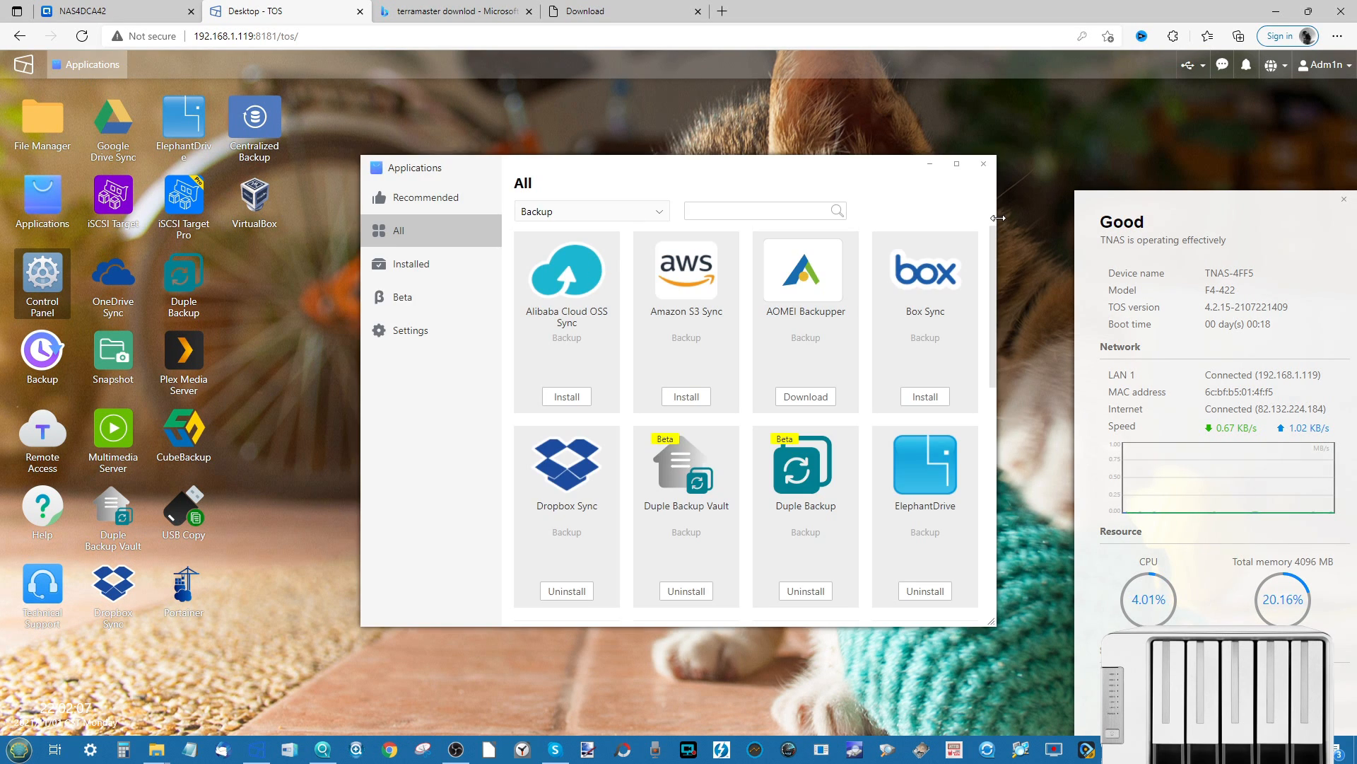
left_click_drag(998, 218, 1207, 236)
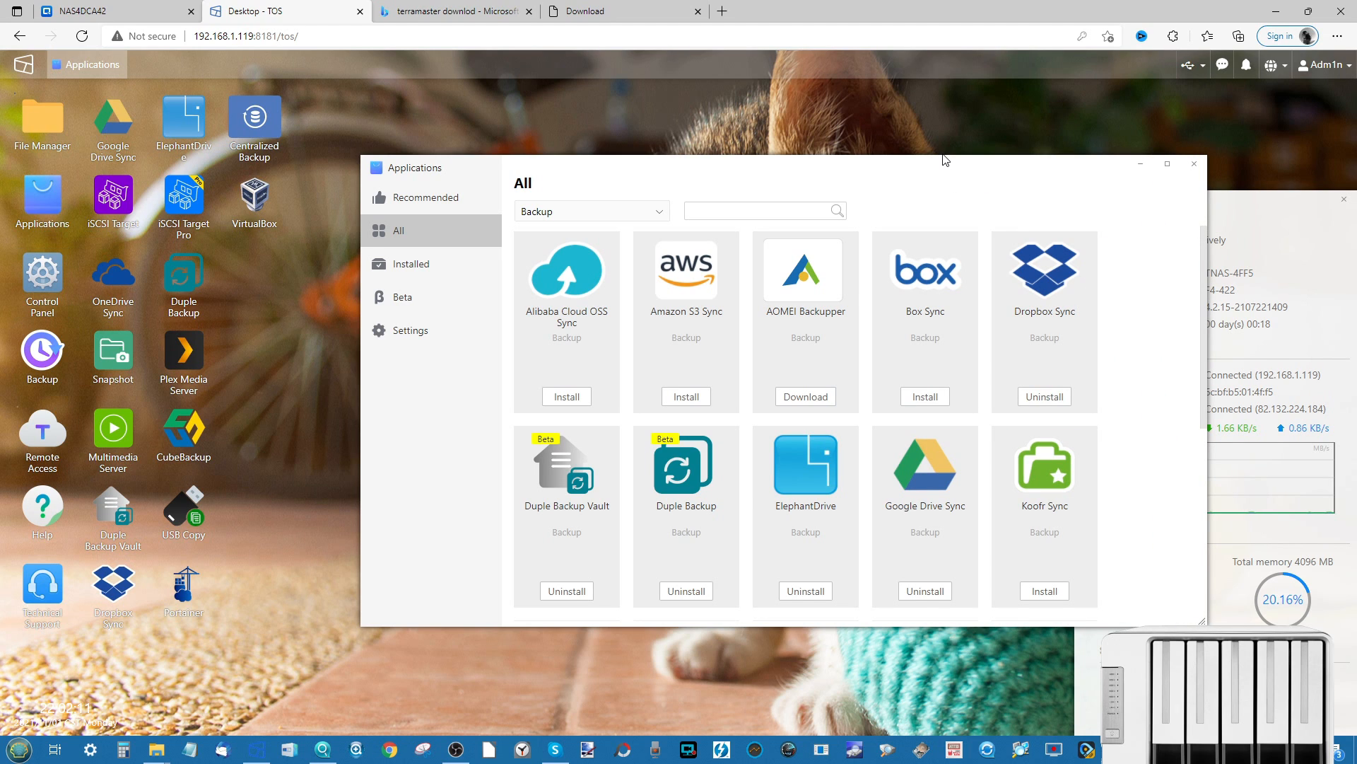
left_click(1211, 252)
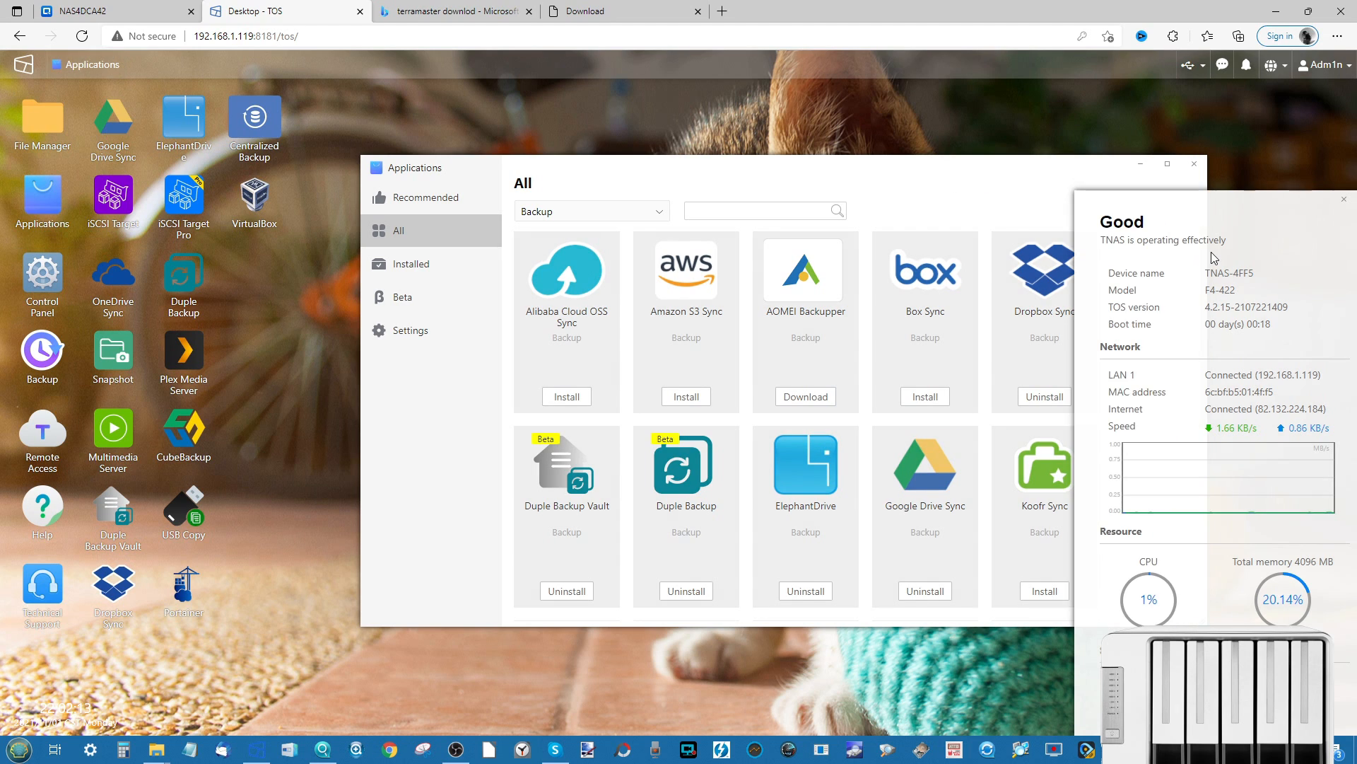
left_click(1124, 186)
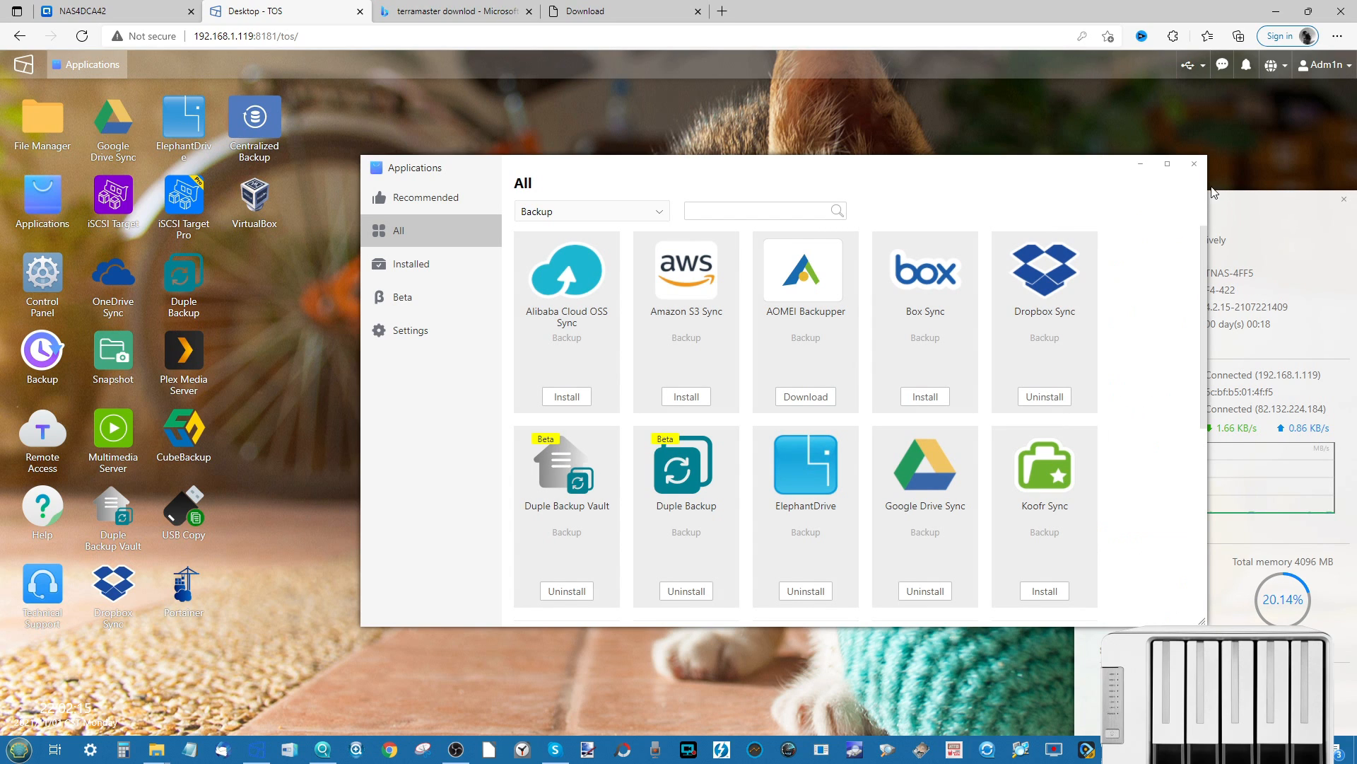
left_click_drag(1209, 189, 1133, 186)
- Scroll through Backup apps such as Duple Backup, OneDrive Sync and CubeBackup
scroll(781, 287, "down", 3)
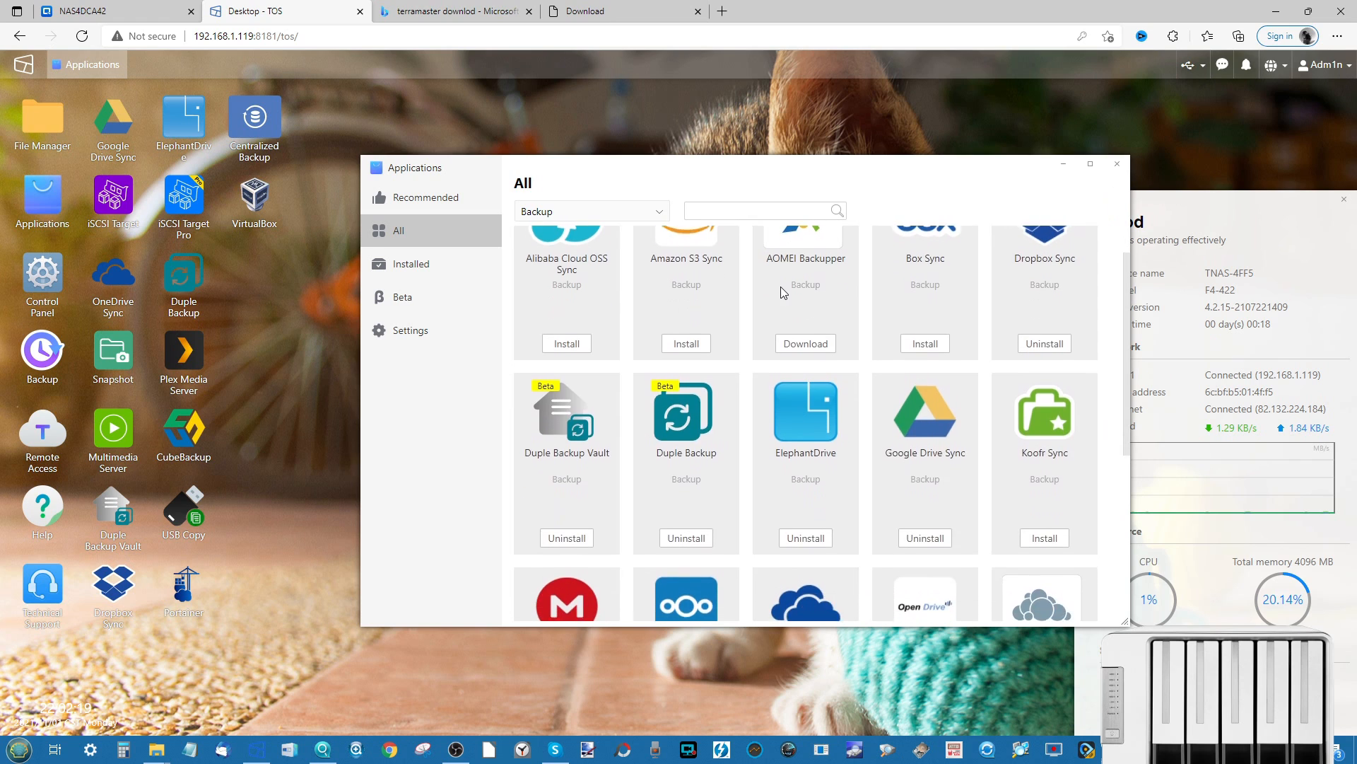
scroll(780, 292, "down", 3)
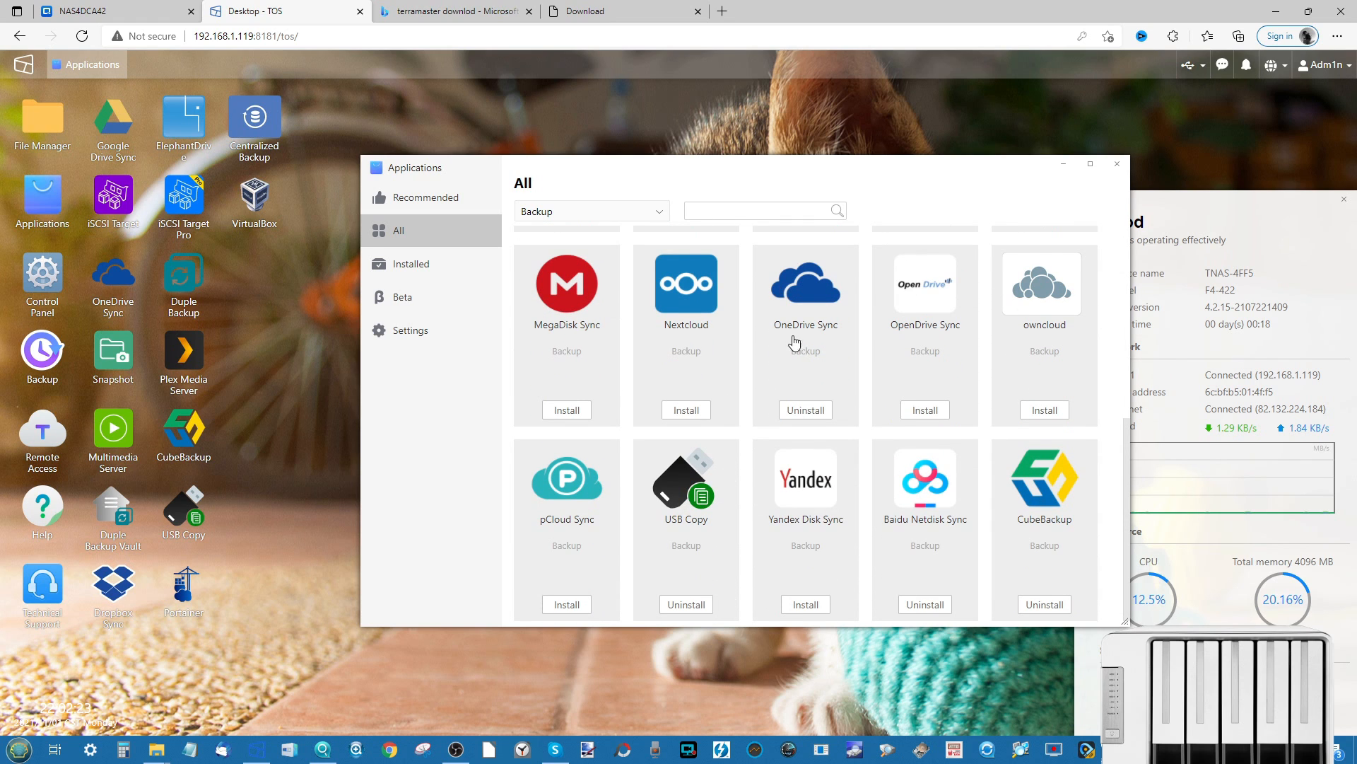
scroll(800, 542, "up", 4)
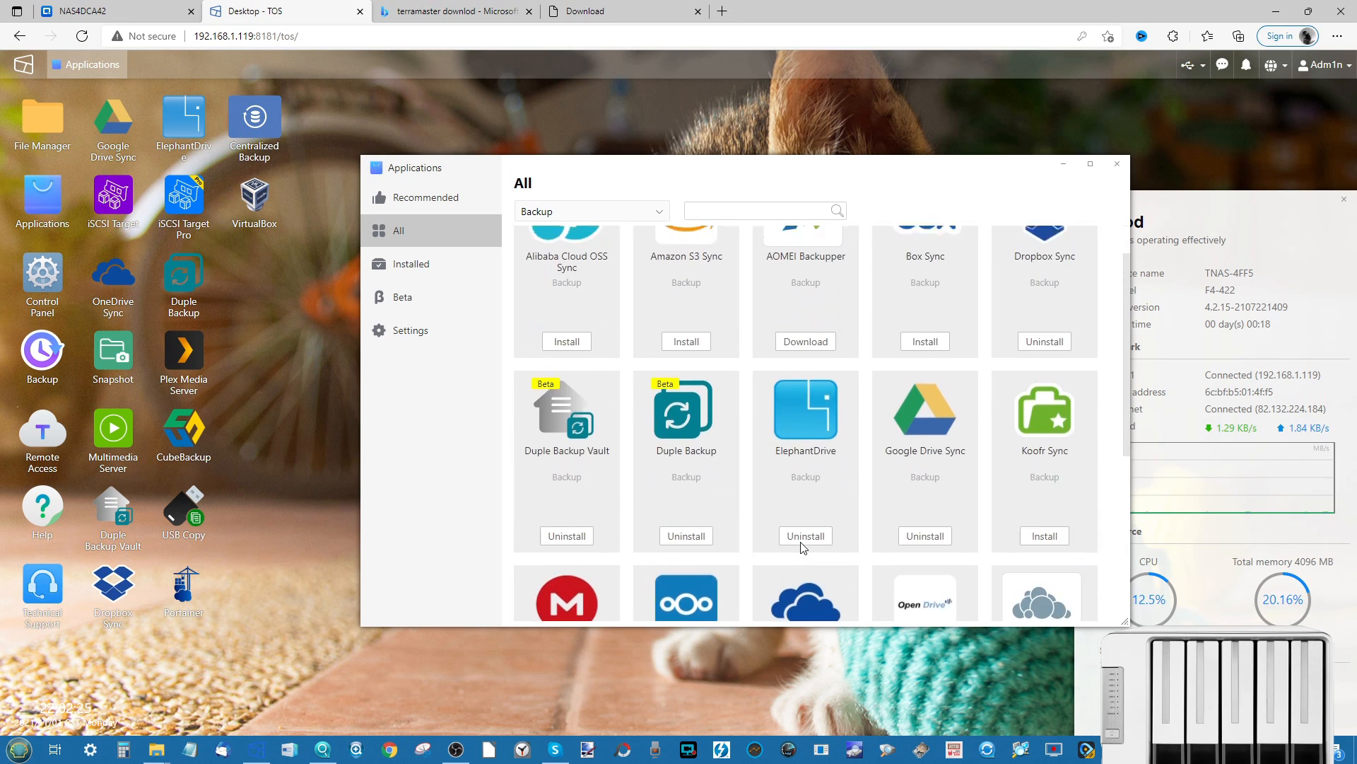
scroll(802, 544, "up", 1)
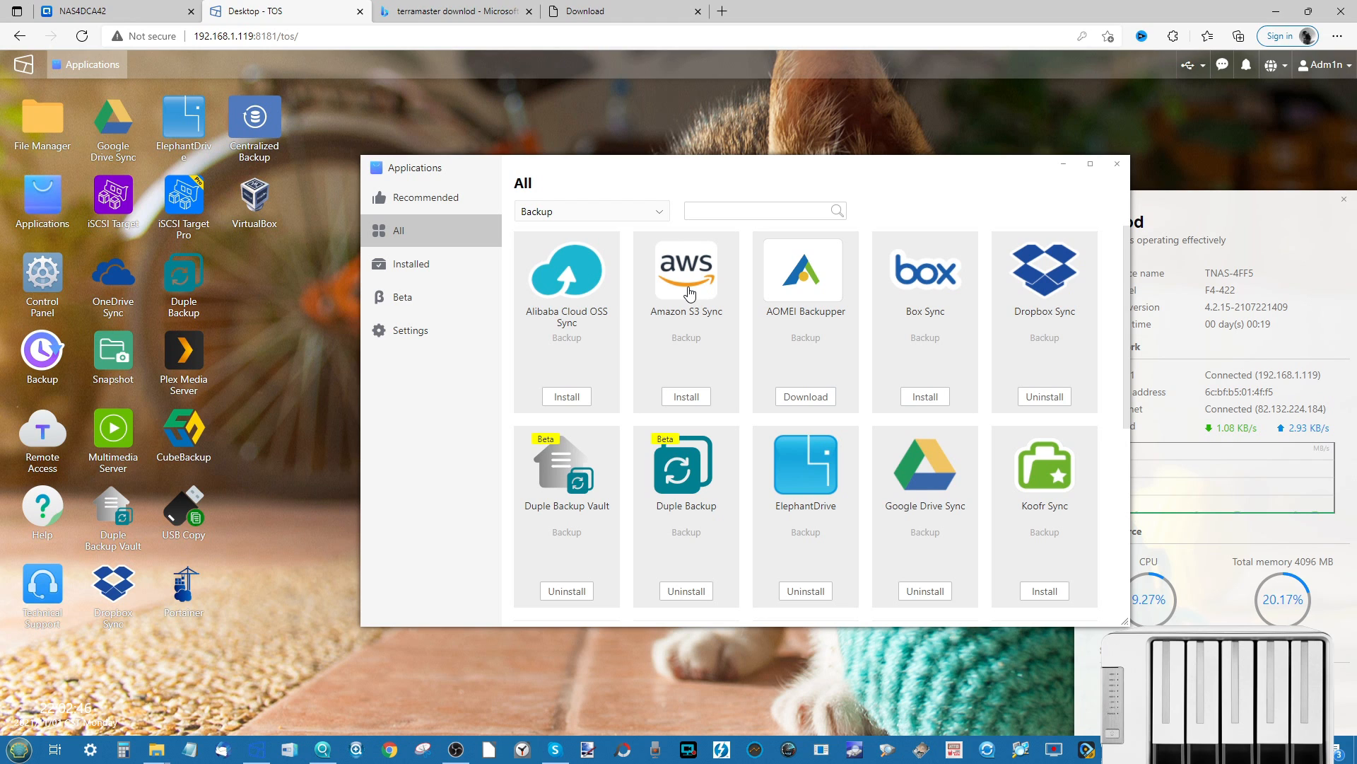
scroll(725, 461, "down", 1)
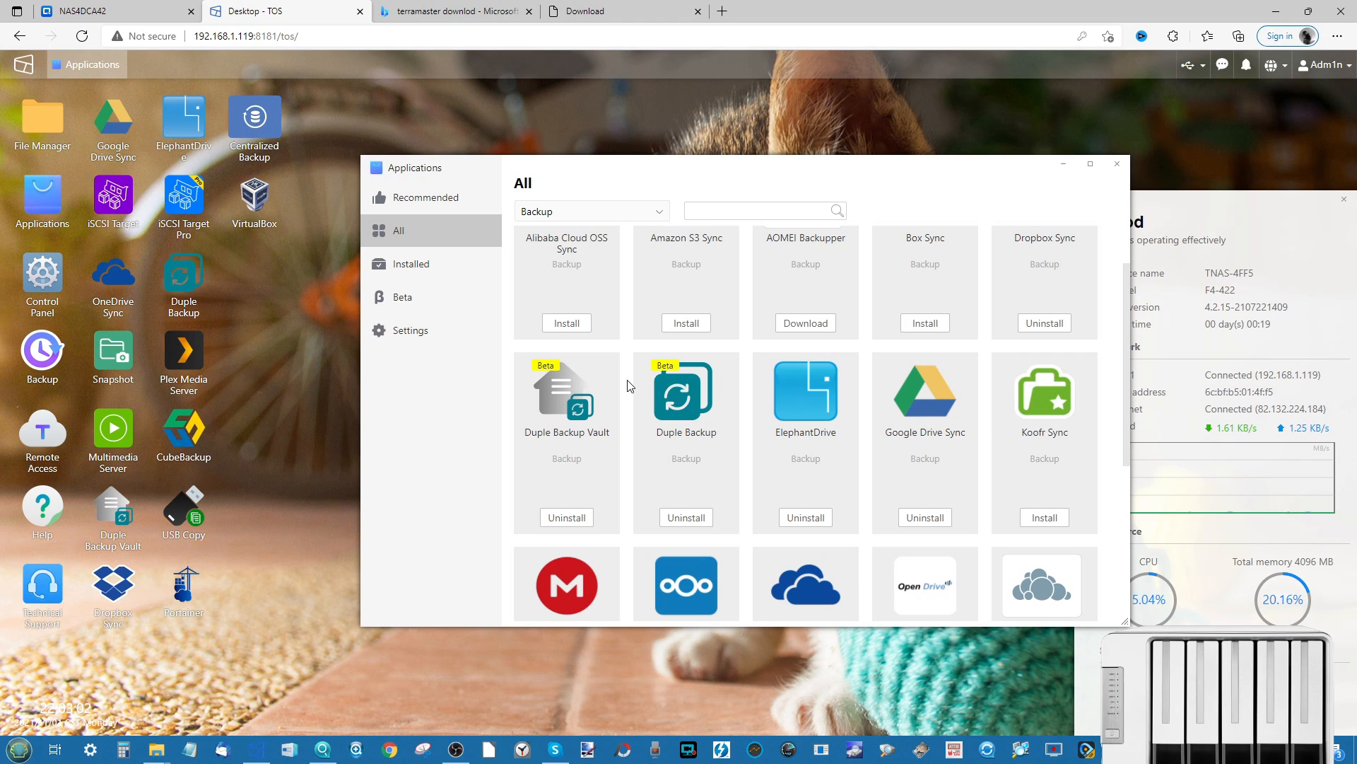
scroll(631, 385, "down", 1)
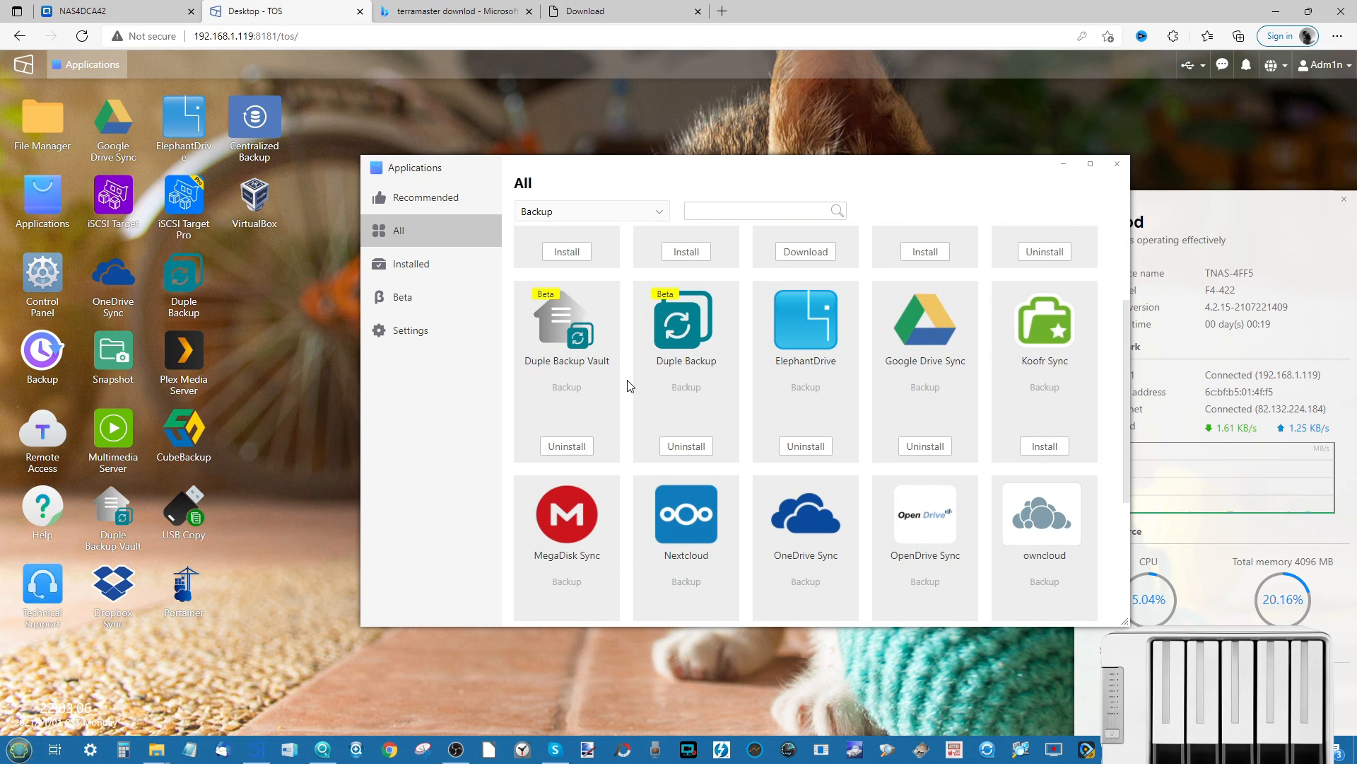
scroll(630, 385, "down", 1)
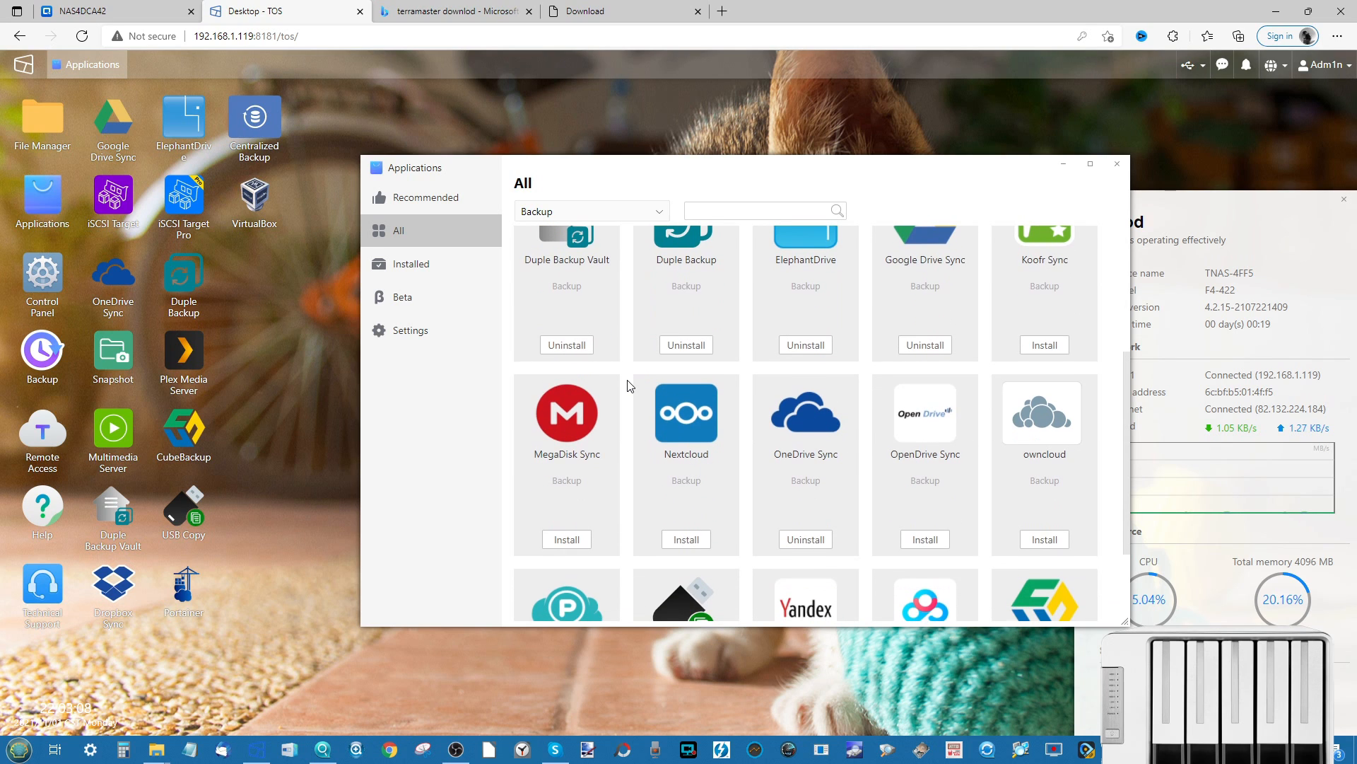
scroll(796, 300, "down", 2)
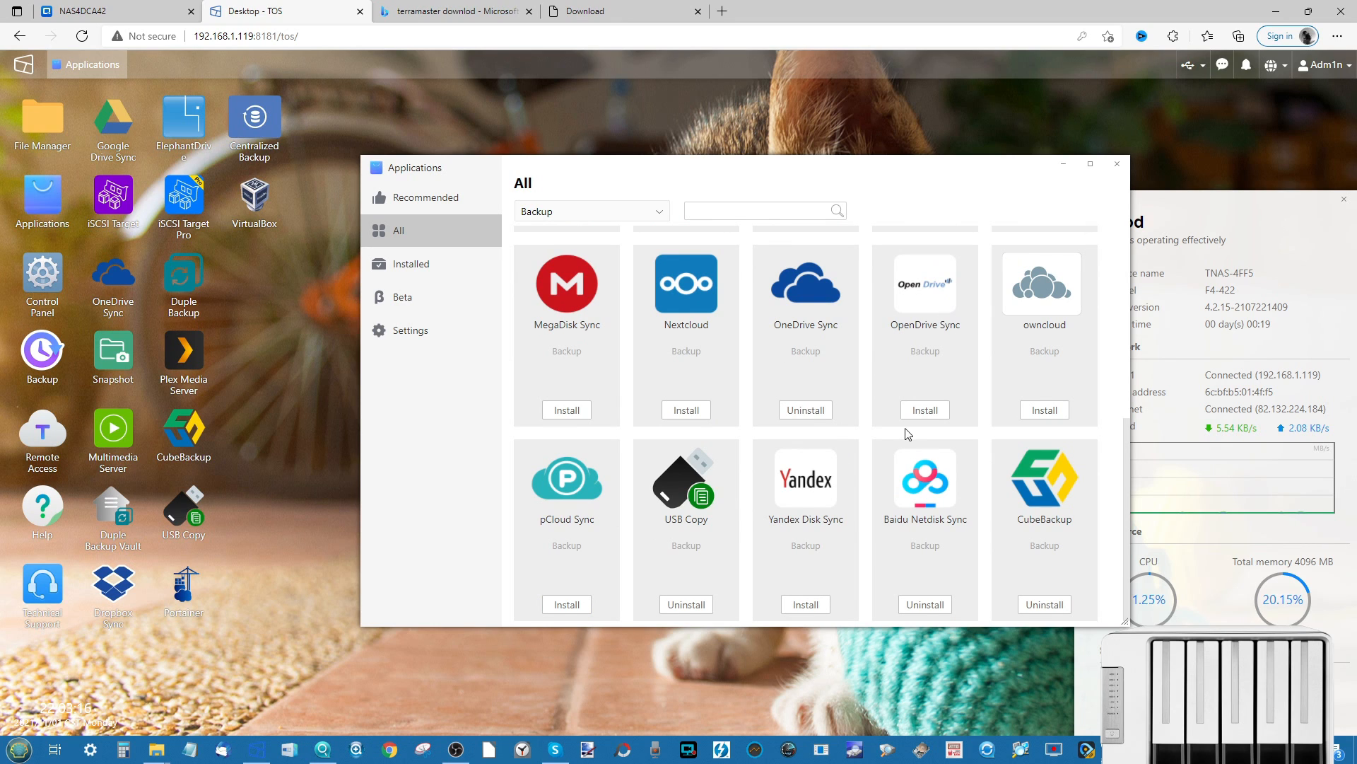
left_click(926, 282)
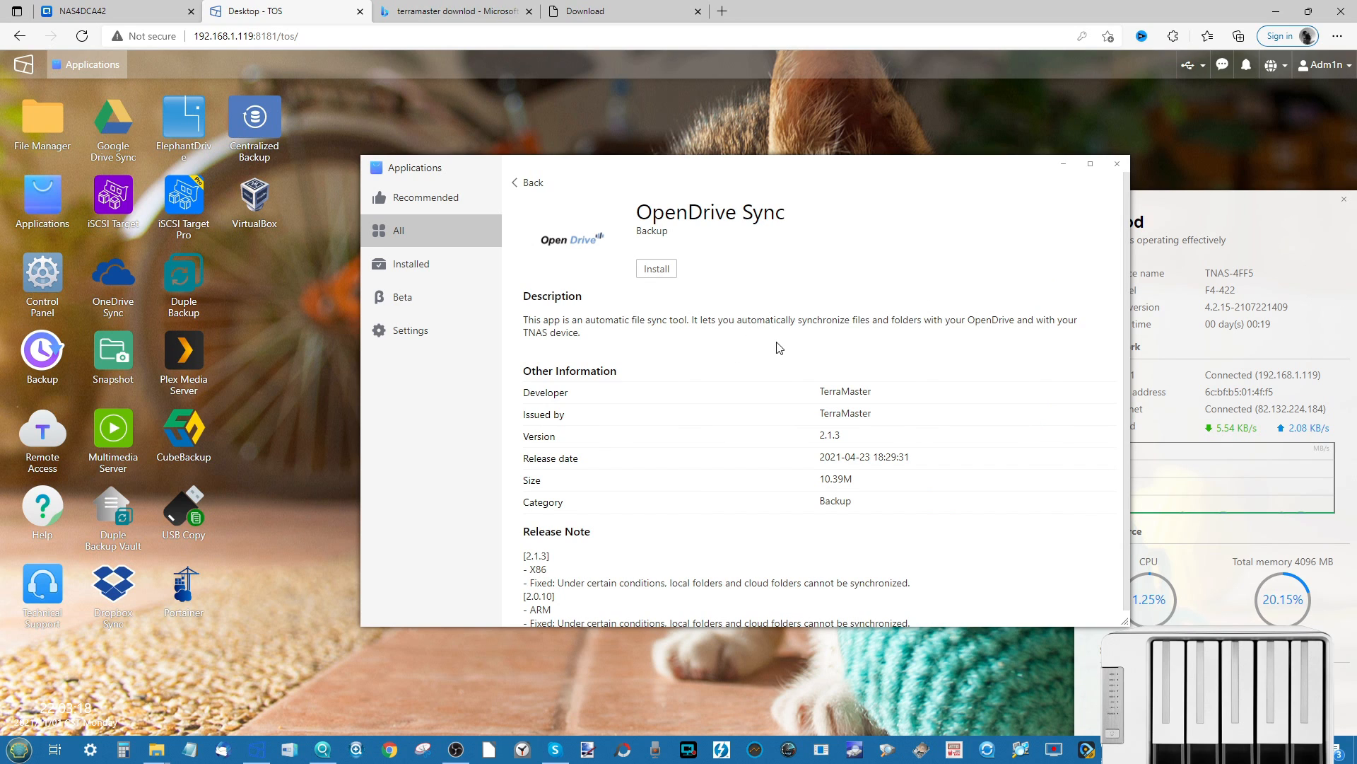
left_click(523, 182)
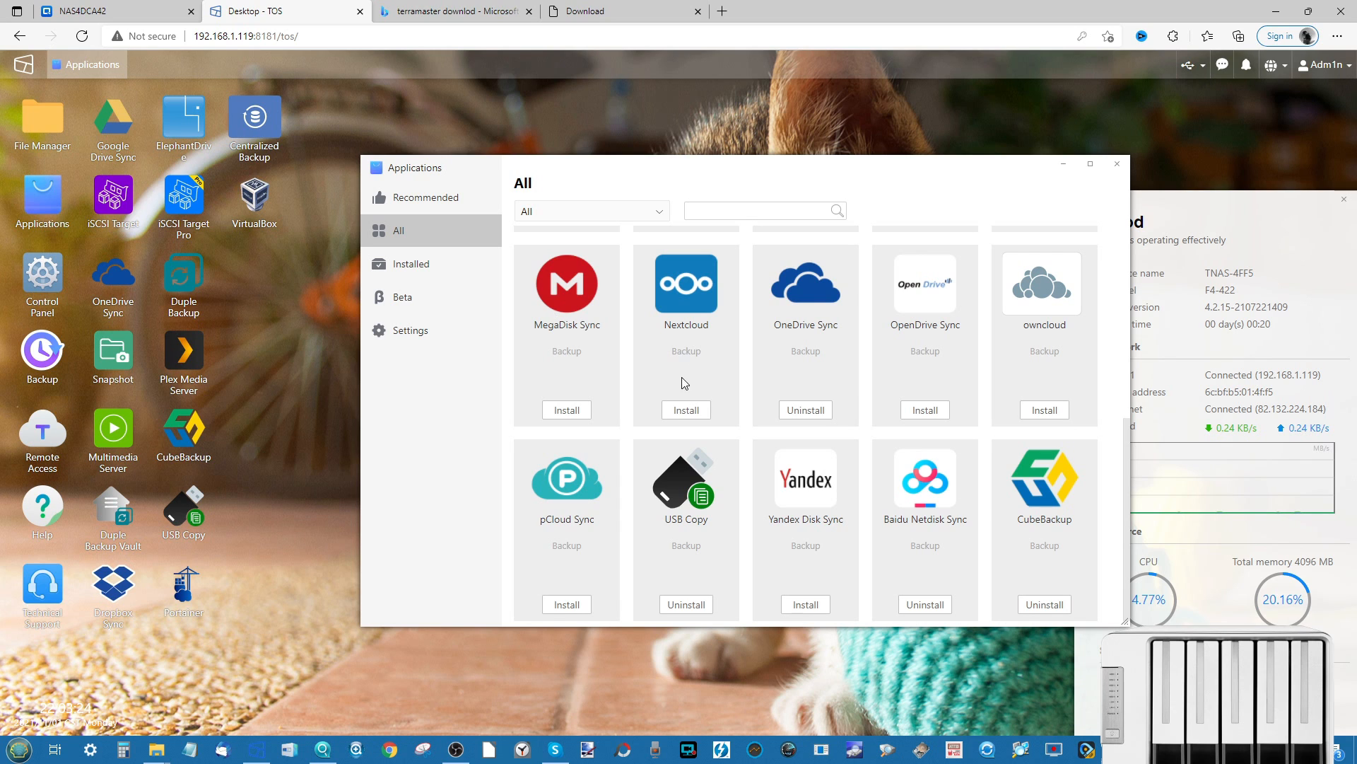
scroll(652, 311, "up", 5)
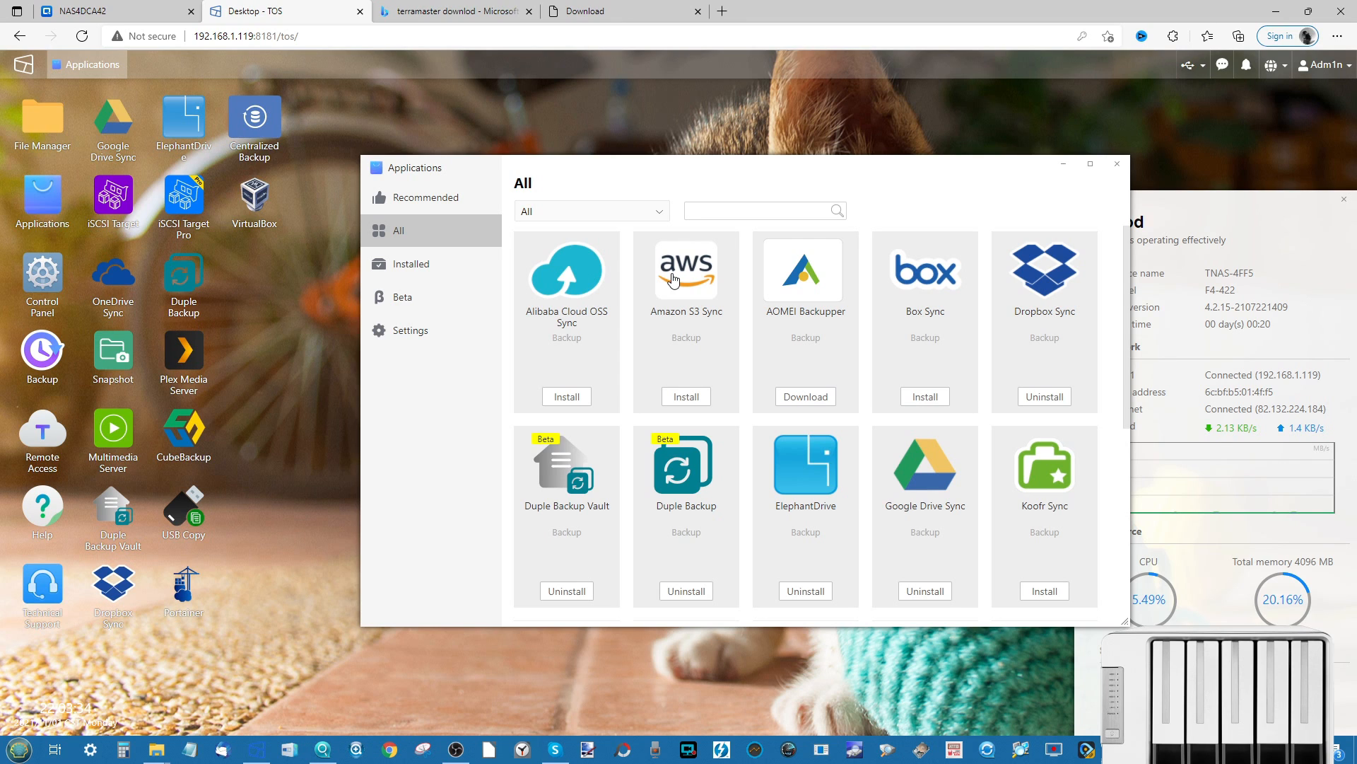
- Close Applications, open Snapshot and take a snapshot of the public shared folder
left_click(1118, 164)
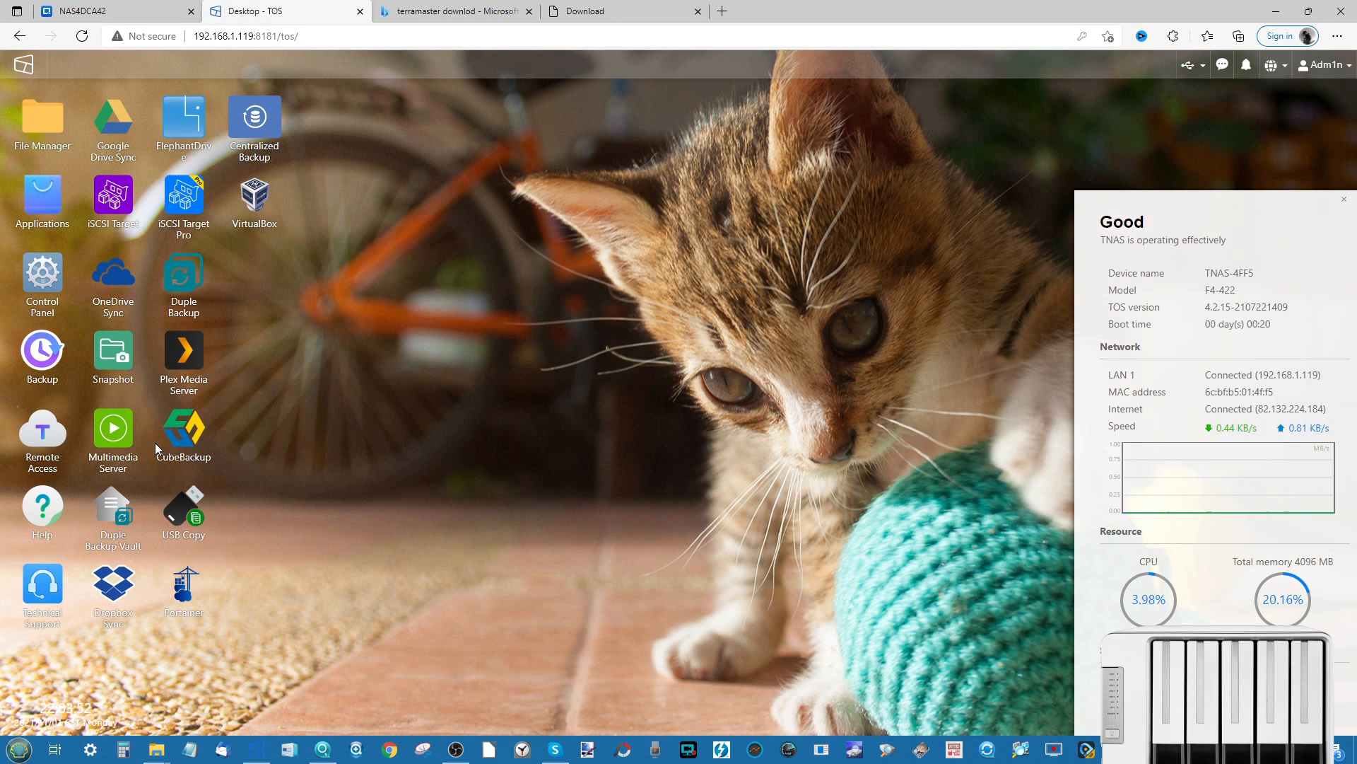
left_click(124, 345)
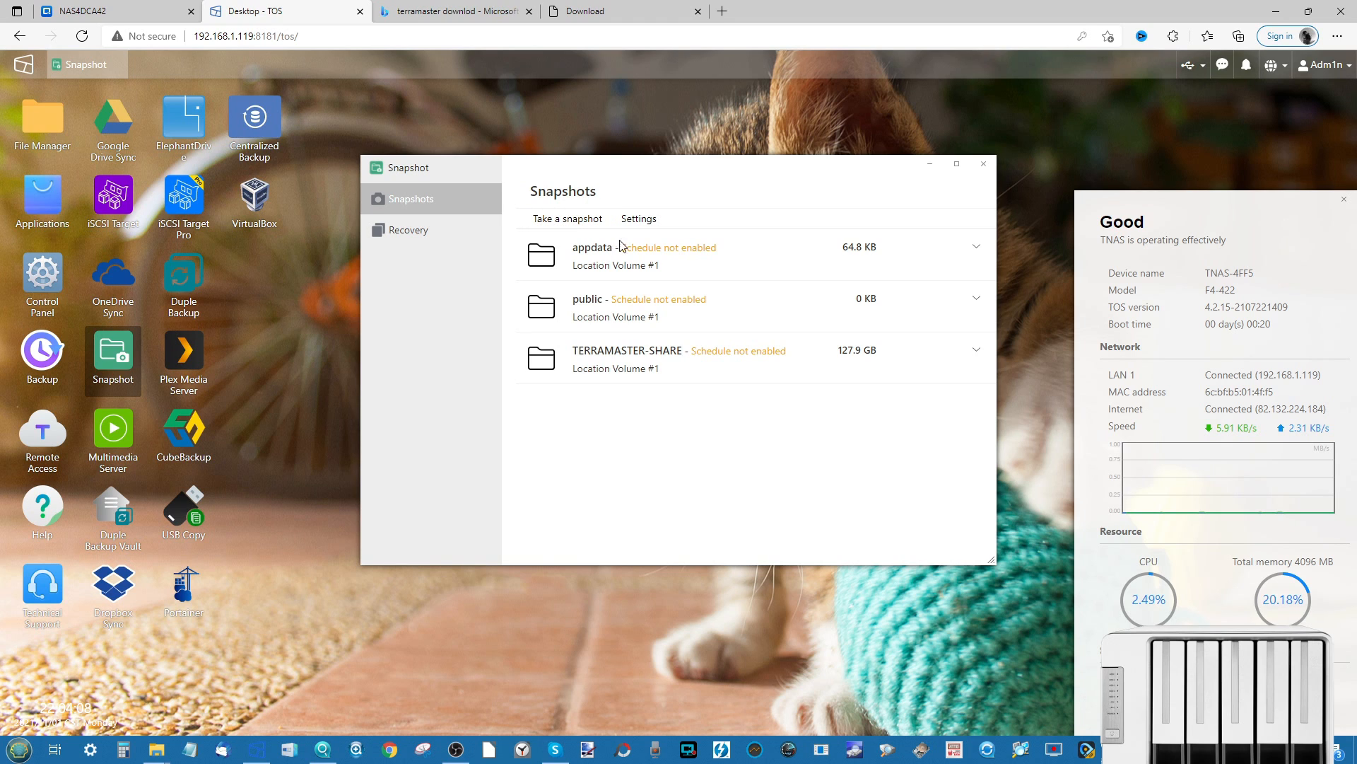
left_click(638, 315)
left_click(556, 220)
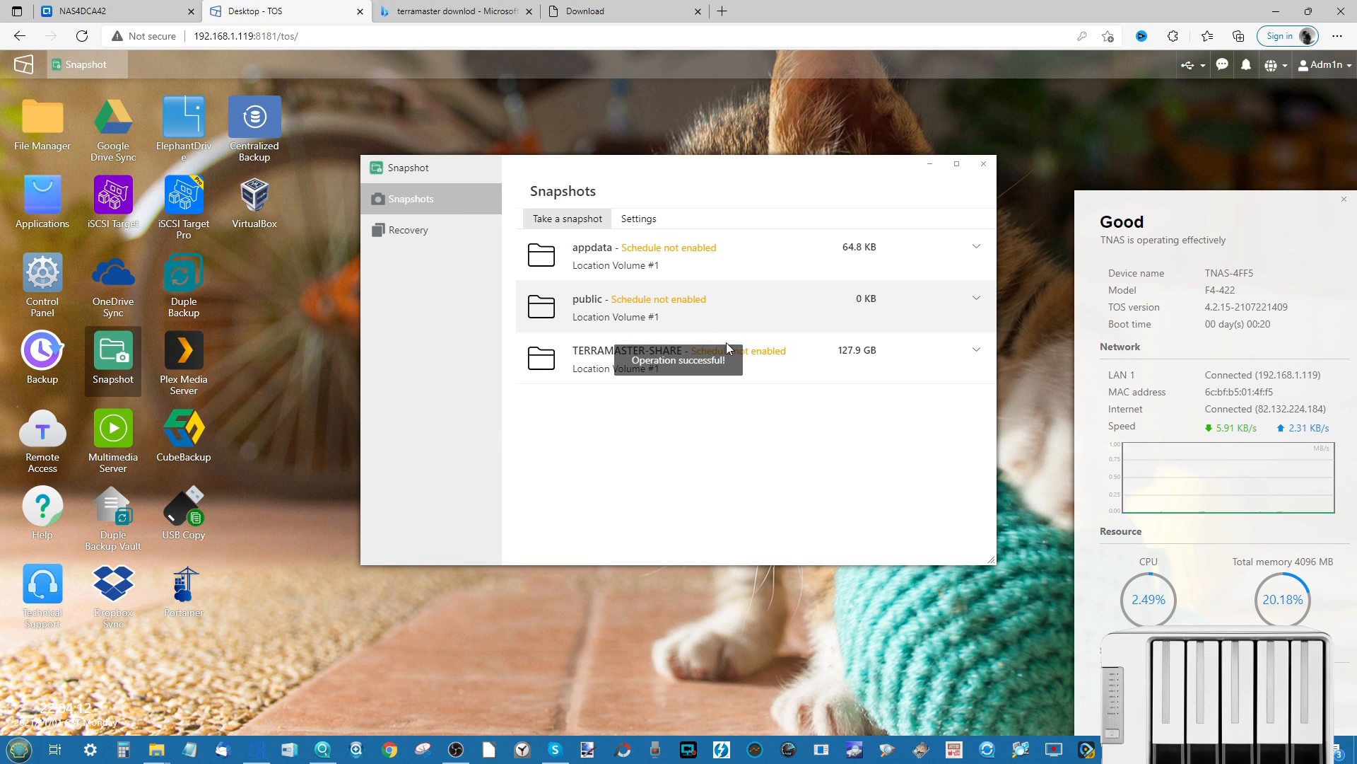
- Expand public's snapshot history showing 2 restore points and open its schedule Settings
left_click(977, 305)
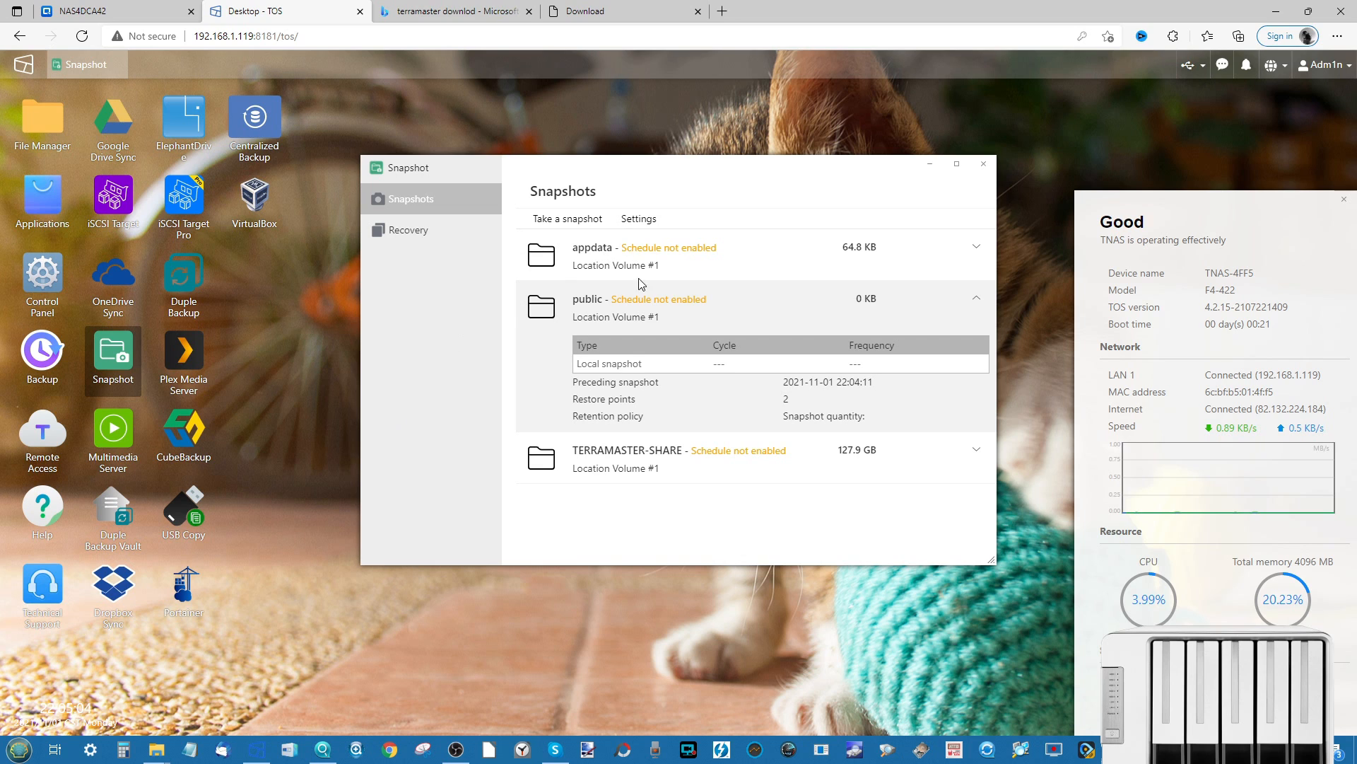
left_click(639, 218)
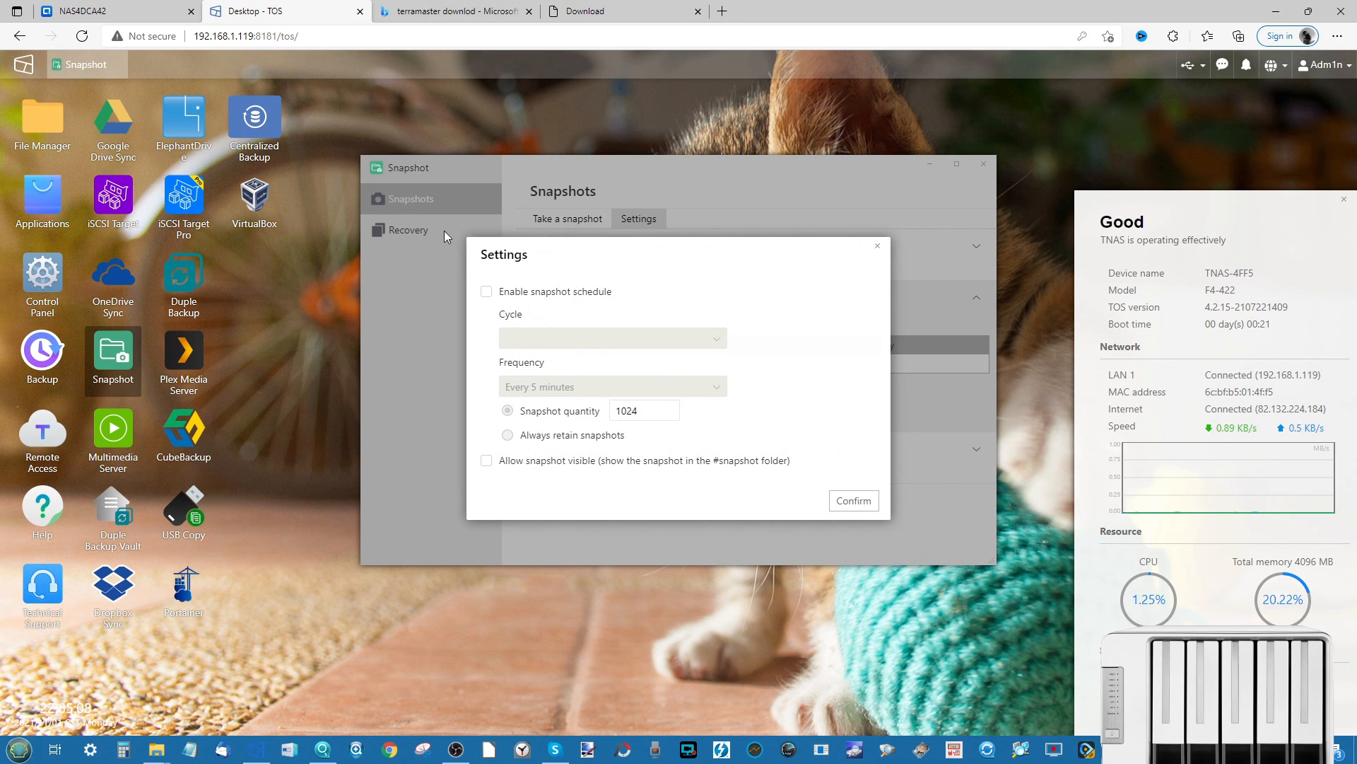
- Enable public's snapshot schedule with cycle and frequency Every day and quantity 7
left_click(485, 292)
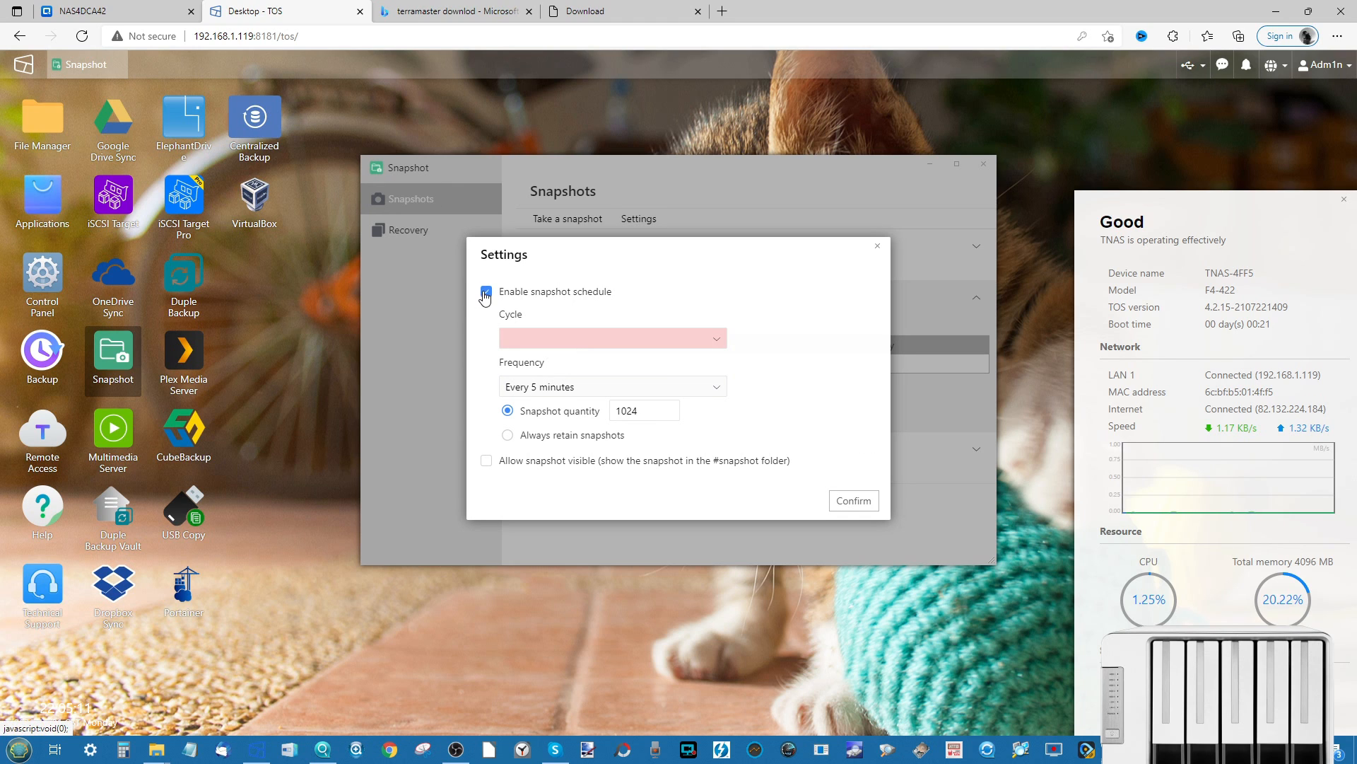
left_click(586, 344)
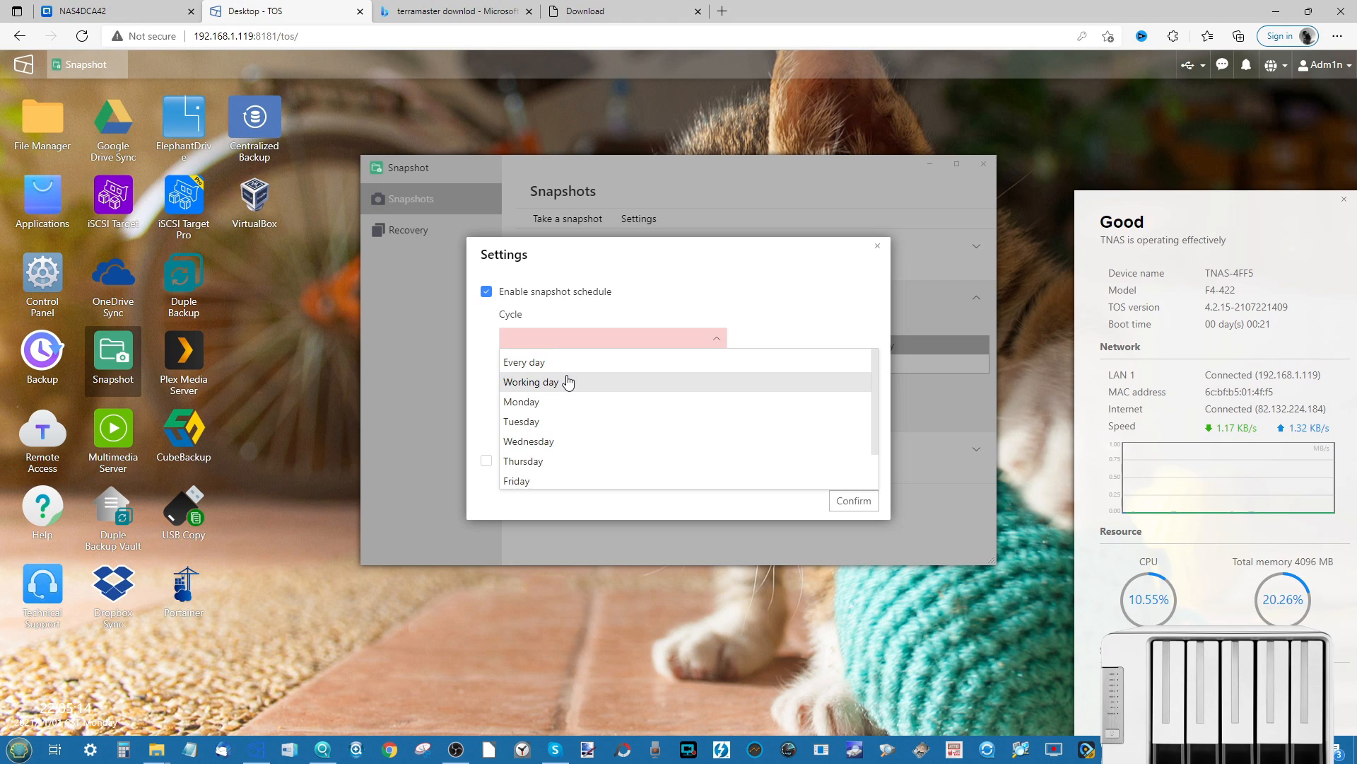
left_click(541, 365)
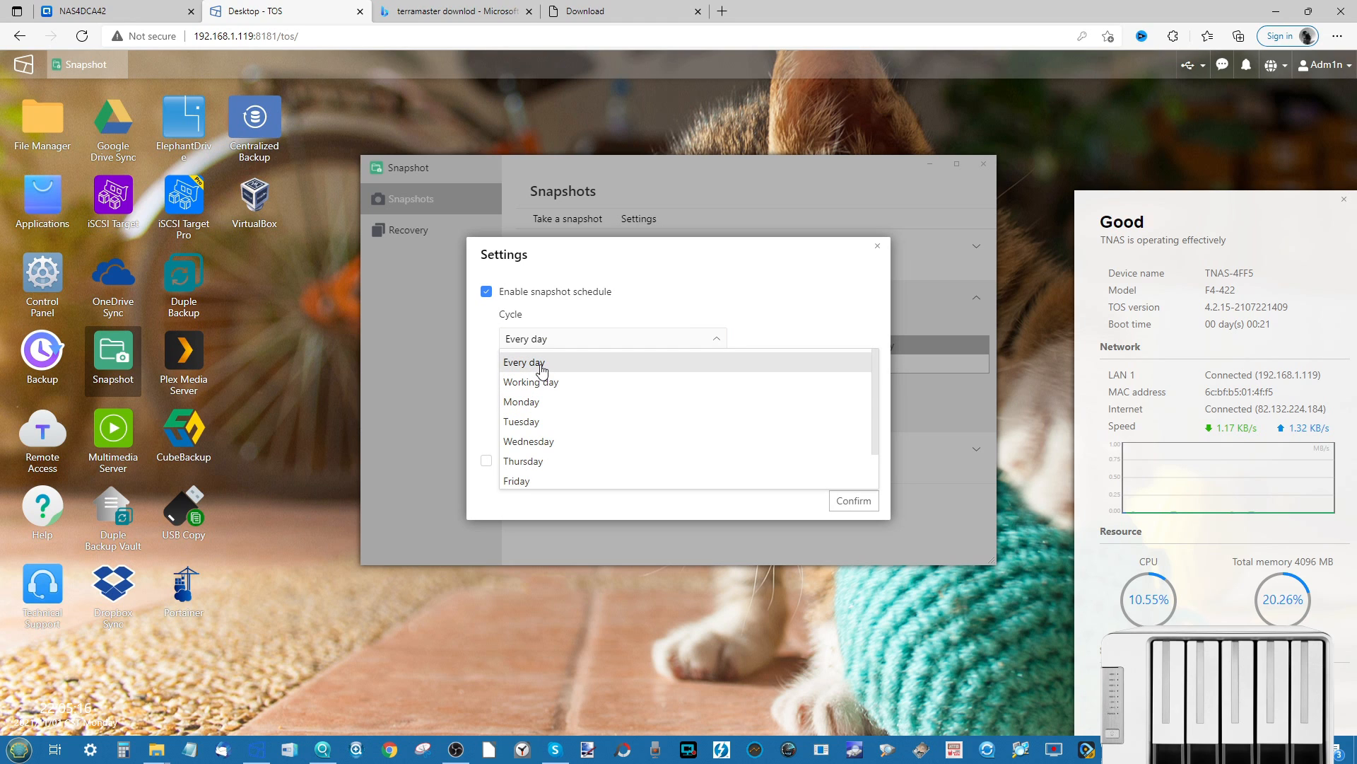
left_click(809, 300)
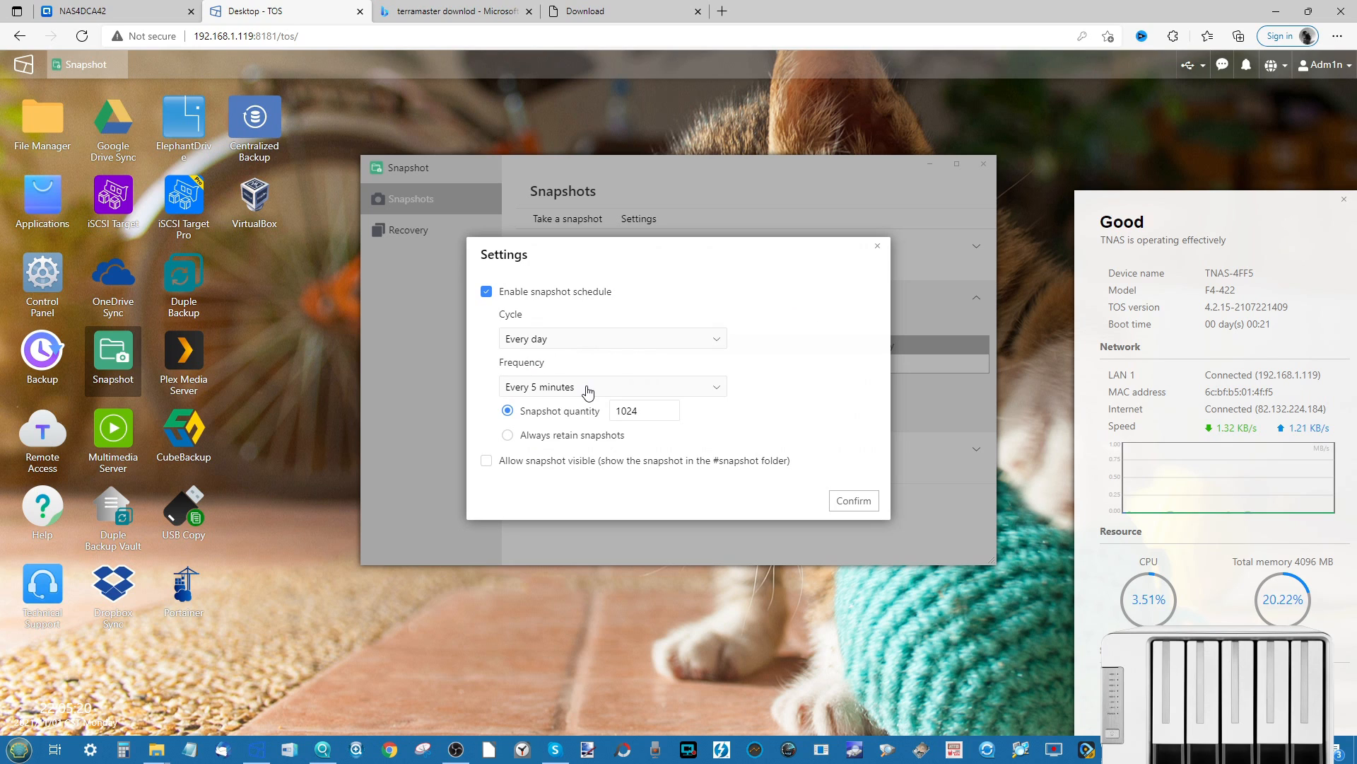
left_click(586, 389)
scroll(568, 453, "down", 3)
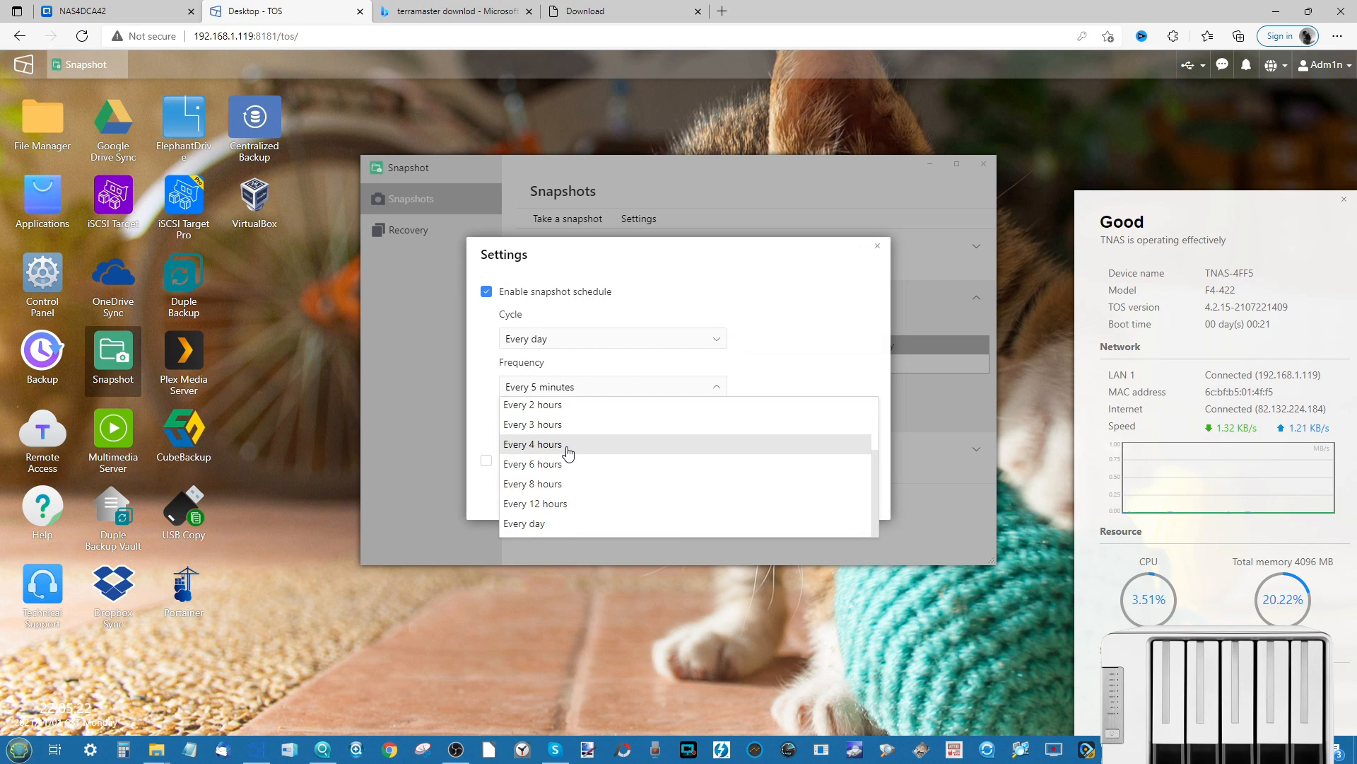
left_click(521, 523)
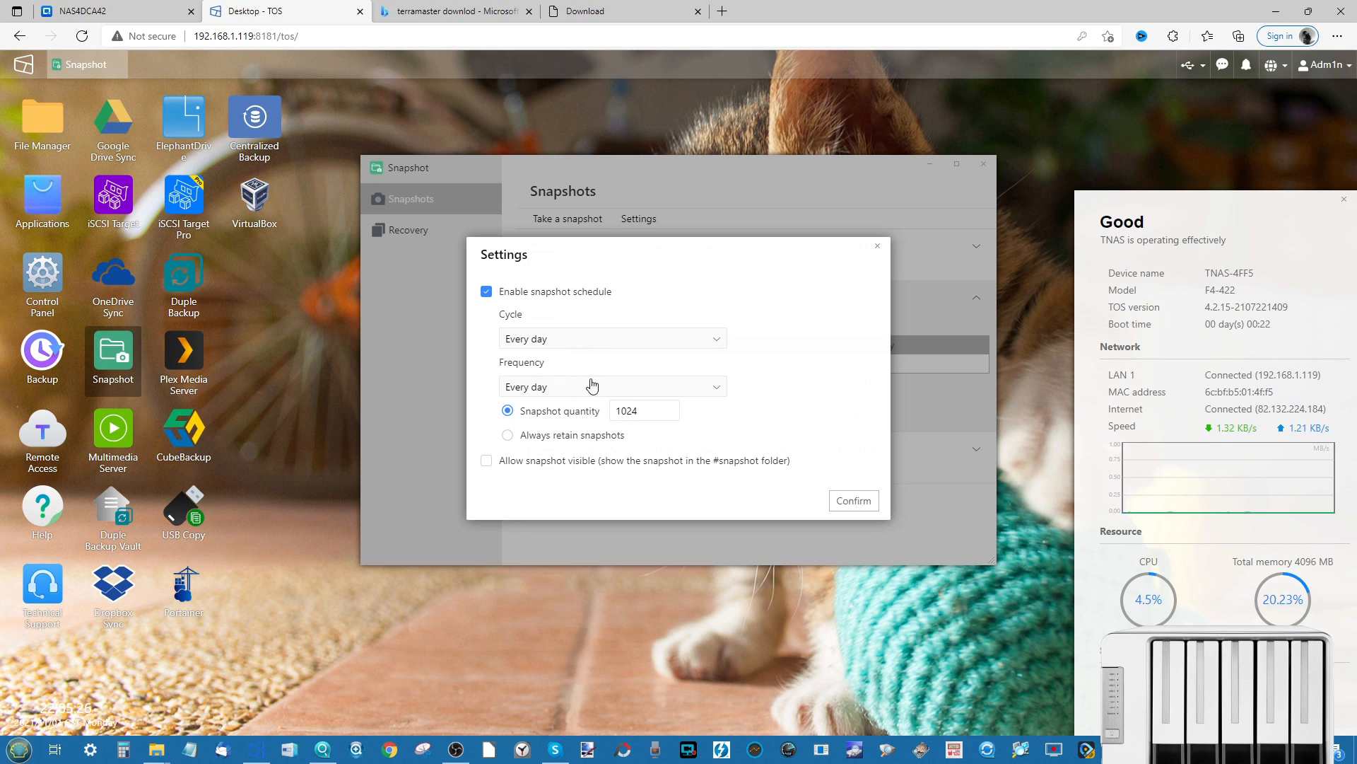
left_click(648, 411)
key("ctrl+a")
type("7")
- Hide the stray File Manager and confirm public's daily, 7-snapshot schedule
left_click(49, 121)
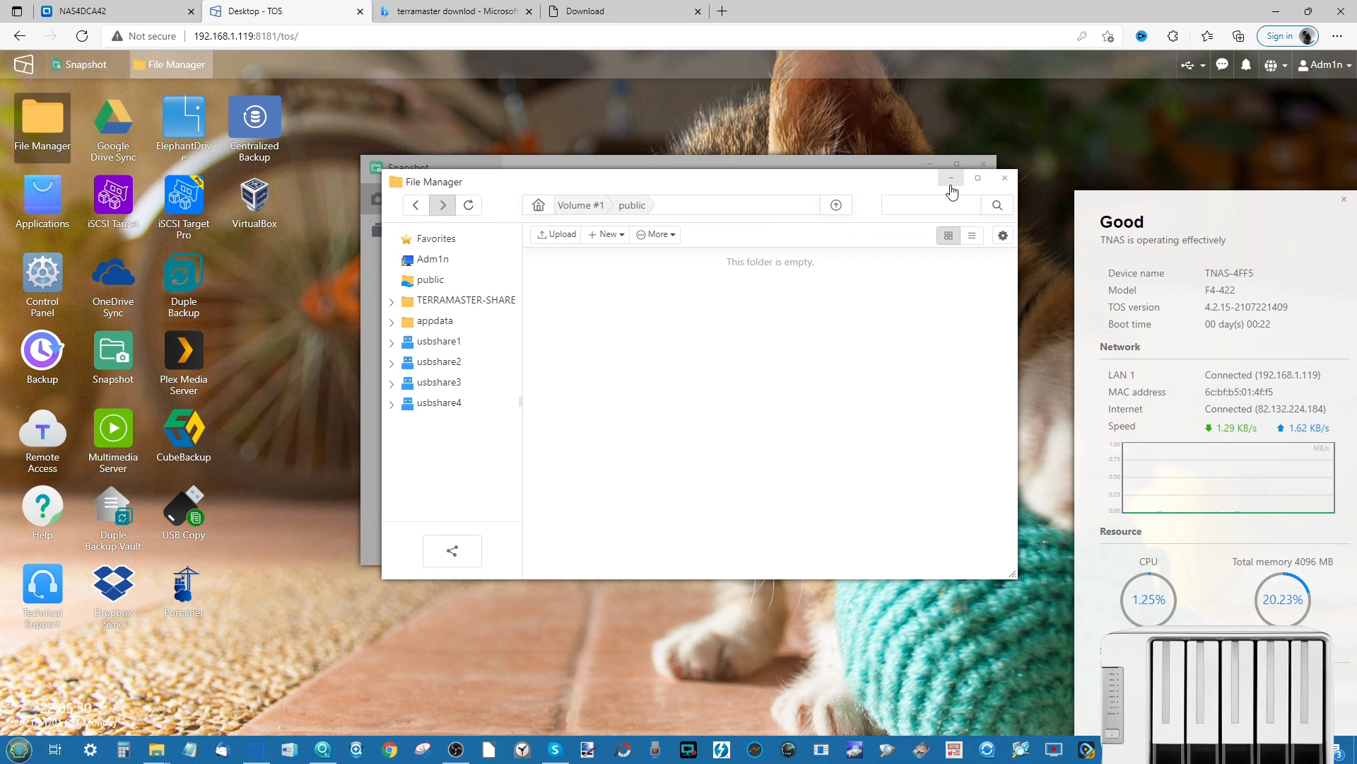
left_click(952, 180)
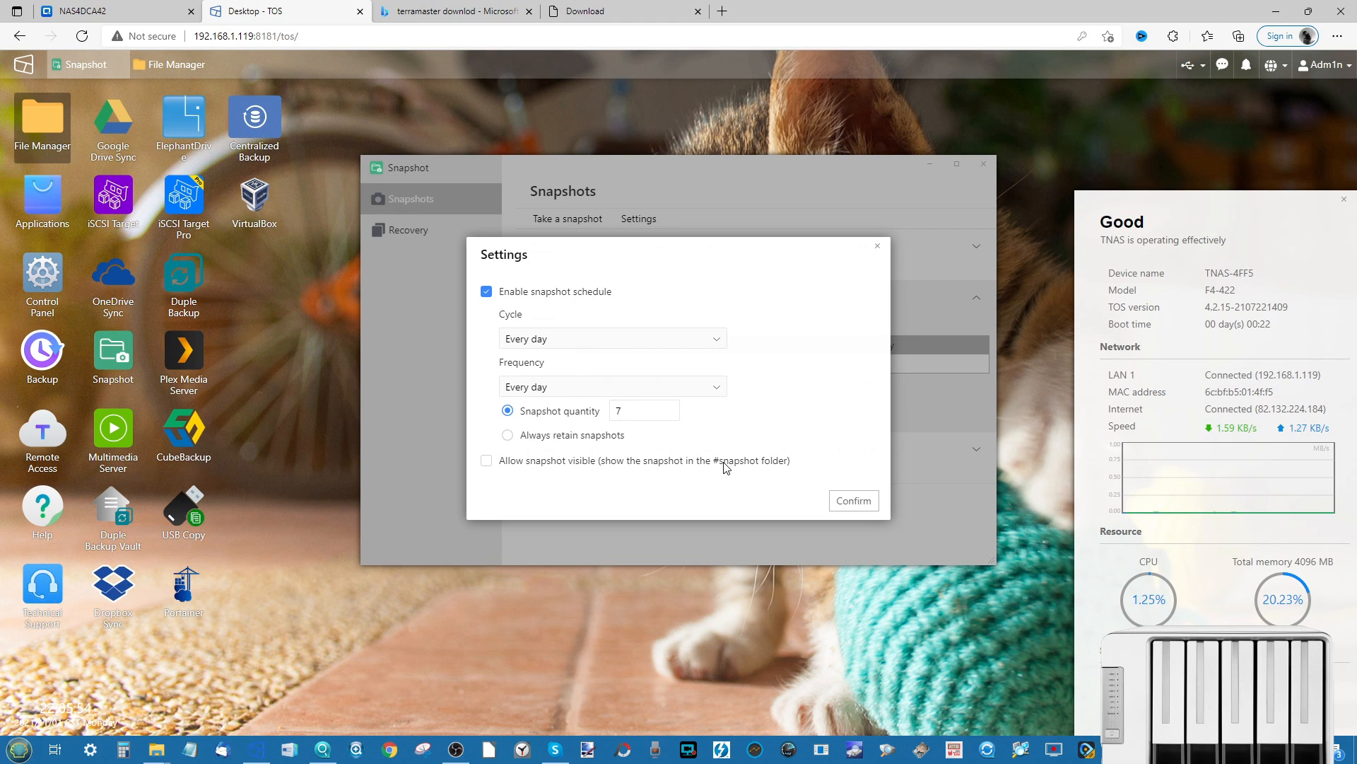
left_click(854, 502)
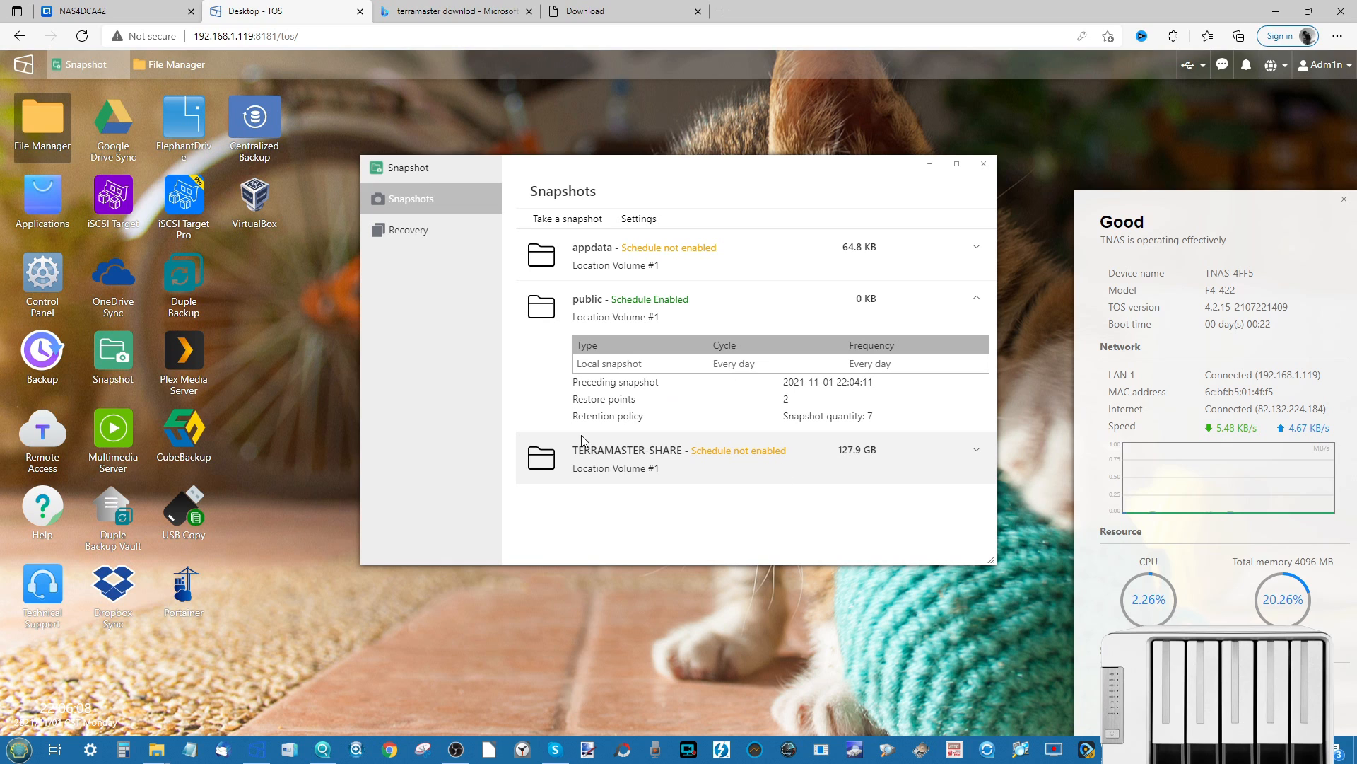
- Turn on TERRAMASTER-SHARE's schedule: cycle Every day, quantity 30, frequency Every 8 hours, then confirm
left_click(645, 219)
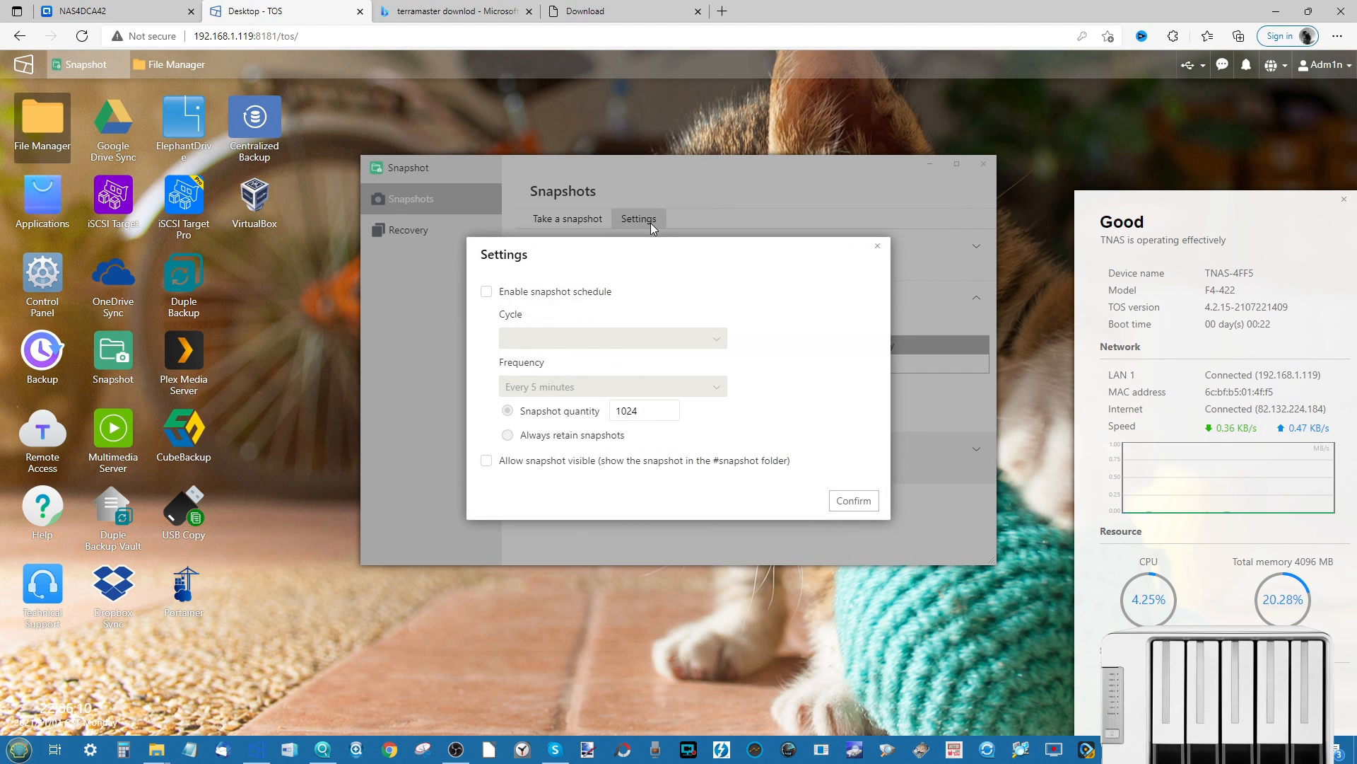
left_click(486, 292)
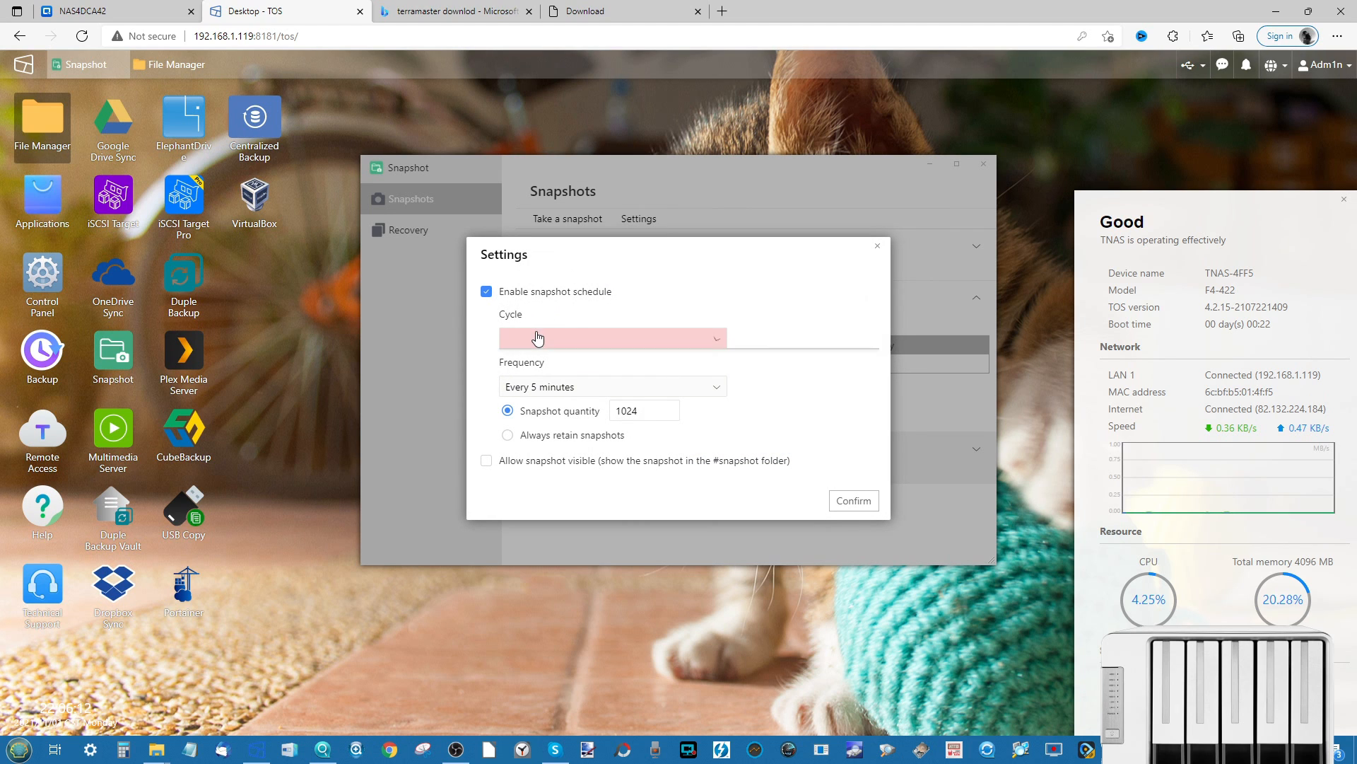
left_click(538, 337)
left_click(552, 363)
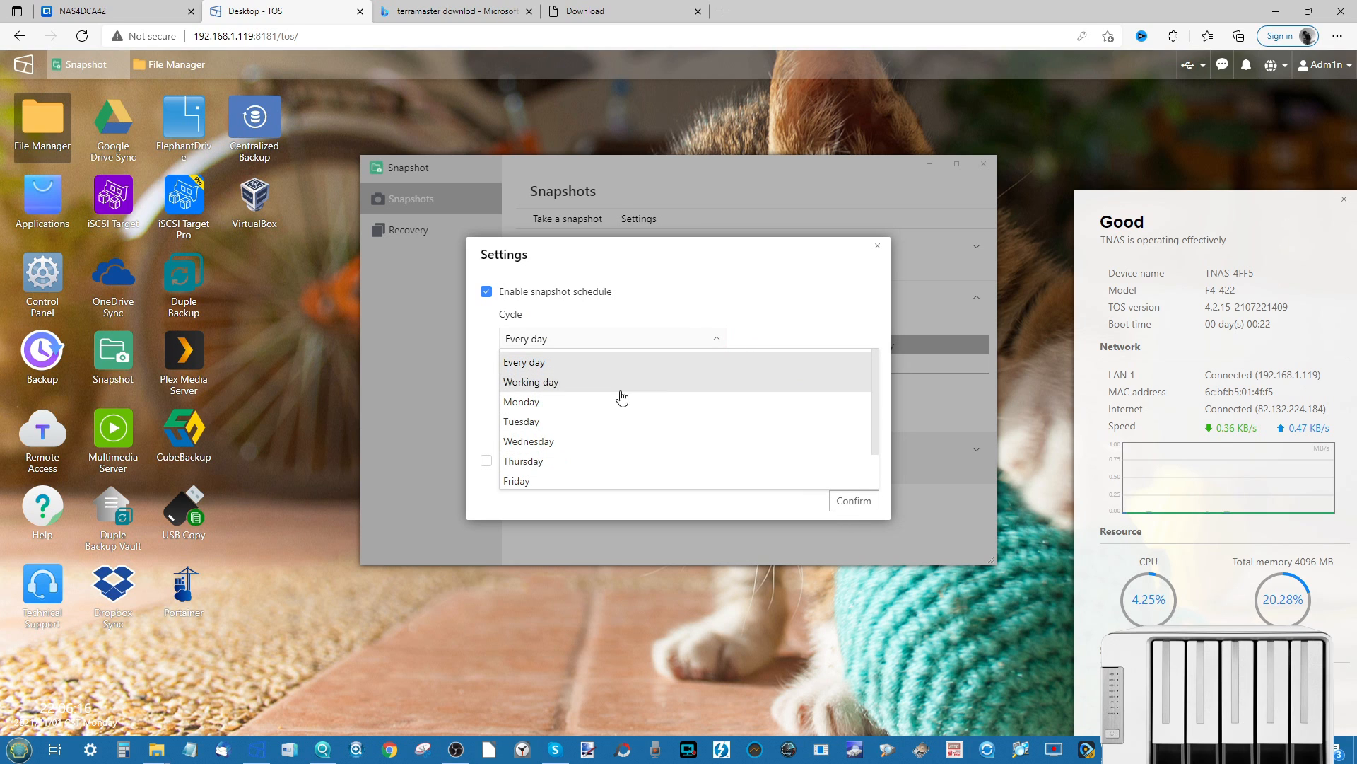
left_click(804, 289)
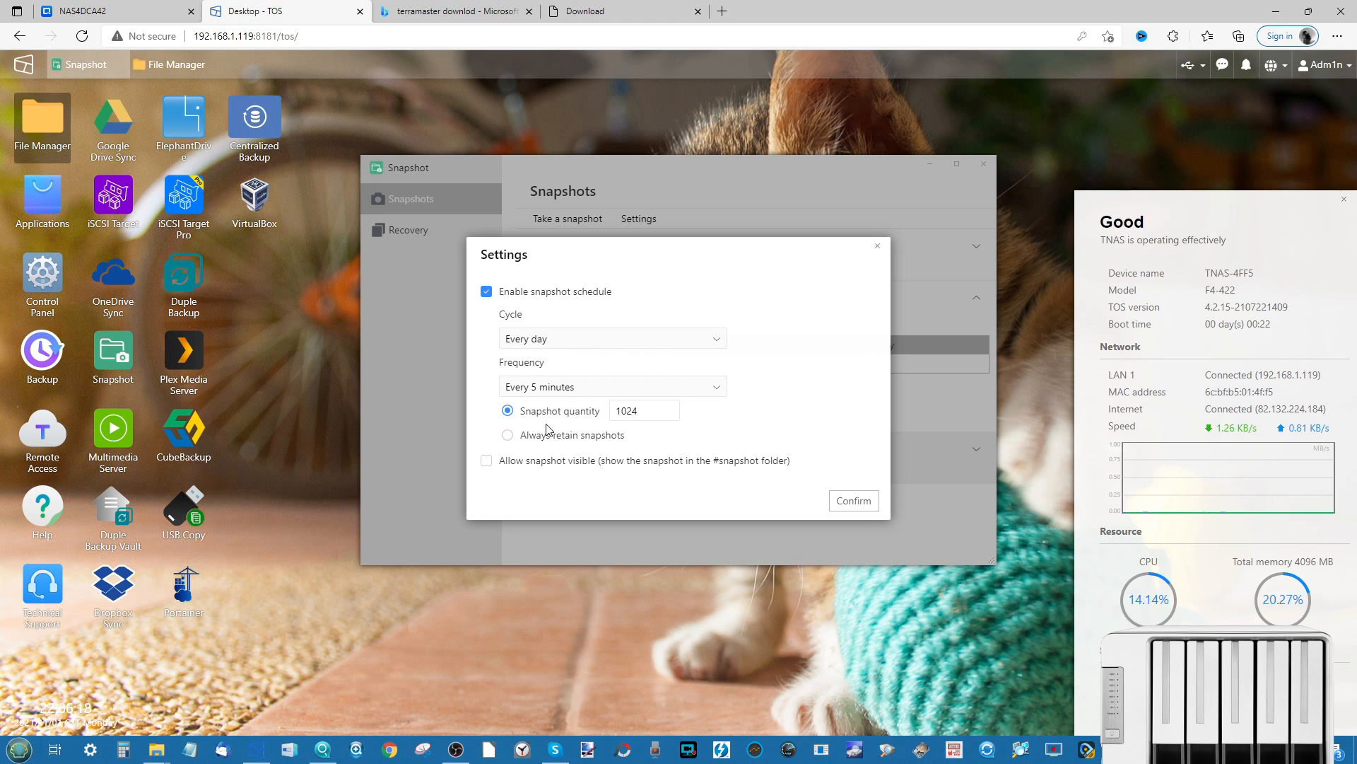
left_click_drag(665, 419, 580, 419)
type("30")
left_click(544, 430)
left_click(640, 387)
scroll(602, 431, "down", 2)
left_click(553, 485)
left_click(845, 503)
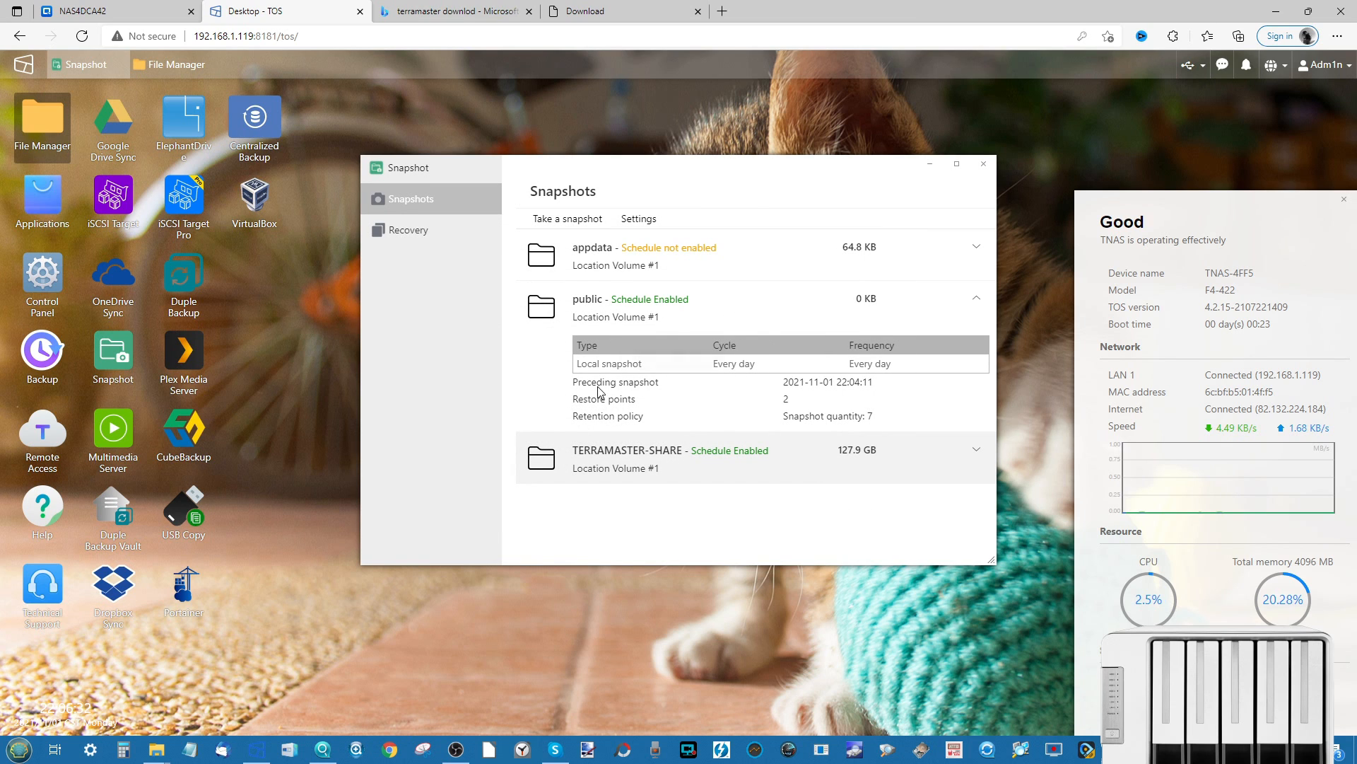
- Go to Recovery, expand public and open its Snapshot List of two 2021-11-01 snapshots
left_click(408, 228)
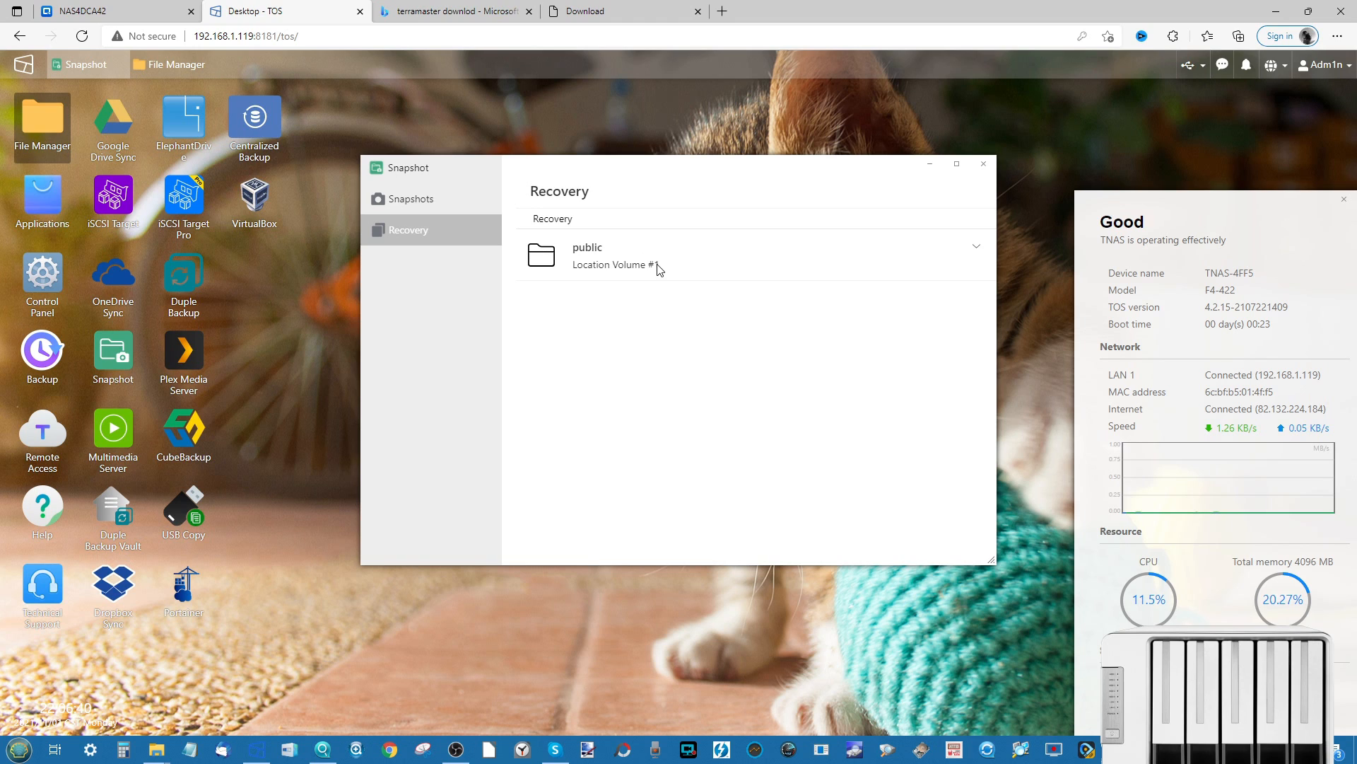
left_click(978, 250)
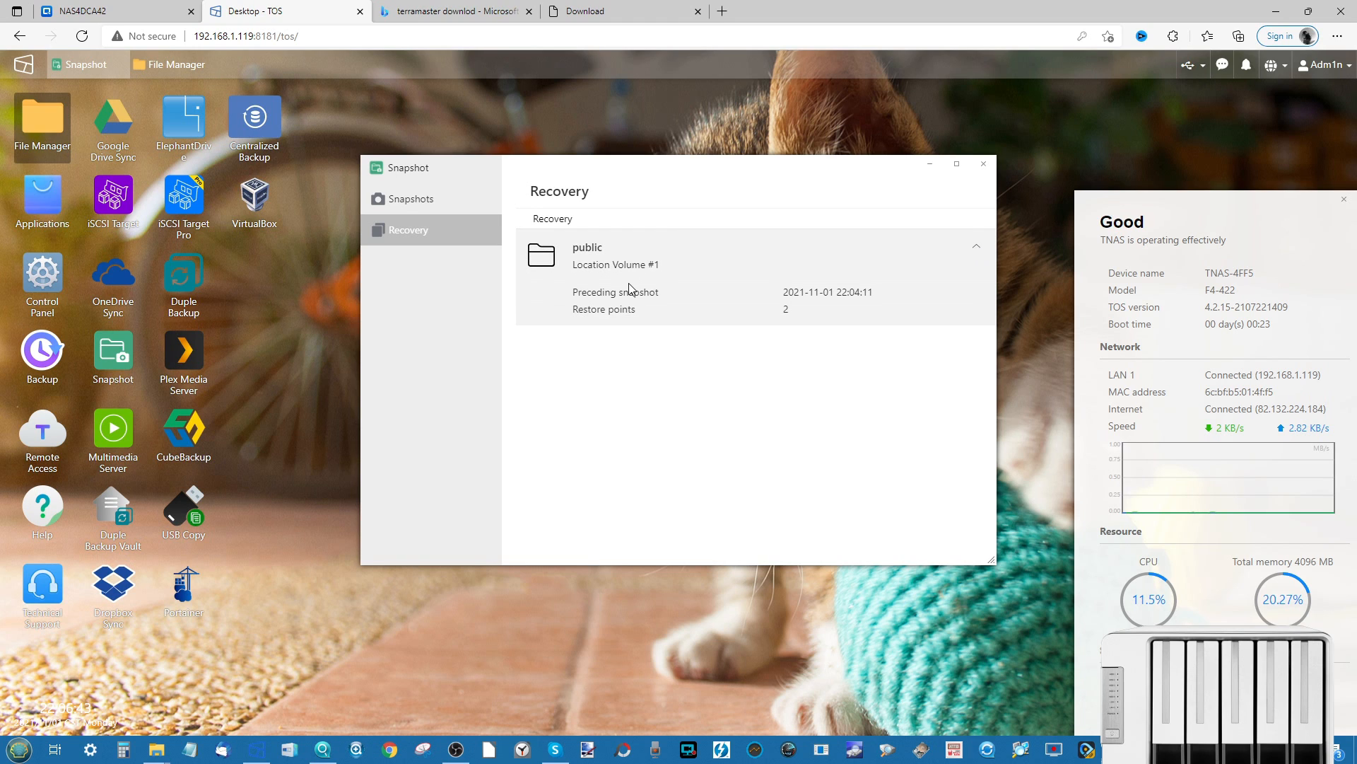
left_click(552, 221)
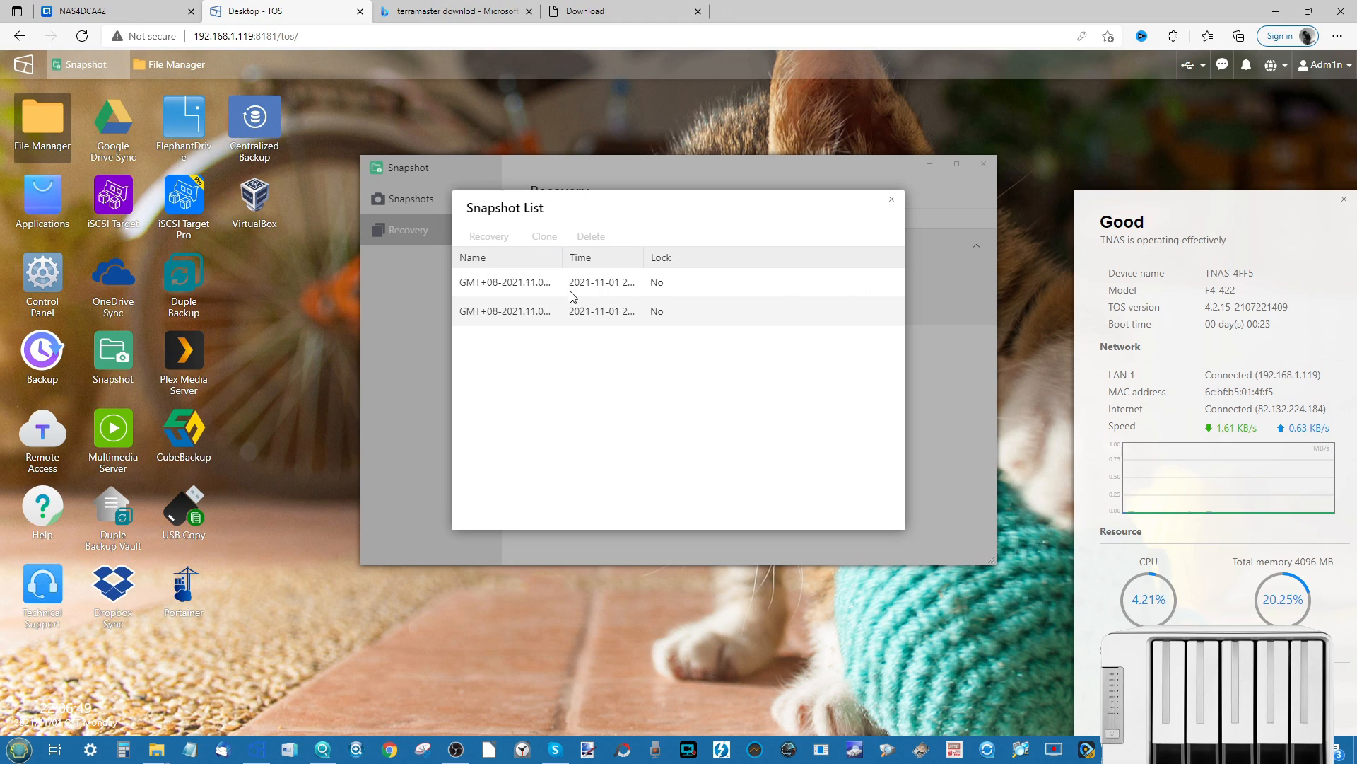
- Lock the second public snapshot, then unlock it again
left_click(522, 312)
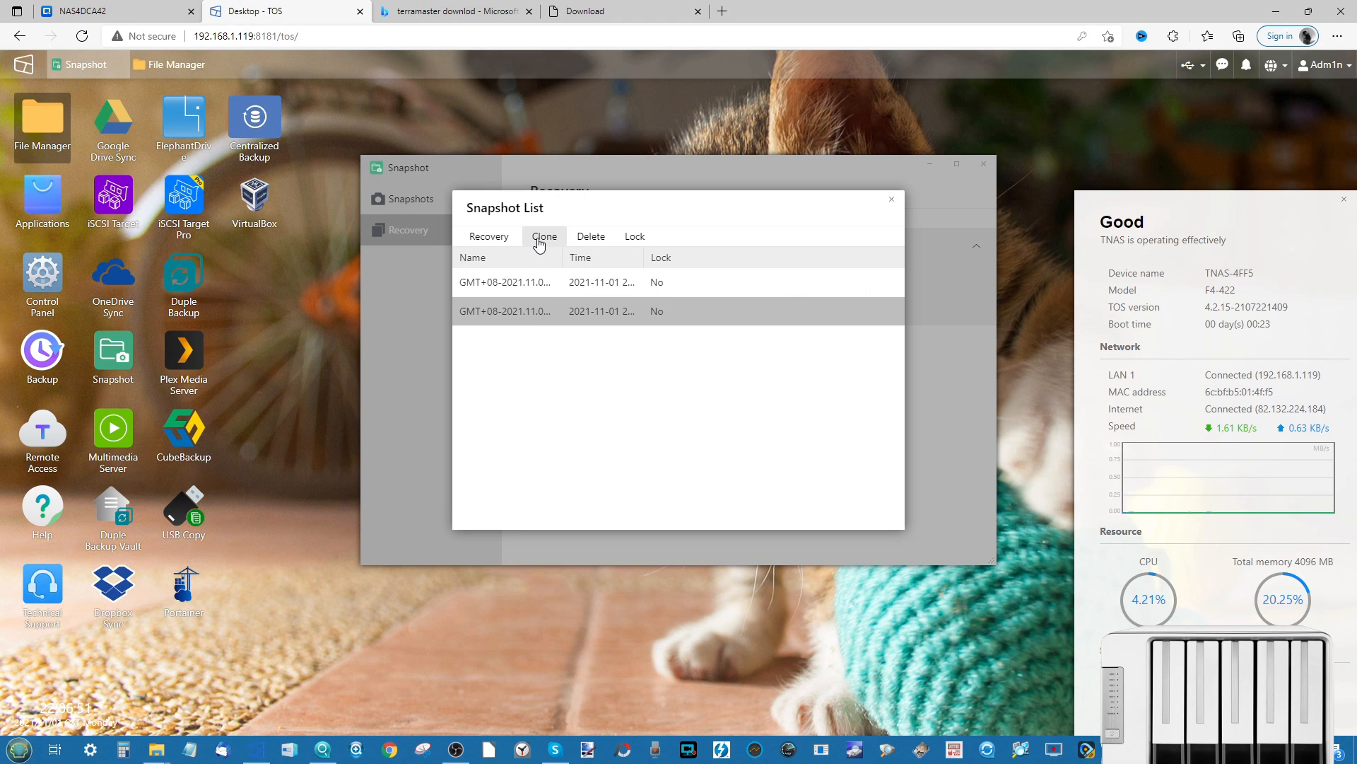
left_click(644, 238)
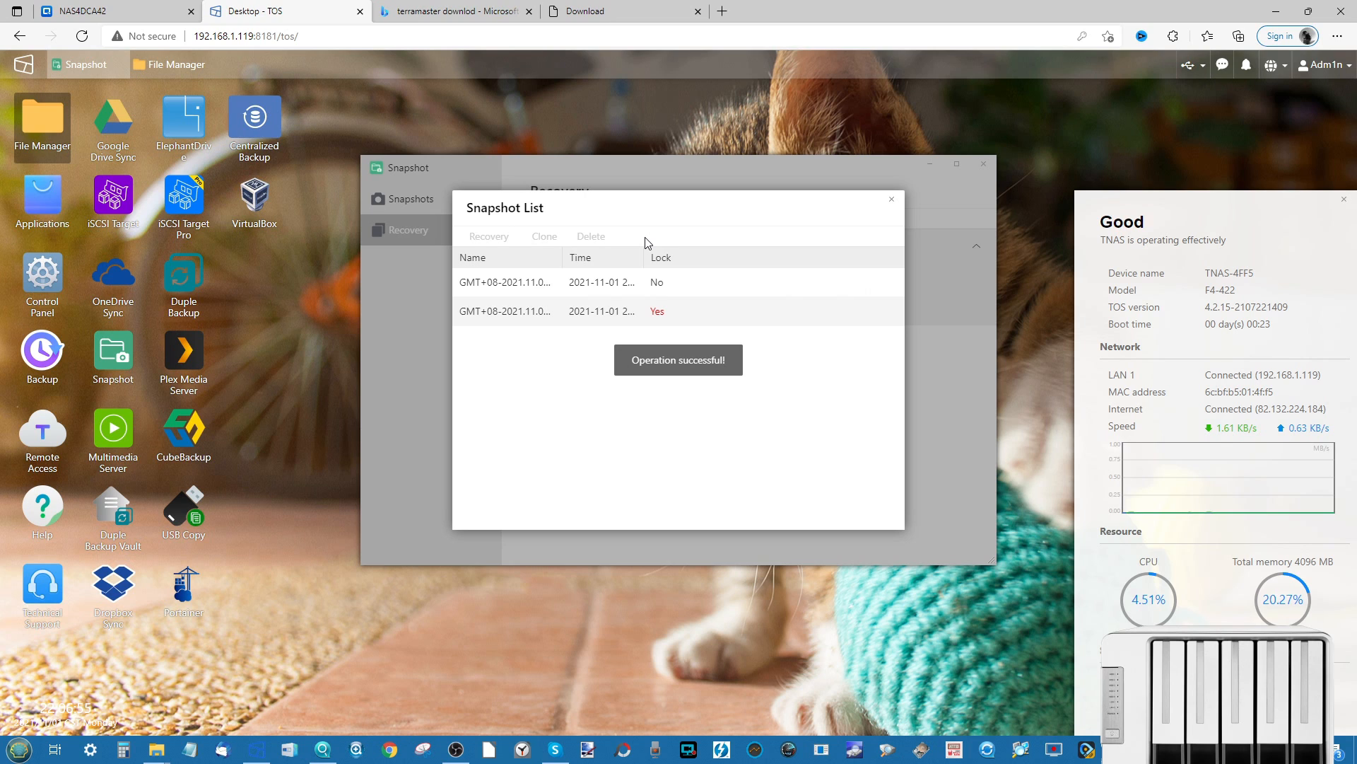
left_click(622, 293)
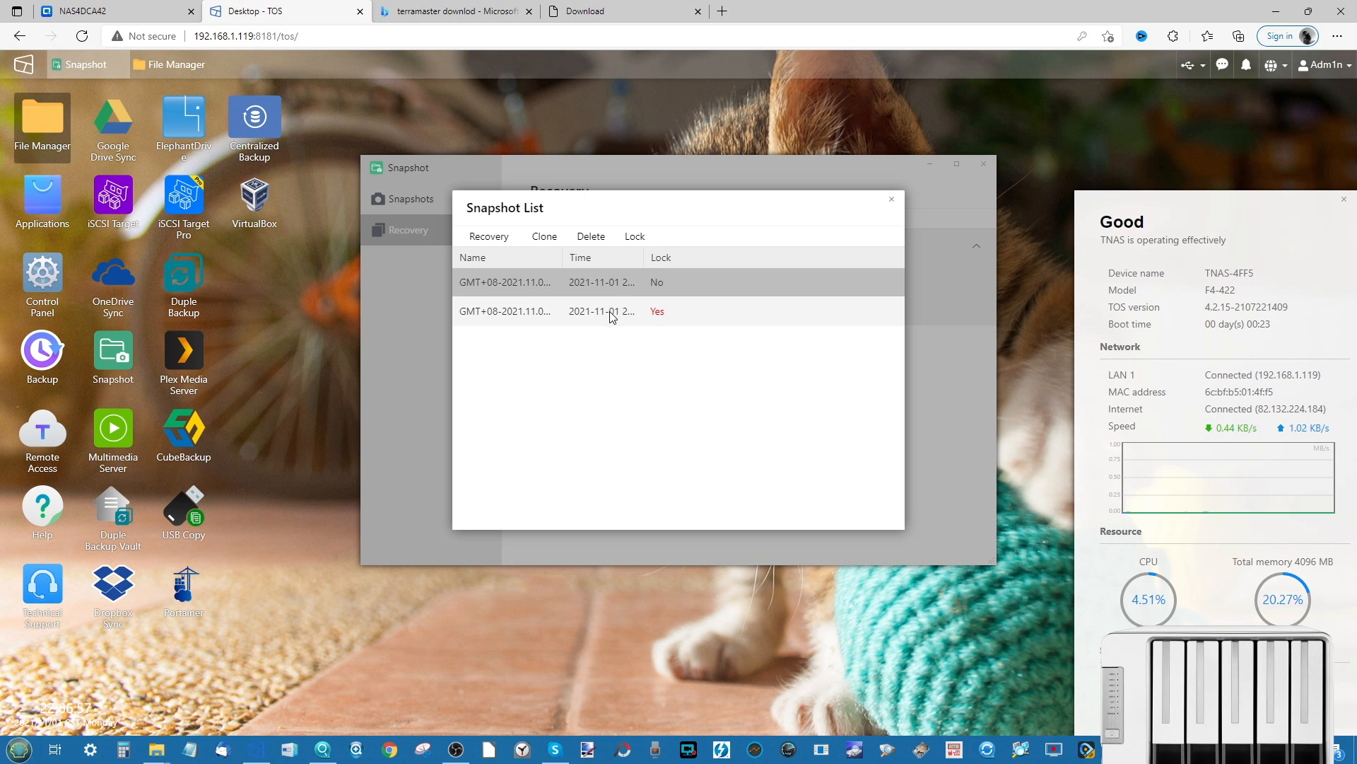
left_click(613, 317)
left_click(636, 237)
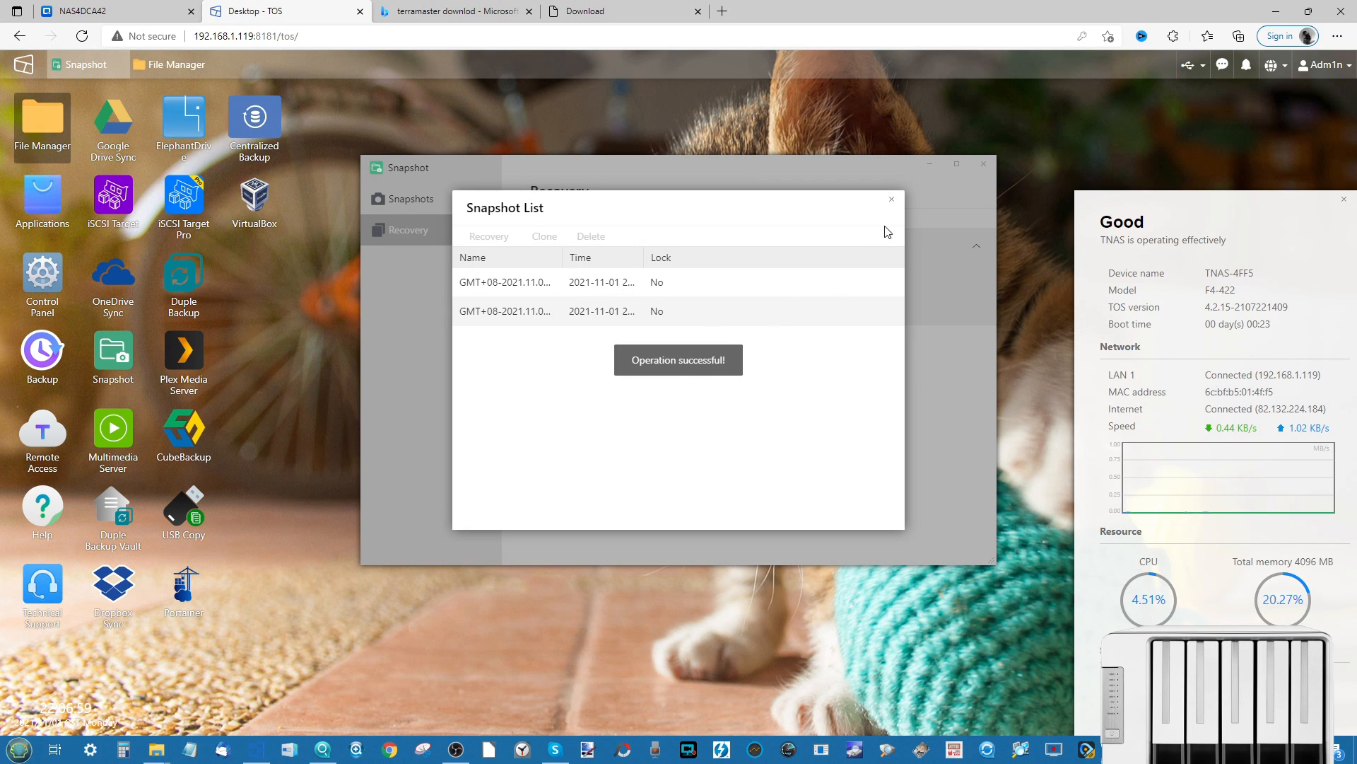
- Close the Snapshot List and Snapshot app without saving, then launch Backup
left_click(891, 201)
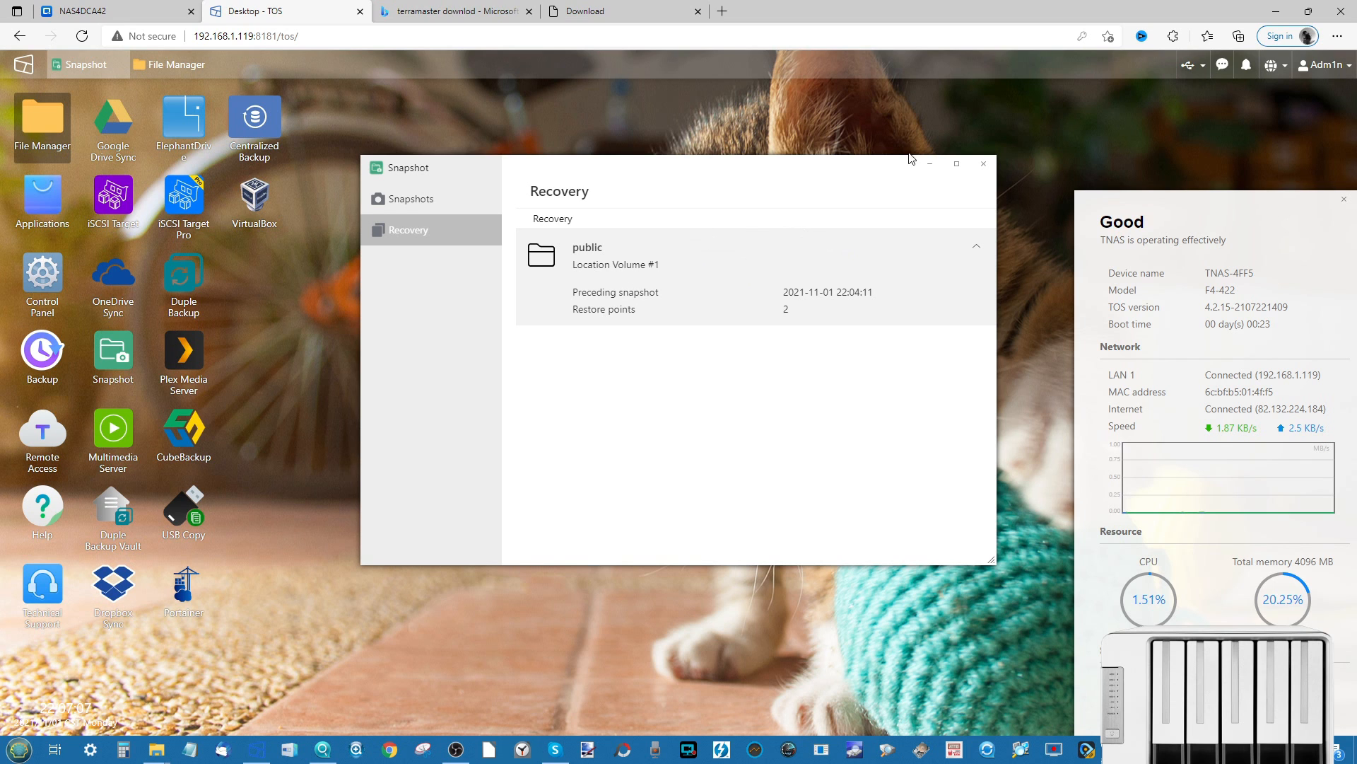
left_click(984, 164)
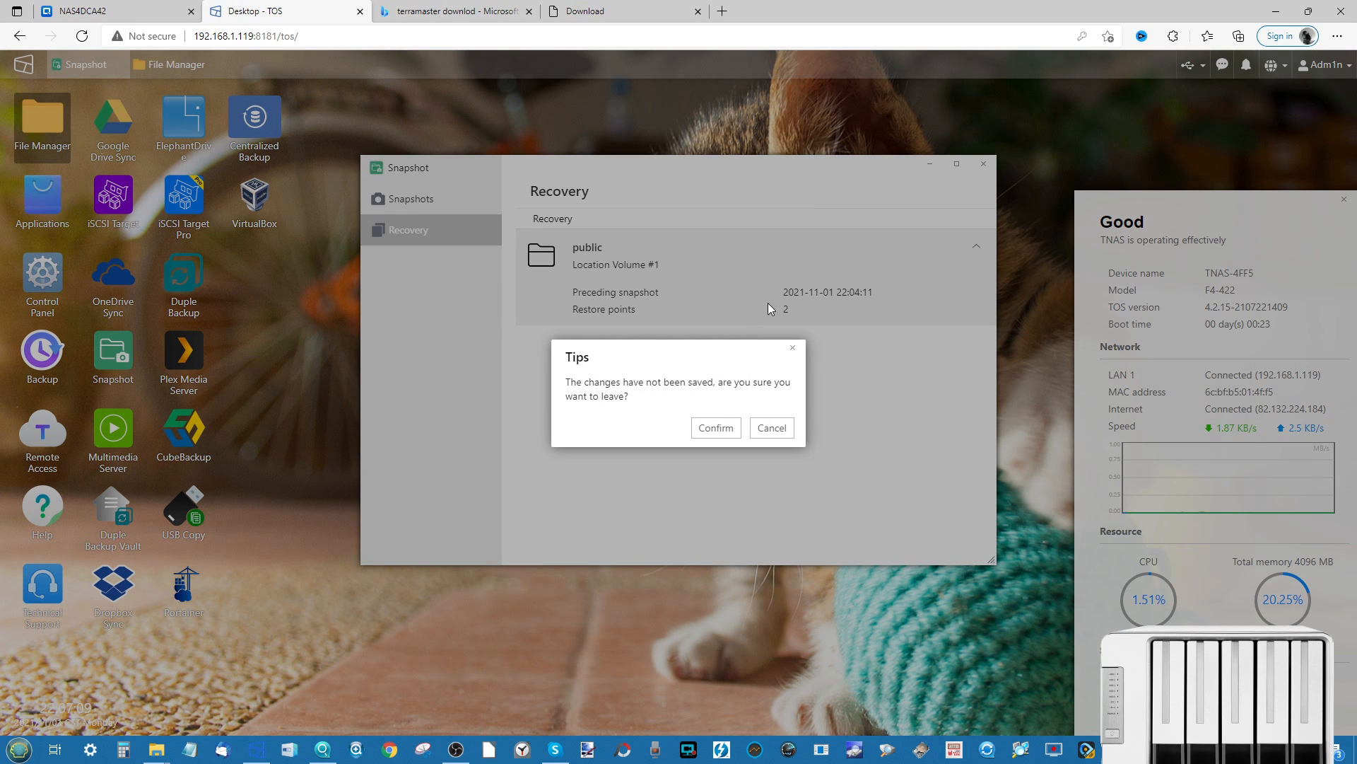
left_click(711, 428)
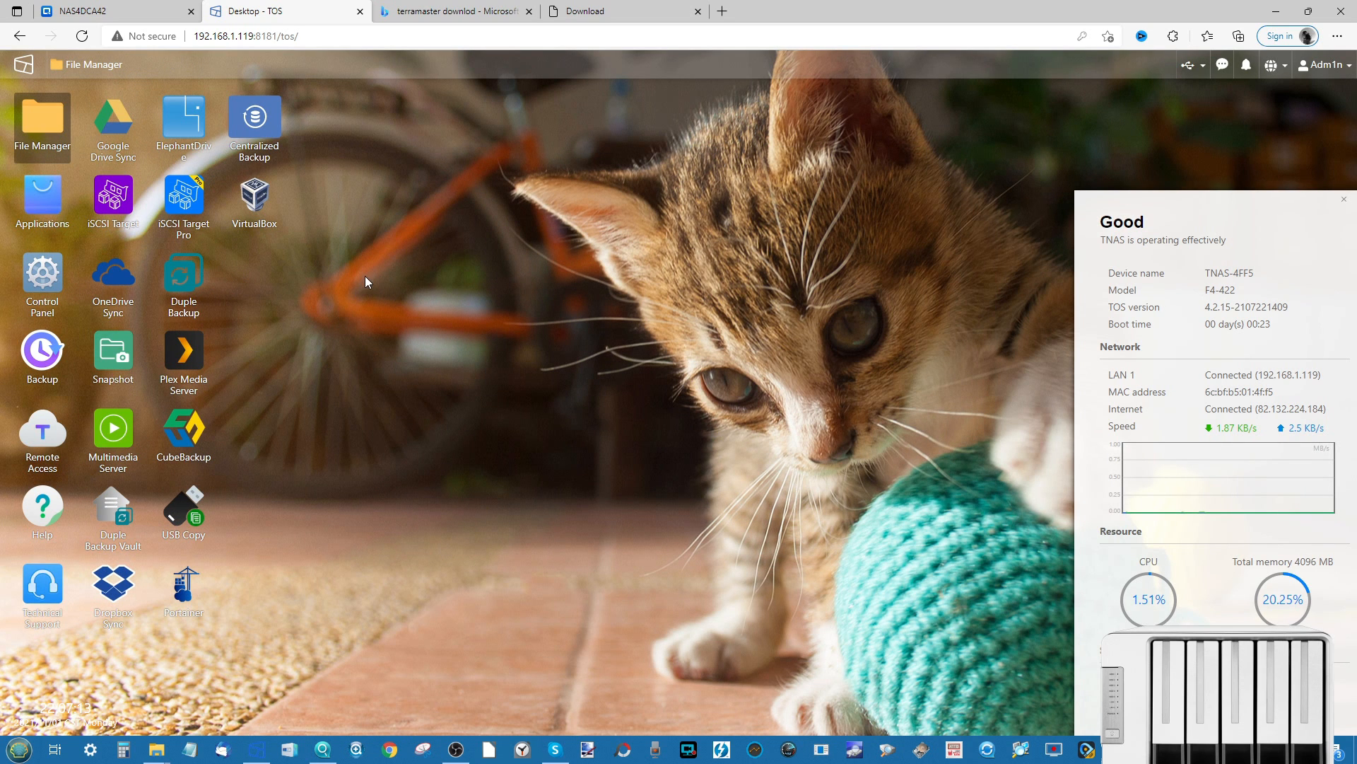
left_click(39, 361)
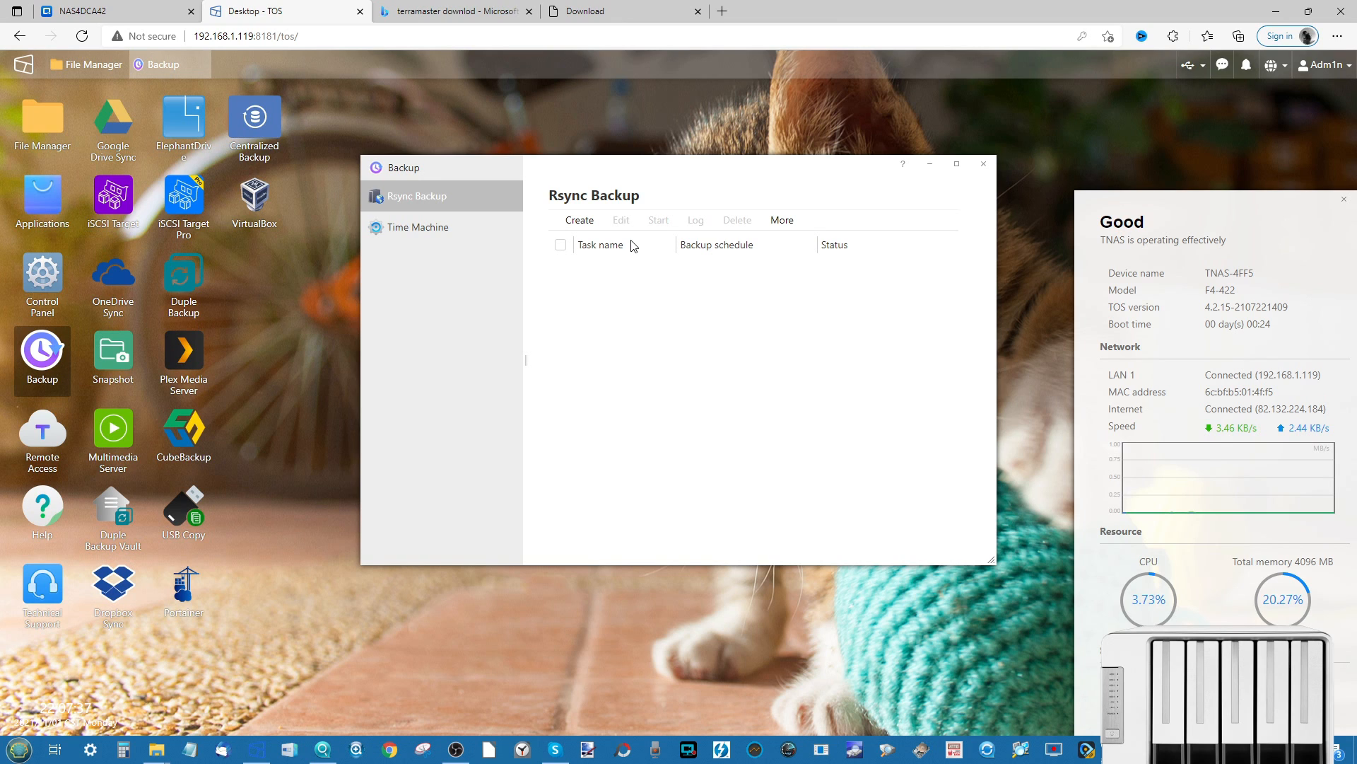
- Inspect the Time Machine settings, then return to the empty Rsync Backup task list
left_click(454, 229)
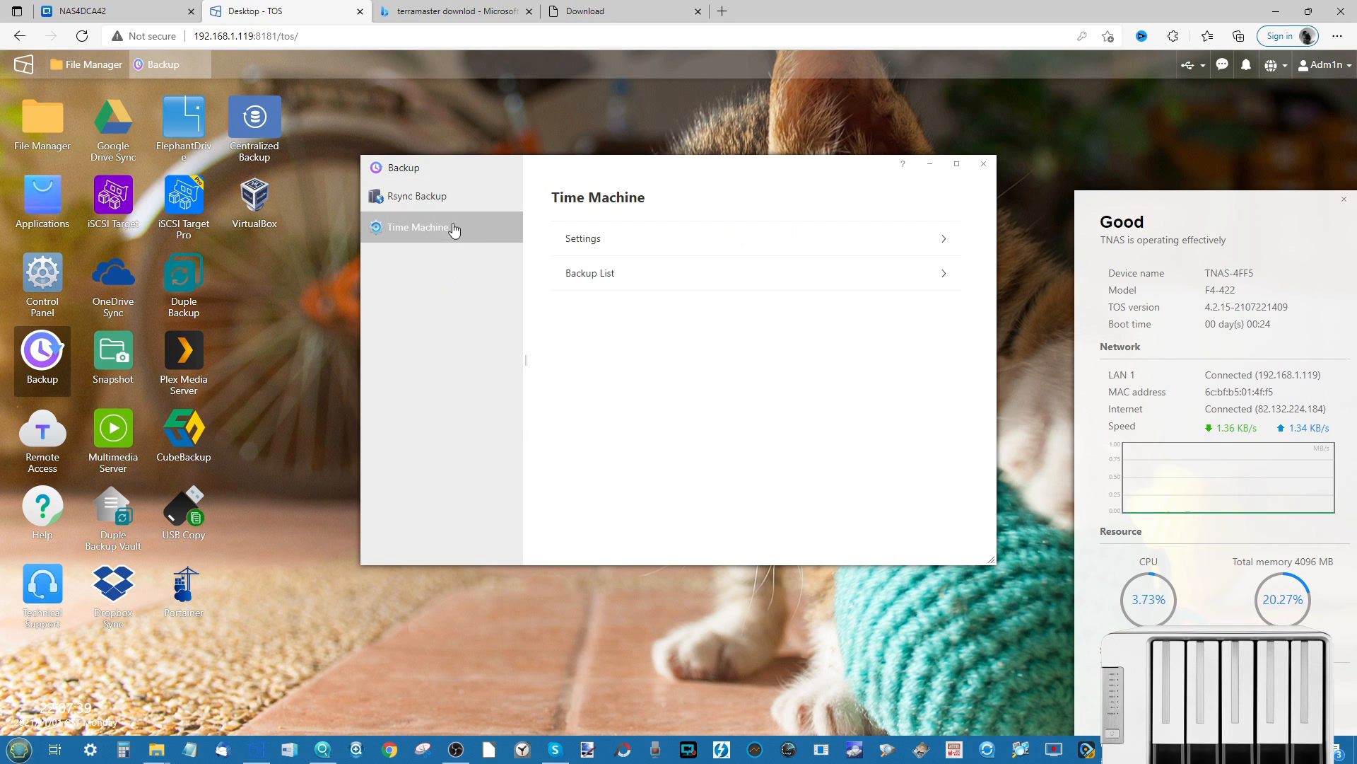
left_click(601, 241)
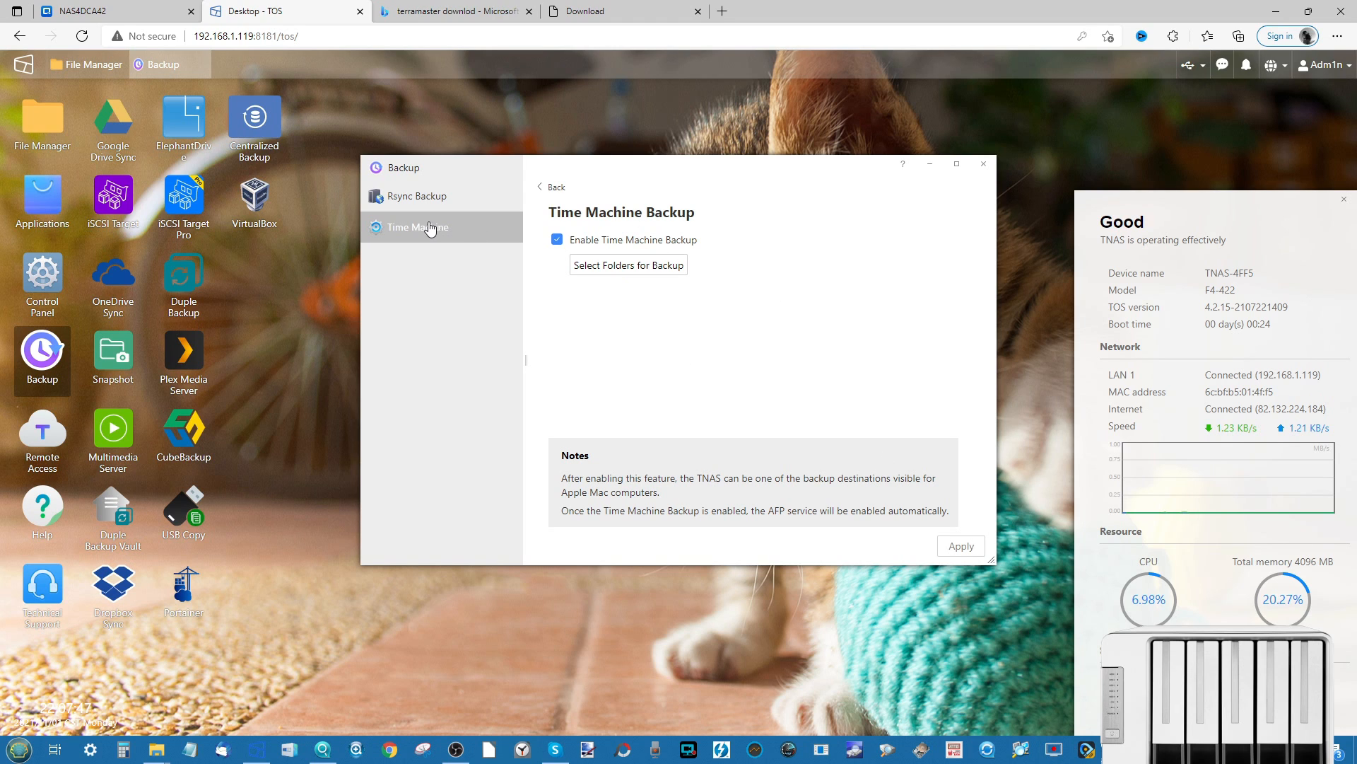
left_click(548, 187)
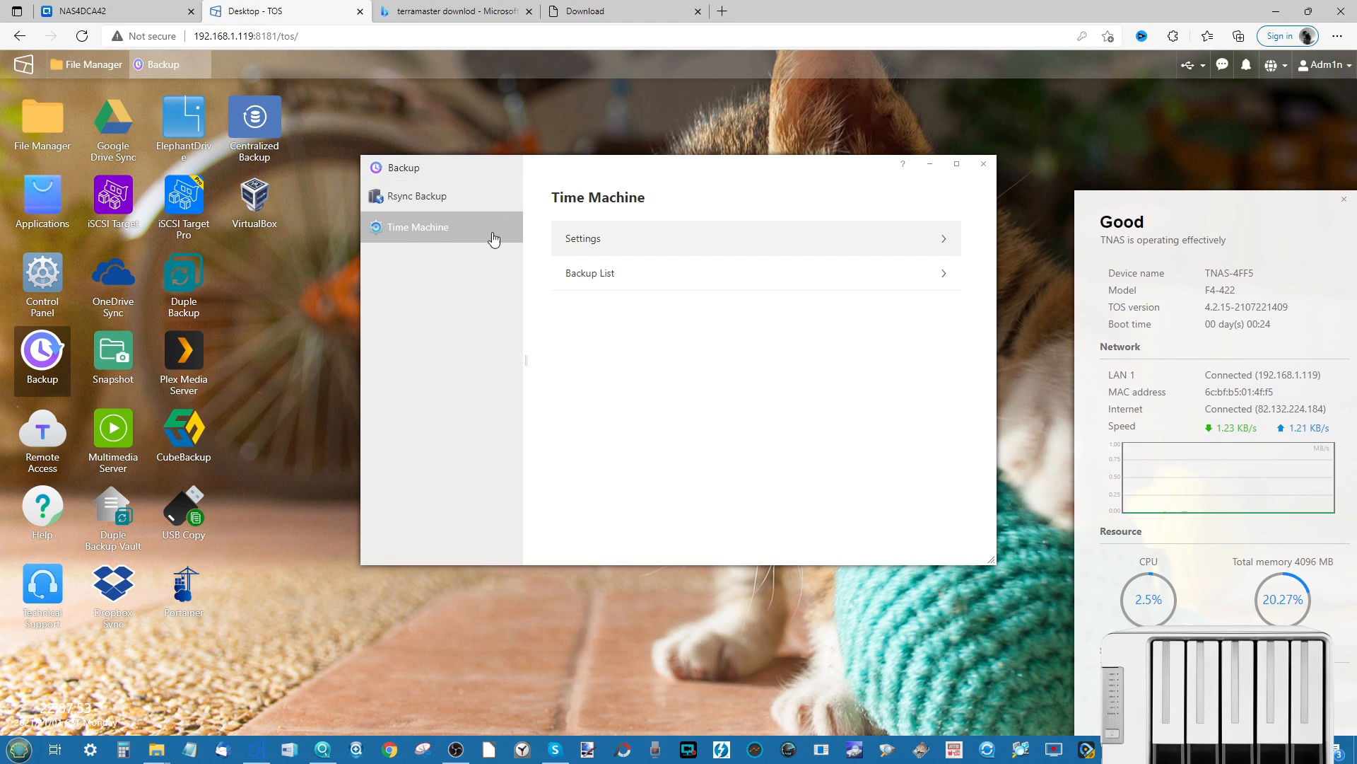
left_click(438, 196)
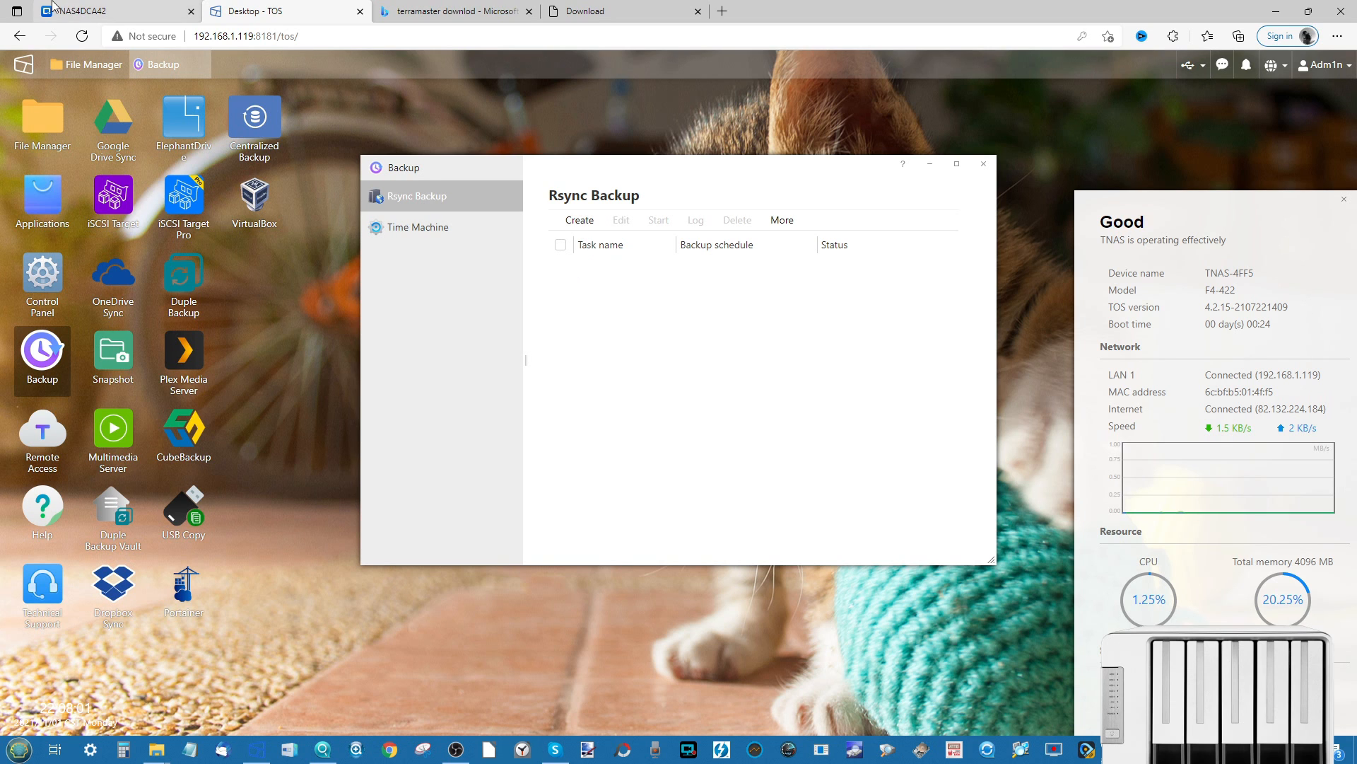
- Copy the QNAP NAS web address from the NAS4DCA42 tab, then go back to TOS
left_click(106, 11)
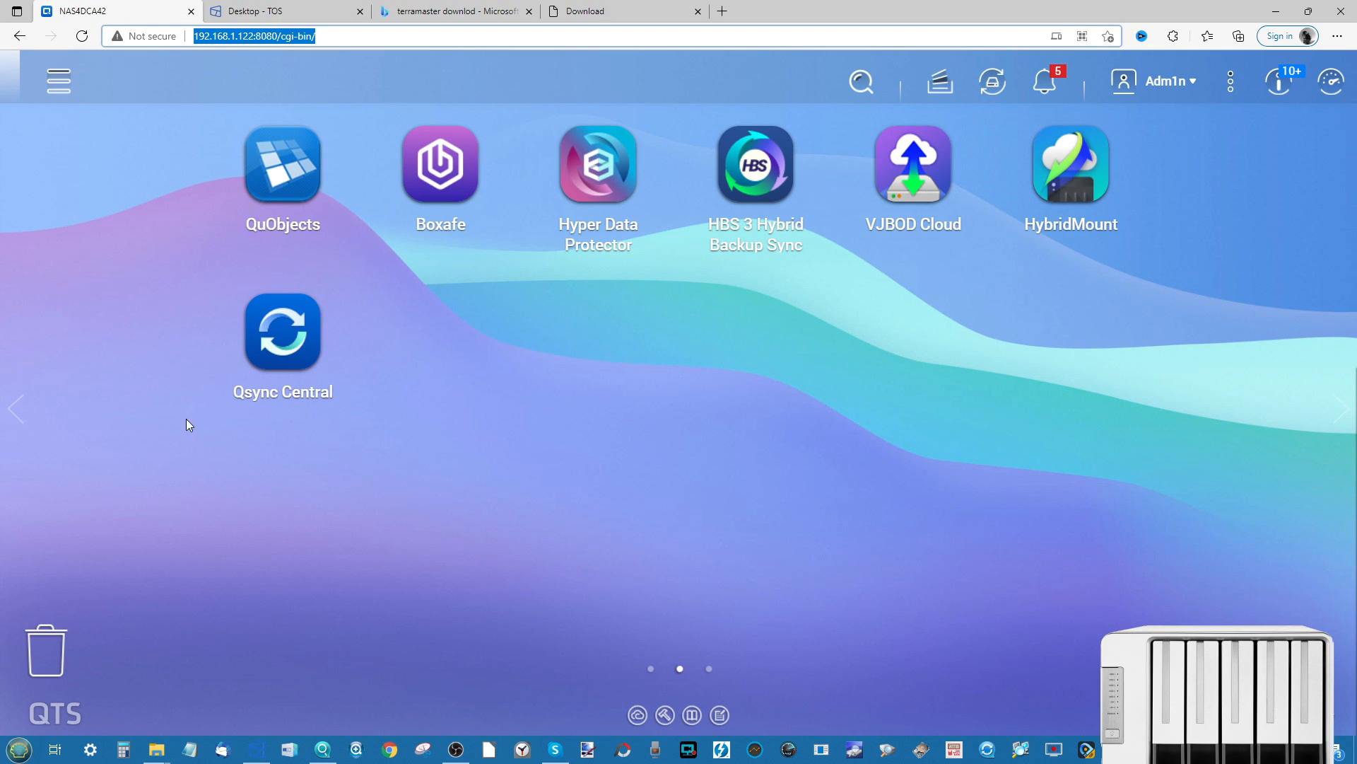
right_click(261, 37)
left_click(318, 144)
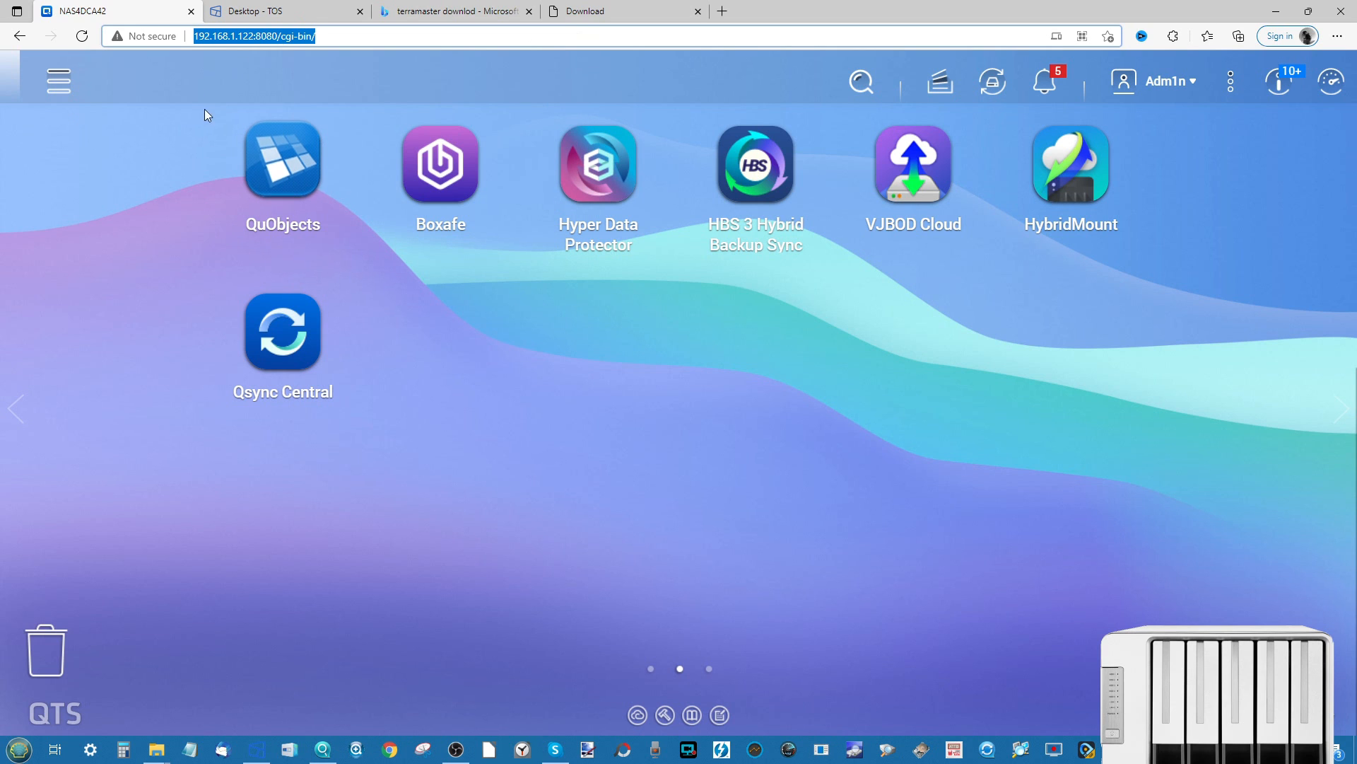
left_click(258, 37)
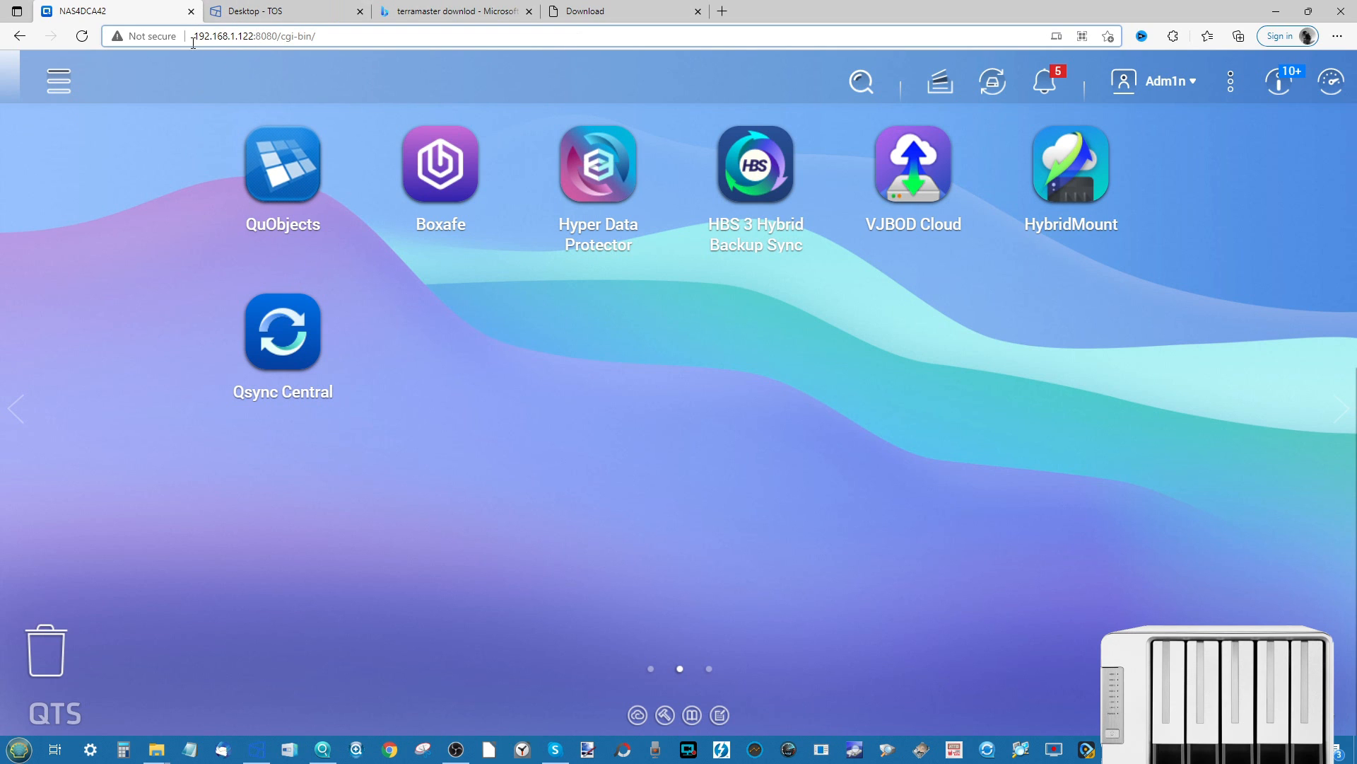
left_click(292, 10)
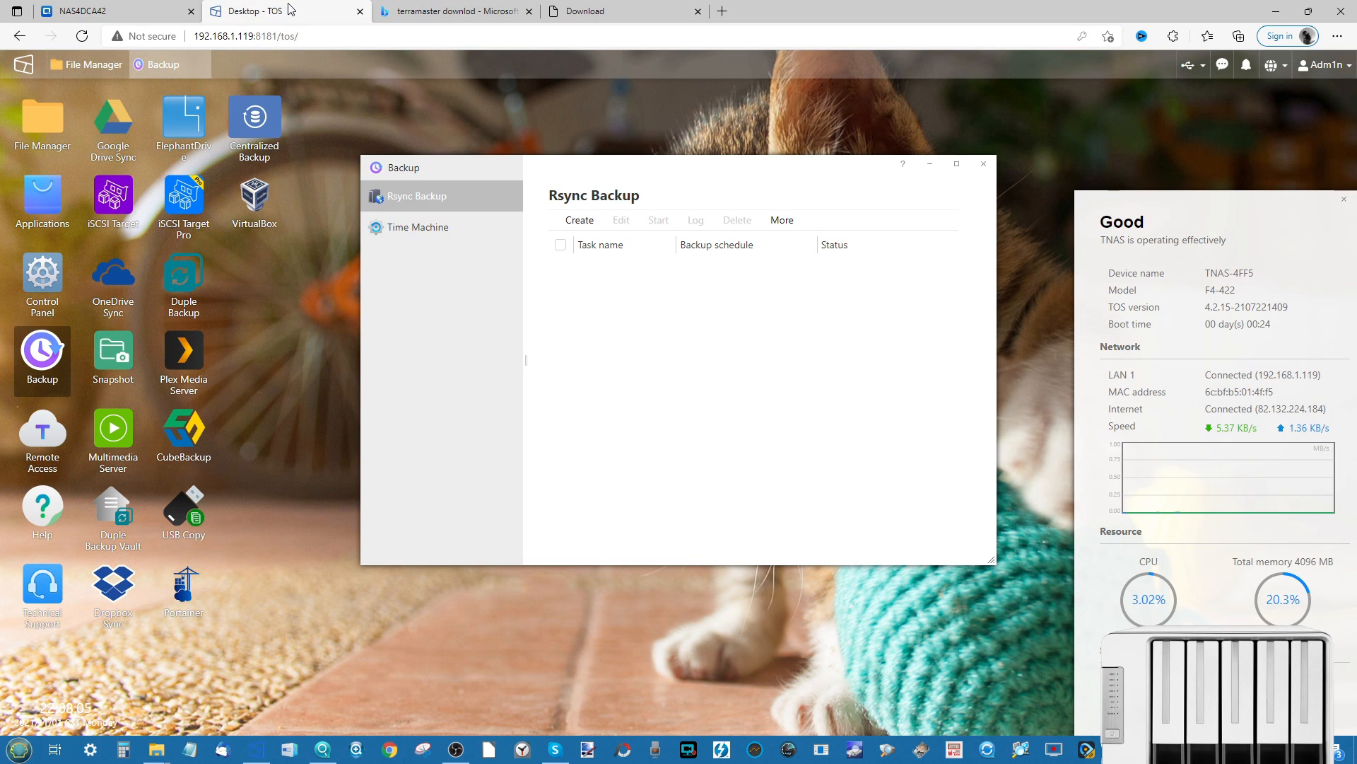
- Create rsync task q-test with server 192.168.1.122, trimmed from the pasted QNAP address
left_click(584, 228)
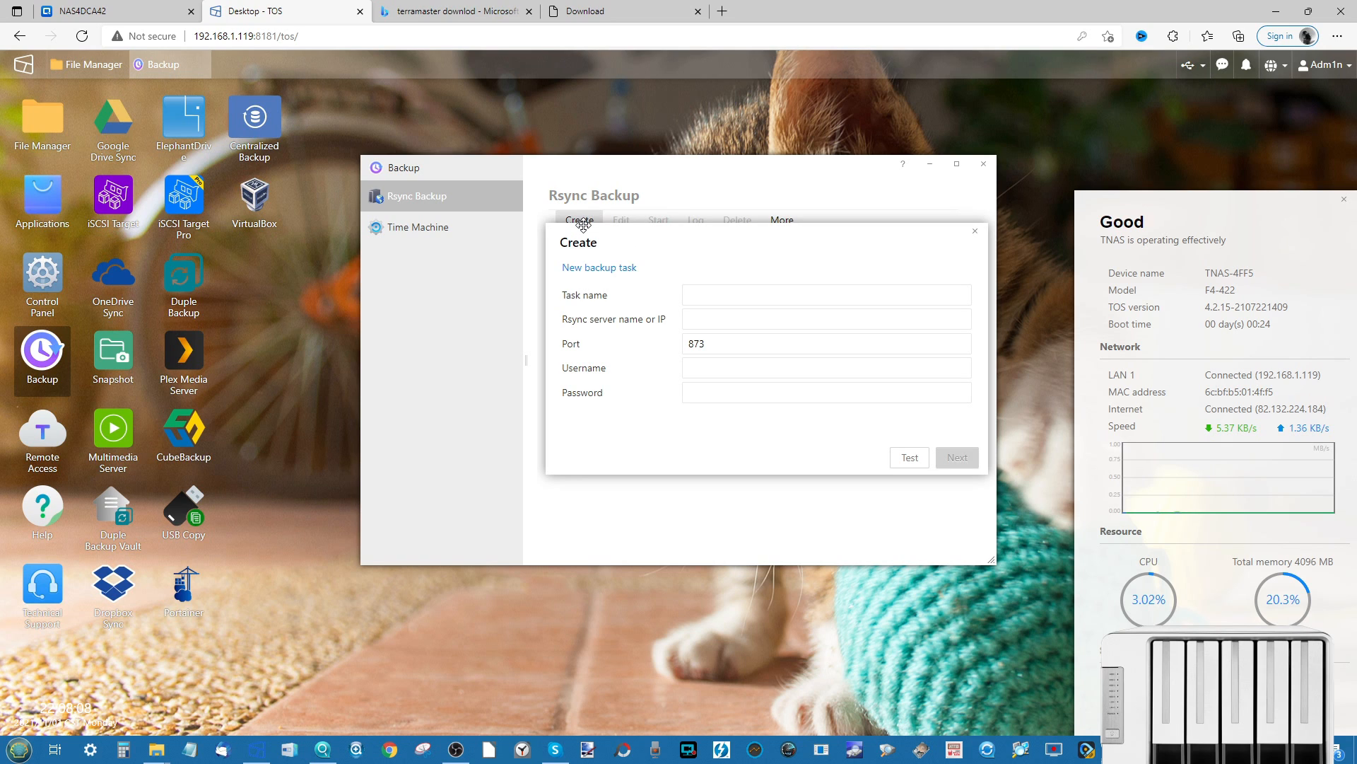
left_click(702, 296)
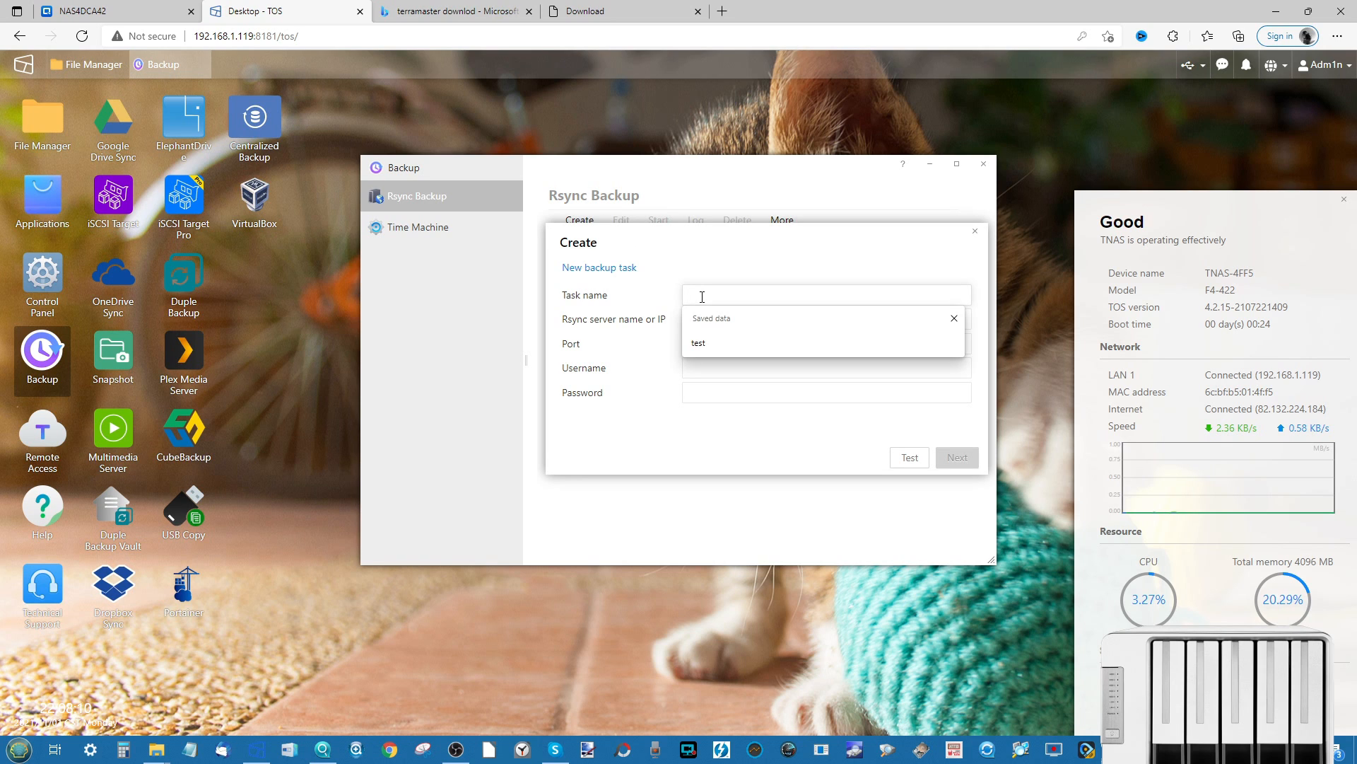
type("q-test")
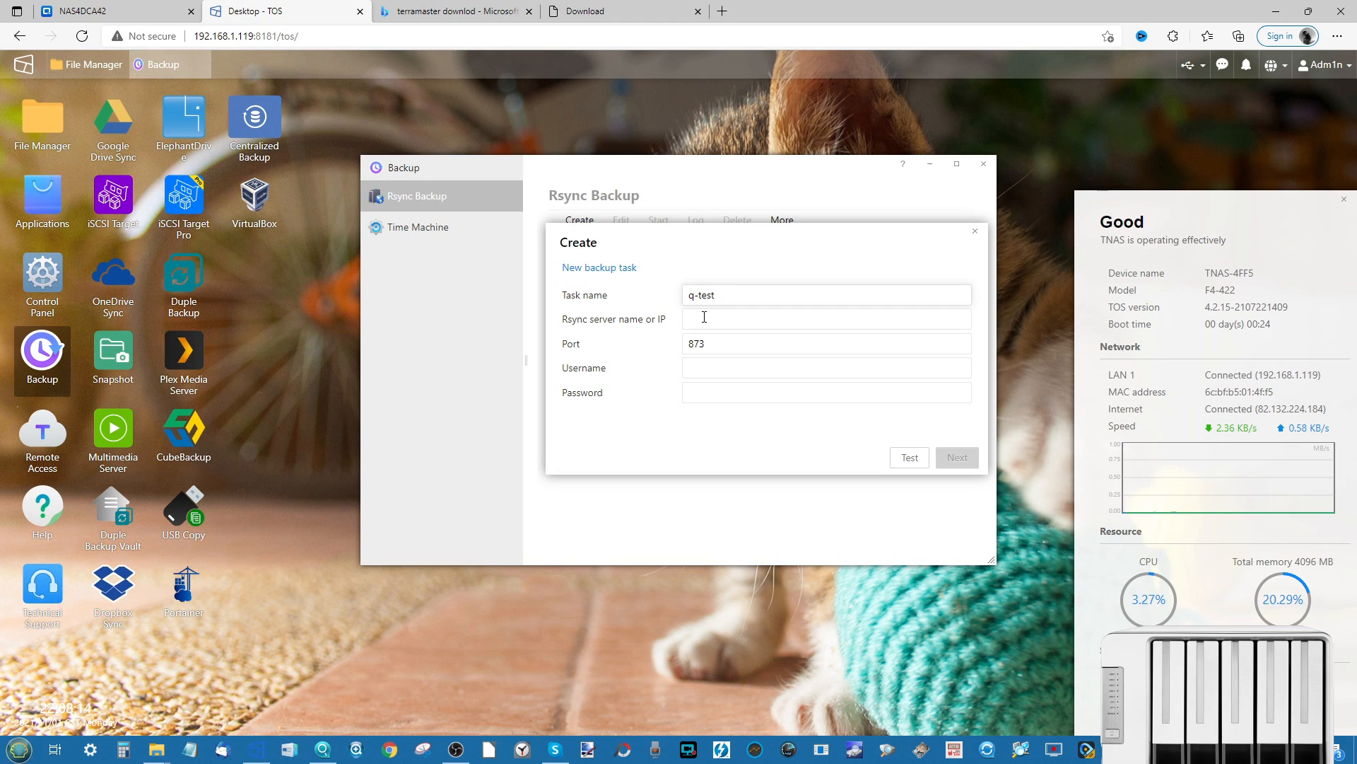
left_click(705, 319)
key("ctrl+v")
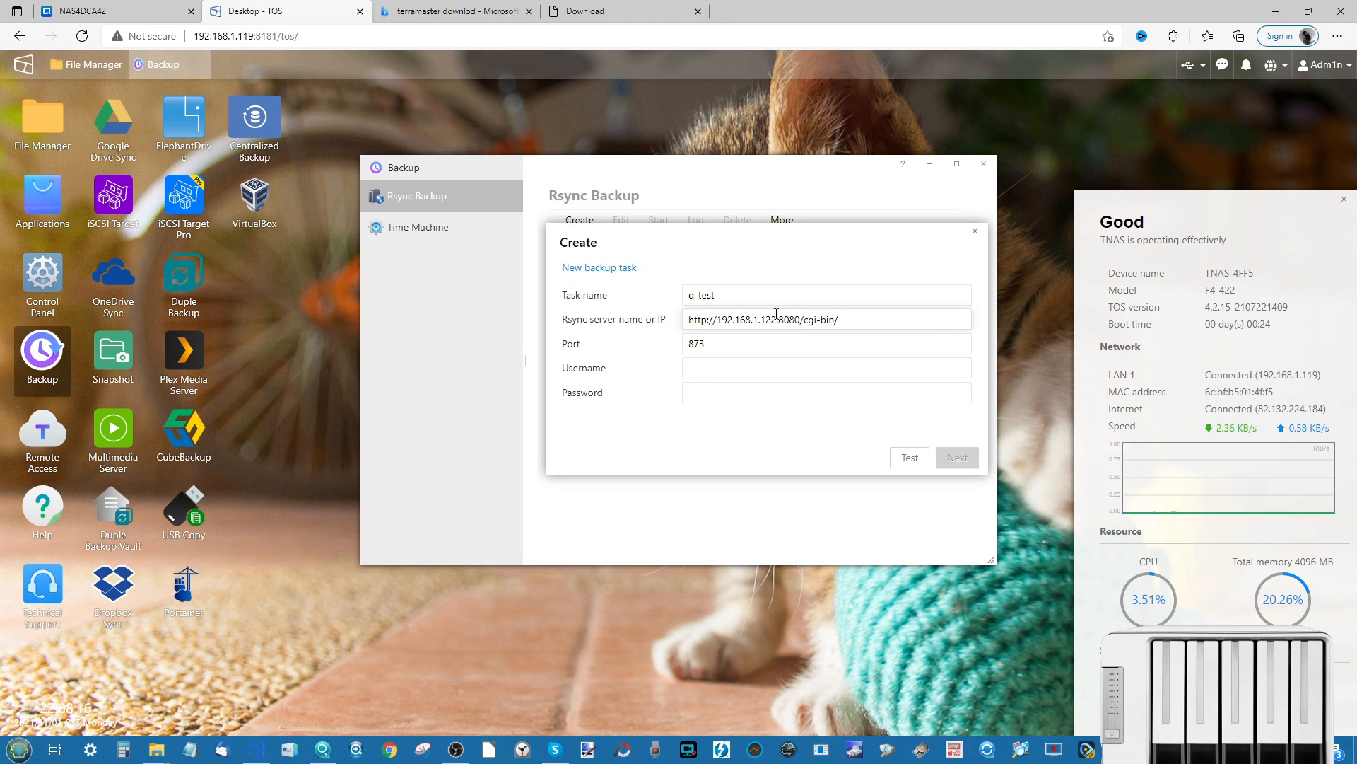
key("shift+End")
key("Delete")
left_click_drag(717, 320, 617, 327)
key("Delete")
left_click_drag(759, 319, 685, 317)
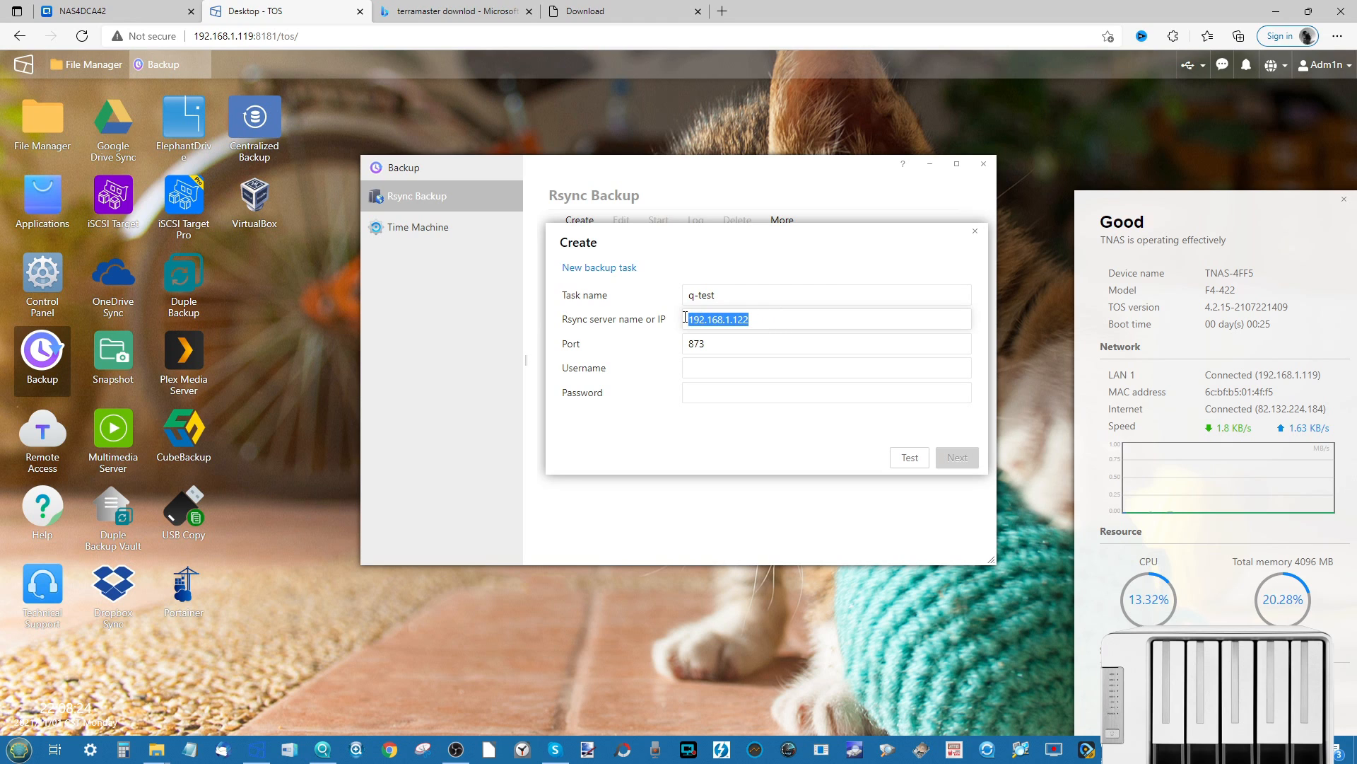
left_click(727, 353)
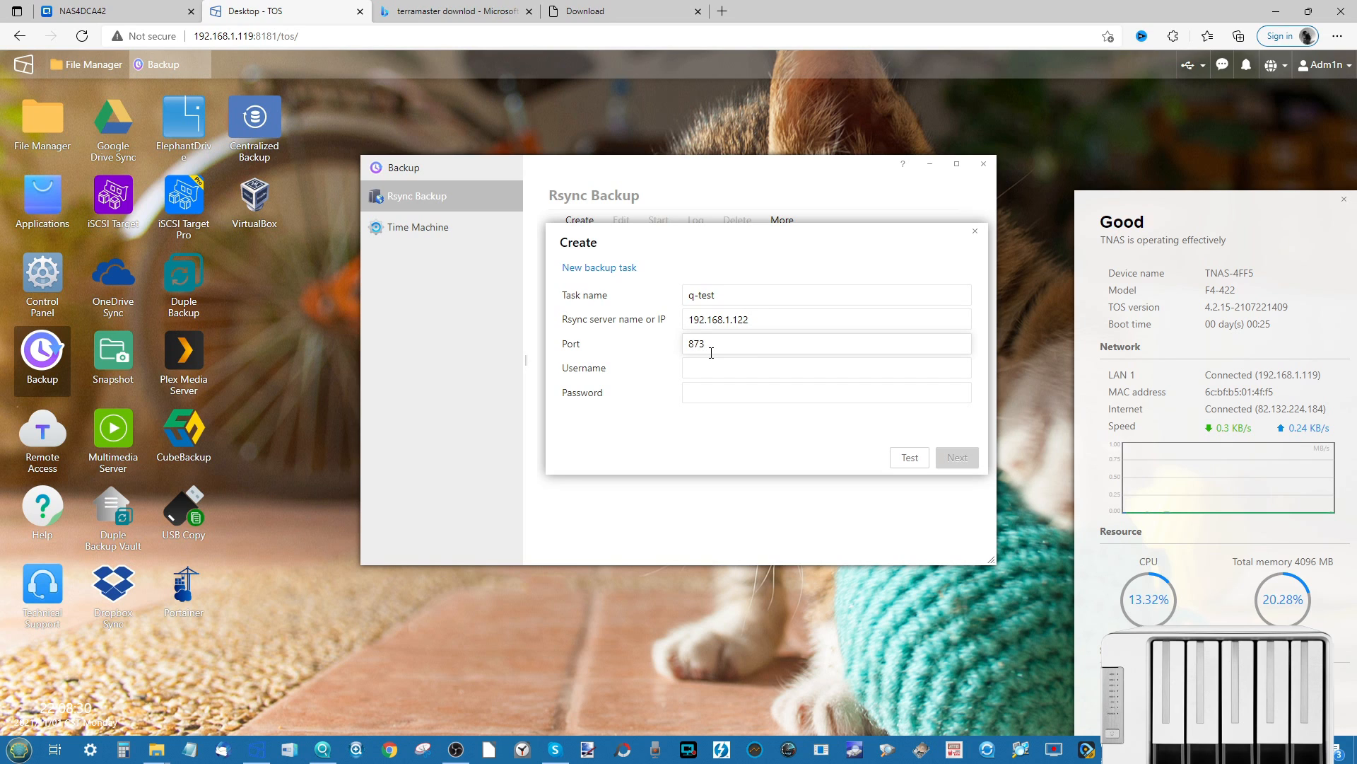
- Enter the QNAP account username and password for the rsync login on port 873
left_click(753, 367)
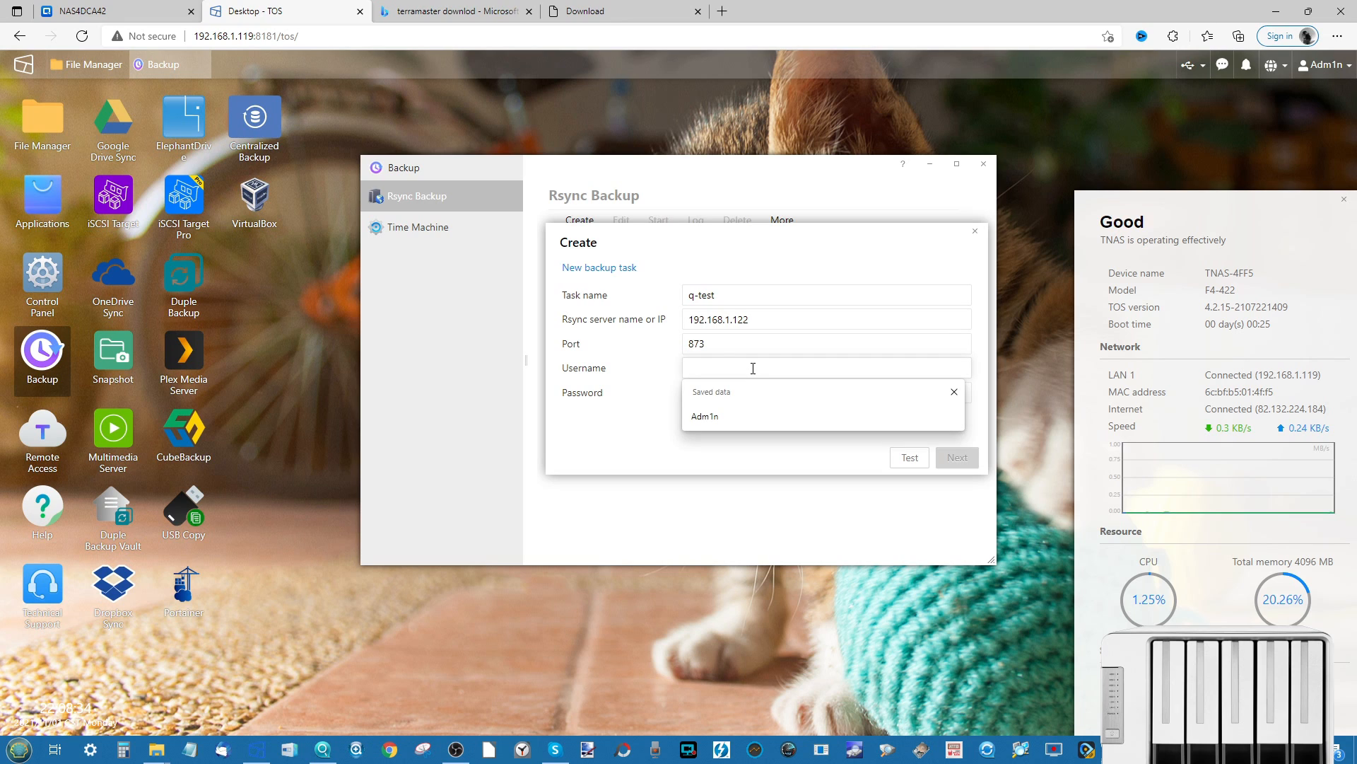
type("admin")
key("Tab")
left_click(753, 367)
key("ctrl+a")
key("BackSpace")
type("Adm1n")
key("Tab")
type("A")
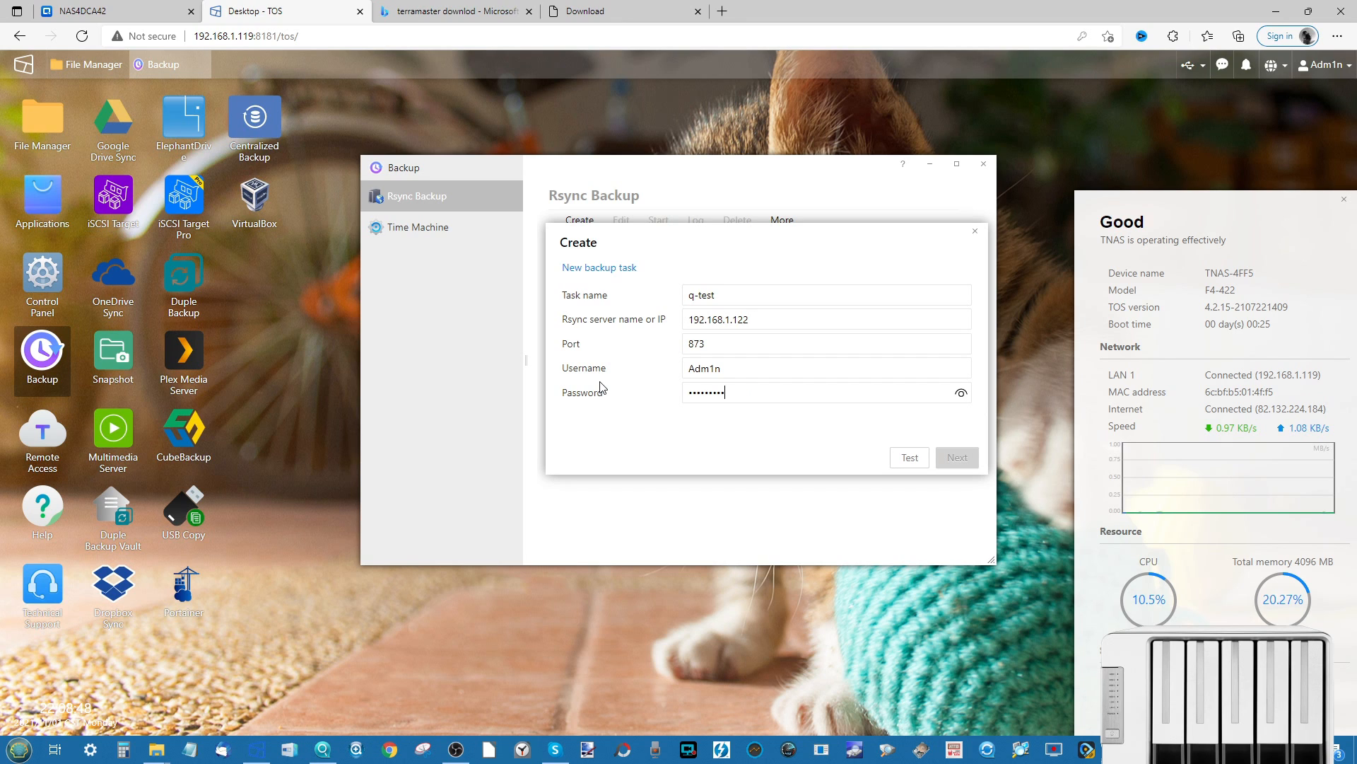
left_click(157, 7)
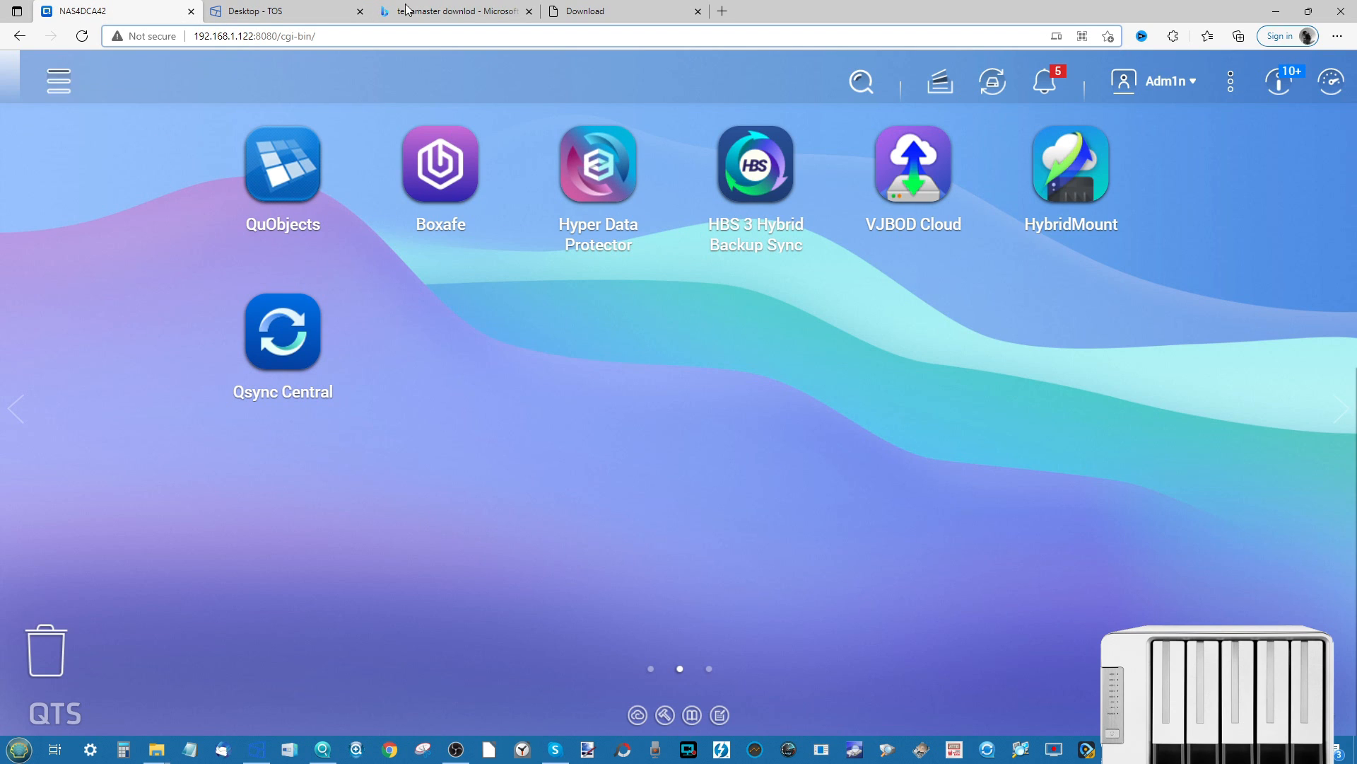
- Check in HBS 3 Services that the Rsync Server is enabled on port 873
left_click(751, 161)
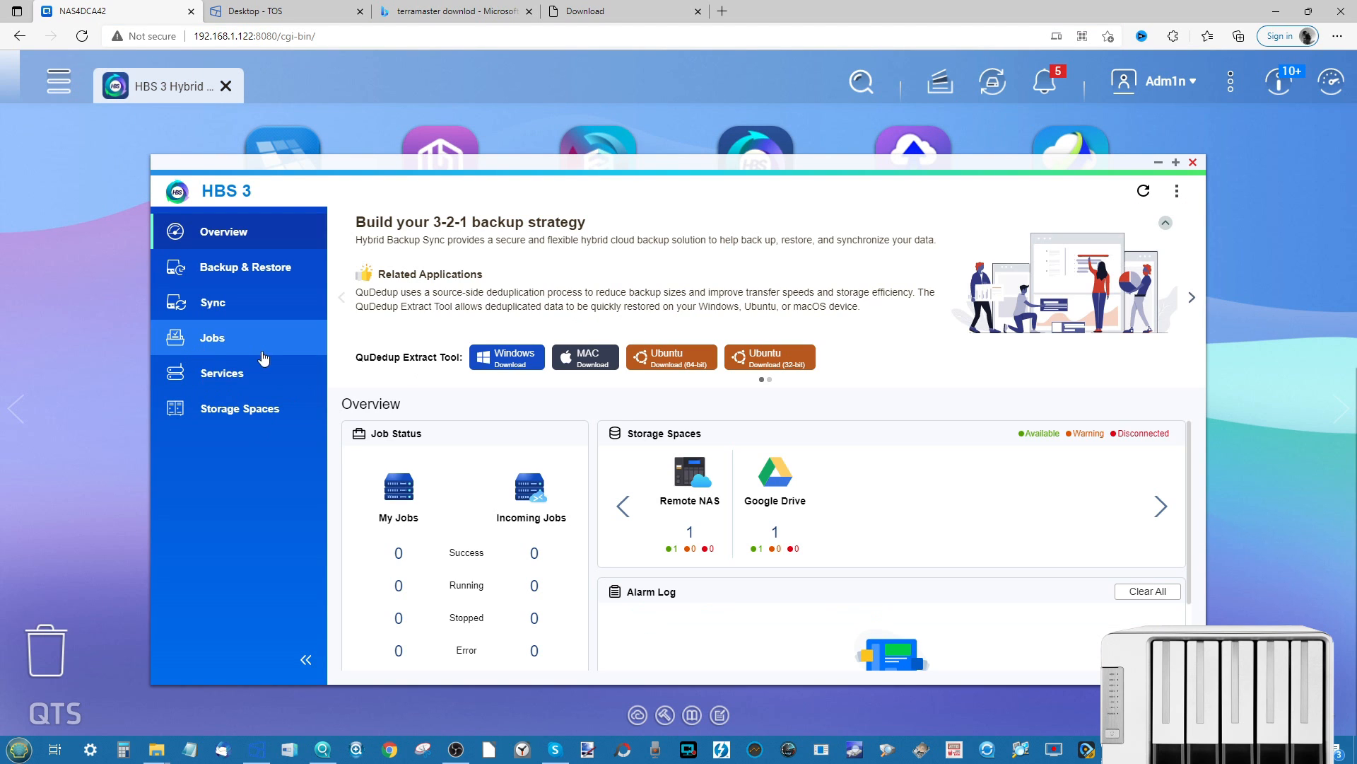
left_click(228, 374)
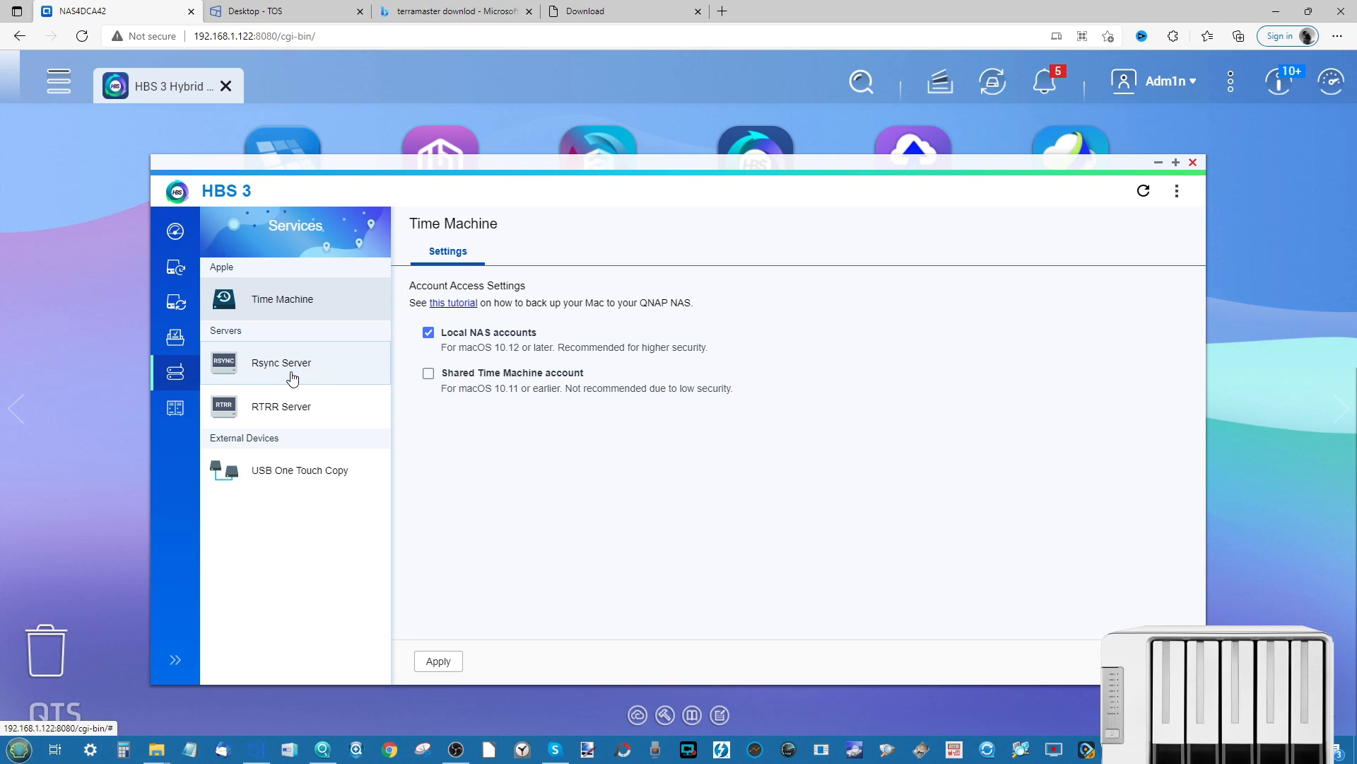
left_click(293, 378)
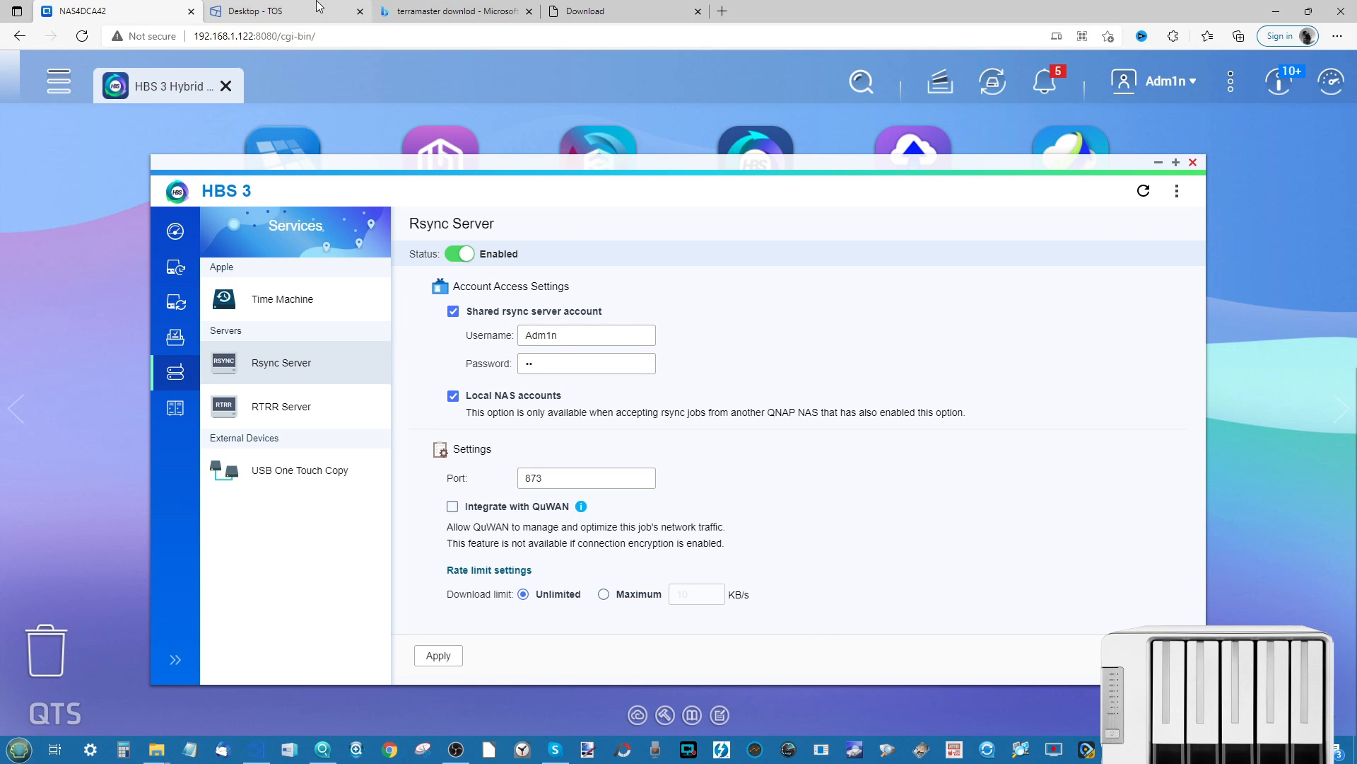
left_click(283, 10)
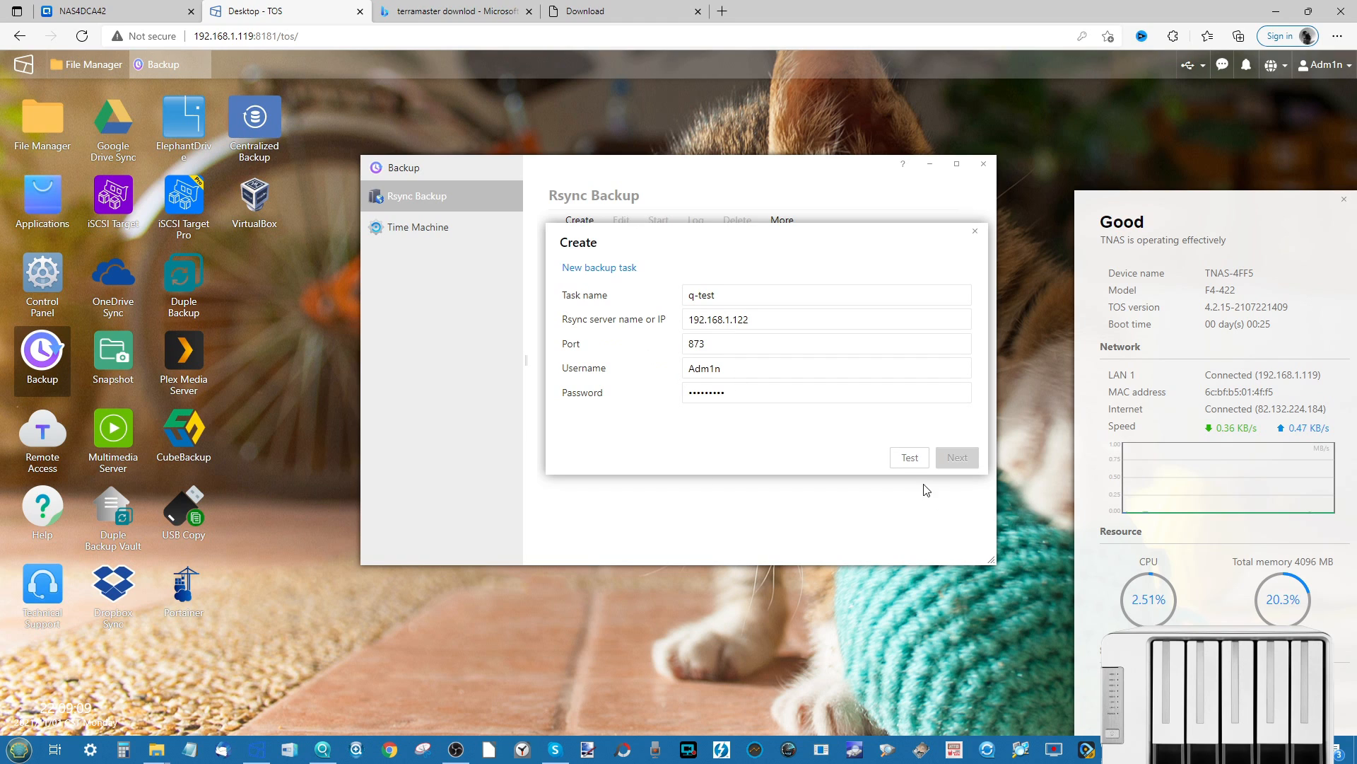
- Test the rsync connection, then set source /public and destination home
left_click(911, 460)
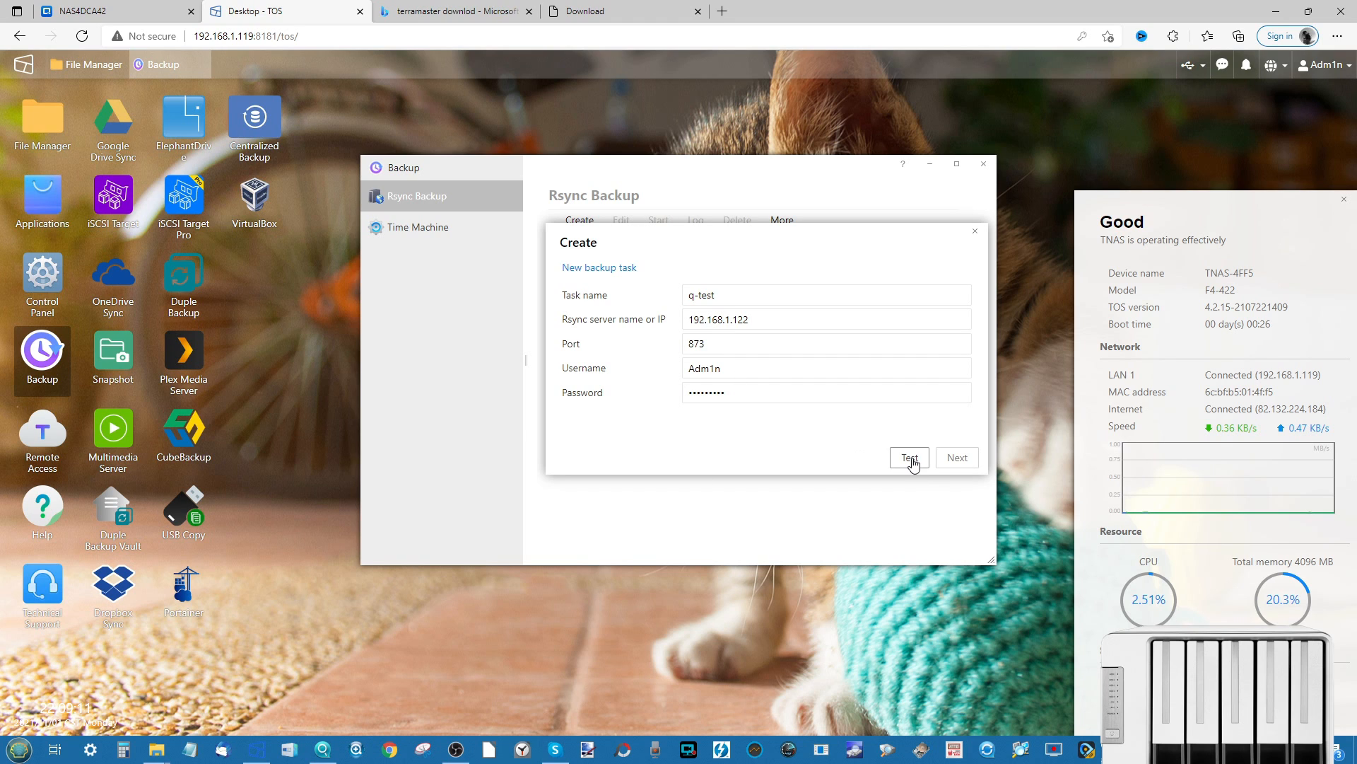
left_click(956, 458)
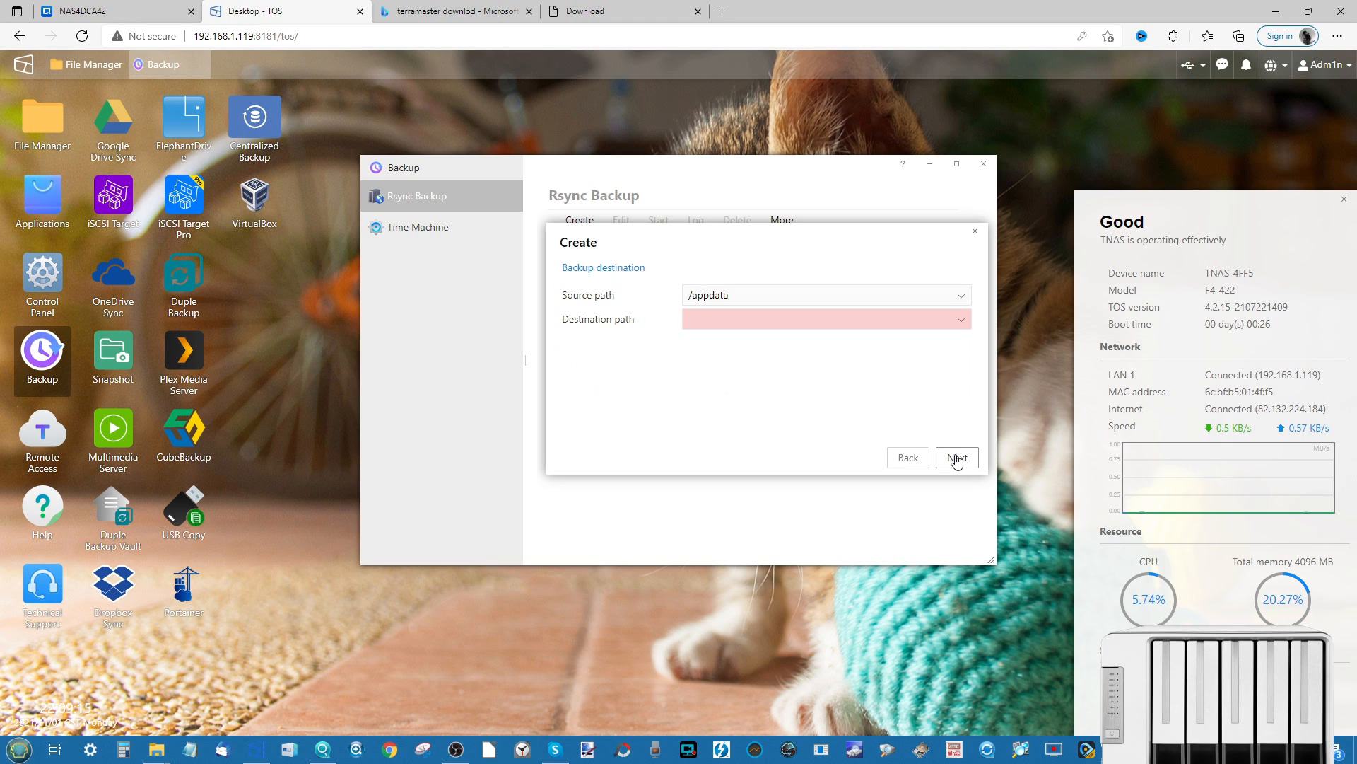
left_click(719, 297)
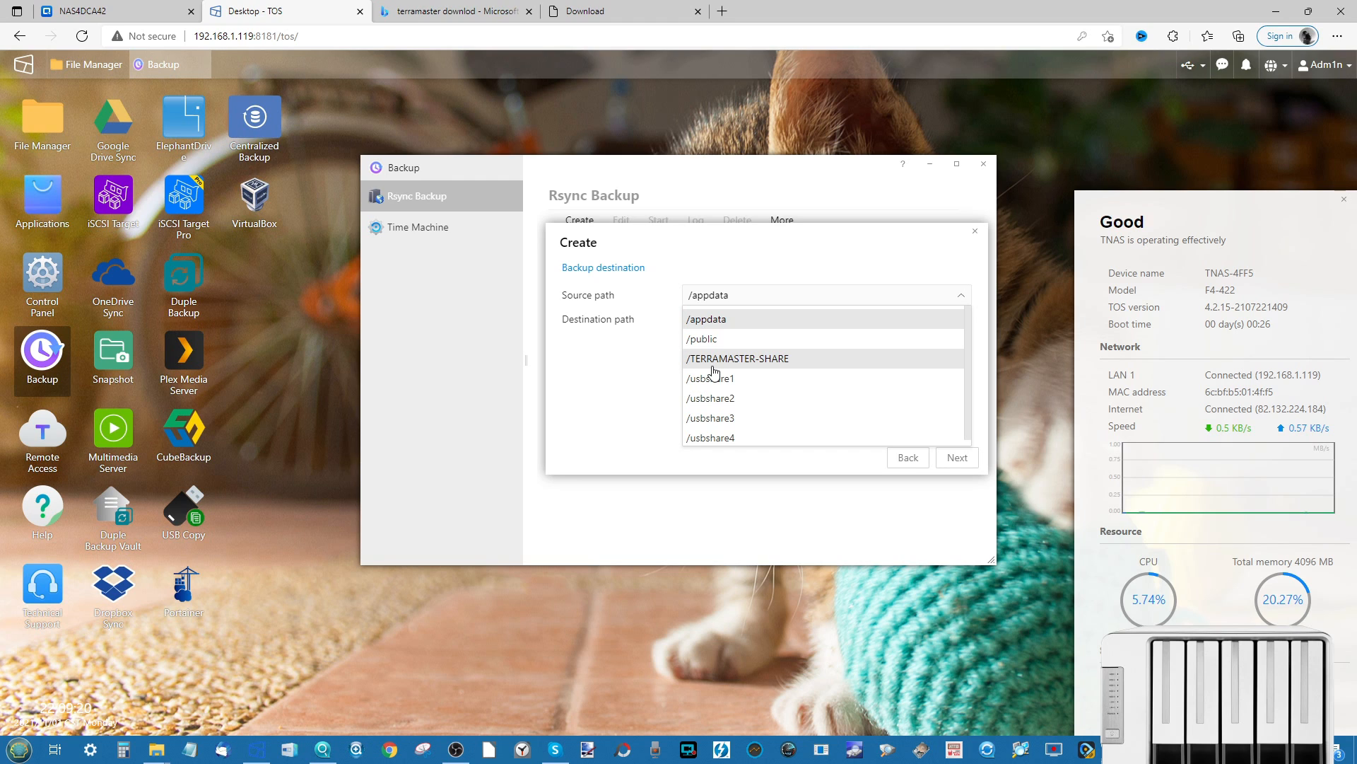
left_click(707, 339)
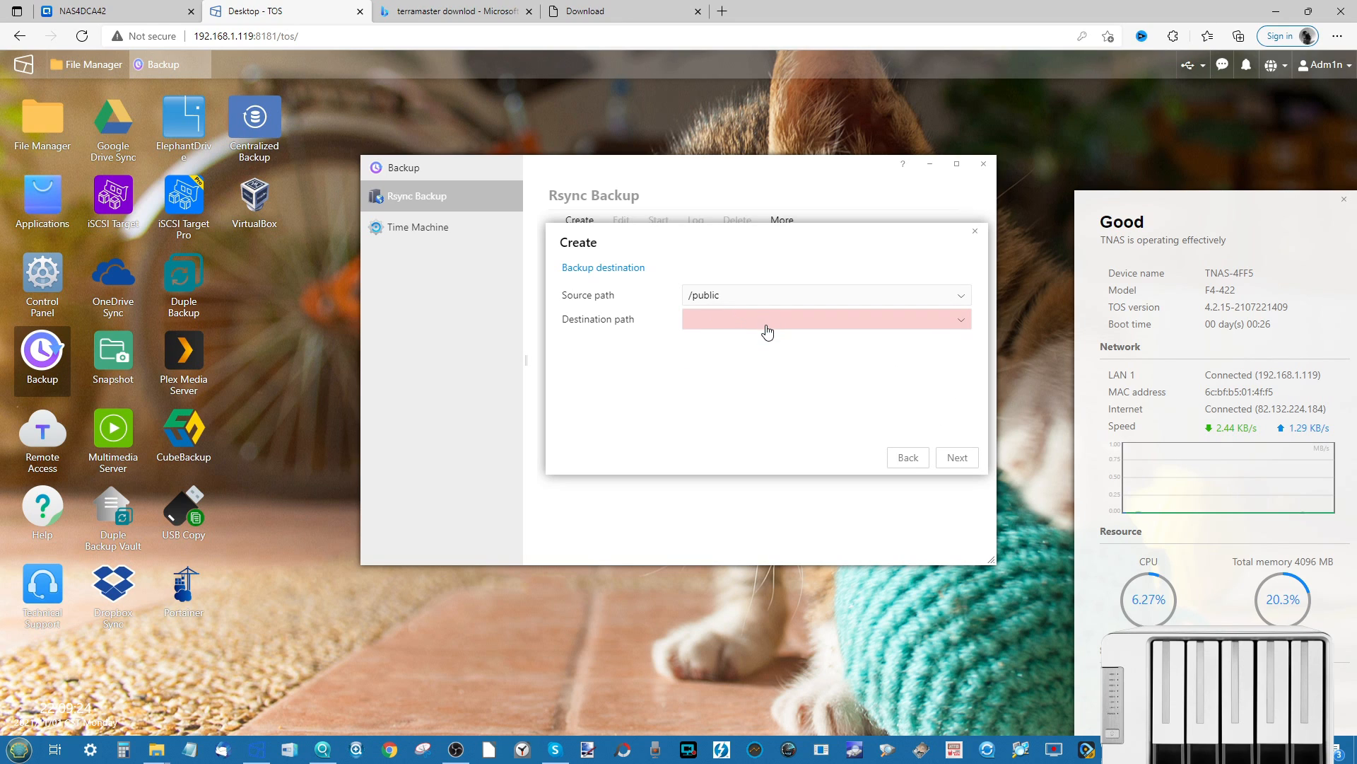
left_click(768, 332)
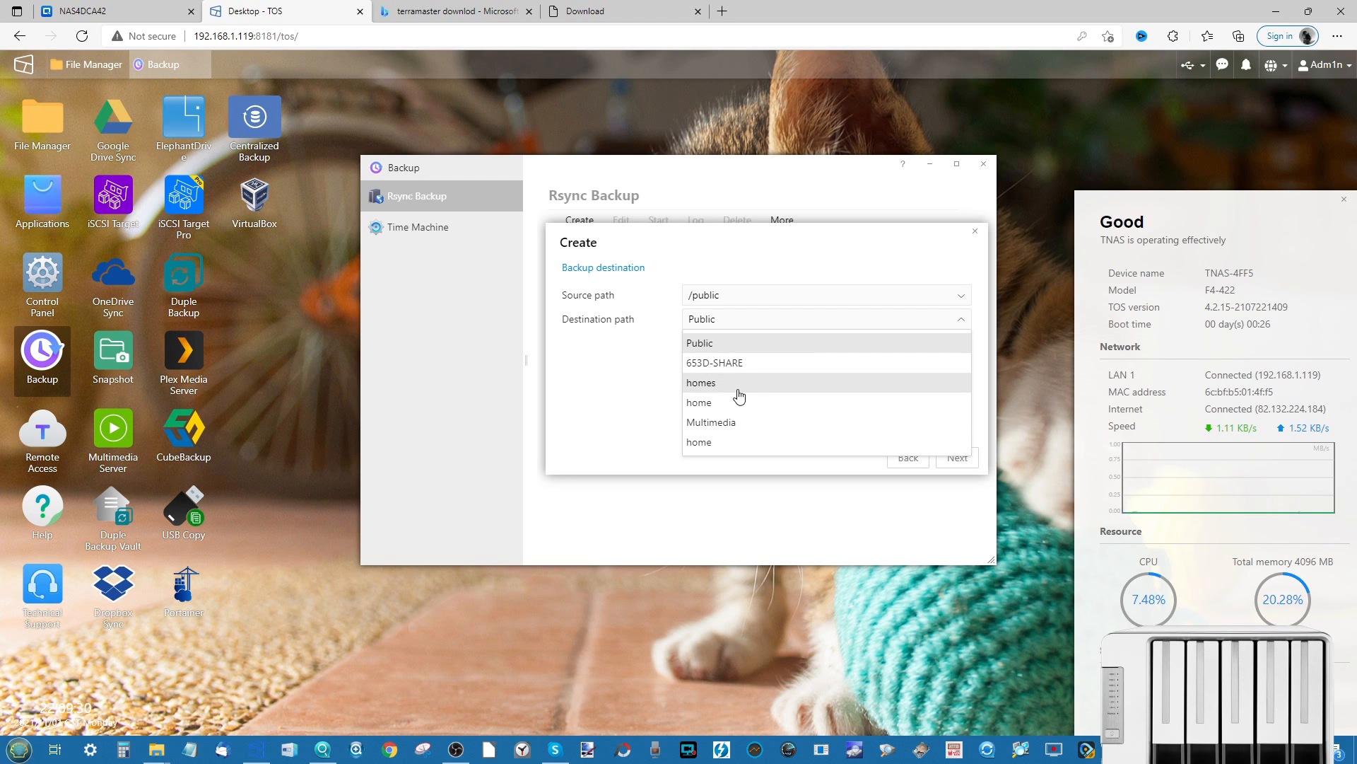
left_click(711, 444)
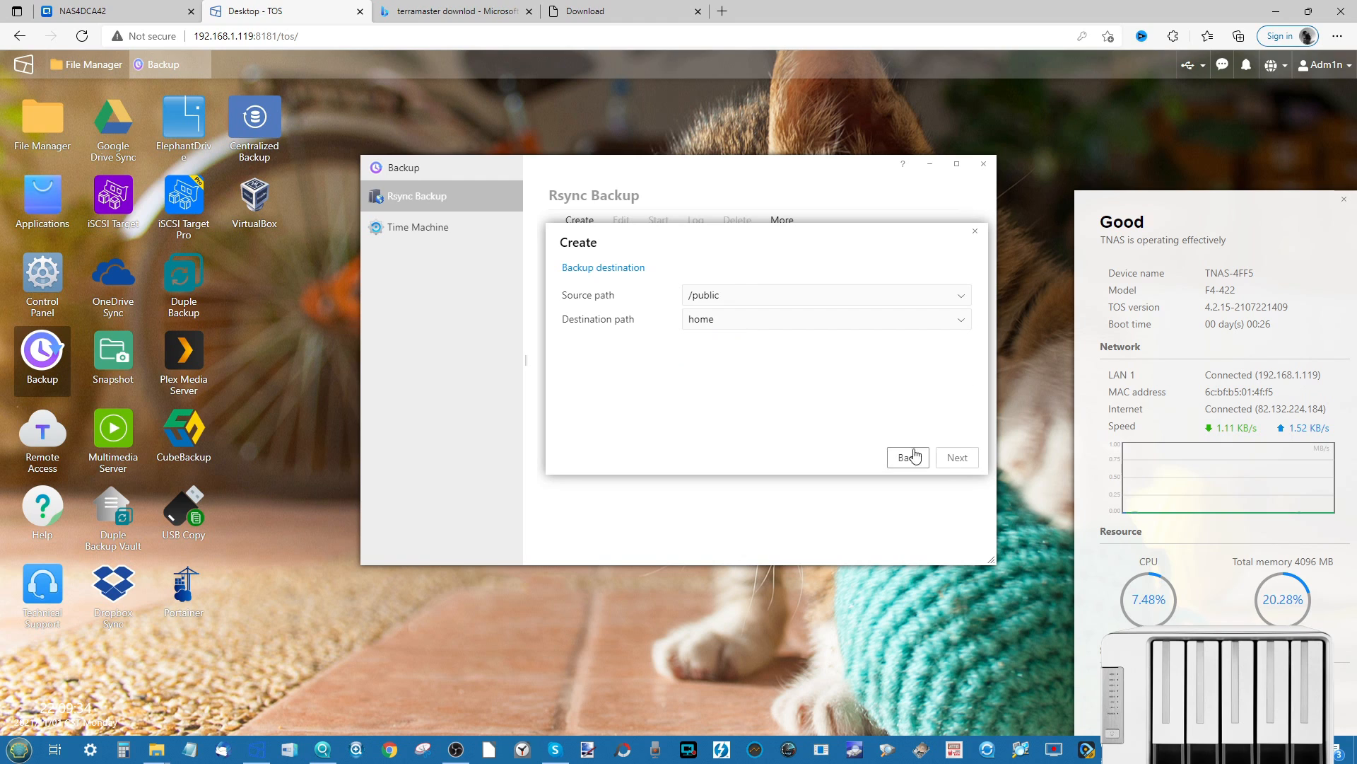
left_click(955, 457)
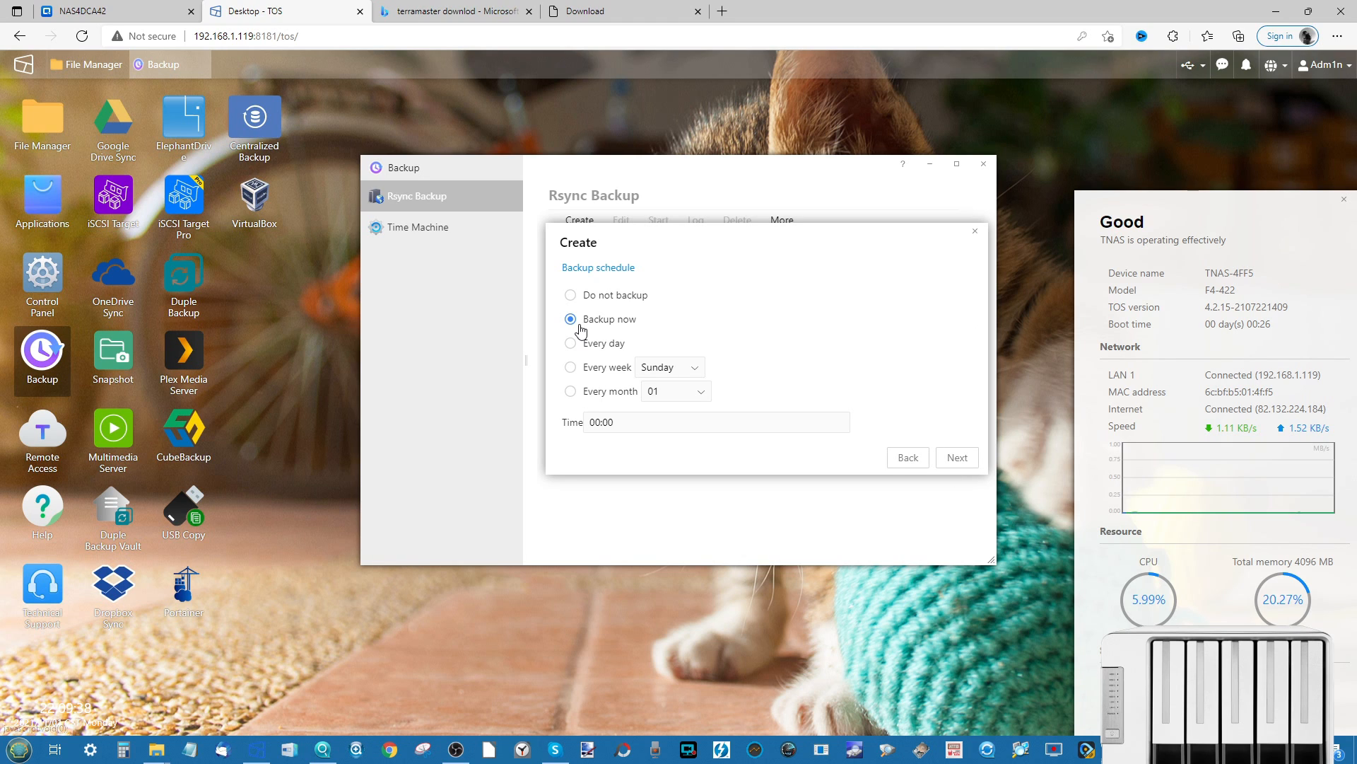
- Schedule q-test to run every day at 01:20 and complete the task
left_click(571, 344)
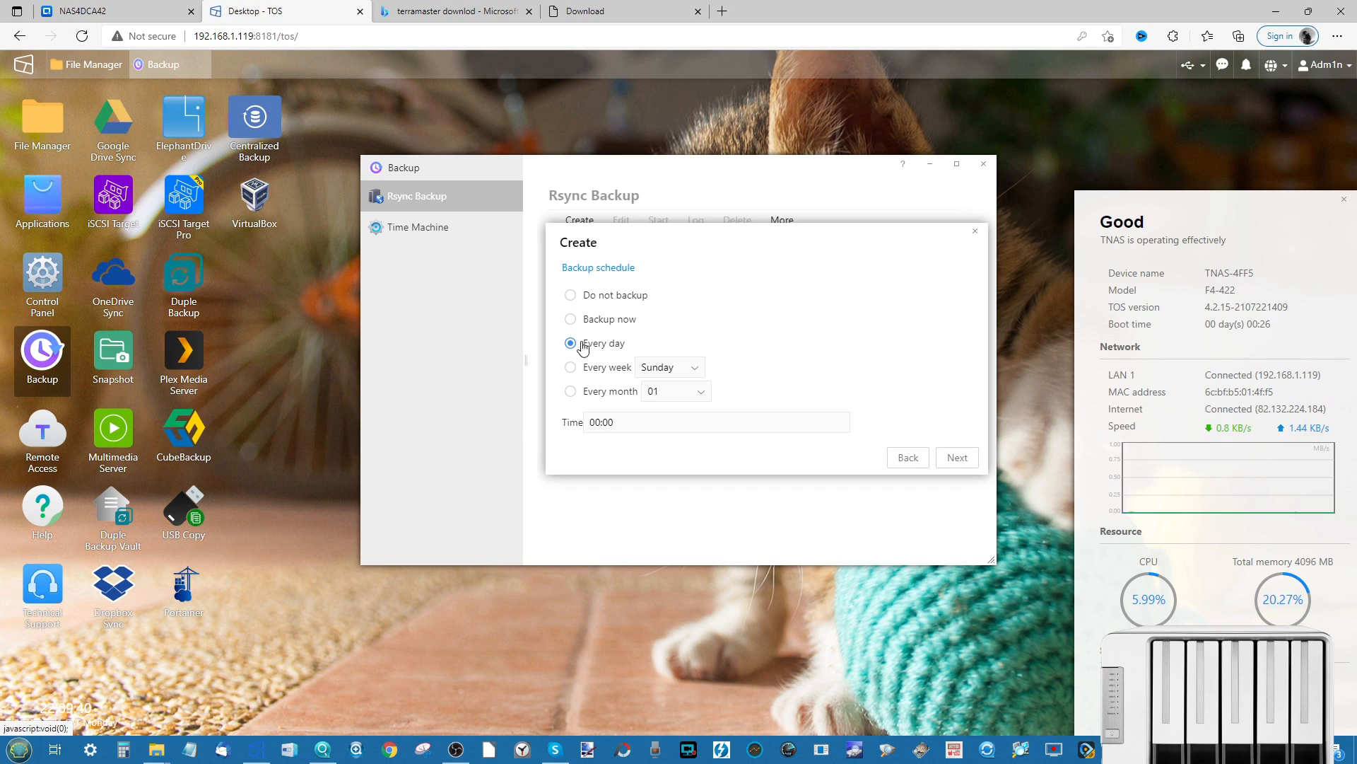
left_click(656, 422)
scroll(612, 344, "down", 5)
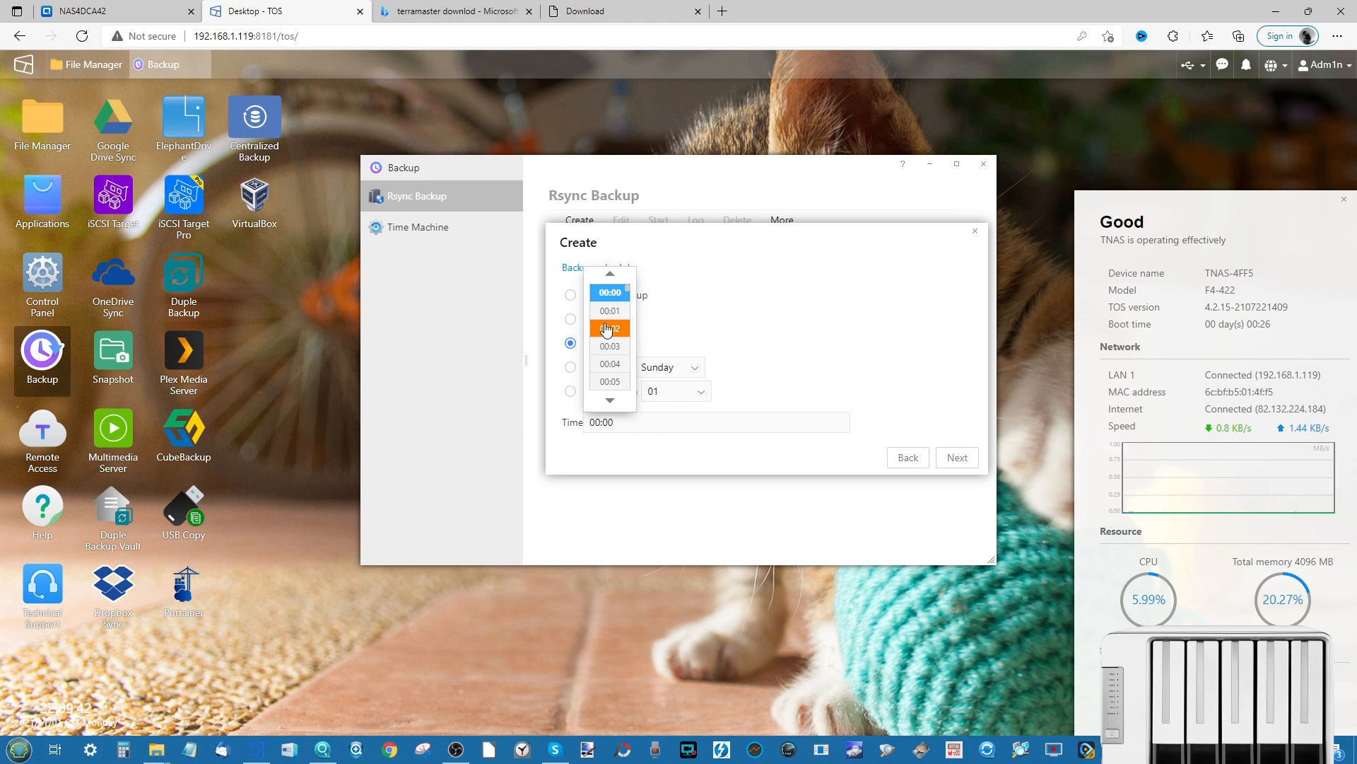
left_click(612, 346)
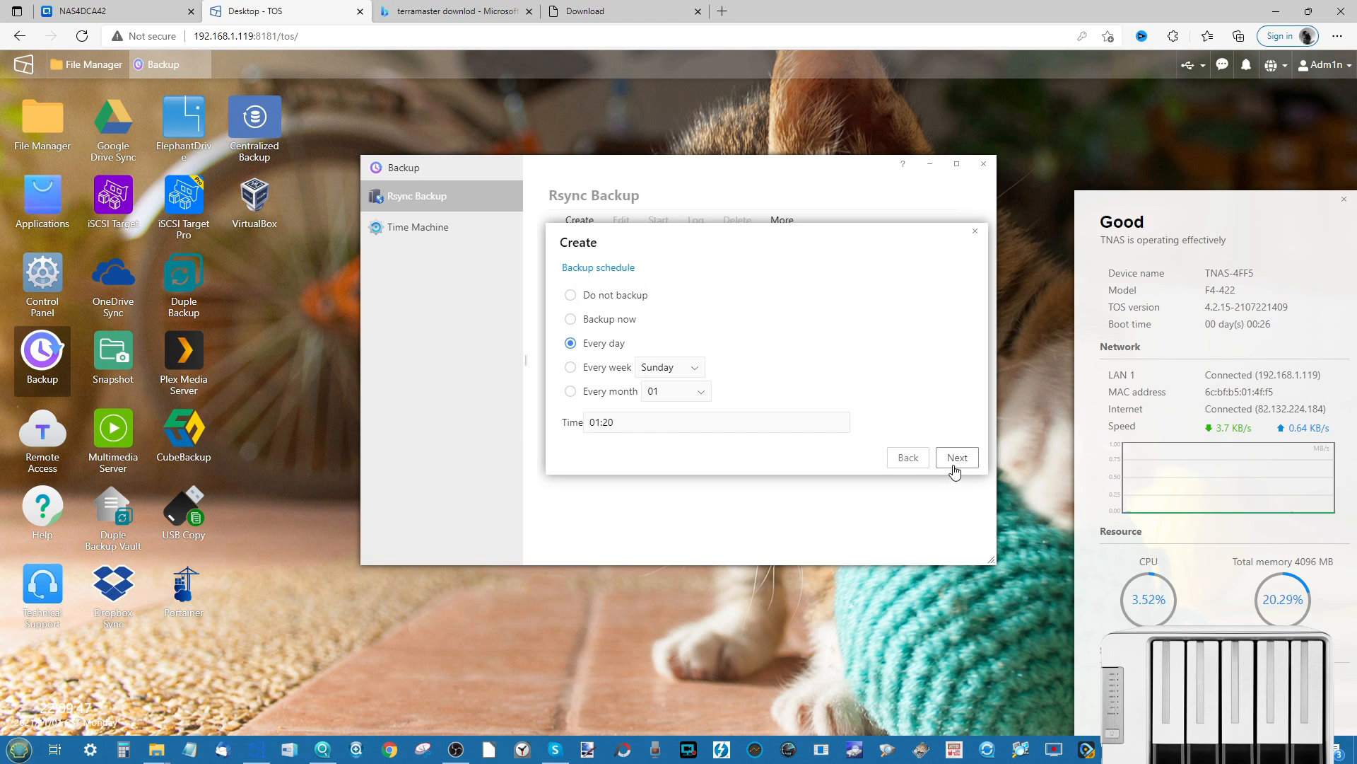
left_click(956, 458)
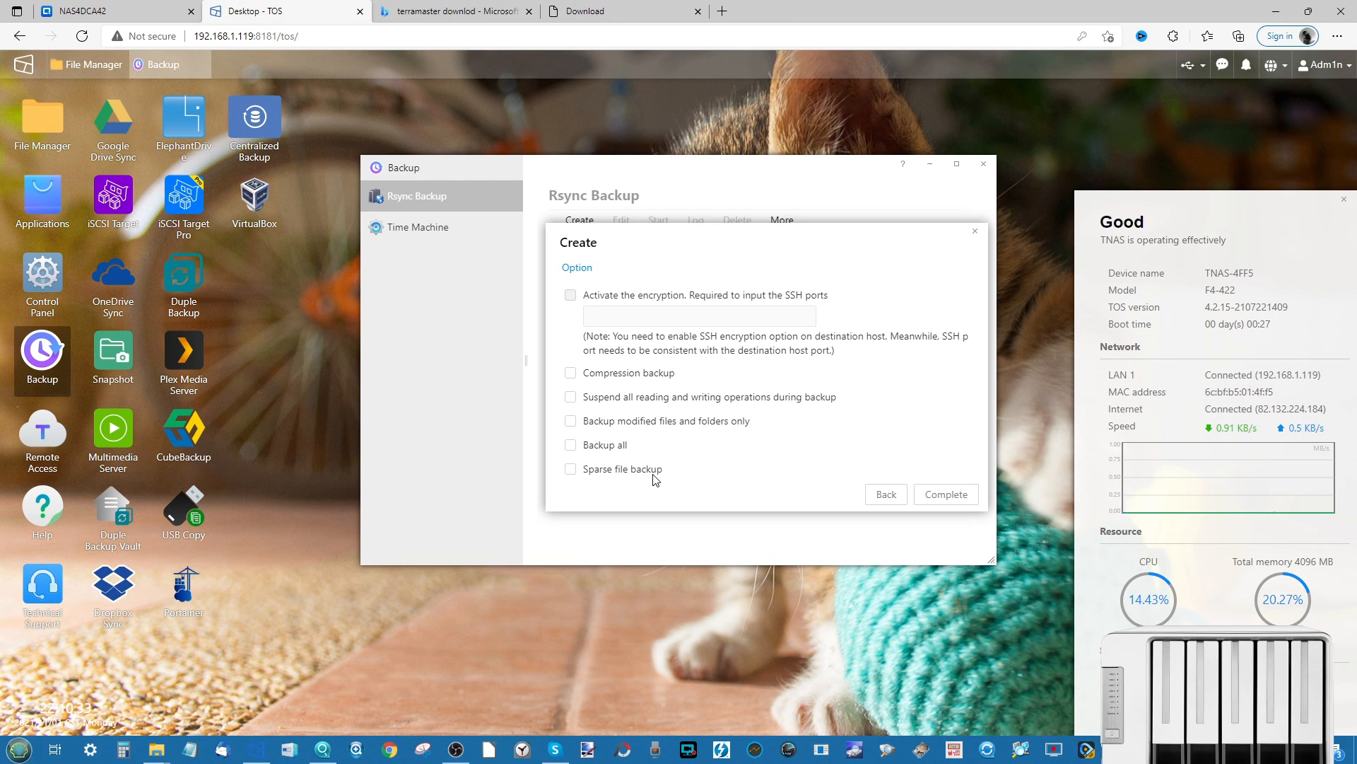
left_click(939, 498)
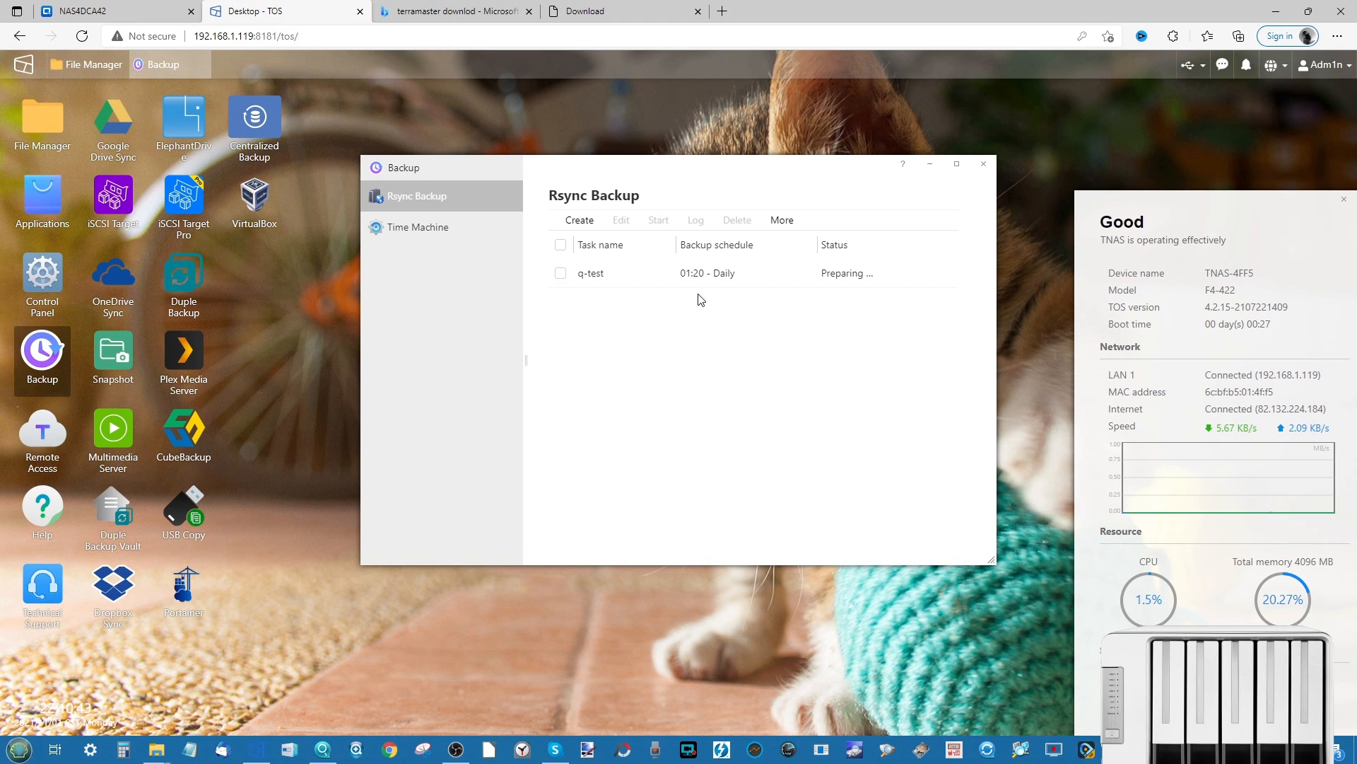
- Review q-test's connection time settings and edit form, then switch from Backup to Duple Backup
left_click(769, 229)
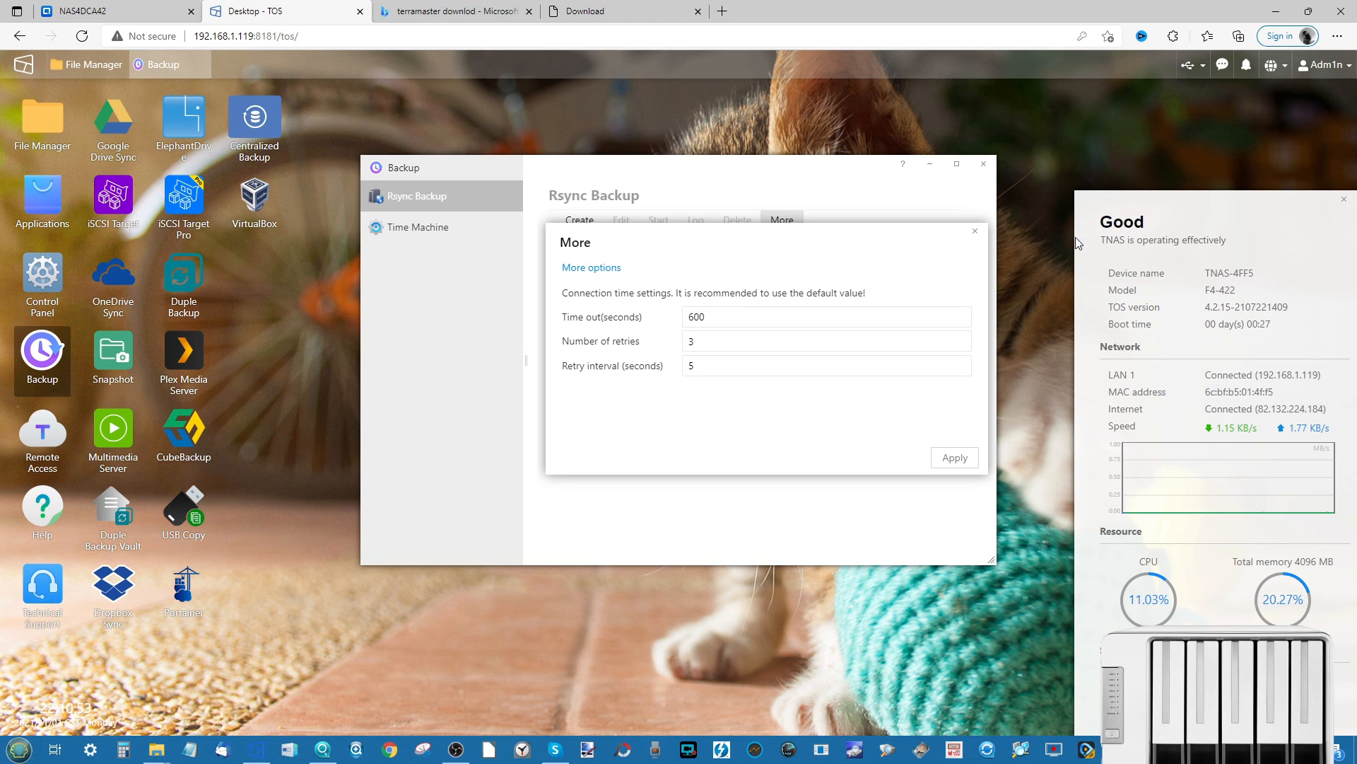
left_click(975, 230)
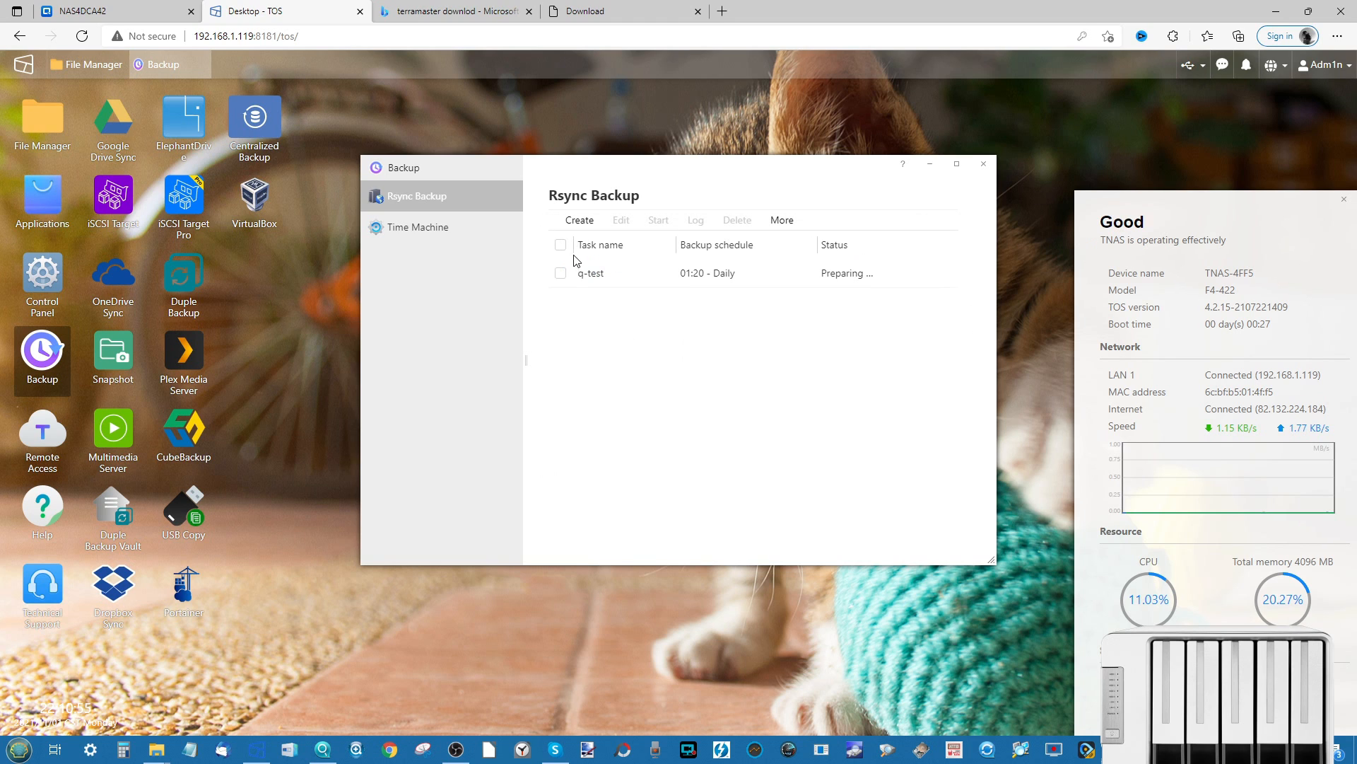
left_click(560, 274)
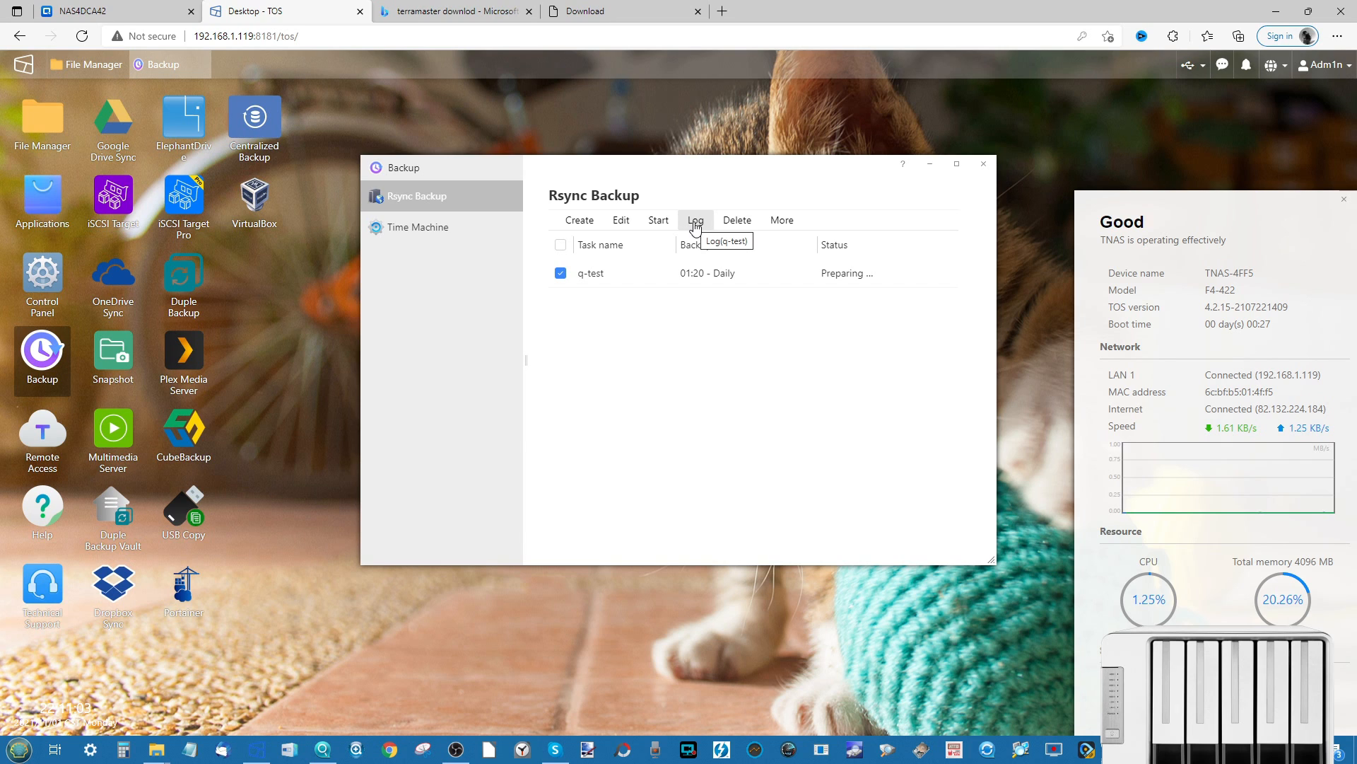
left_click(608, 223)
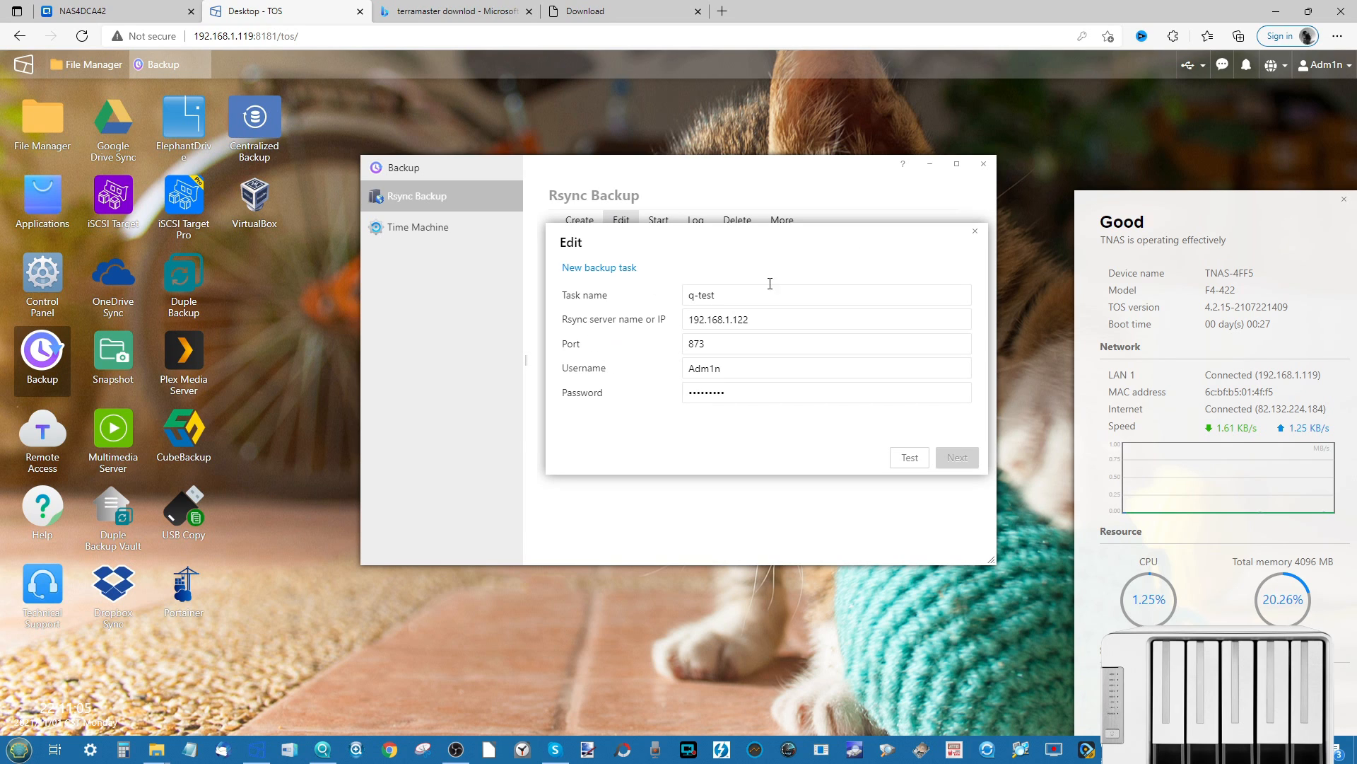
left_click(975, 231)
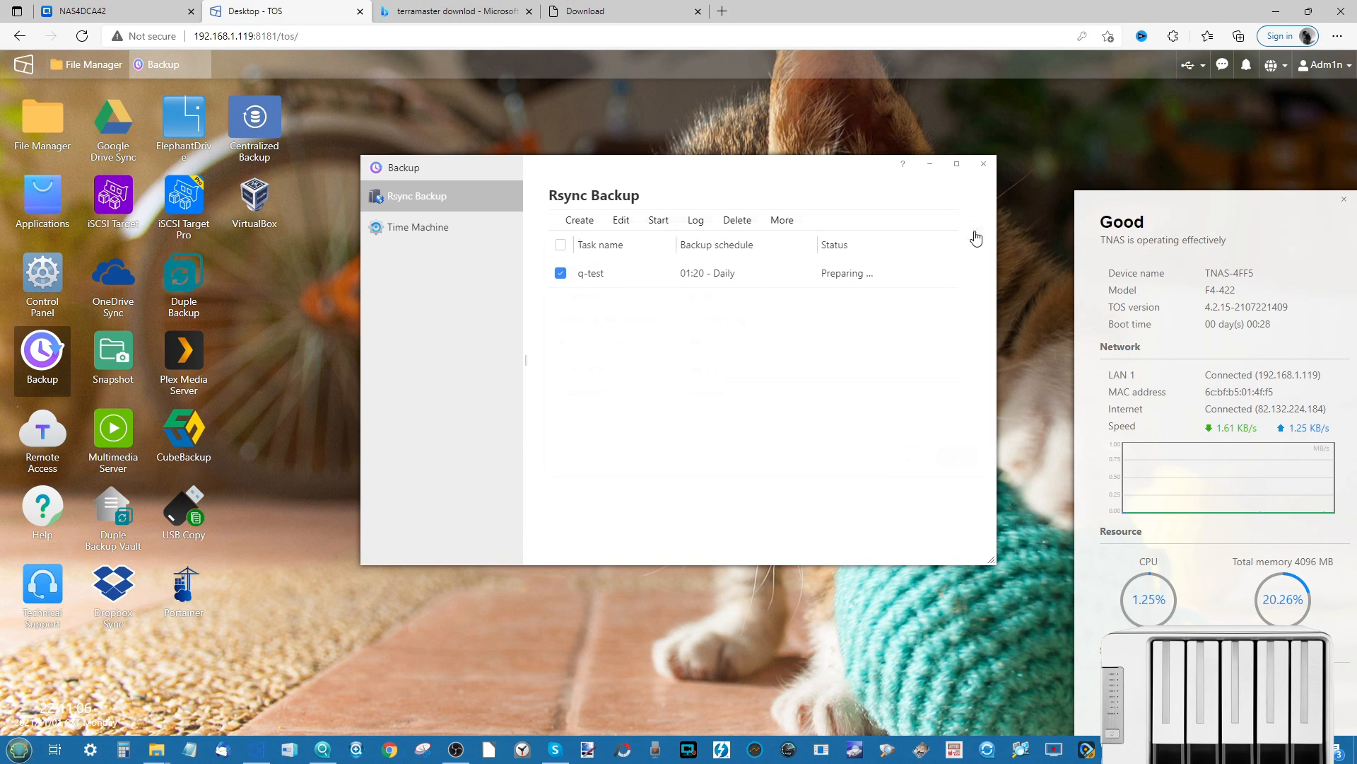
left_click(979, 163)
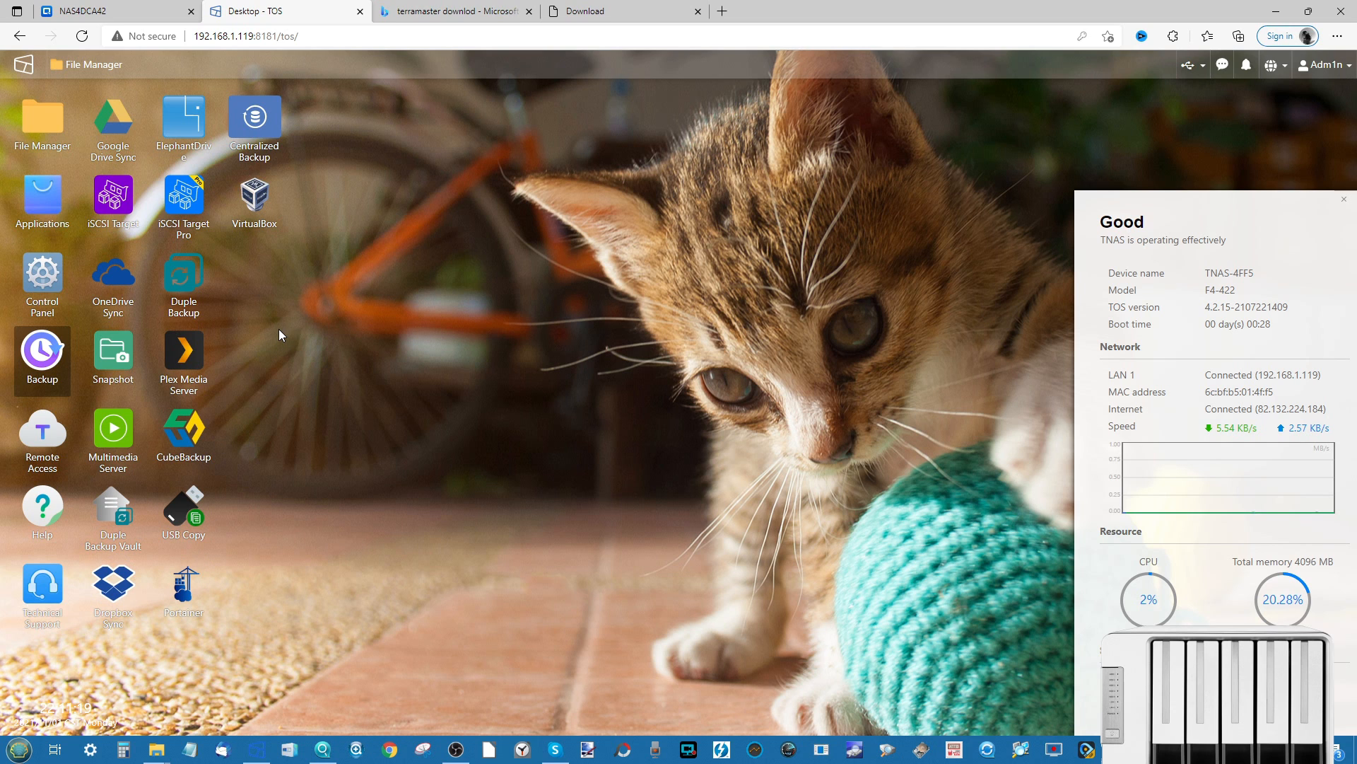
left_click(188, 276)
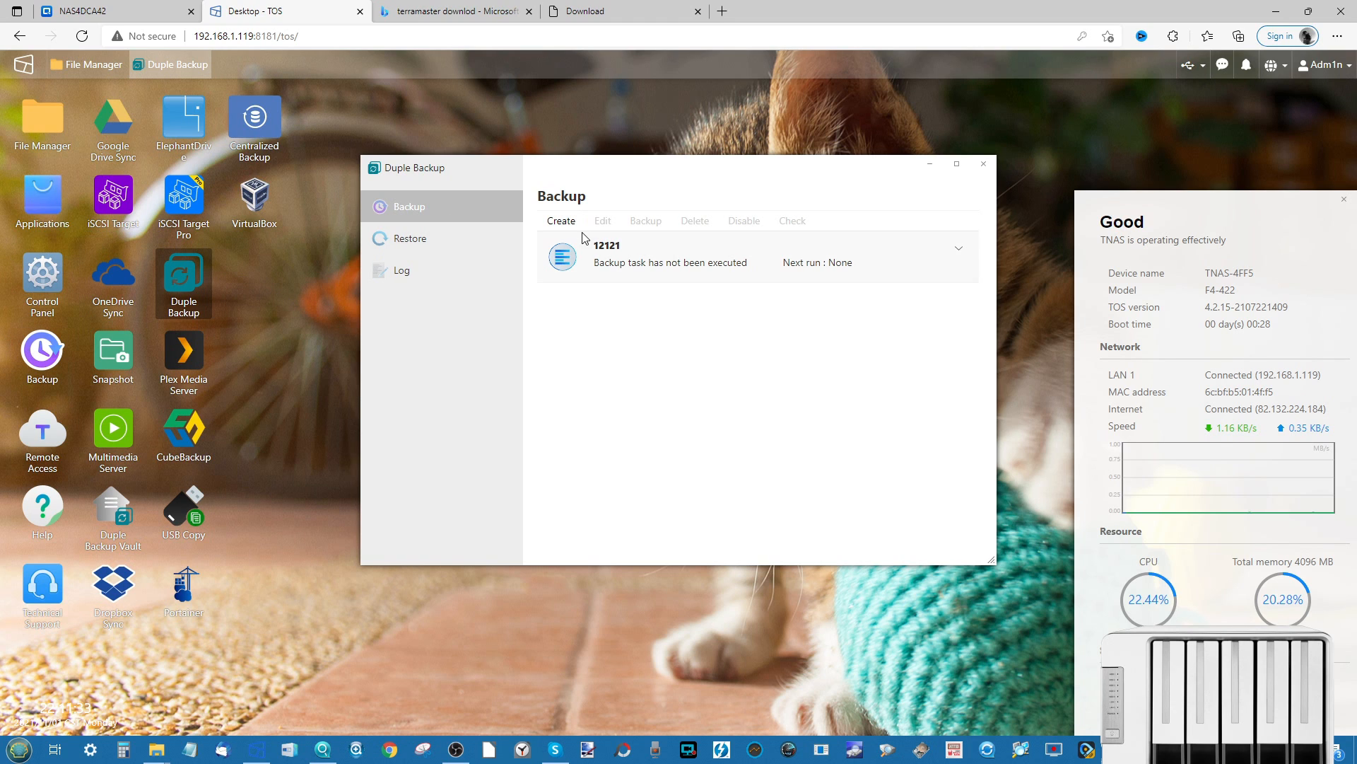
- Select task 12121 and start a new Duple Backup task backing up a shared folder
left_click(663, 249)
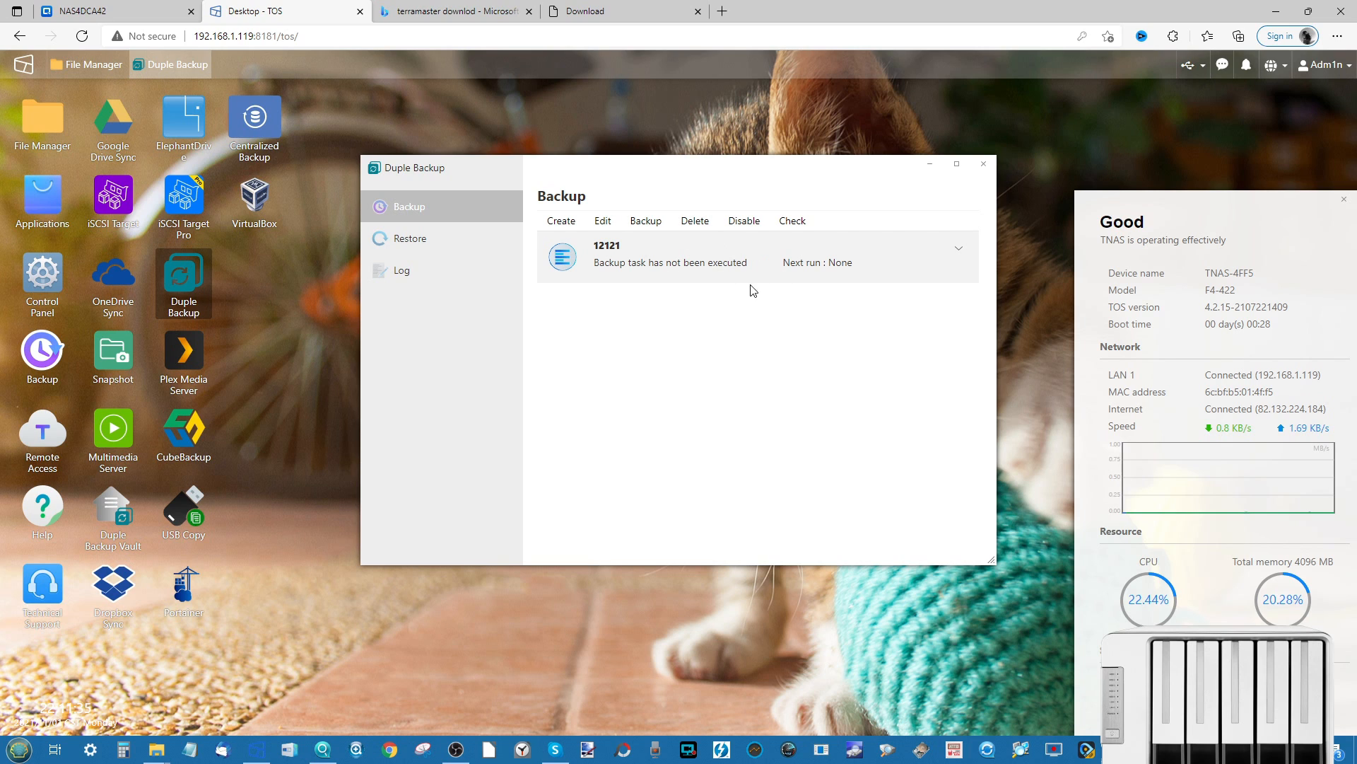
left_click(563, 222)
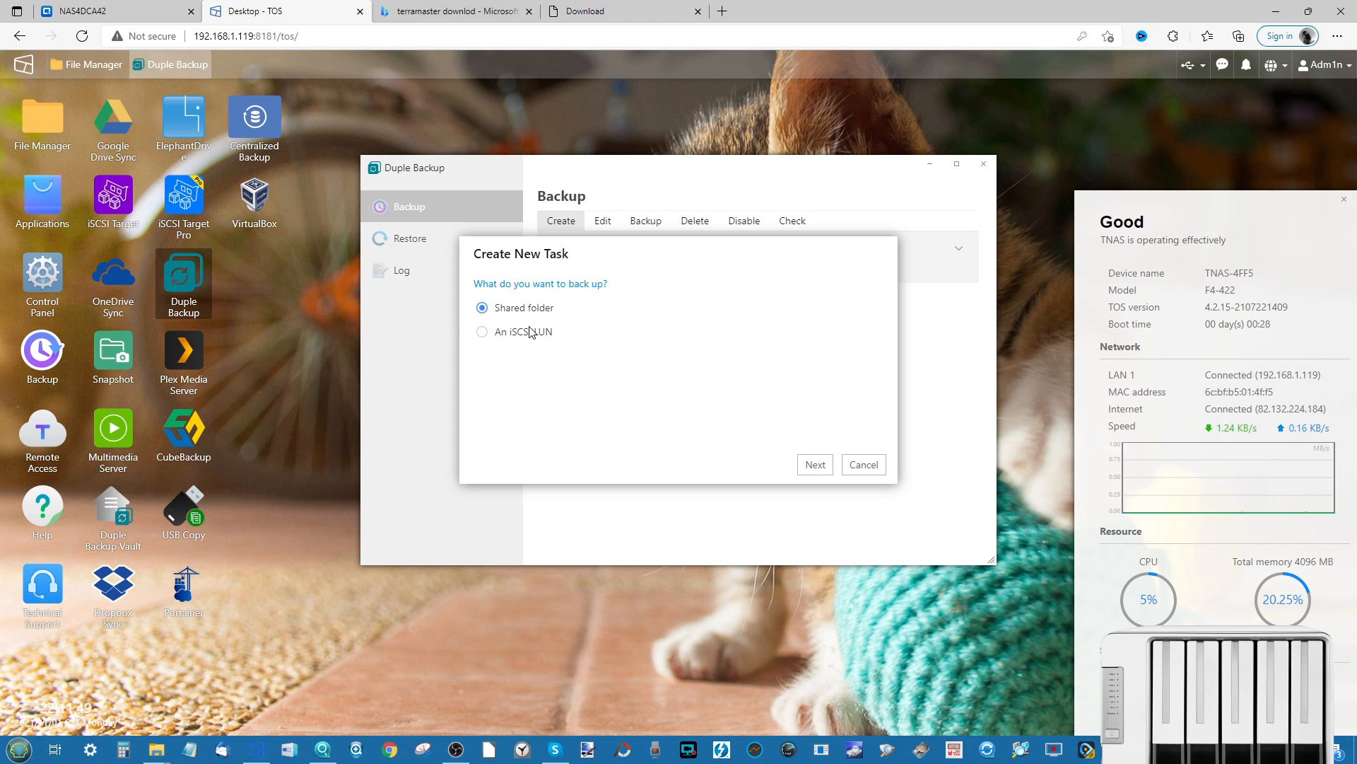
- Move on to the destination step and look over the server destination types
left_click(822, 470)
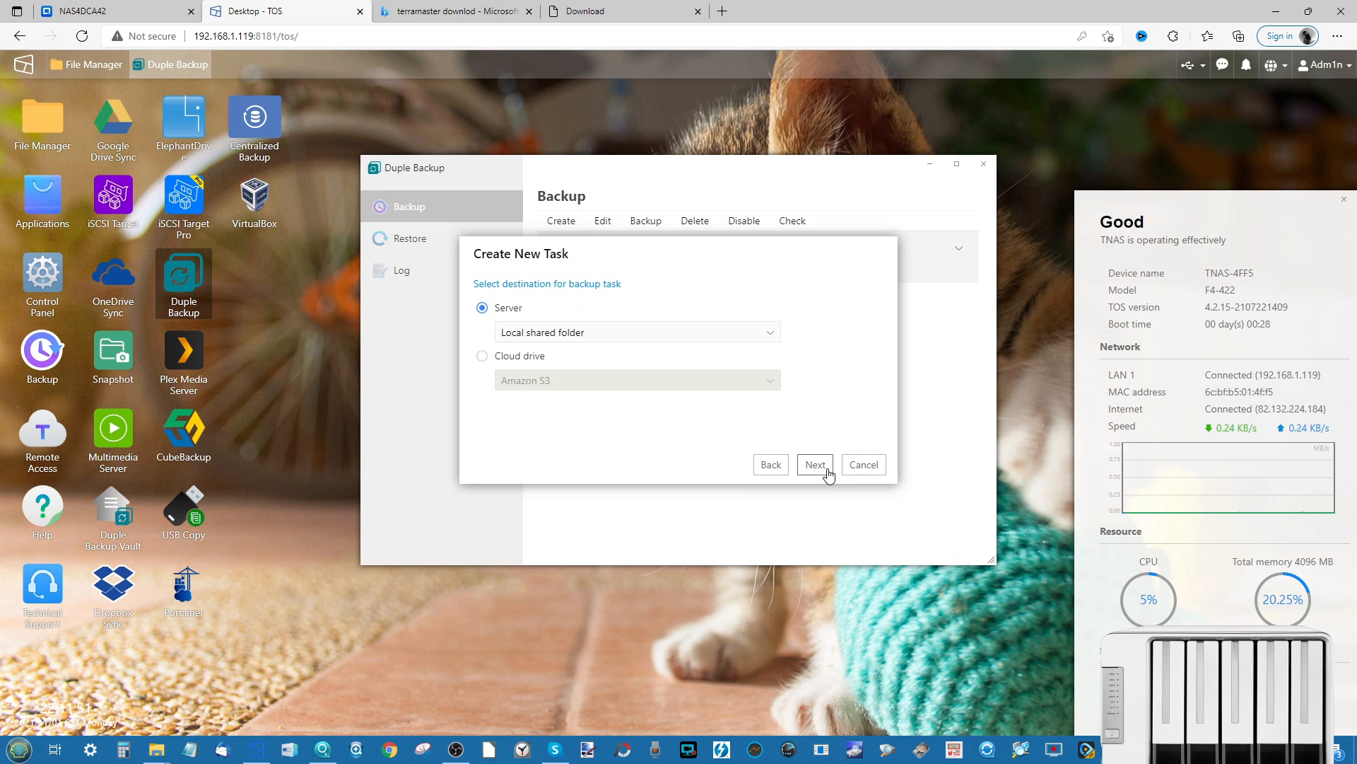
left_click(614, 338)
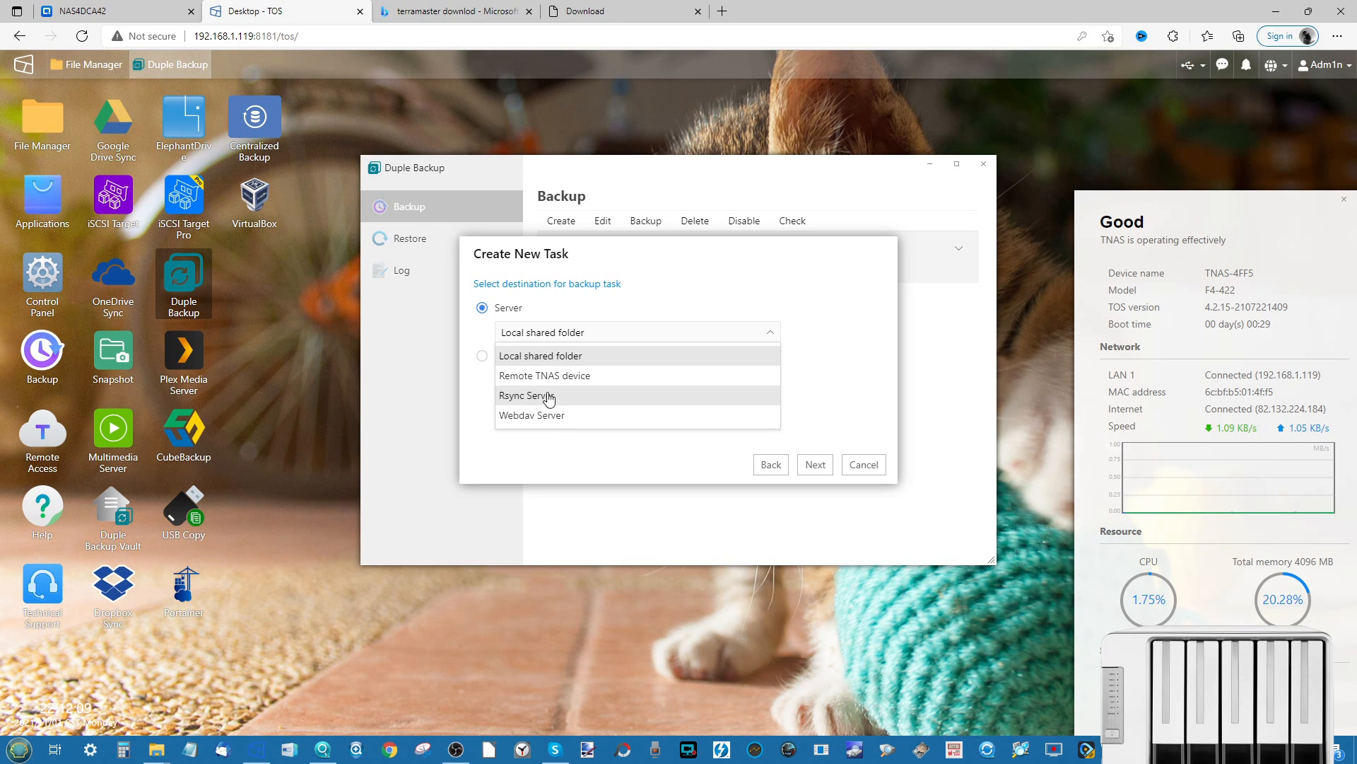
left_click(554, 360)
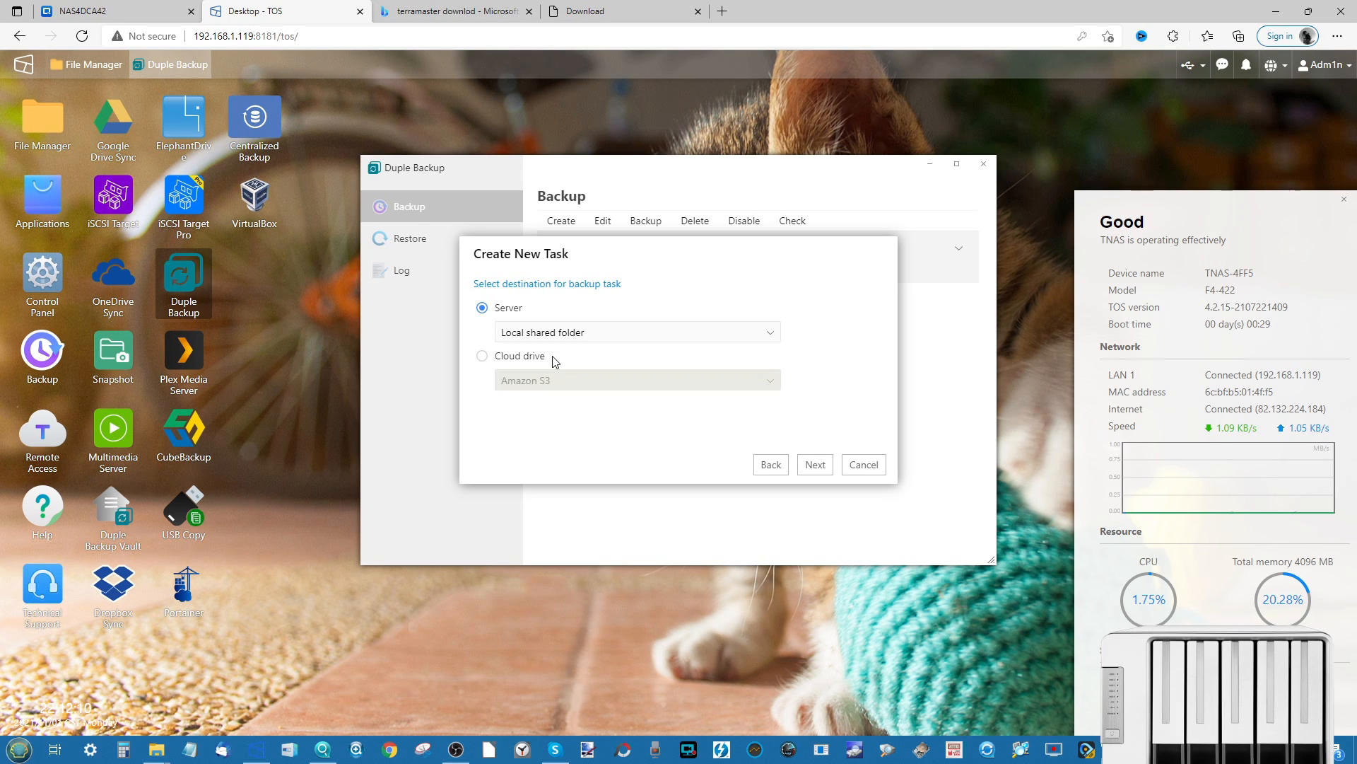
- Choose Cloud drive with Google Drive as the provider and proceed to sign-in
left_click(483, 358)
left_click(558, 395)
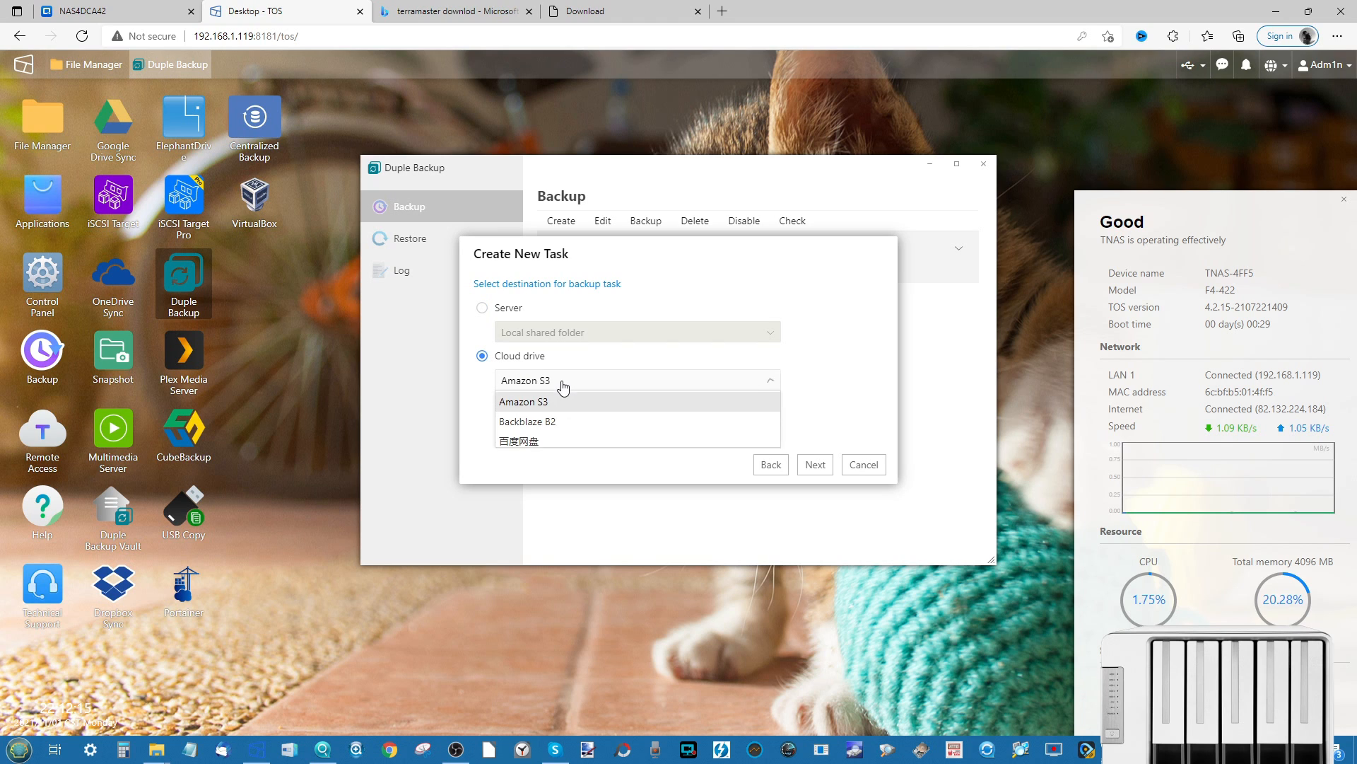
scroll(557, 422, "down", 1)
scroll(557, 422, "down", 4)
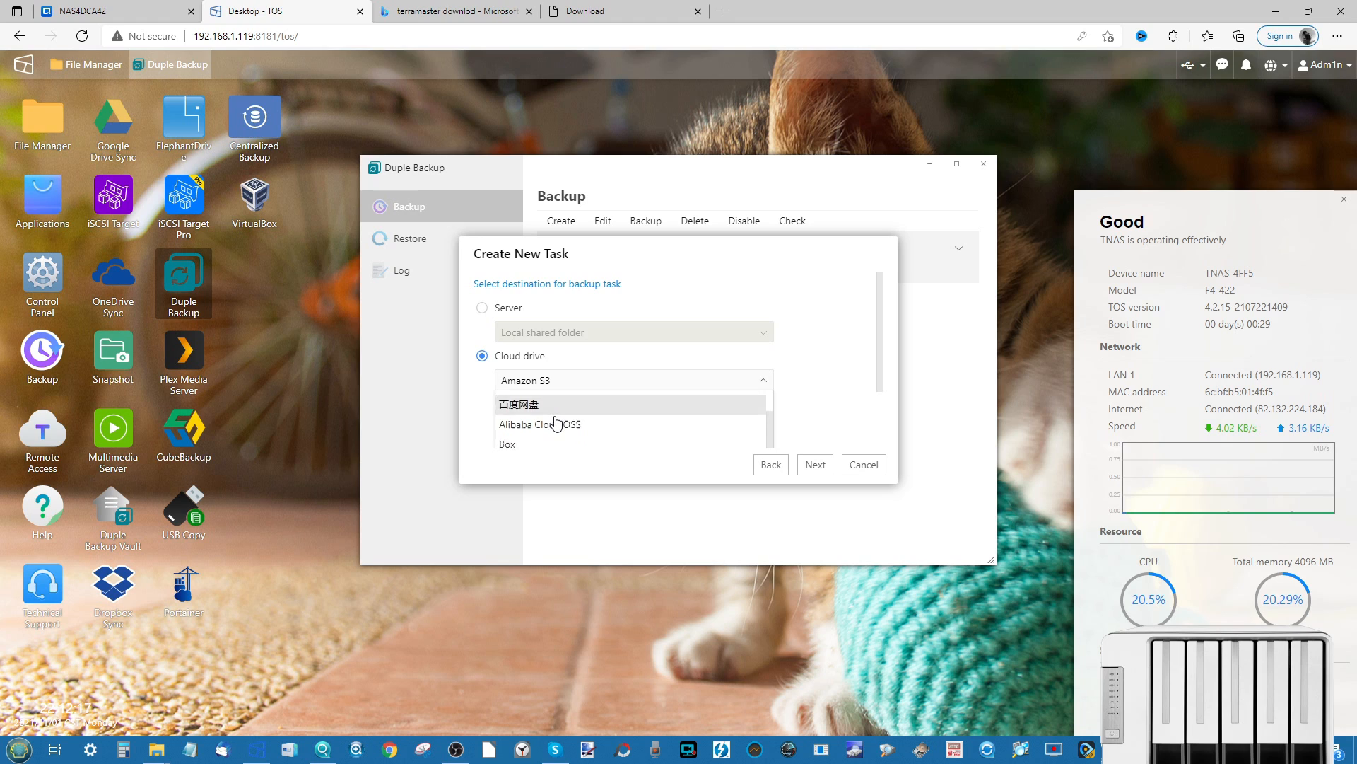
scroll(557, 422, "down", 1)
scroll(557, 422, "up", 2)
scroll(557, 422, "up", 1)
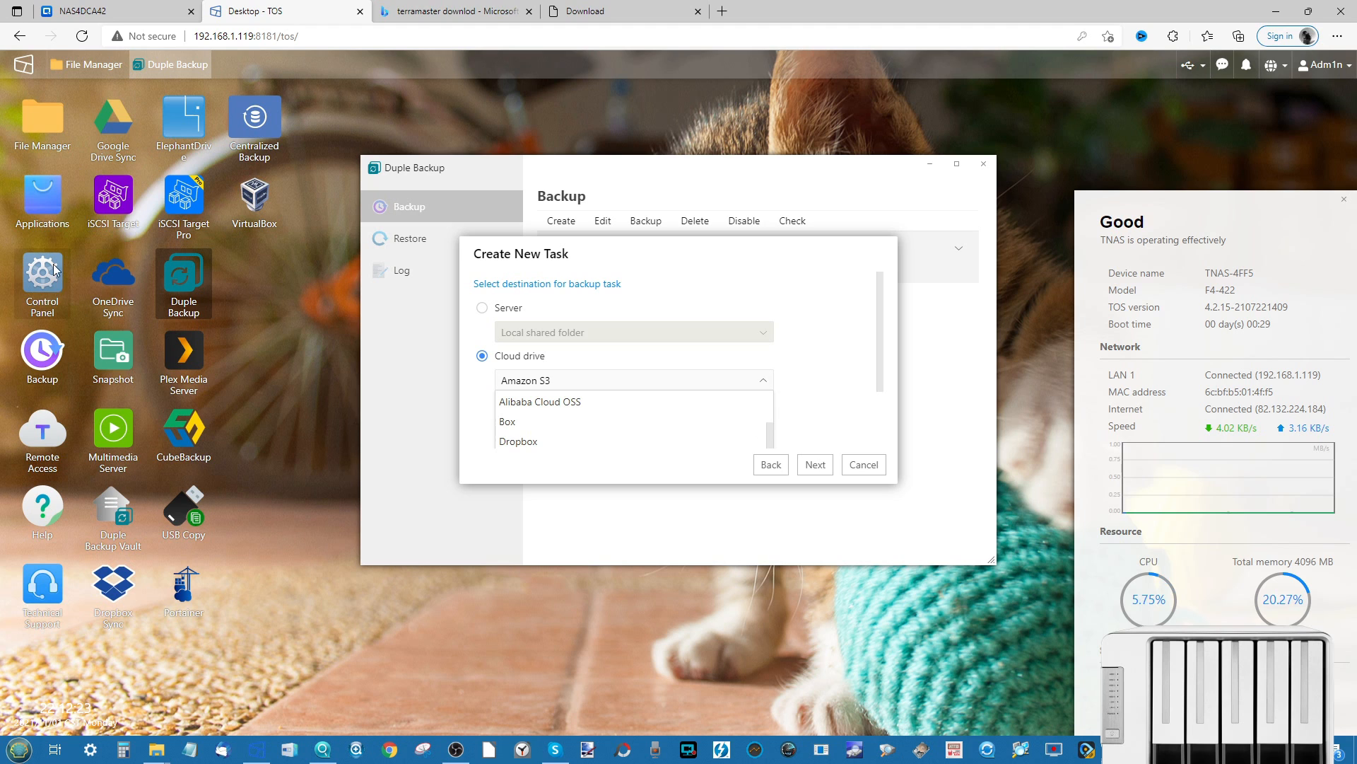
left_click(57, 206)
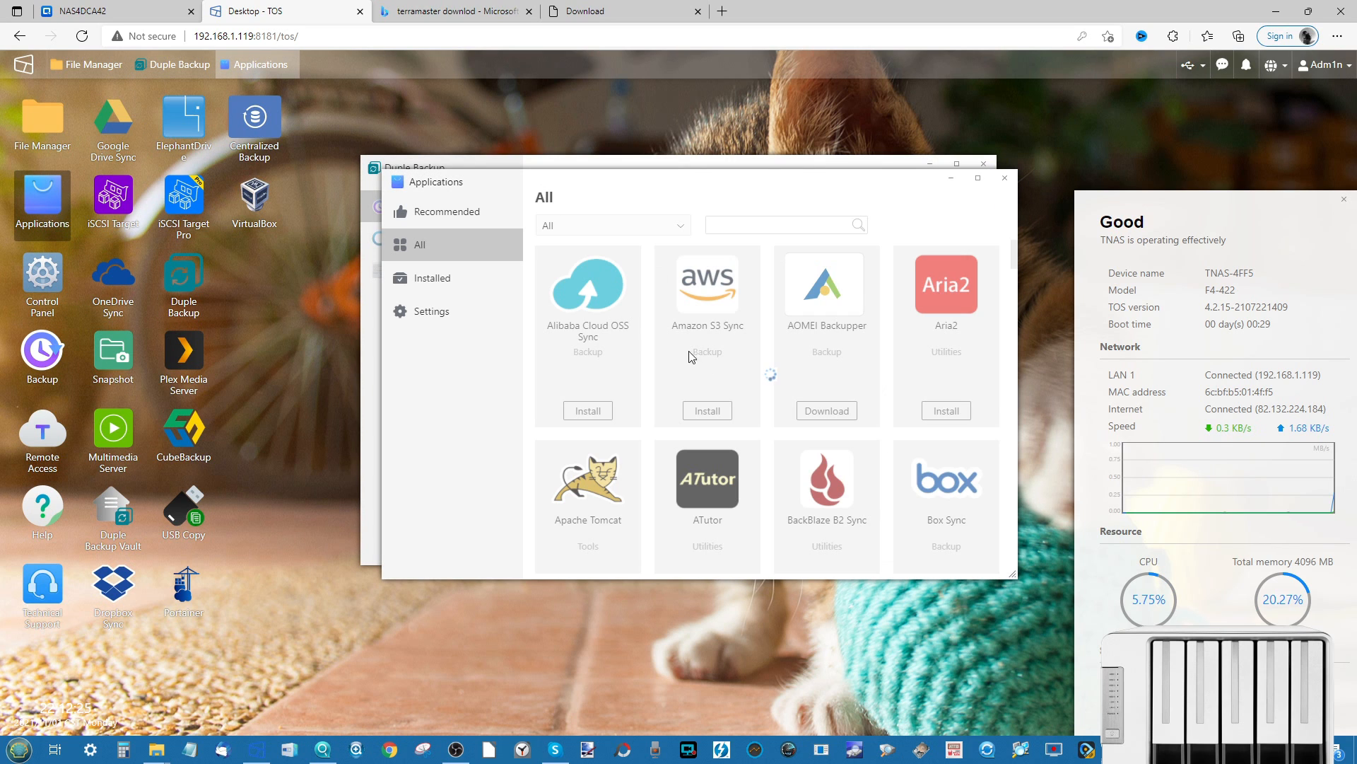
left_click(951, 179)
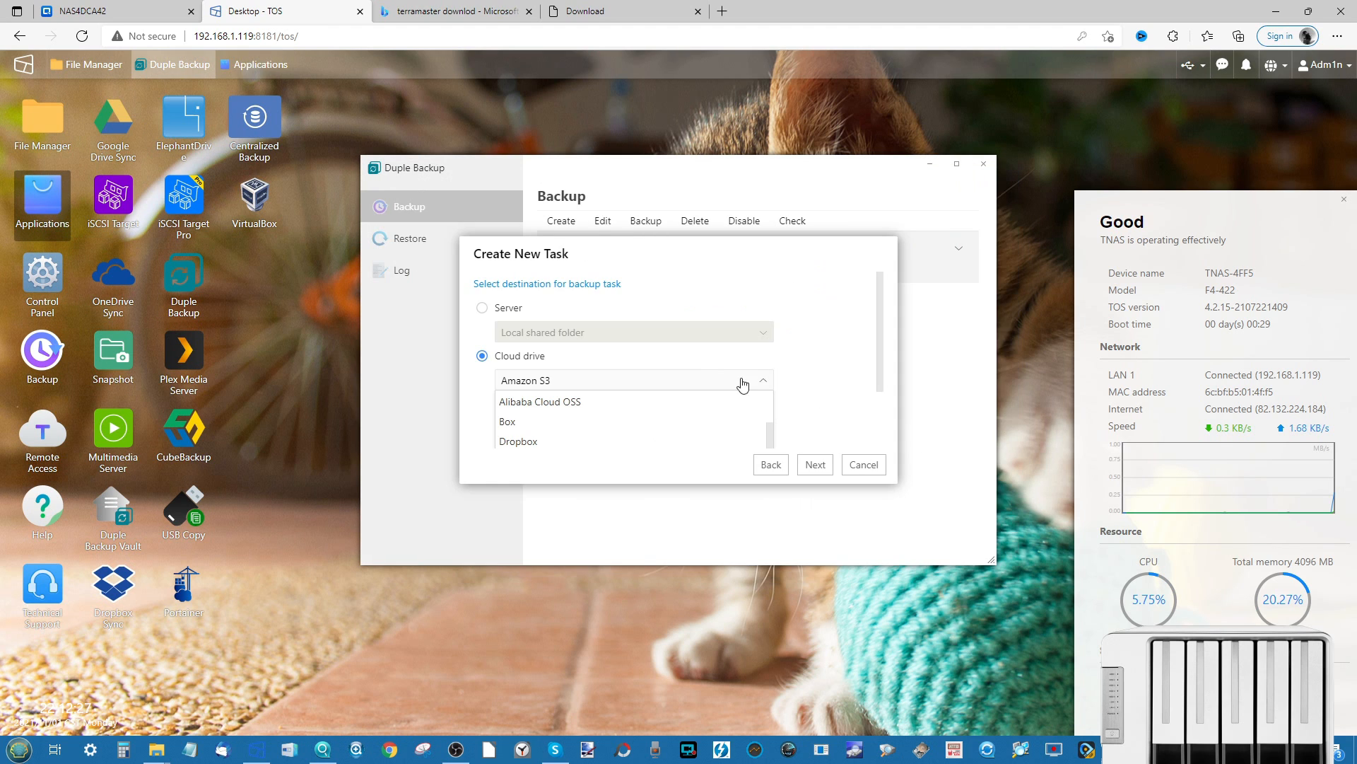
scroll(598, 410, "down", 1)
scroll(598, 410, "down", 1)
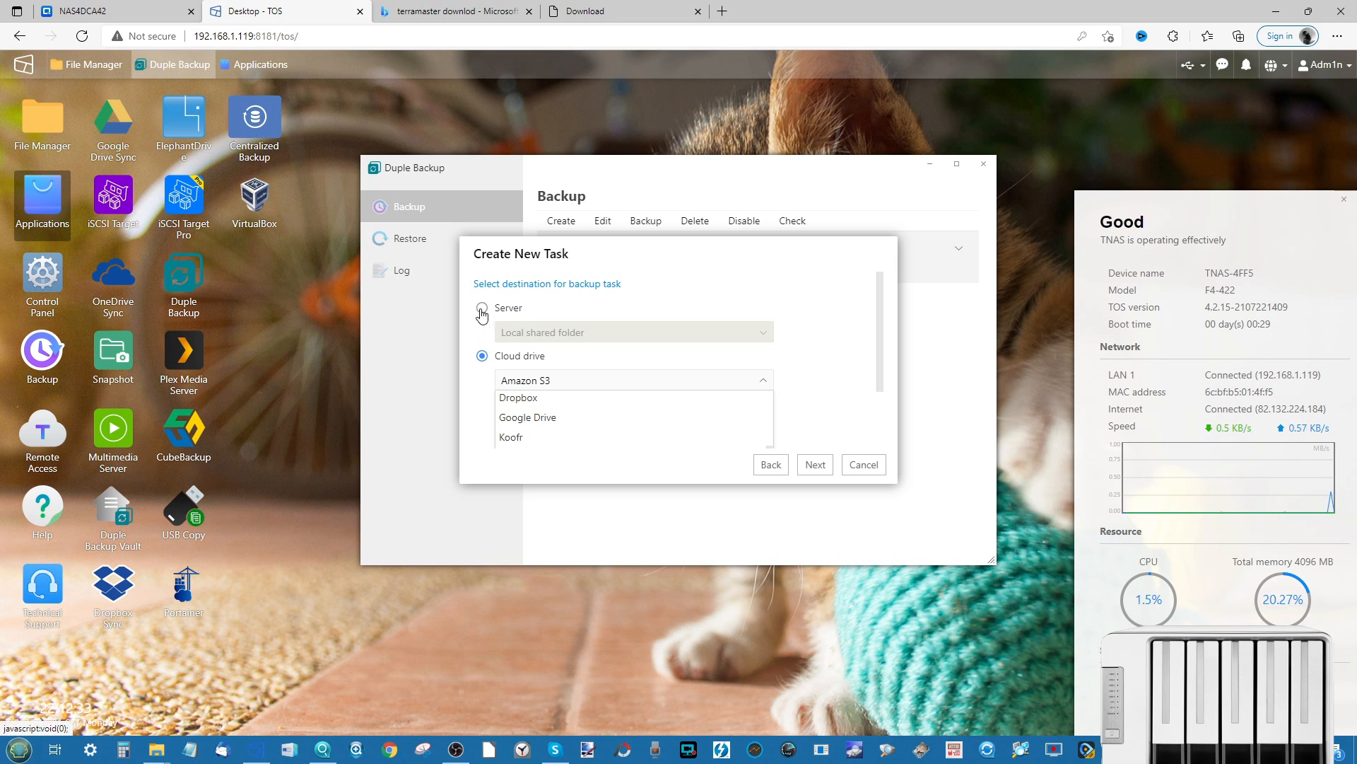
left_click(548, 426)
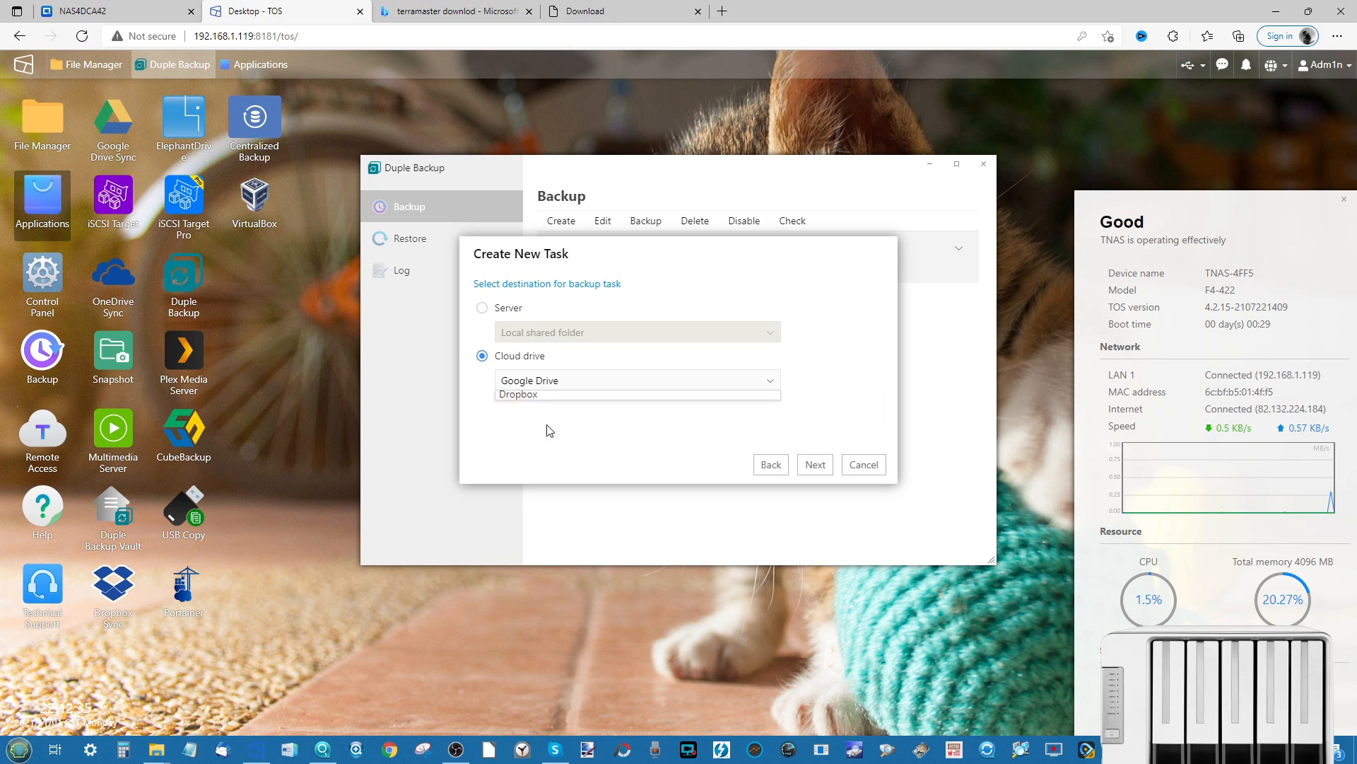
left_click(815, 464)
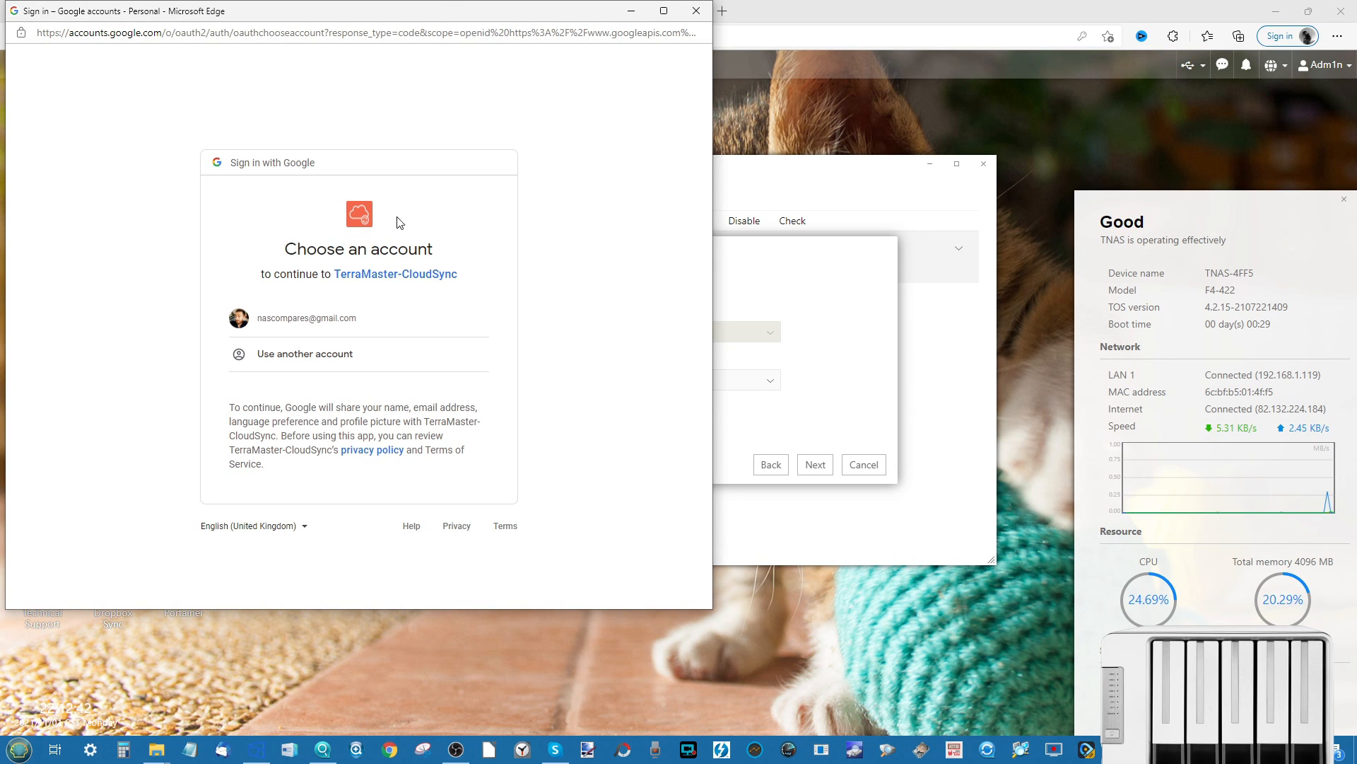
- Sign in with the Google account, grant TerraMaster-CloudSync access, and agree to the redirect
left_click(299, 318)
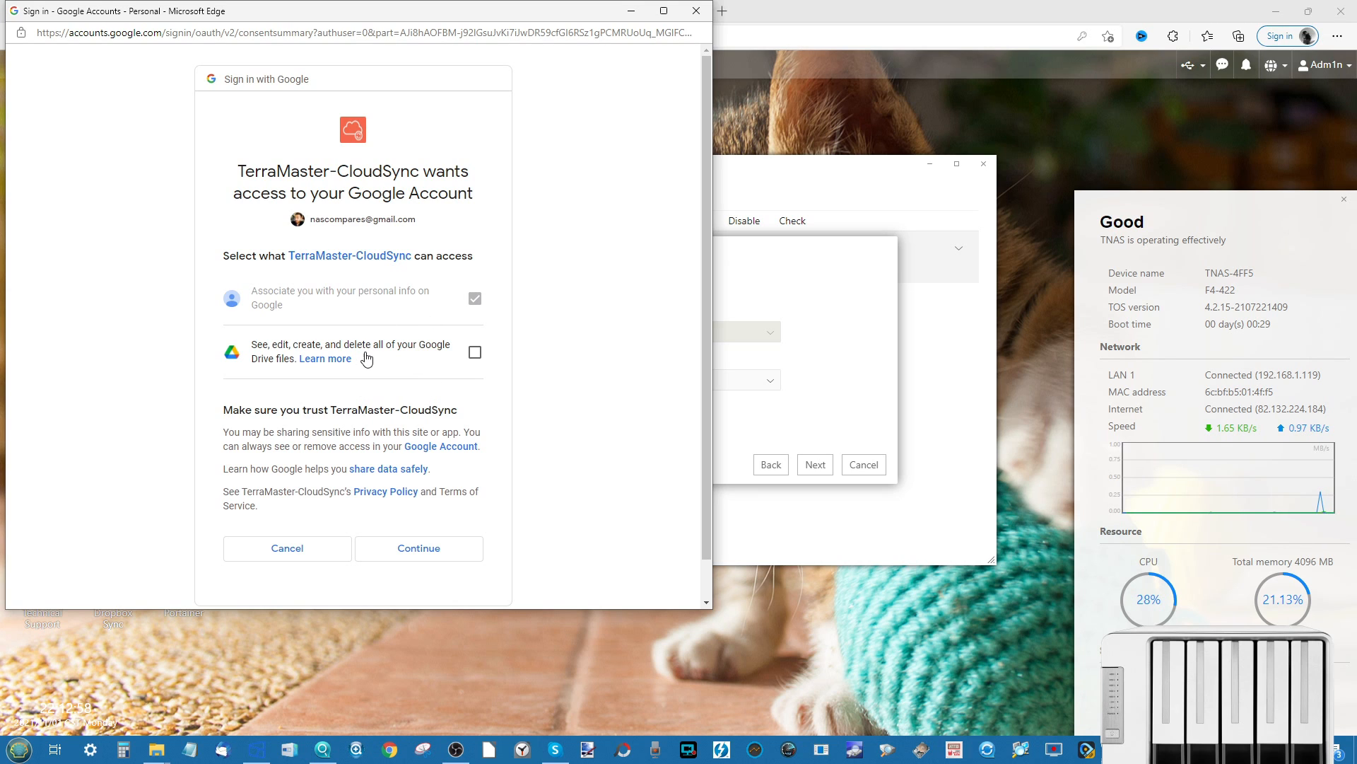
left_click(440, 545)
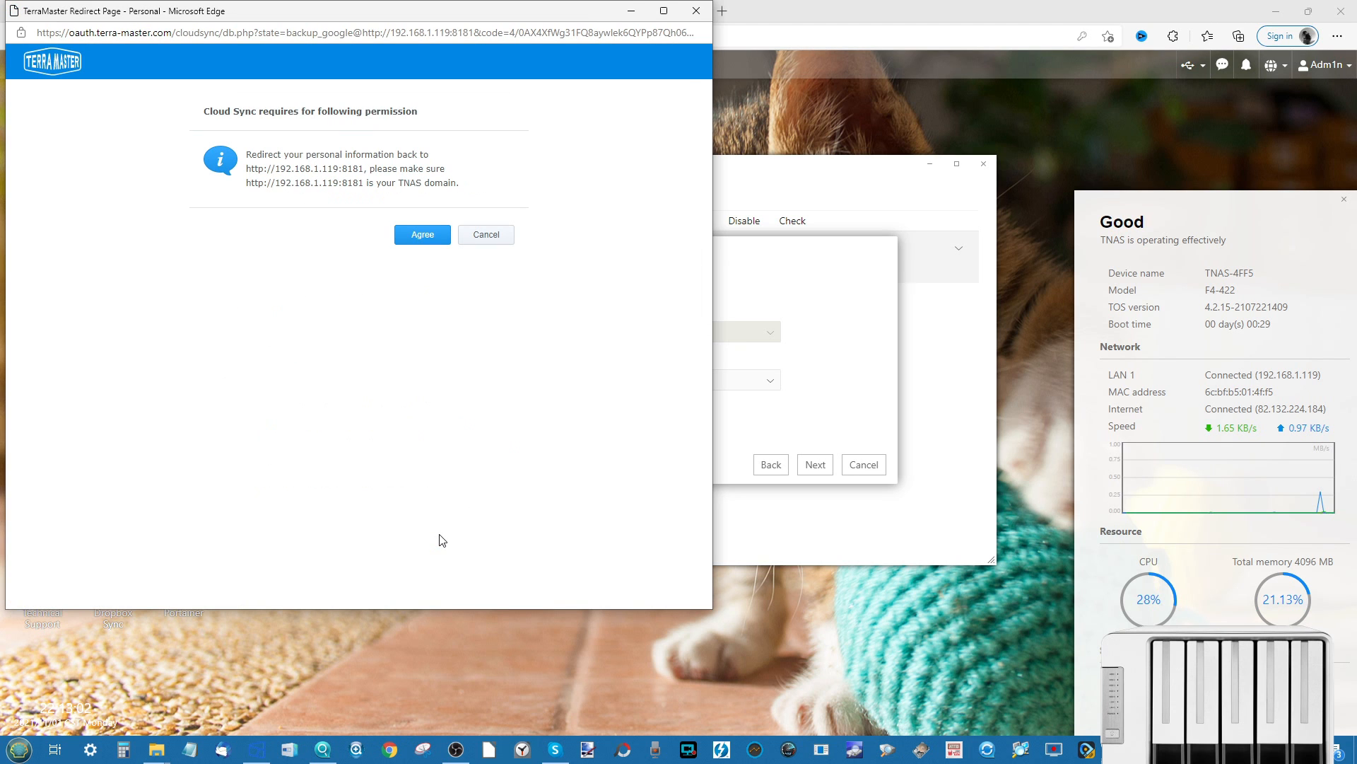
left_click(432, 236)
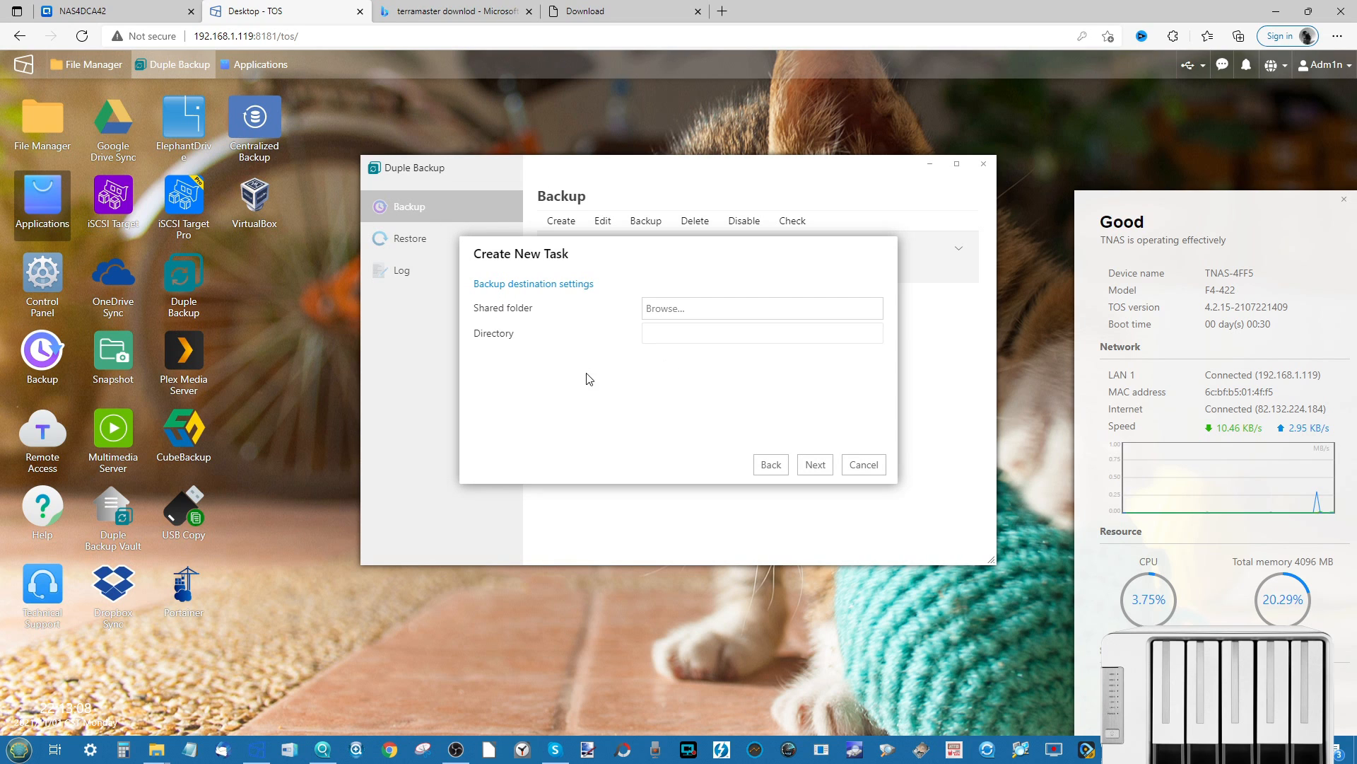
- Set the Google Drive destination to shared folder Q Files with directory Backup_1
left_click(698, 308)
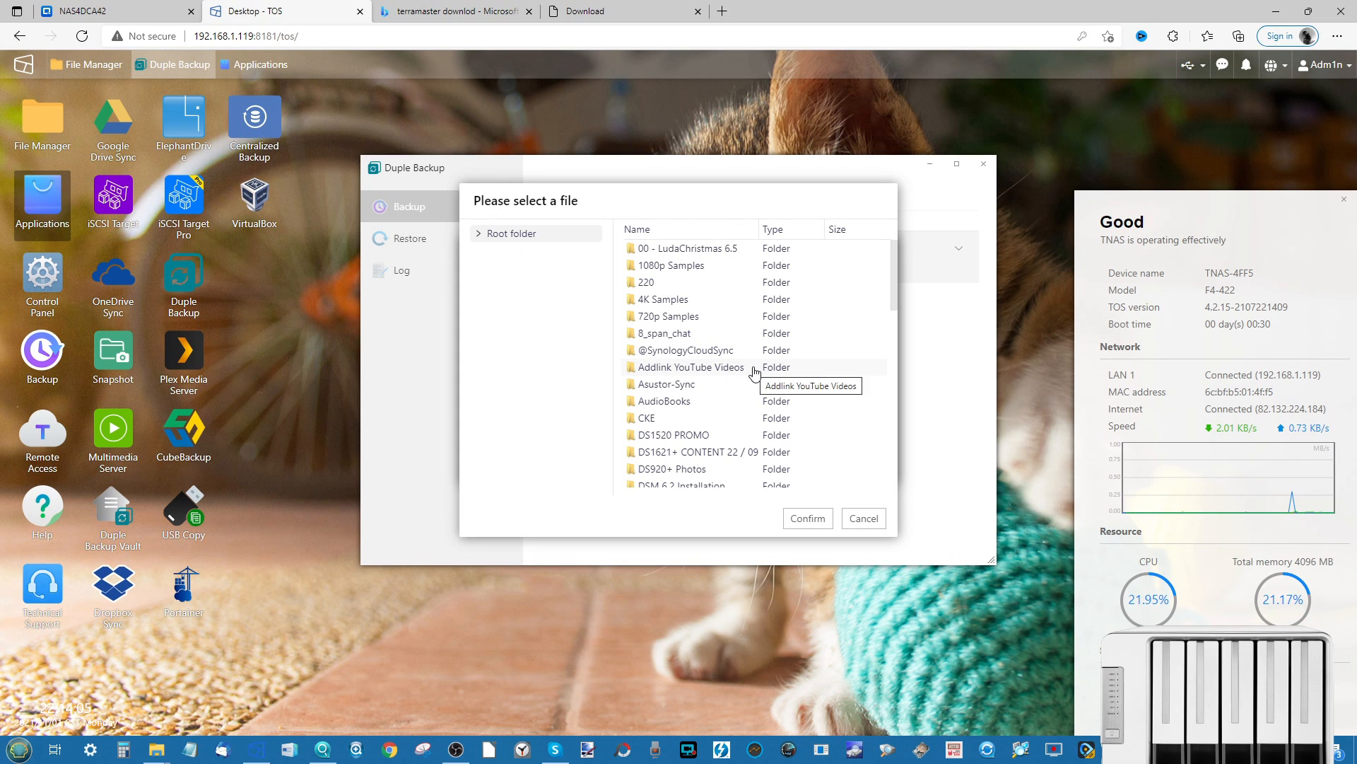
scroll(703, 382, "down", 3)
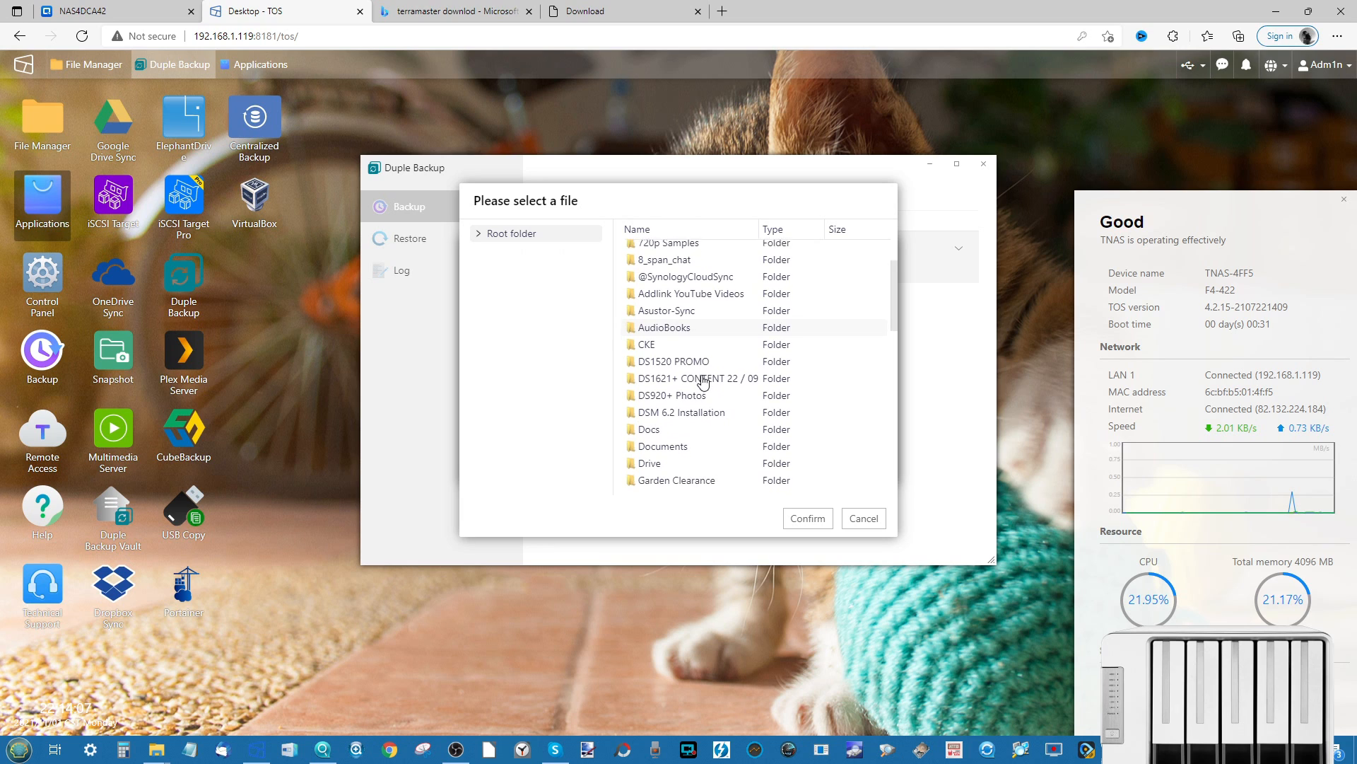
scroll(703, 382, "down", 8)
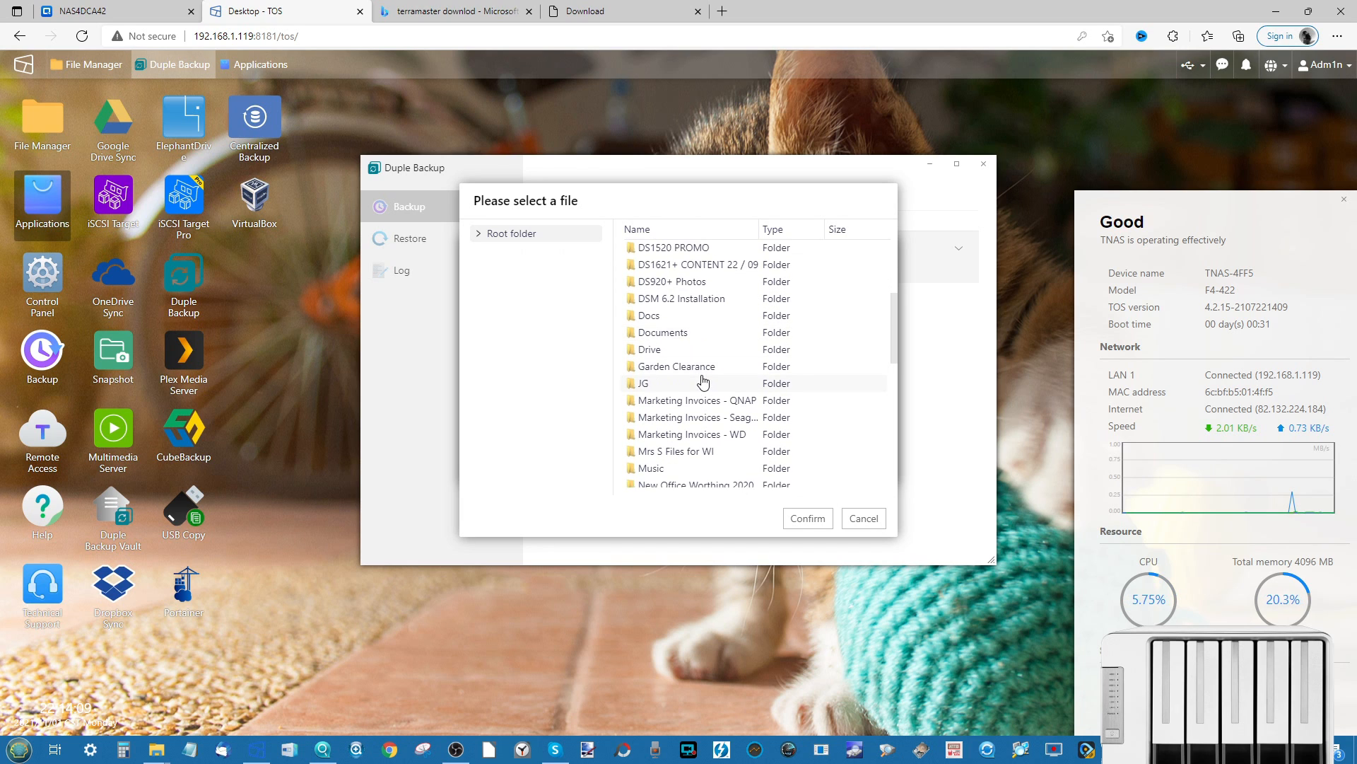
scroll(703, 381, "down", 7)
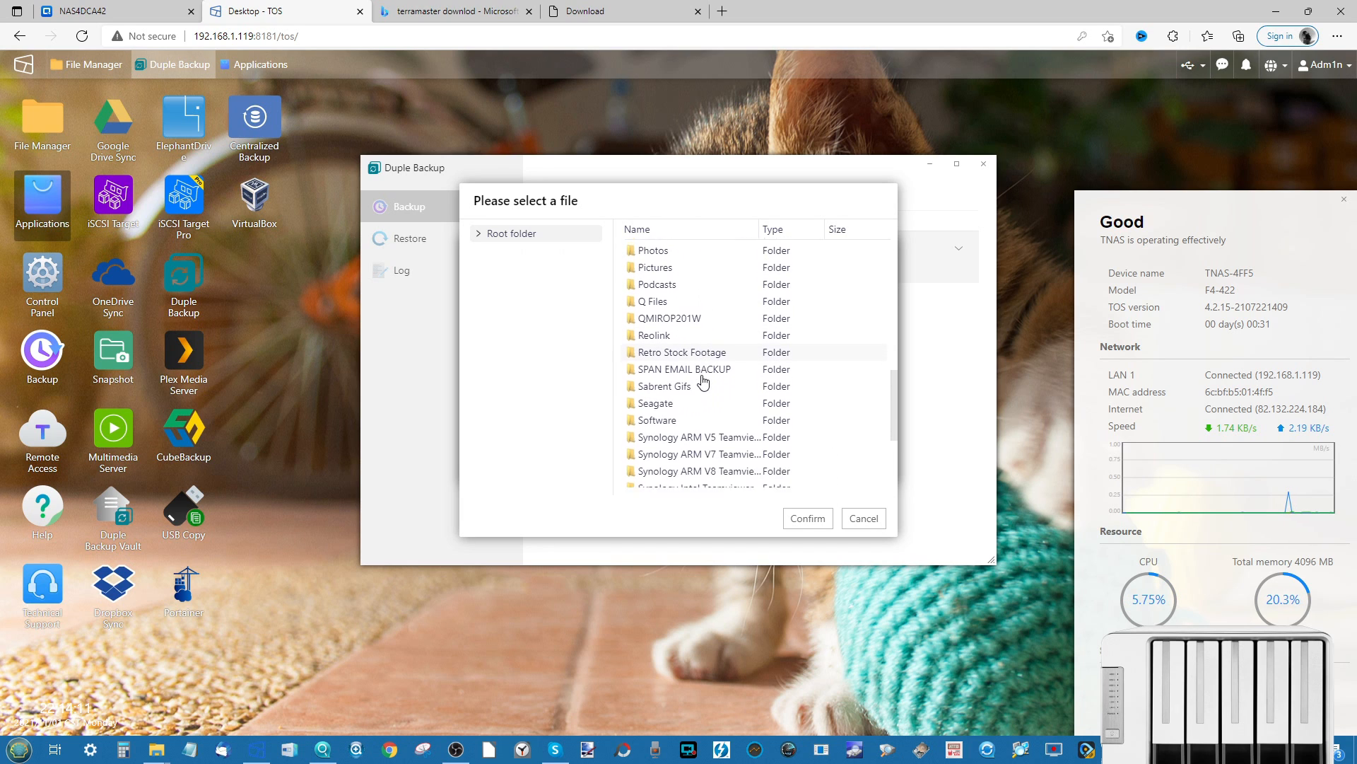
scroll(703, 382, "down", 1)
scroll(703, 381, "down", 4)
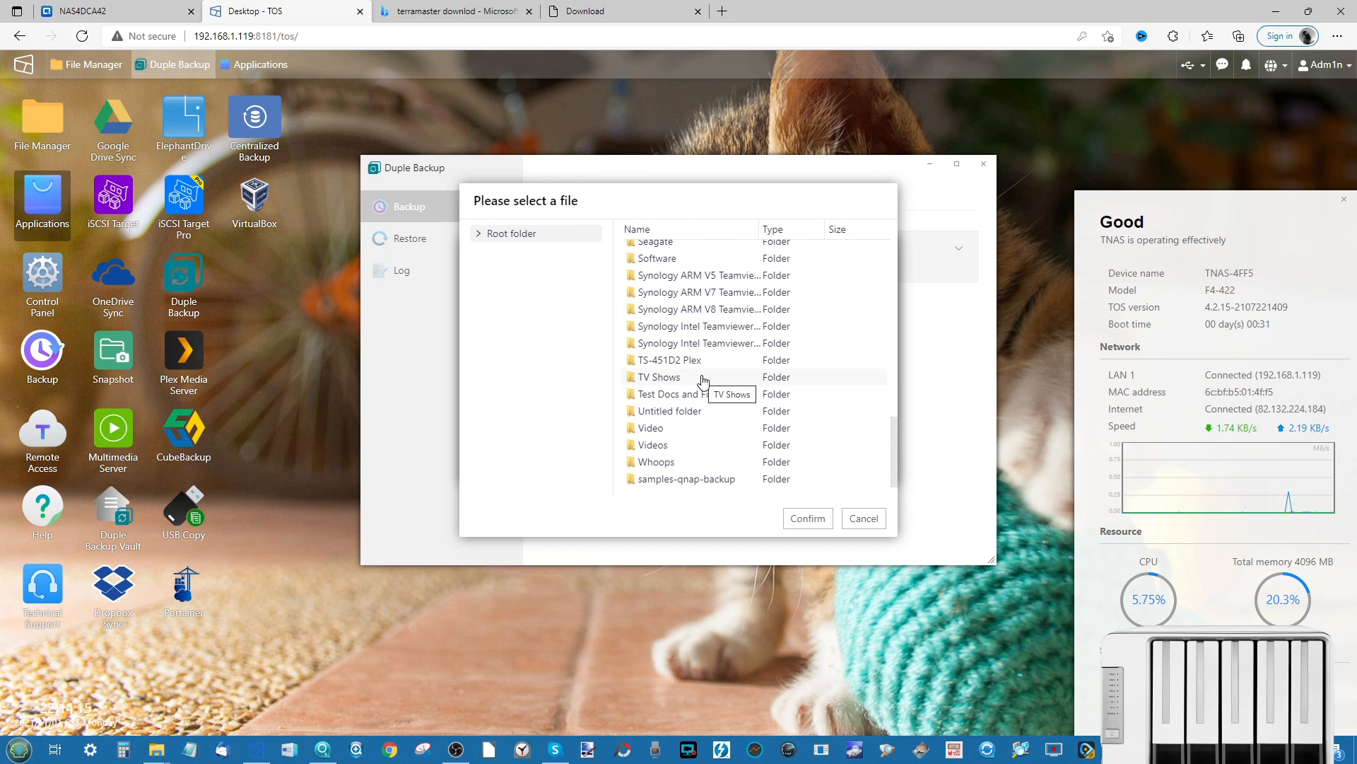
scroll(702, 382, "up", 10)
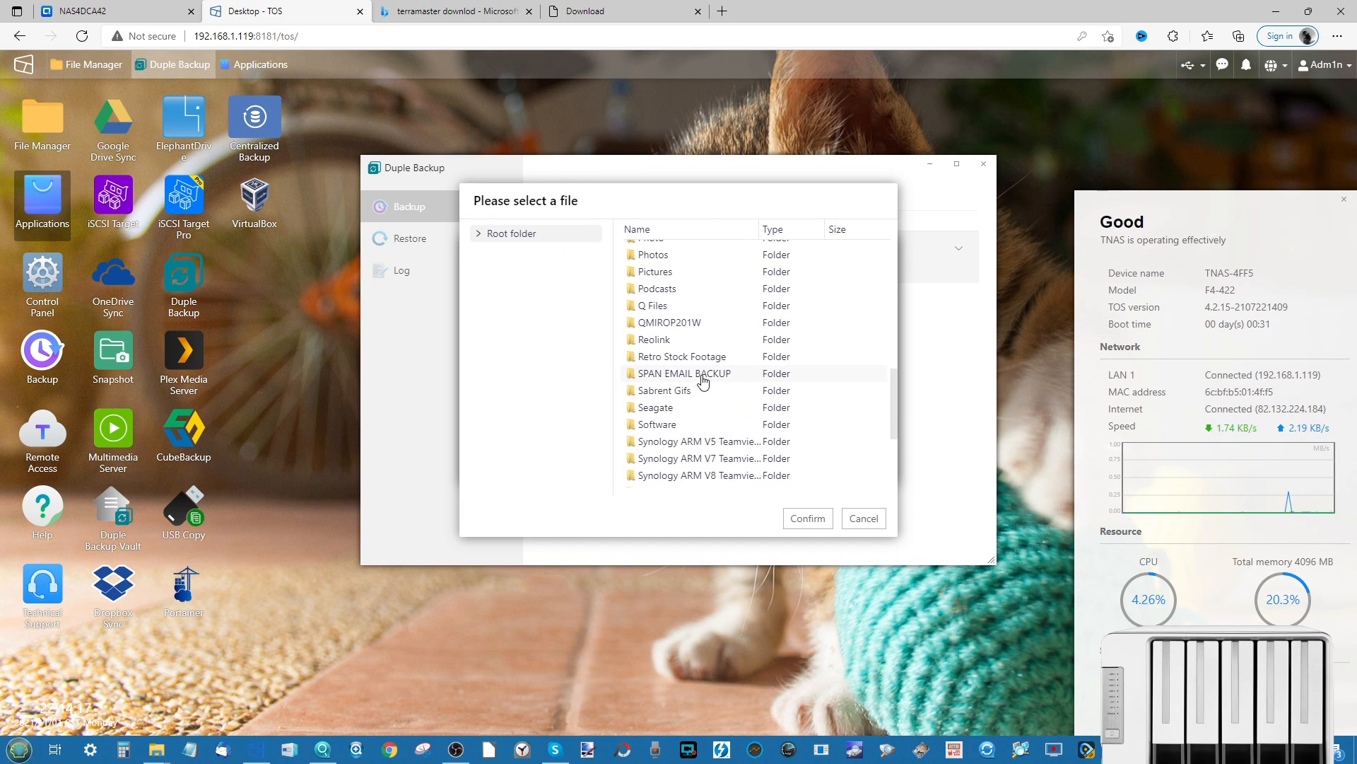
scroll(703, 382, "down", 4)
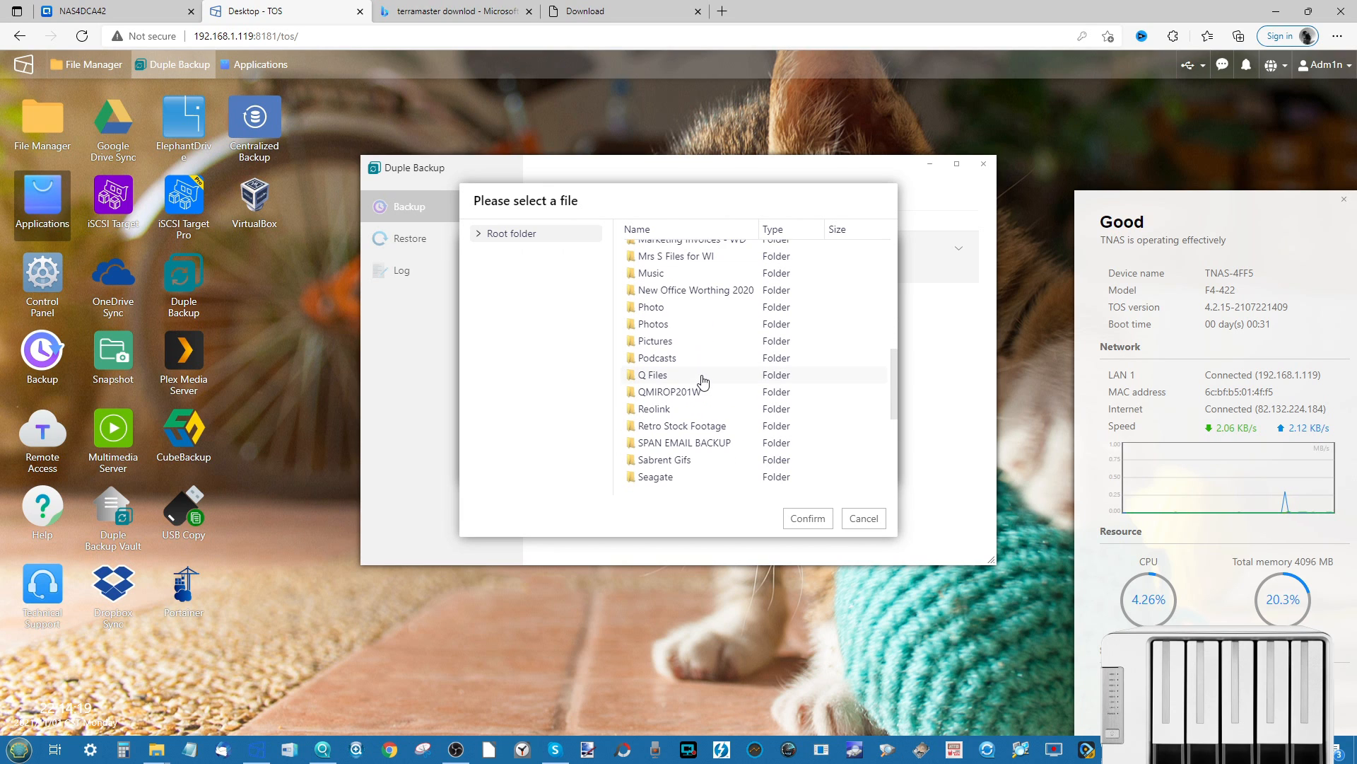
left_click(818, 524)
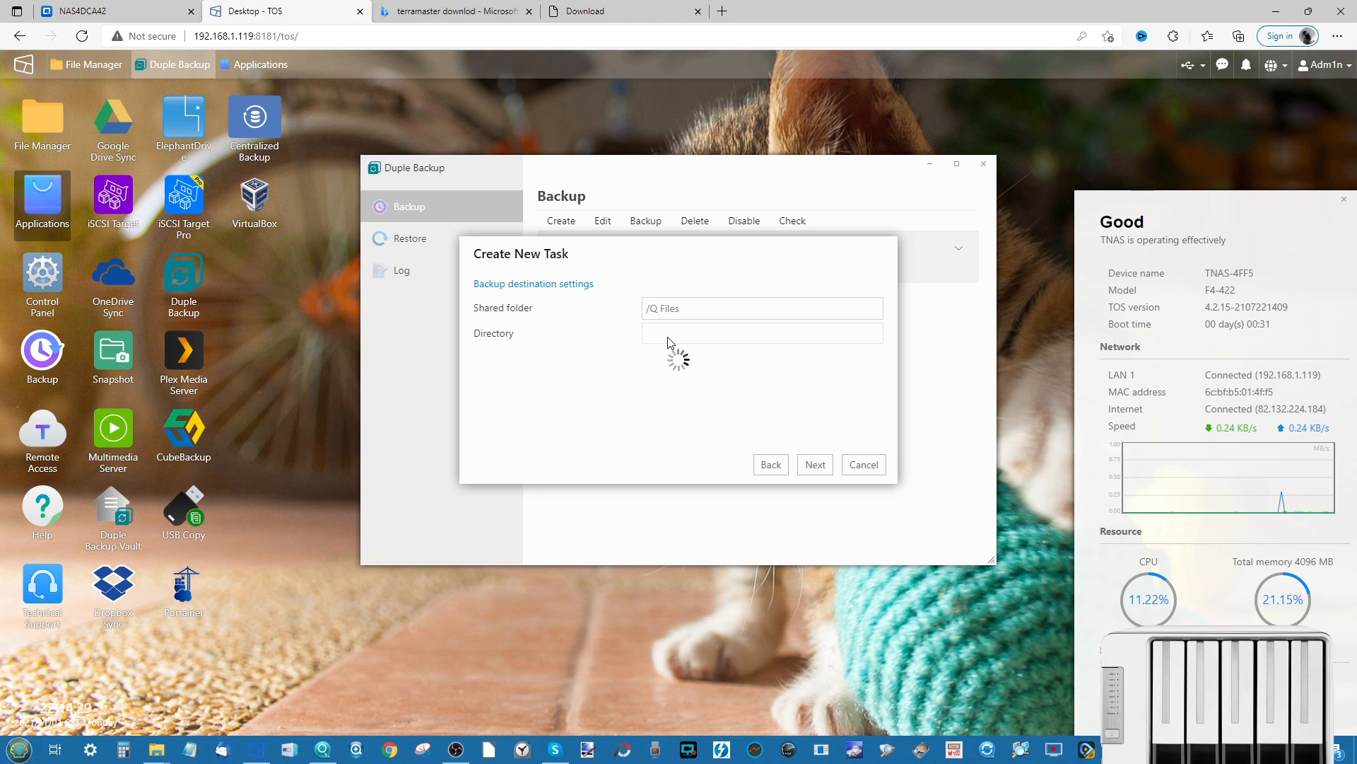
left_click(695, 335)
left_click(815, 465)
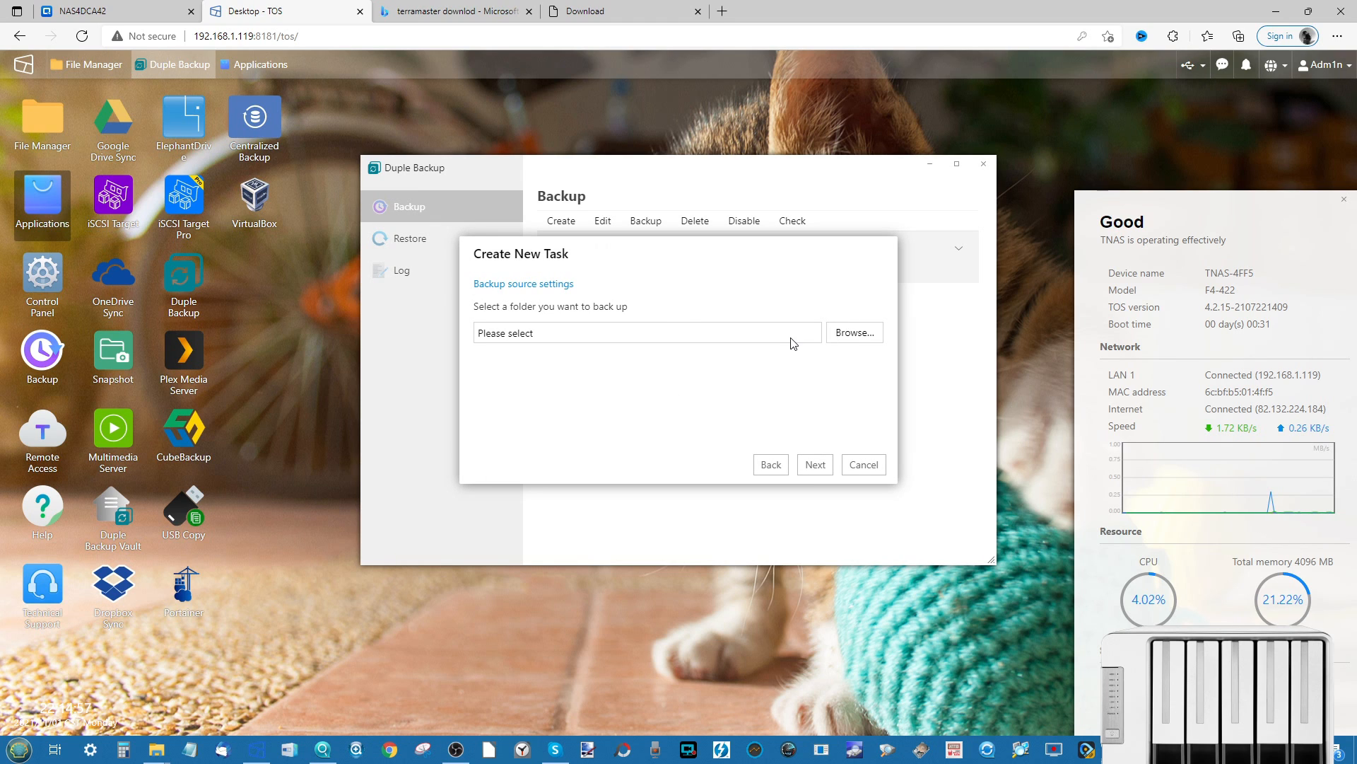
- Choose Volume #1/public as the backup source folder
left_click(853, 334)
left_click(521, 274)
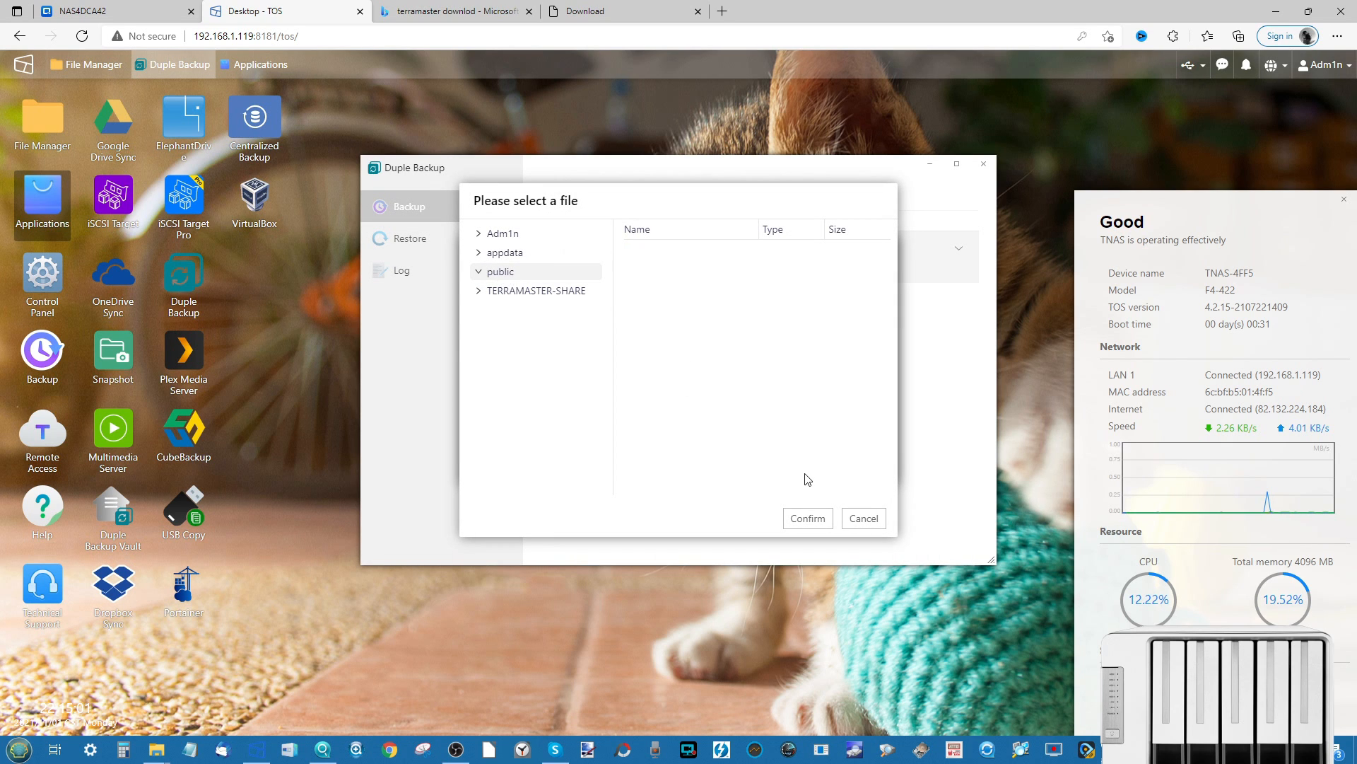
left_click(808, 519)
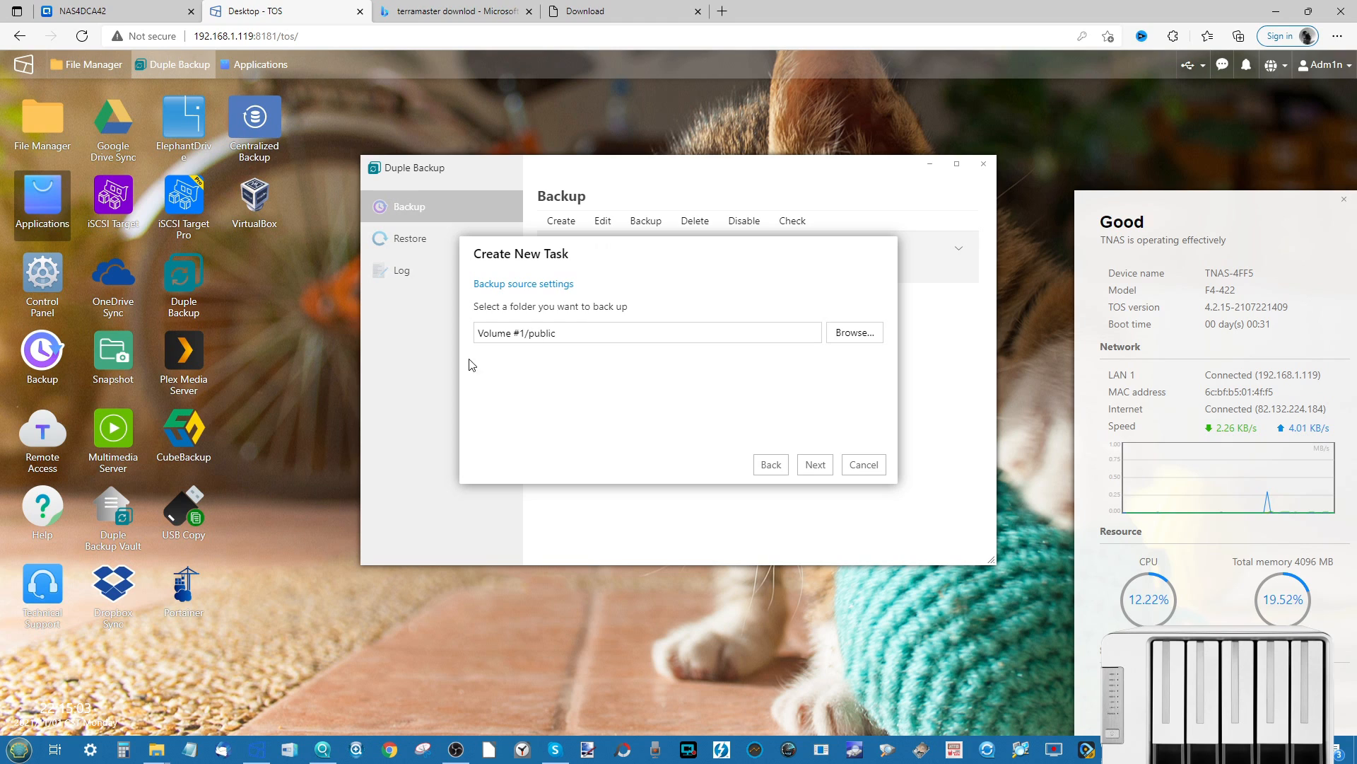
- Name the backup task TBACK and continue to Task Settings
left_click(815, 467)
left_click(712, 307)
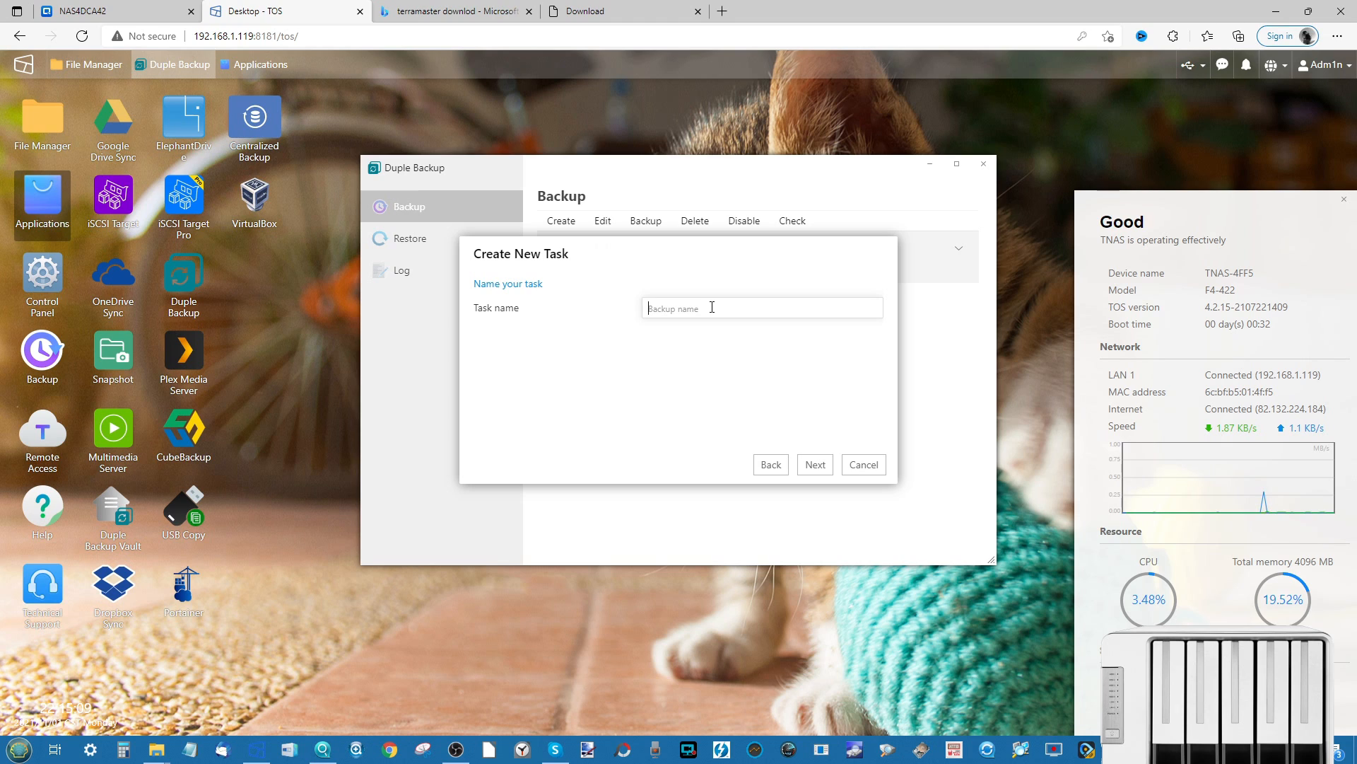
type("TBACK")
left_click(810, 466)
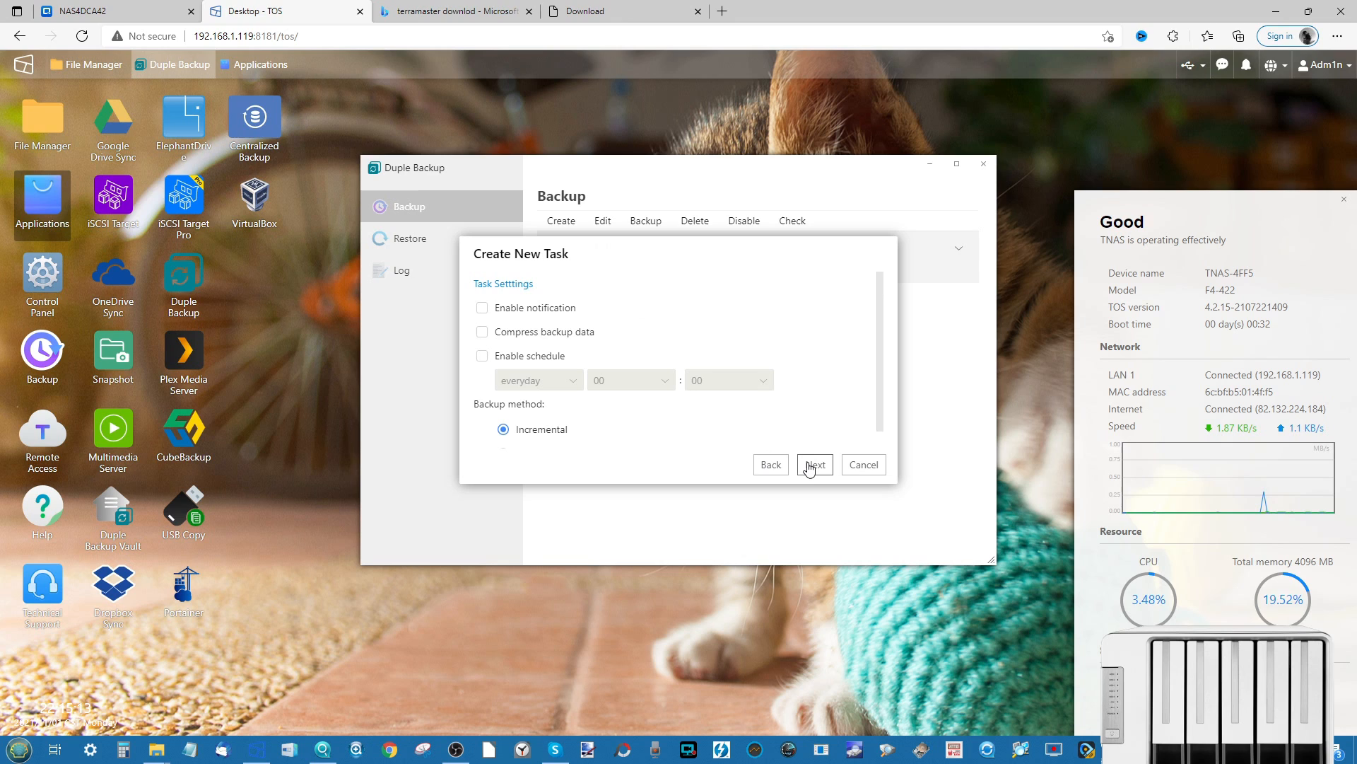
- Enable a daily schedule at 01:00, keeping the Incremental backup method
left_click(482, 356)
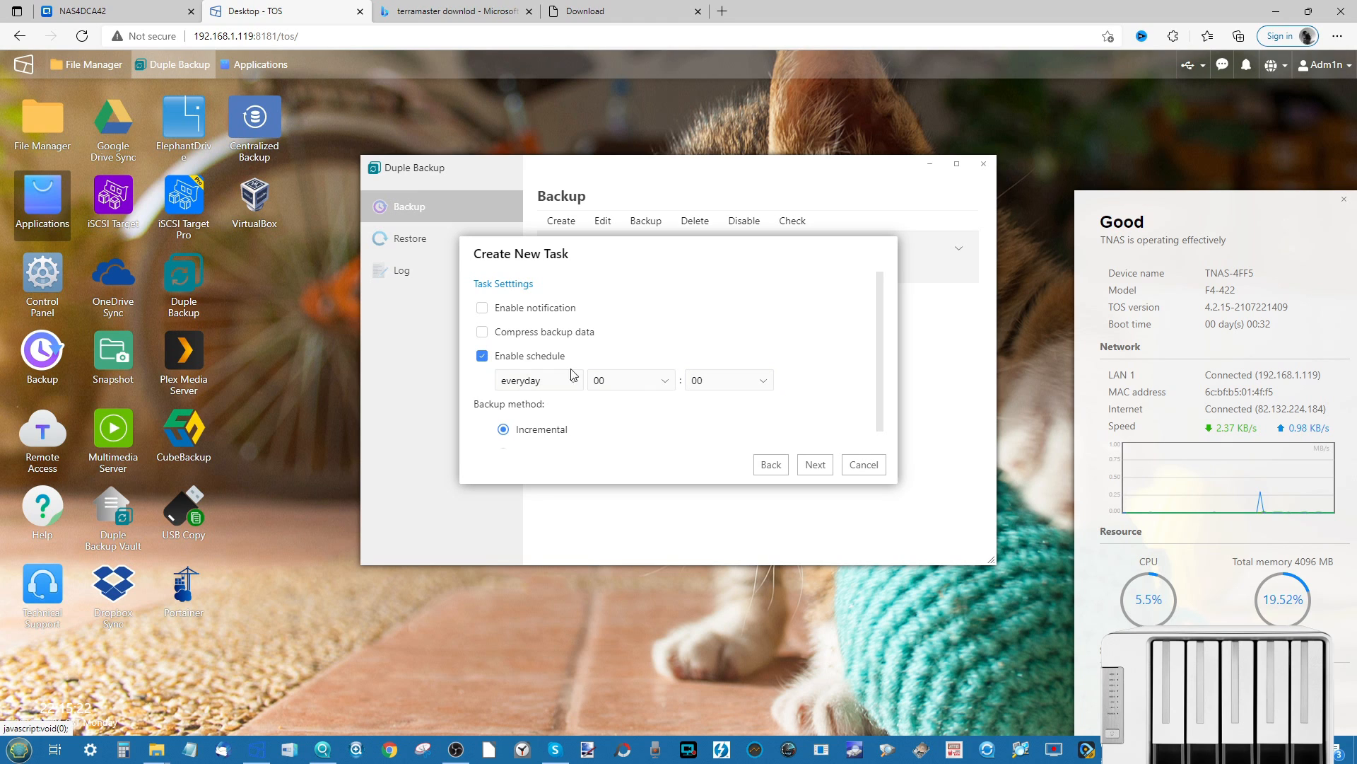
left_click(614, 384)
left_click(607, 422)
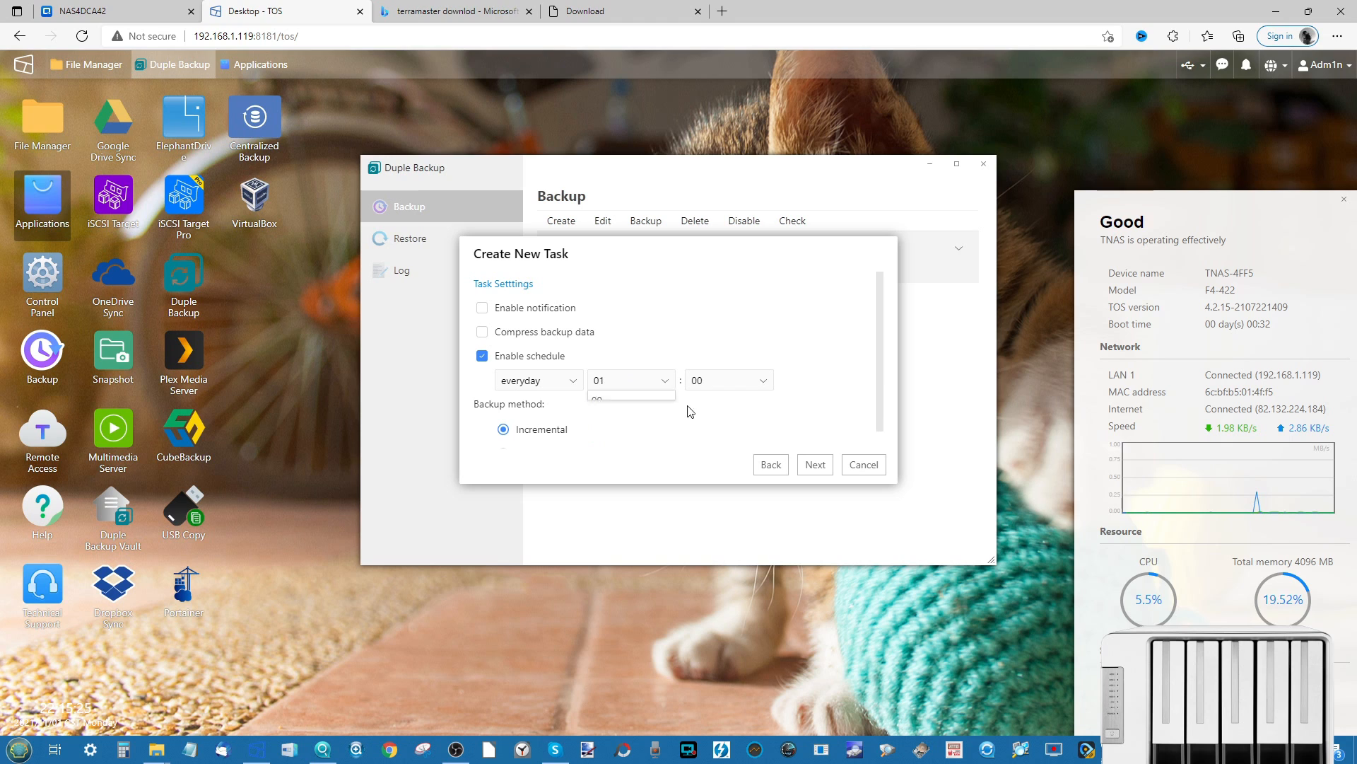
scroll(806, 376, "down", 1)
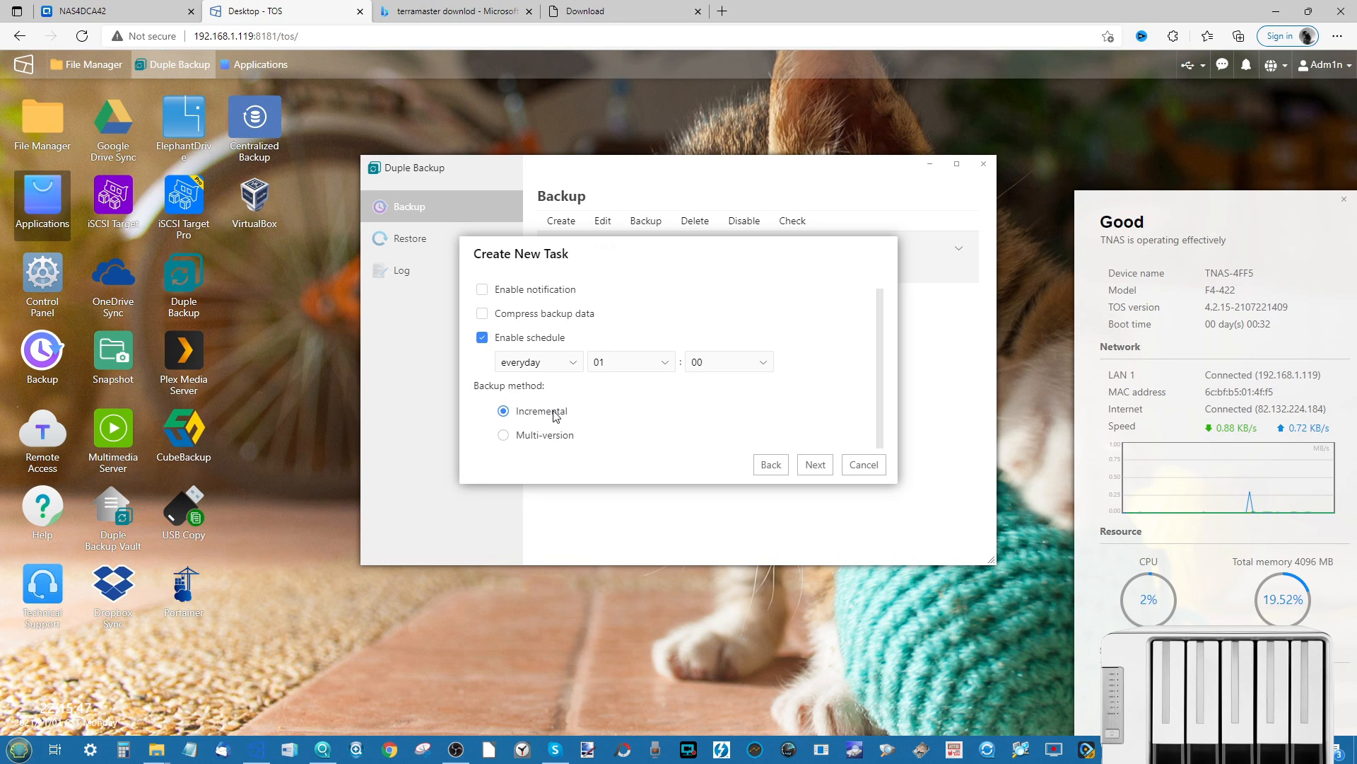
left_click(509, 435)
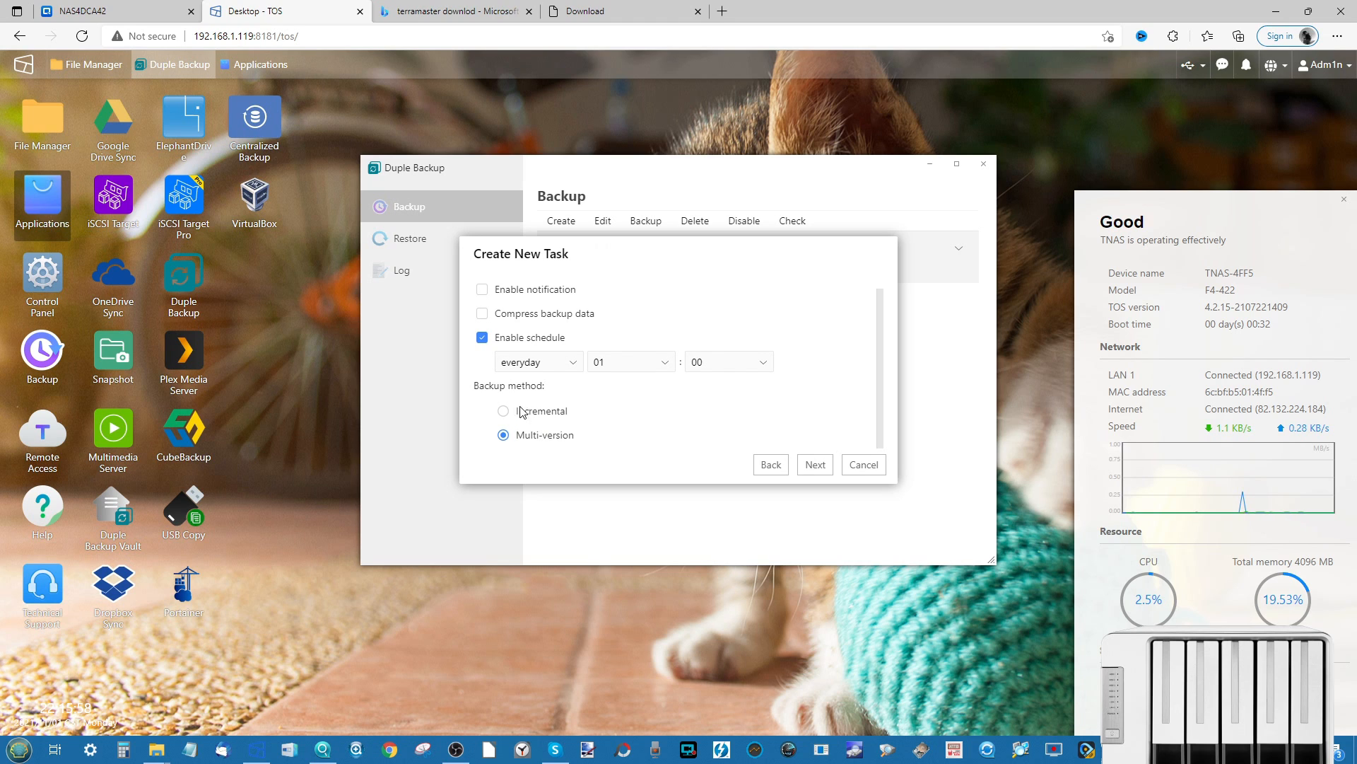
- Review the summary and confirm to create the TBACK task
left_click(818, 464)
scroll(754, 412, "down", 1)
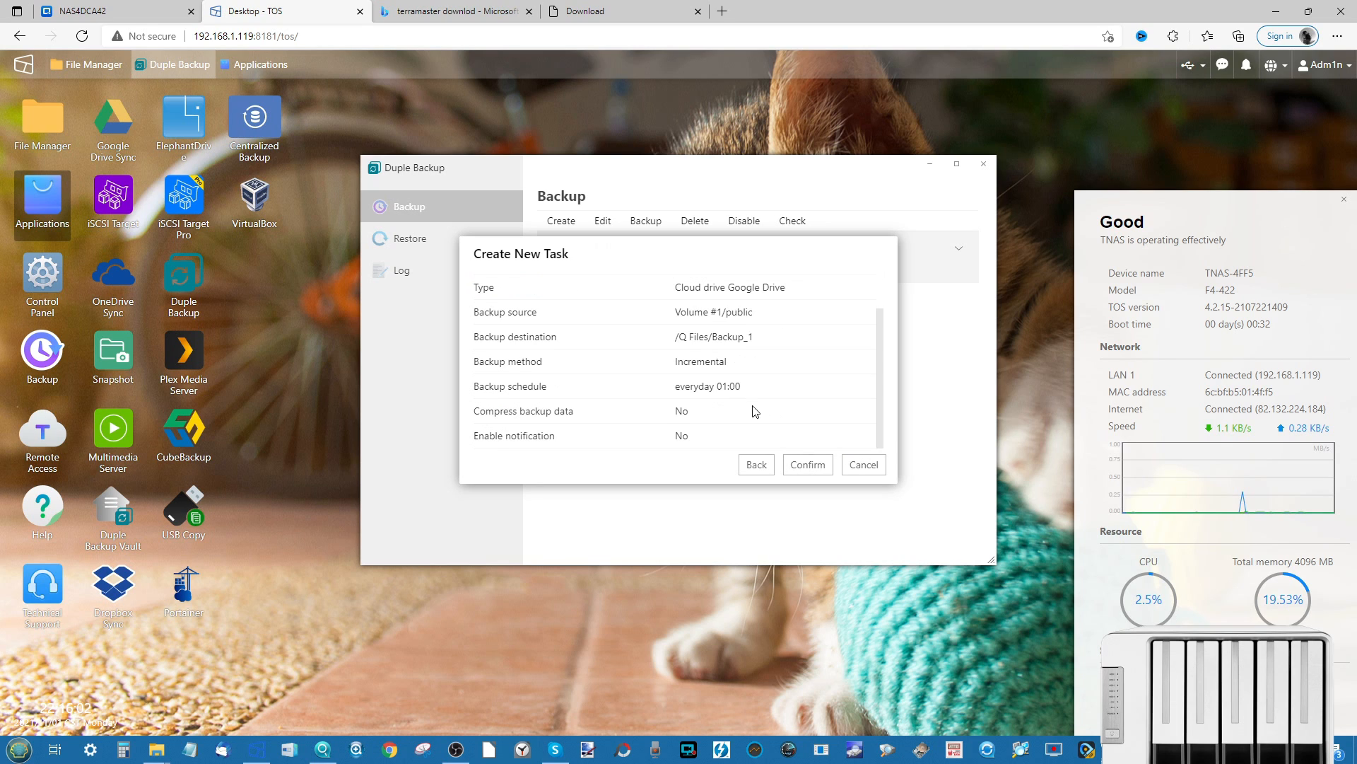
left_click(810, 461)
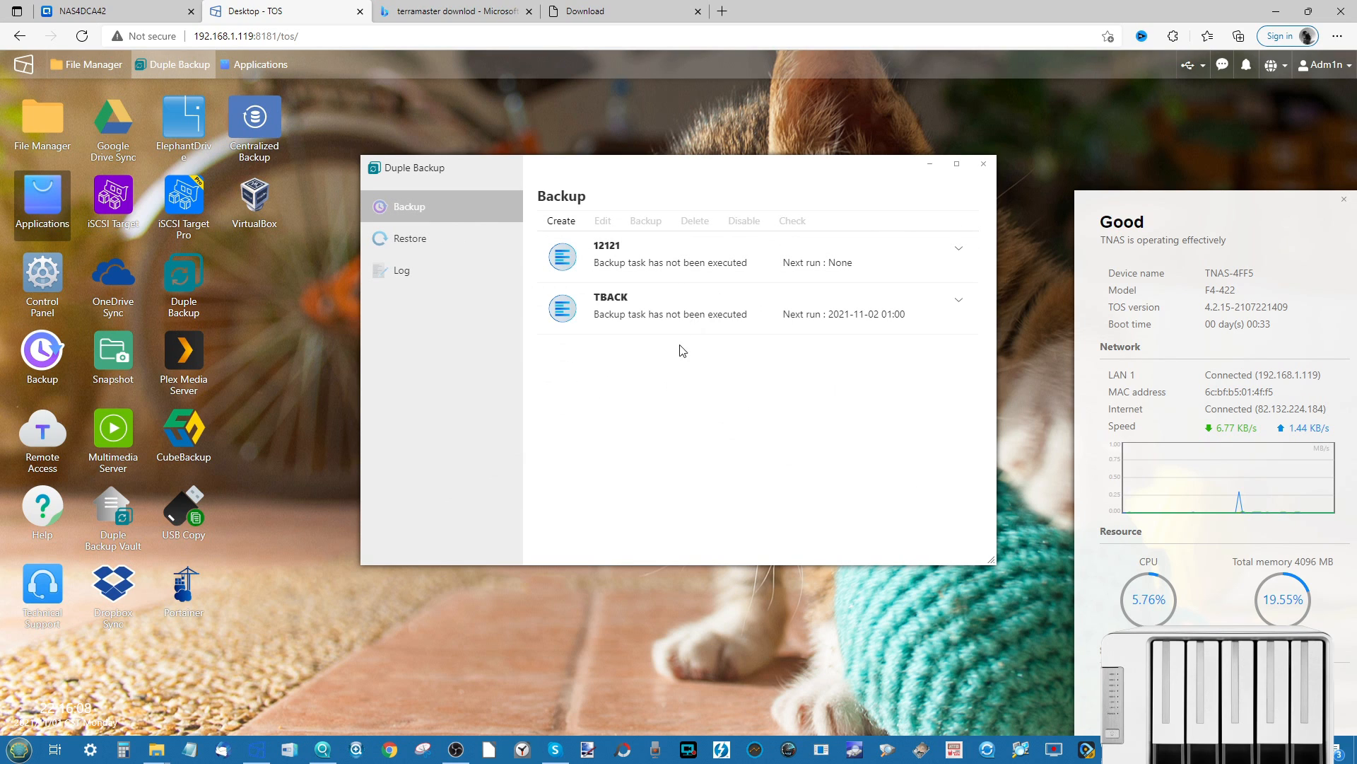
- View the new TBACK task's details, then close Duple Backup
left_click(658, 309)
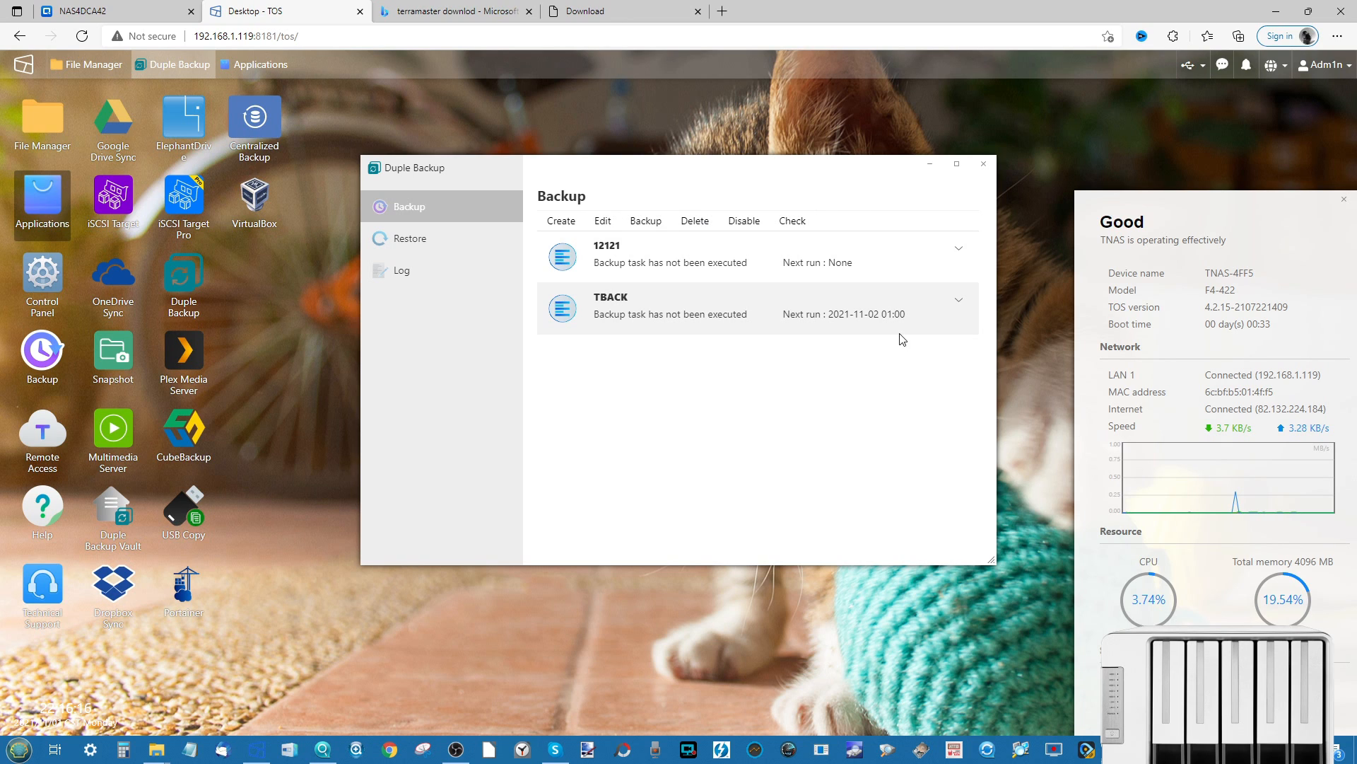
left_click(959, 300)
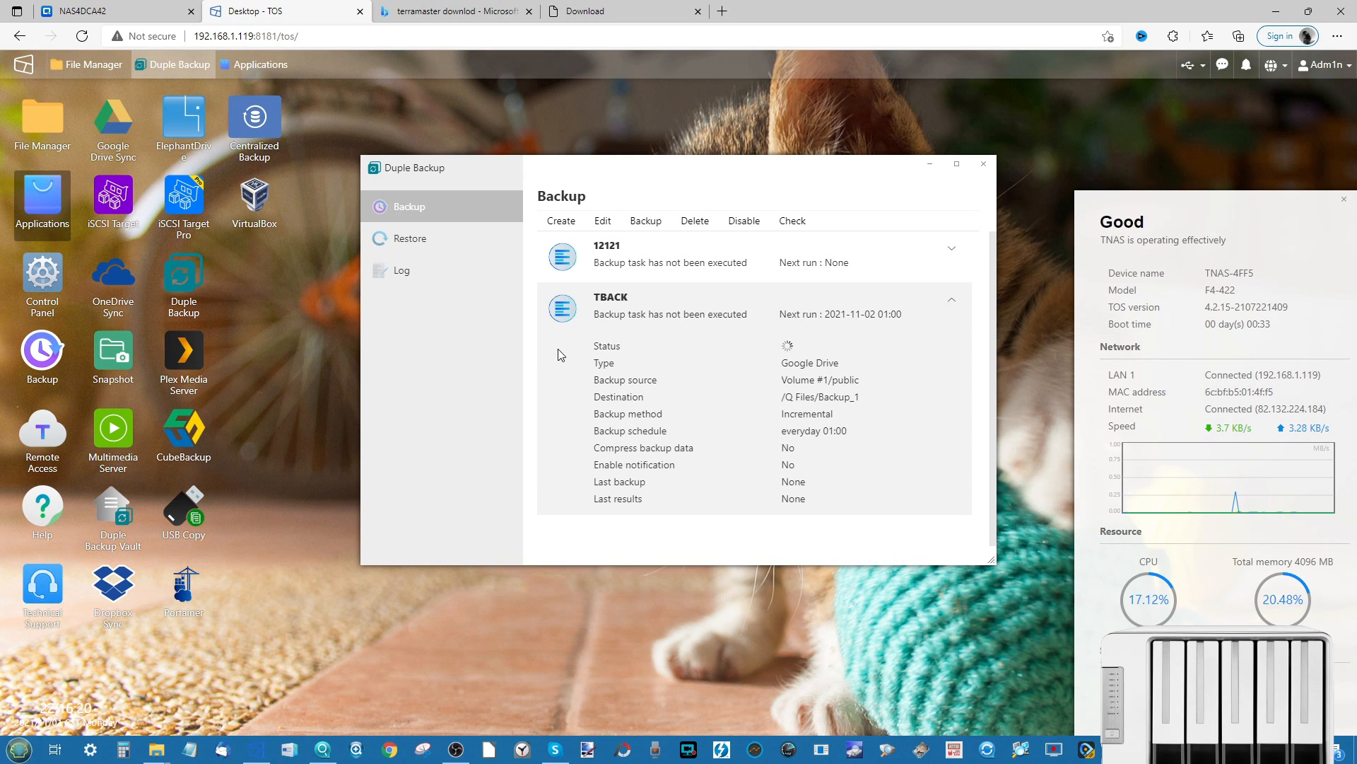
left_click(983, 163)
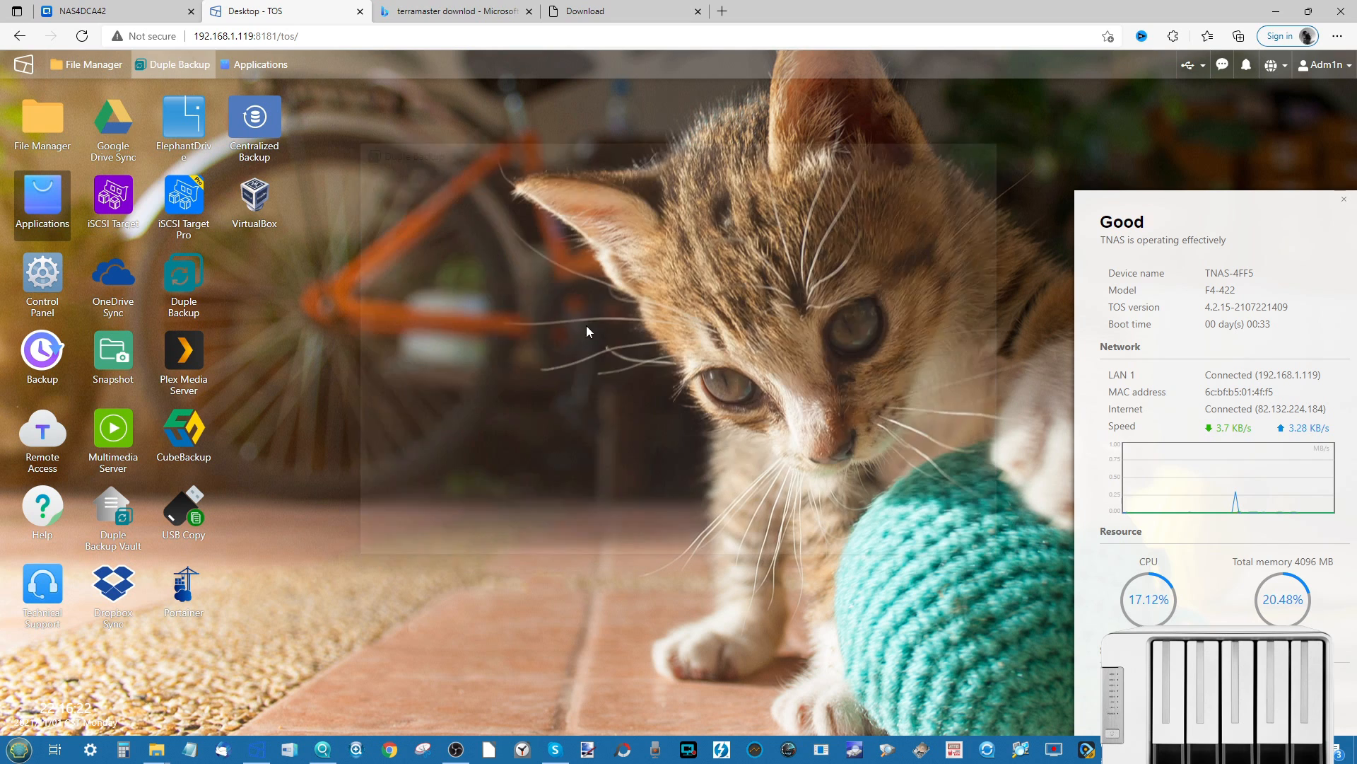
- Launch Google Drive Sync and continue with the default connection name GoogleDrive1
left_click(113, 127)
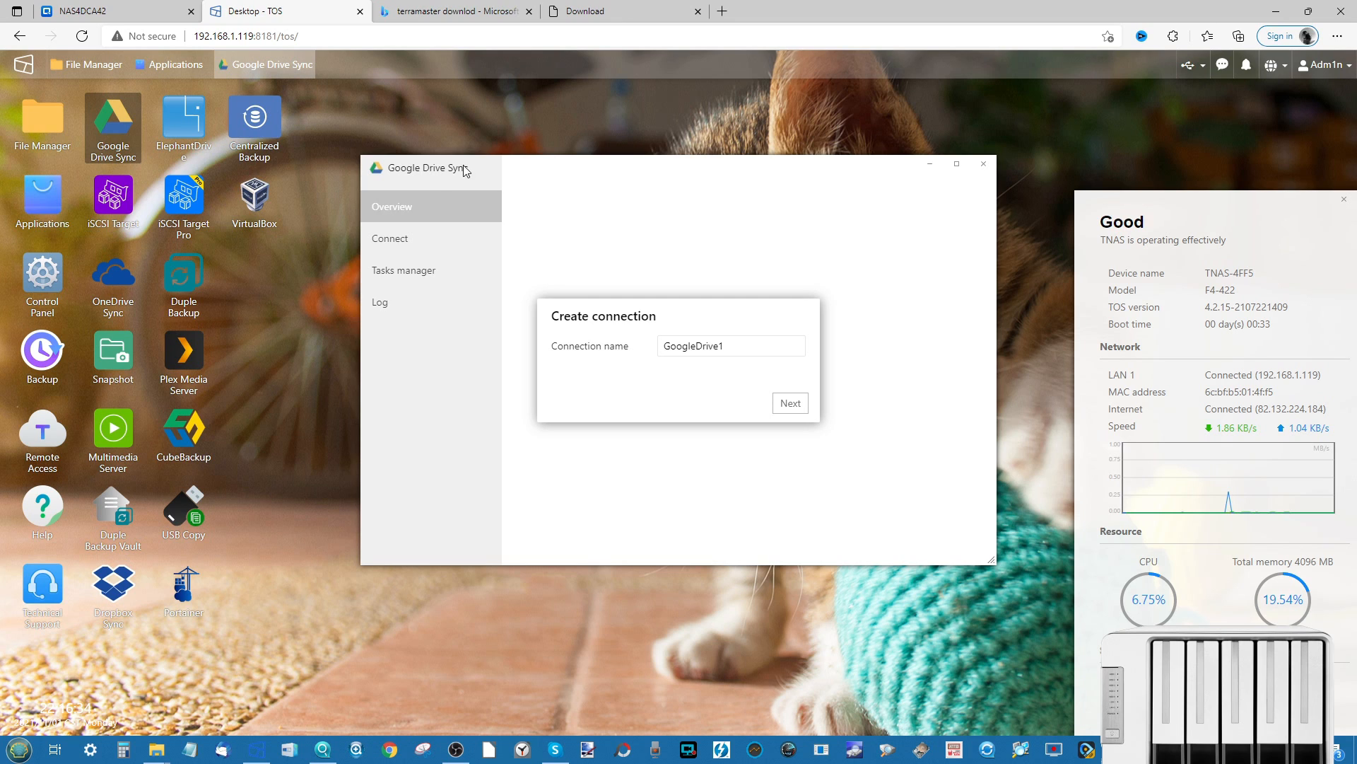
left_click(789, 402)
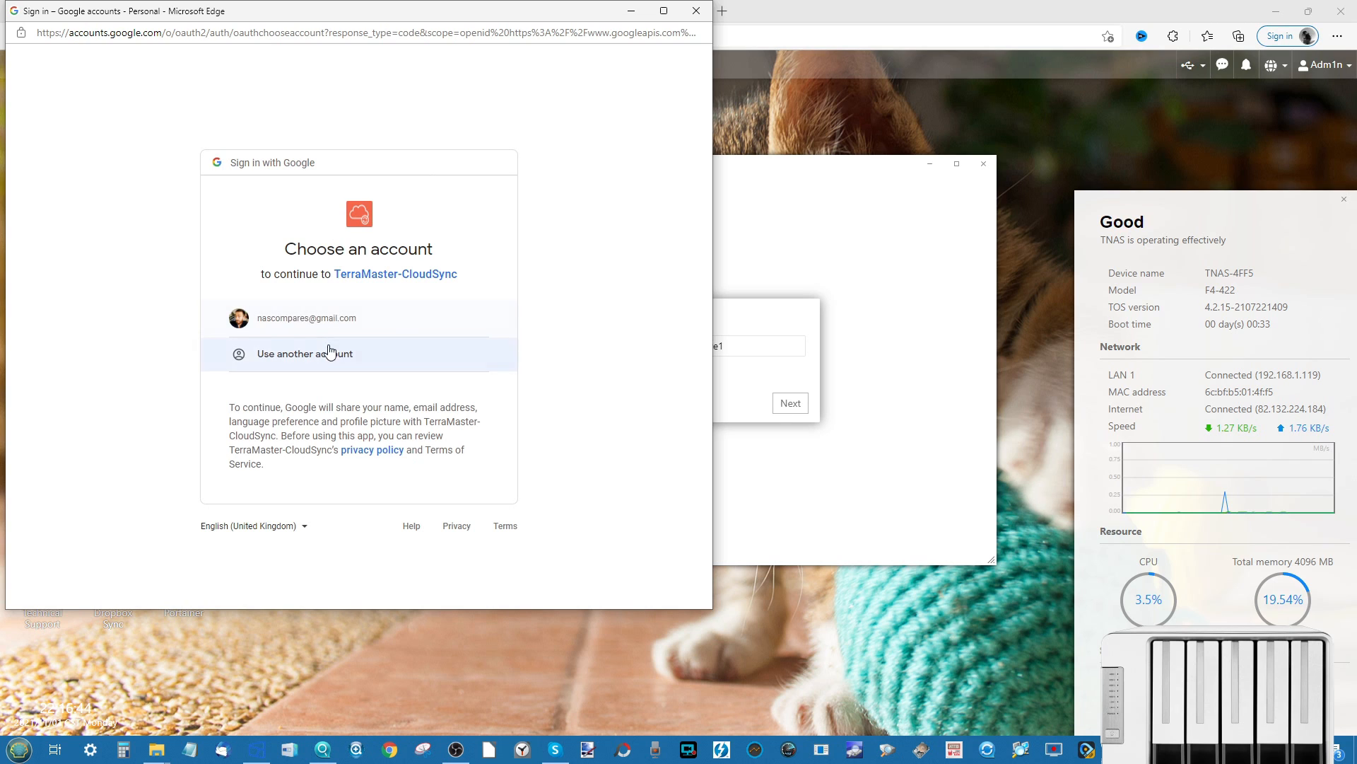
- Sign in with the existing Google account and authorize TerraMaster-CloudSync access
left_click(348, 329)
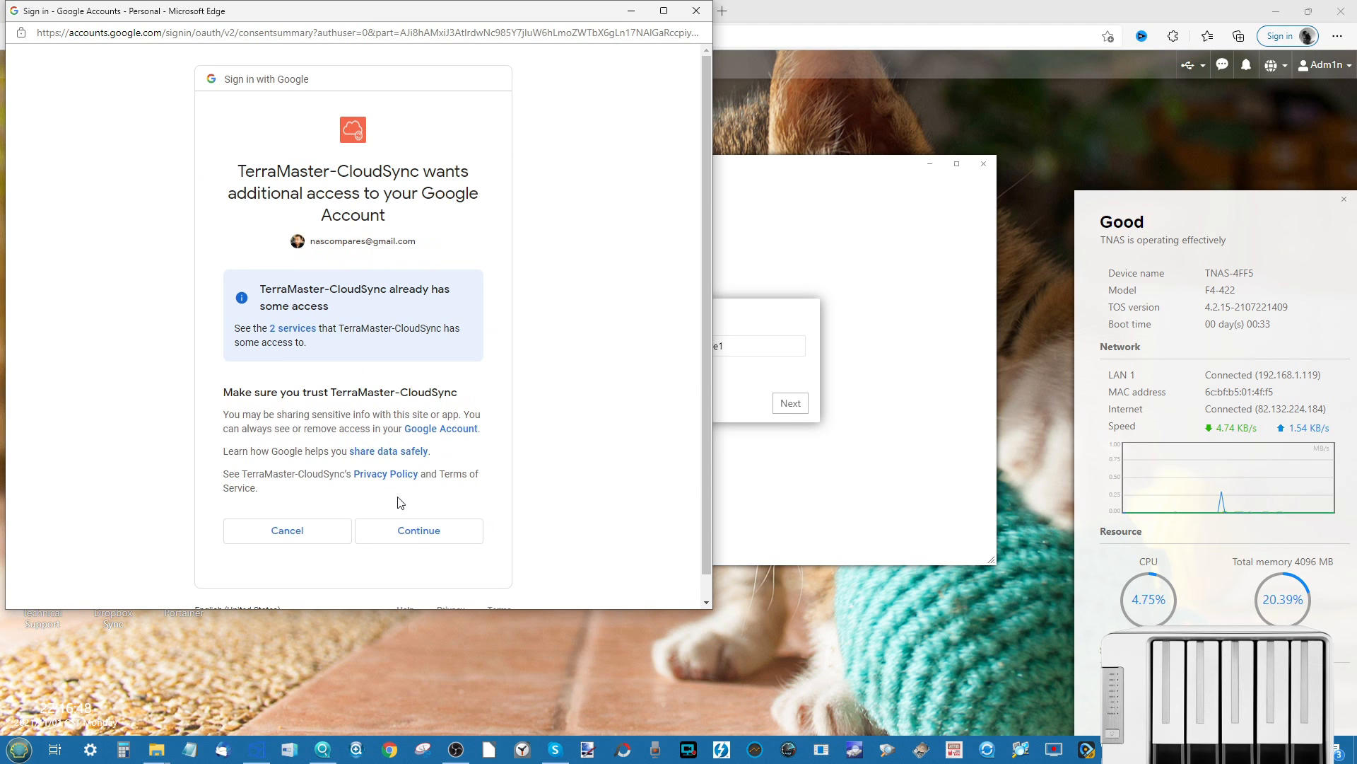
left_click(406, 534)
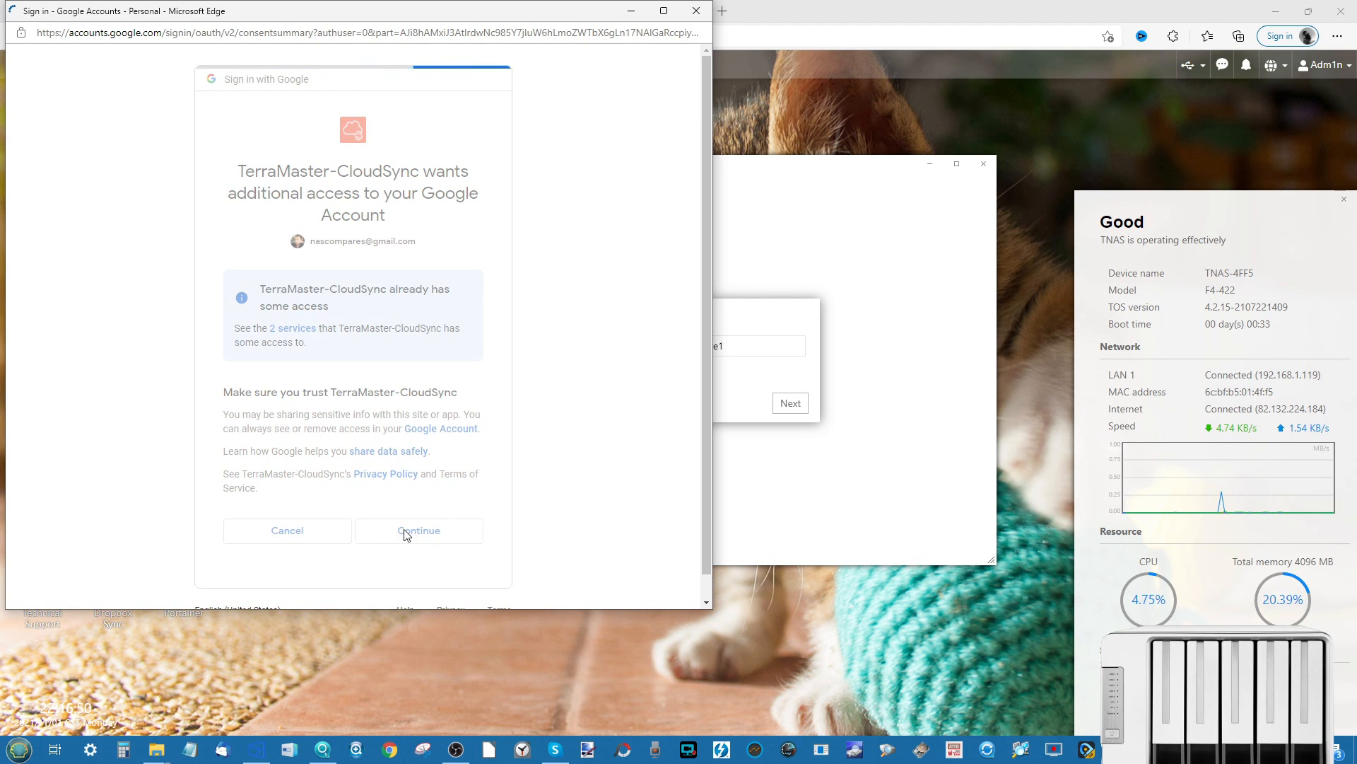
left_click(425, 240)
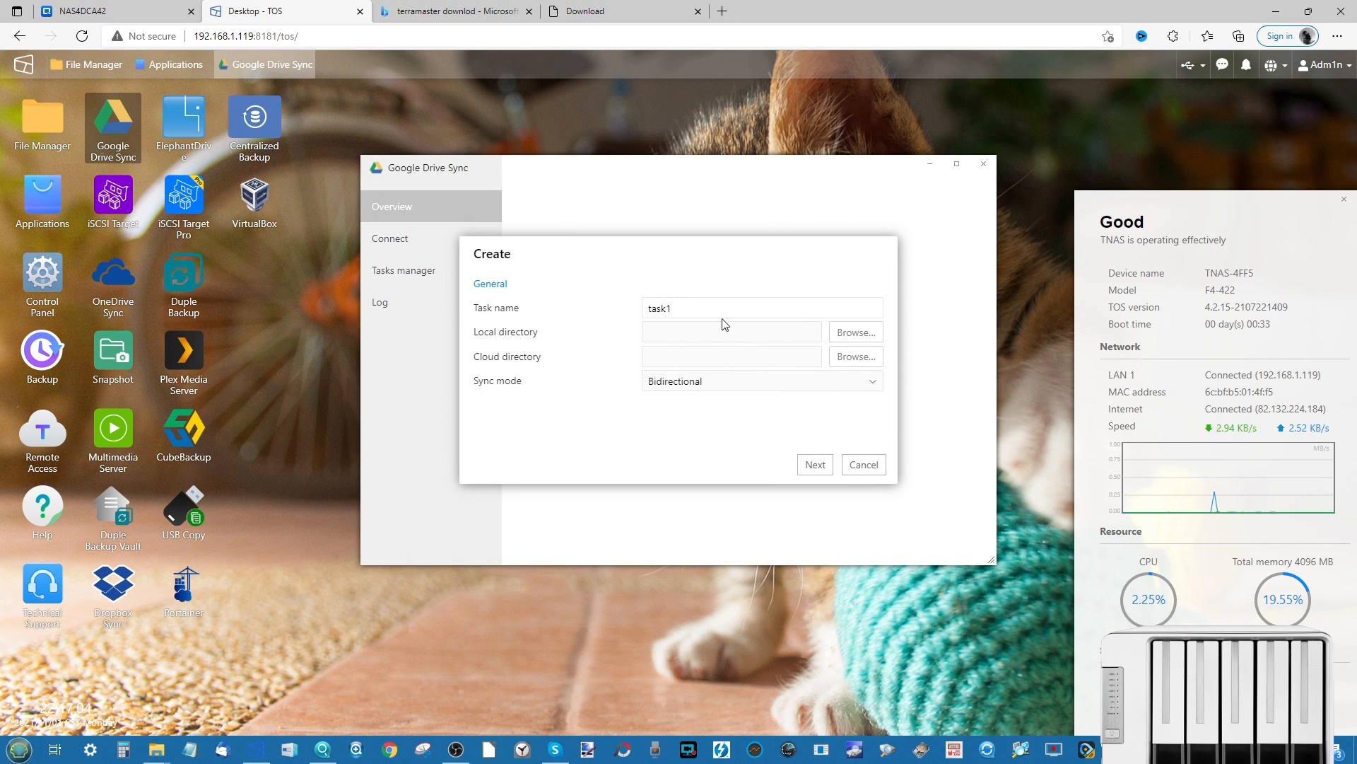
- Name the sync task task11 and set the local folder to Volume #1/public
left_click(700, 304)
left_click(864, 337)
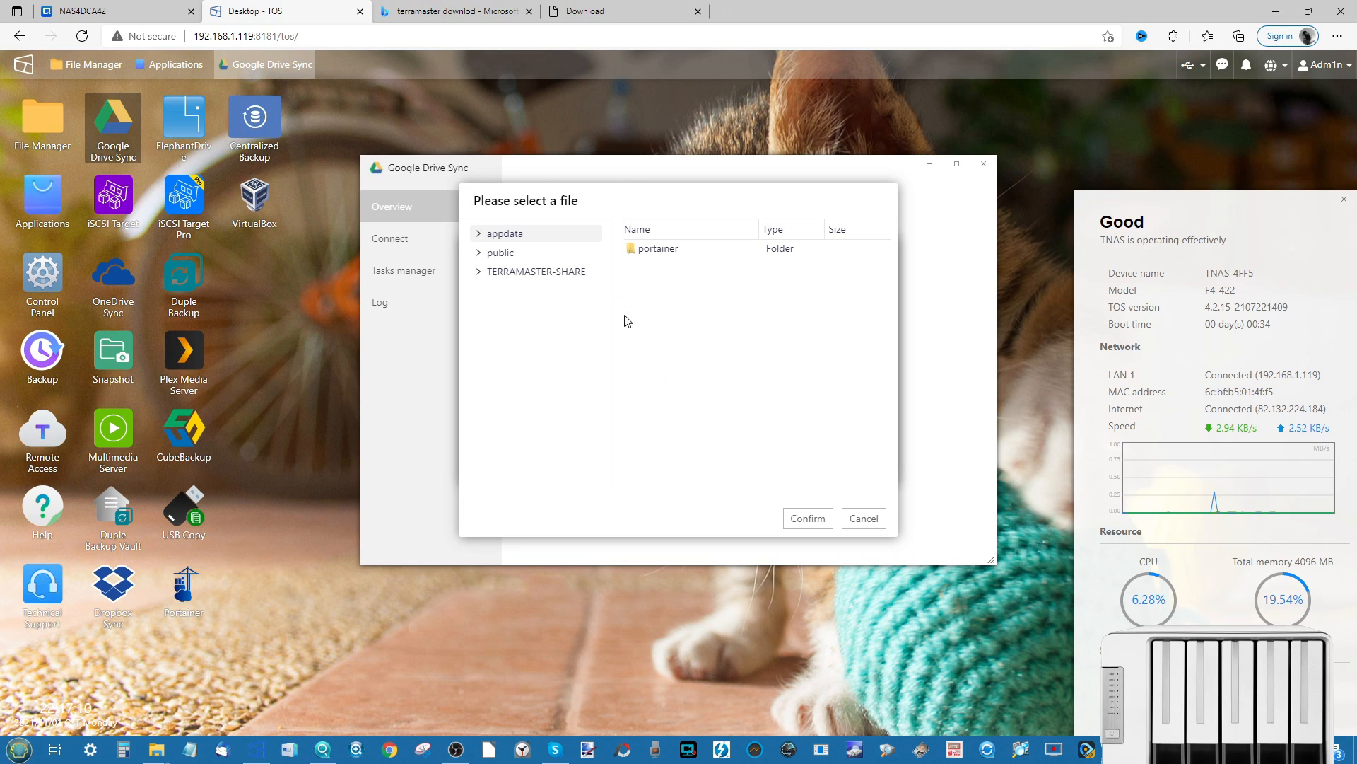
left_click(504, 257)
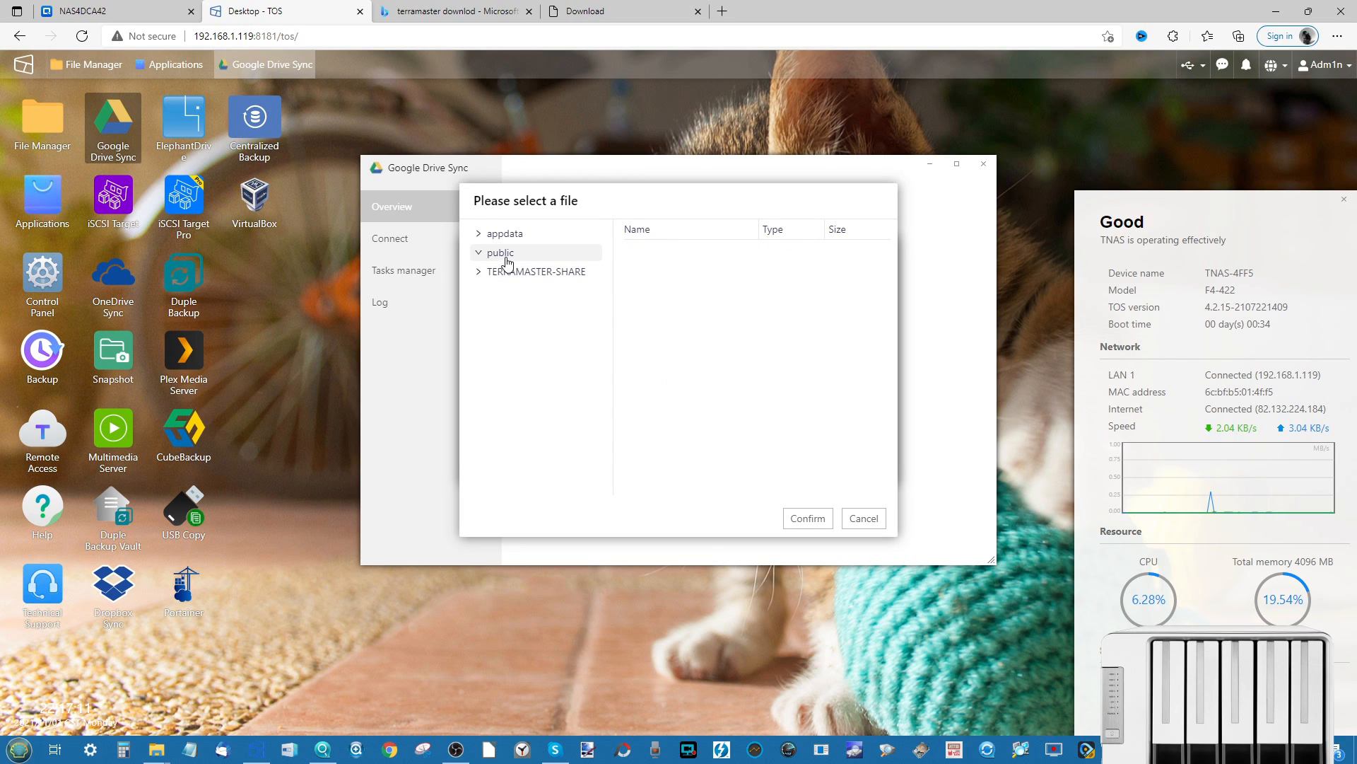
left_click(806, 518)
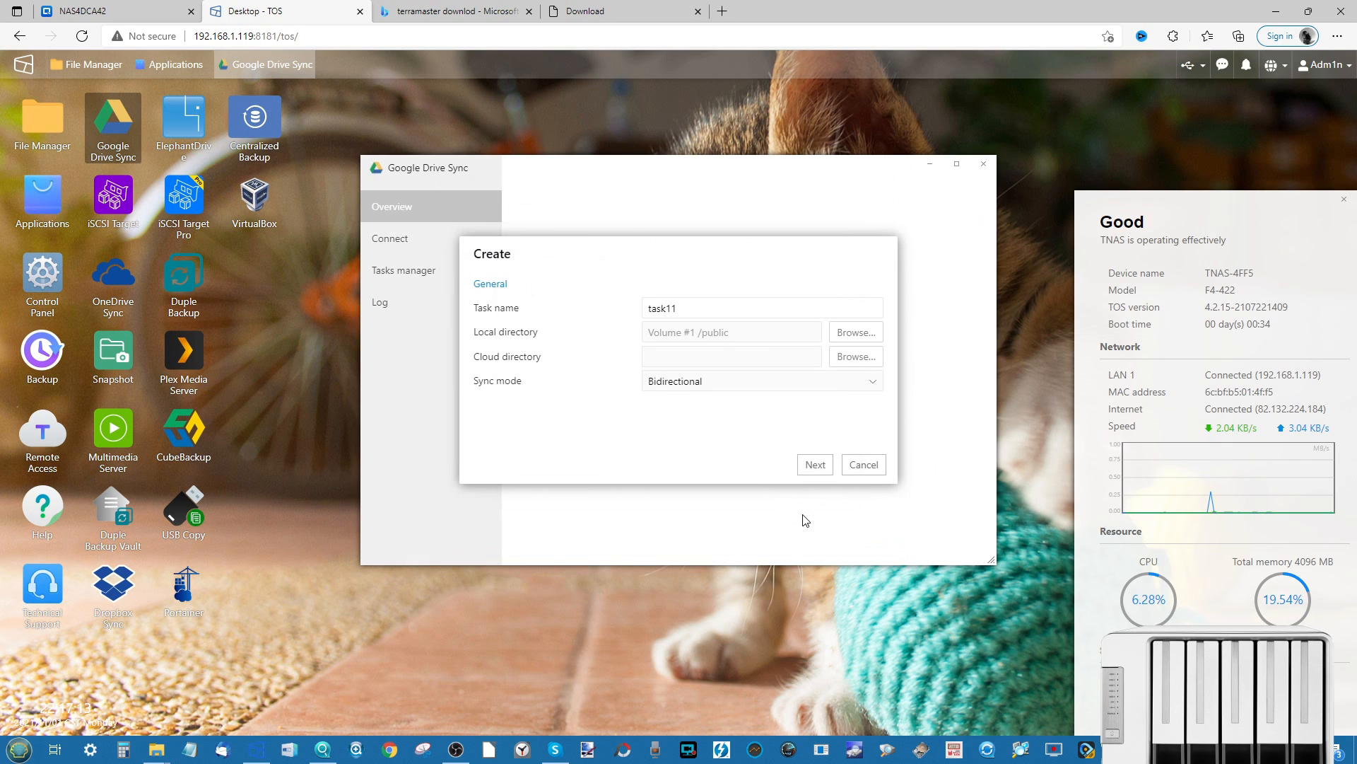
- Set the cloud folder to /Asustor-Sync and keep Bidirectional sync mode
left_click(853, 357)
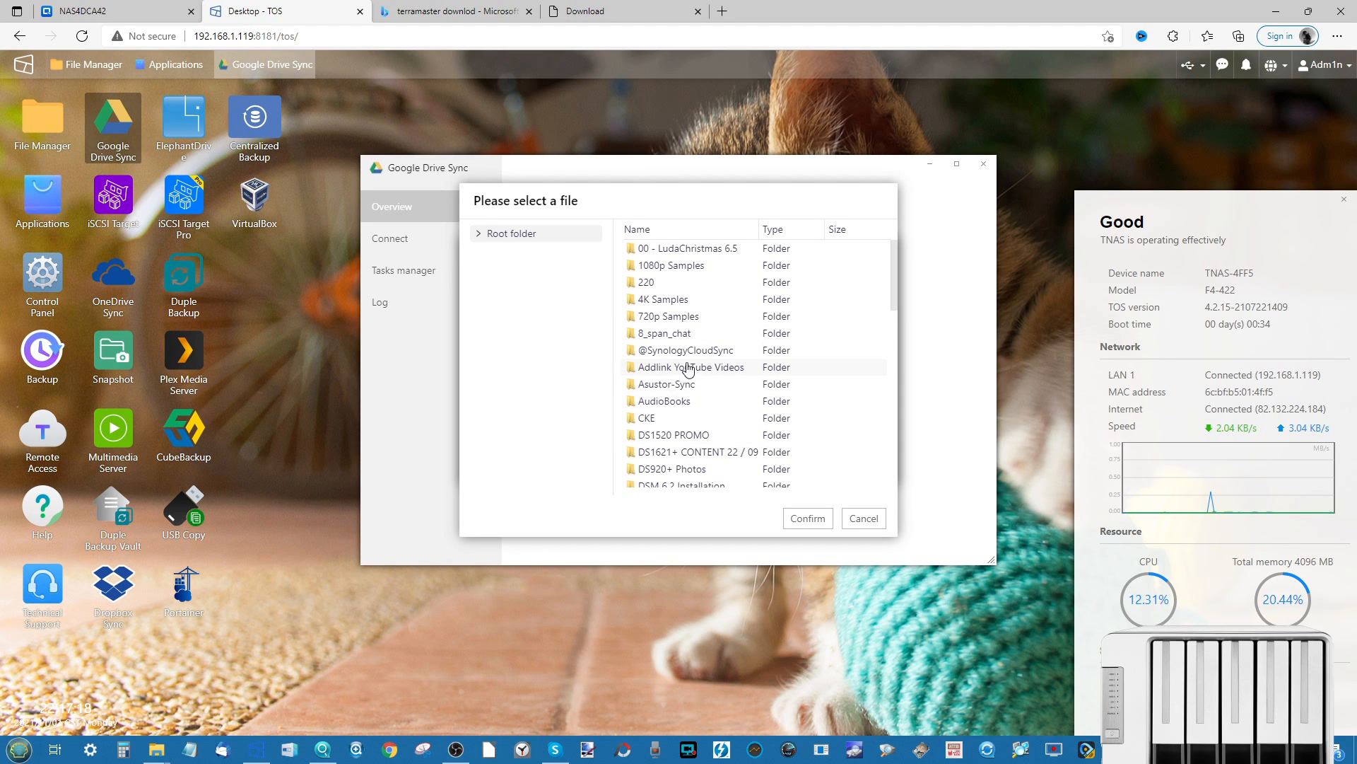
left_click(672, 386)
left_click(810, 517)
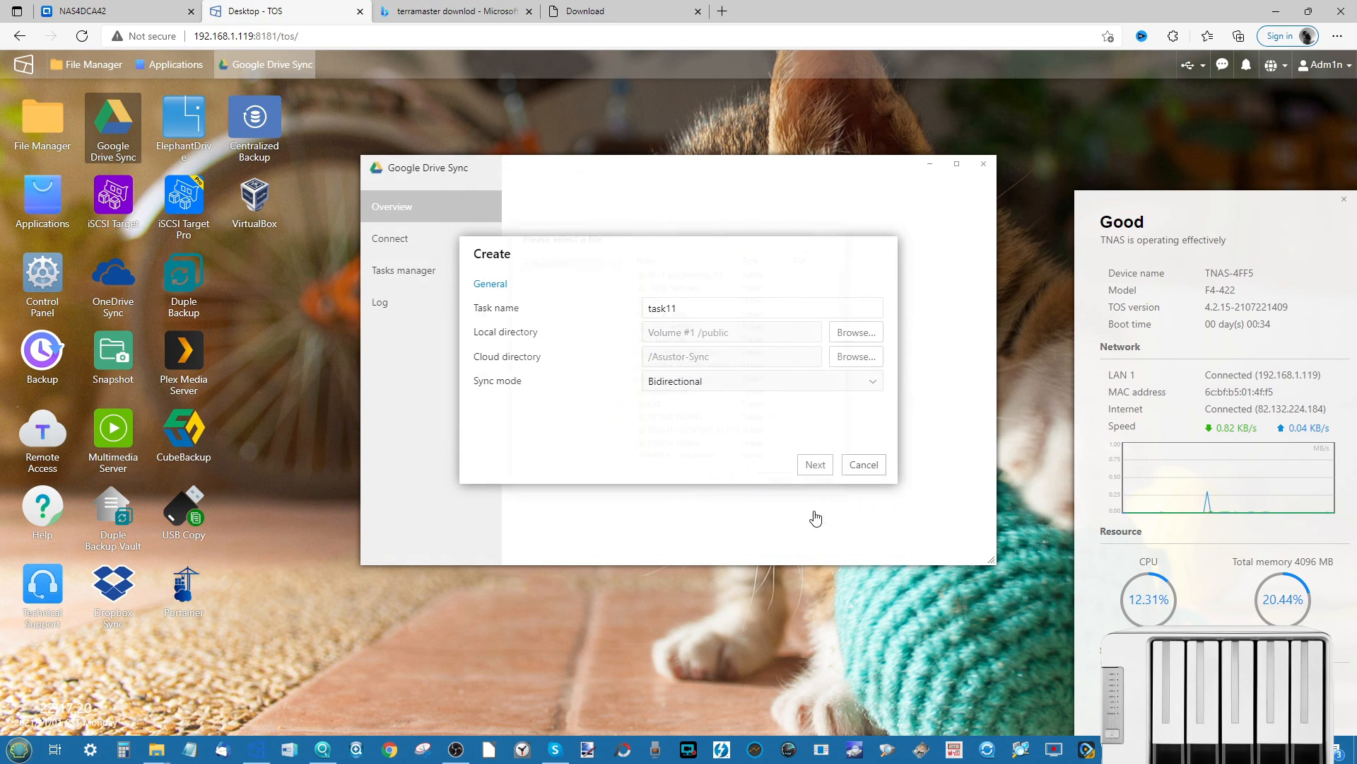
left_click(711, 380)
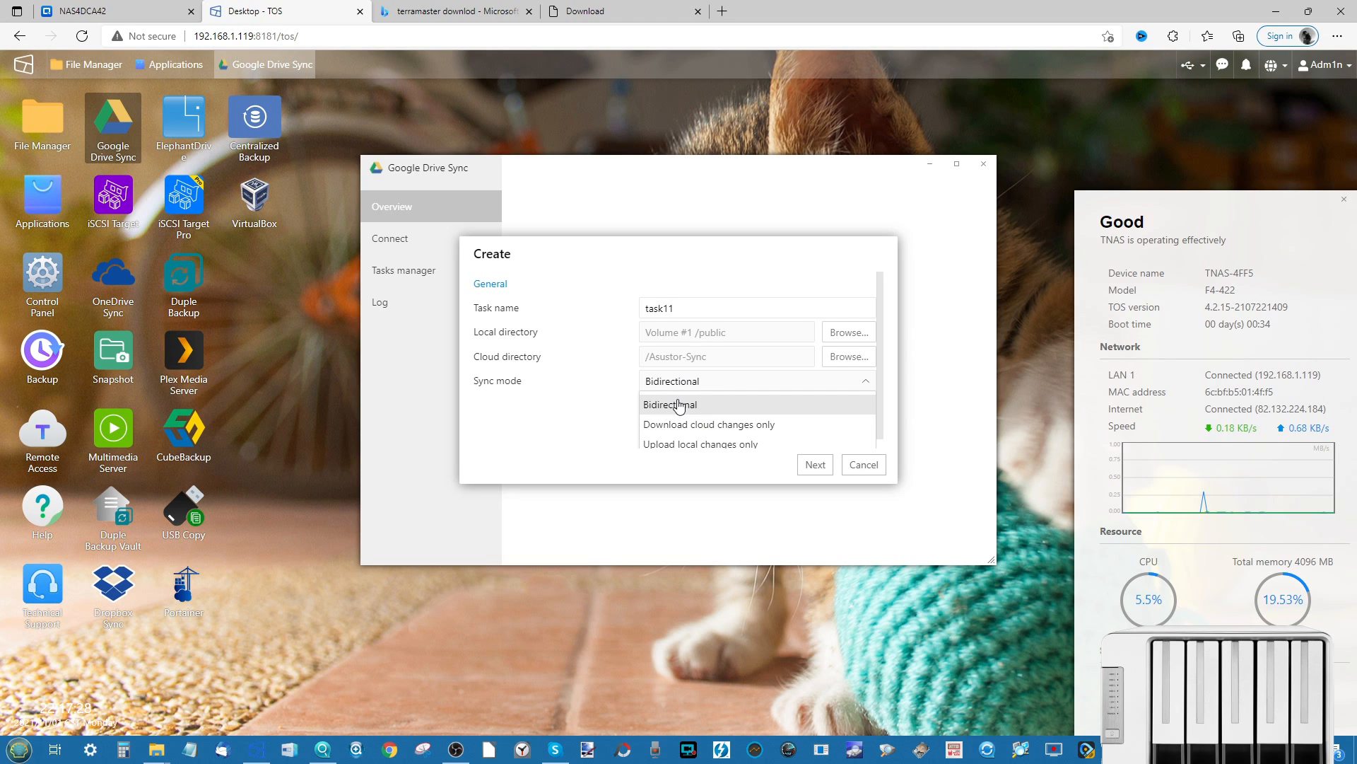
scroll(679, 406, "down", 1)
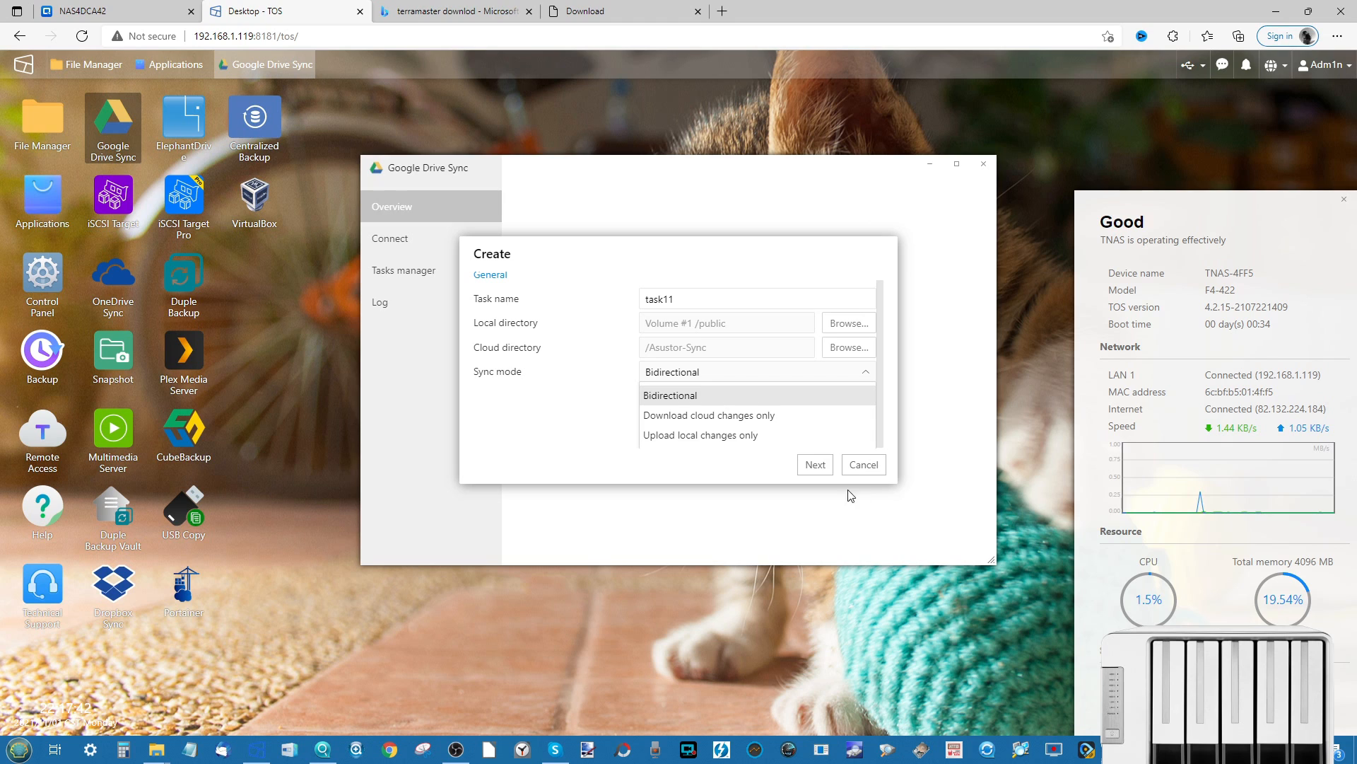
left_click(730, 400)
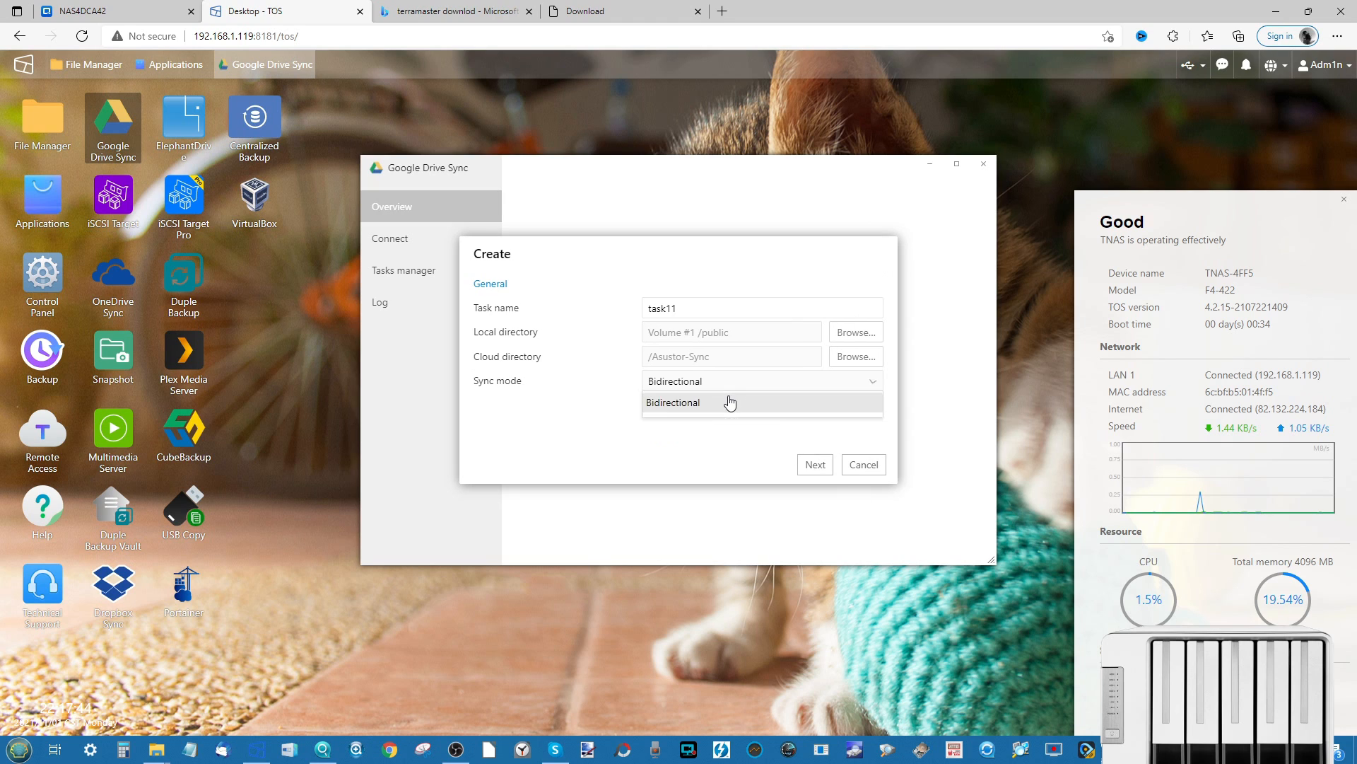
- Keep the 10-minute synchronization interval and confirm creation of task11
left_click(820, 464)
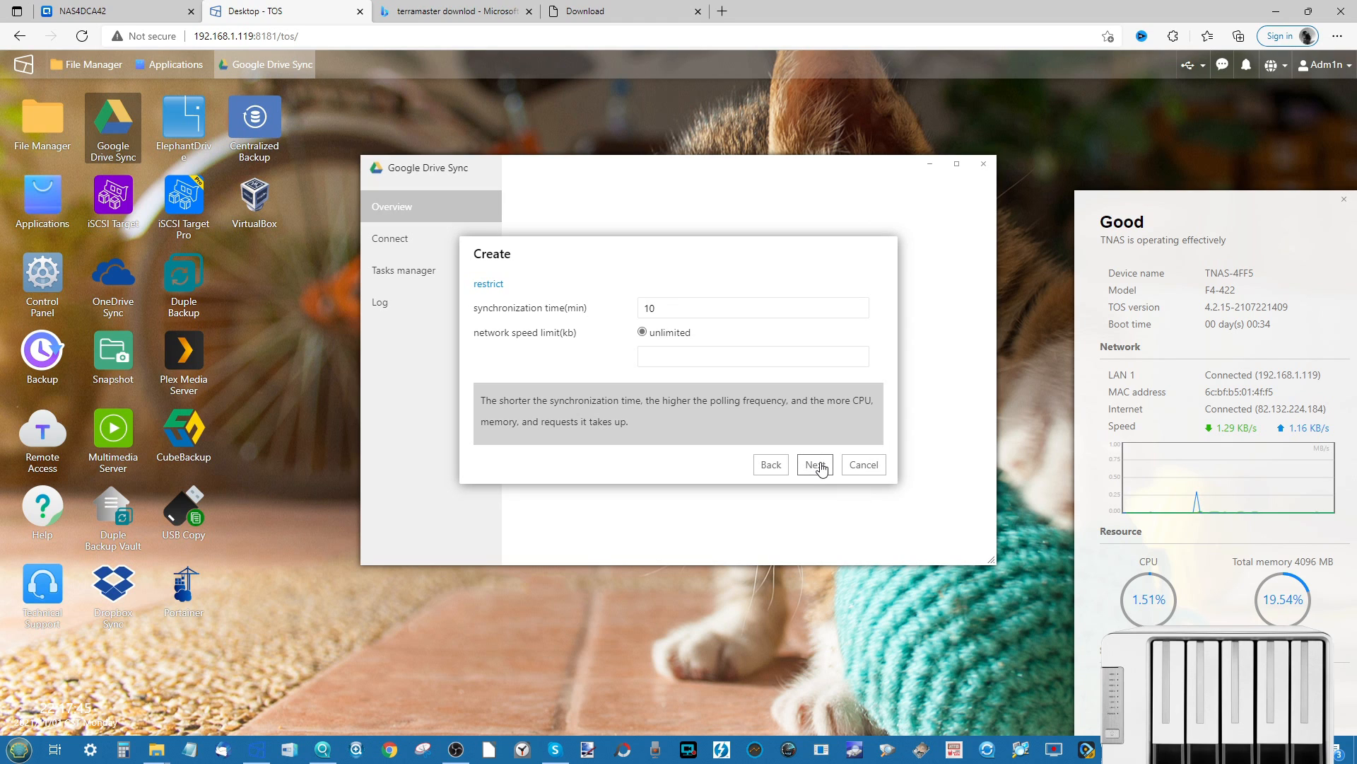
double_click(672, 304)
left_click(675, 307)
left_click(810, 464)
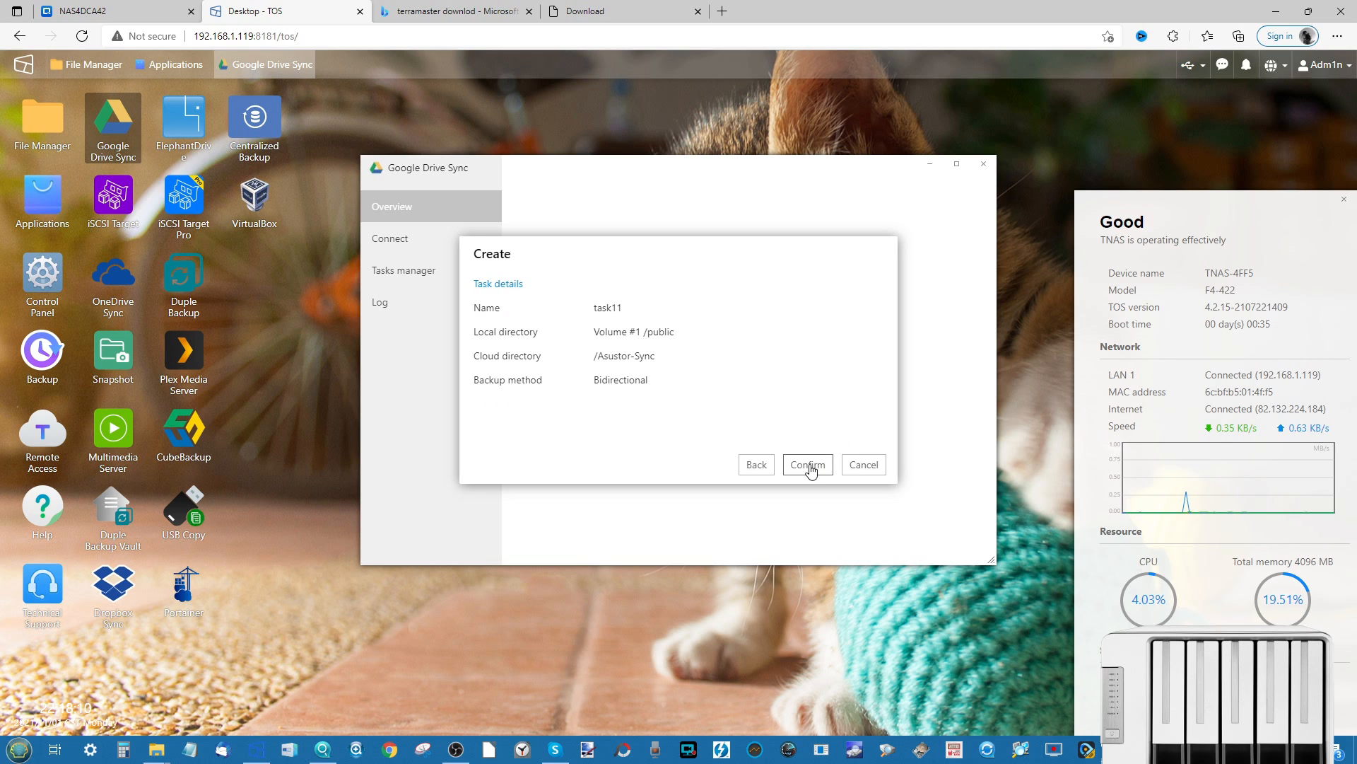
left_click(810, 466)
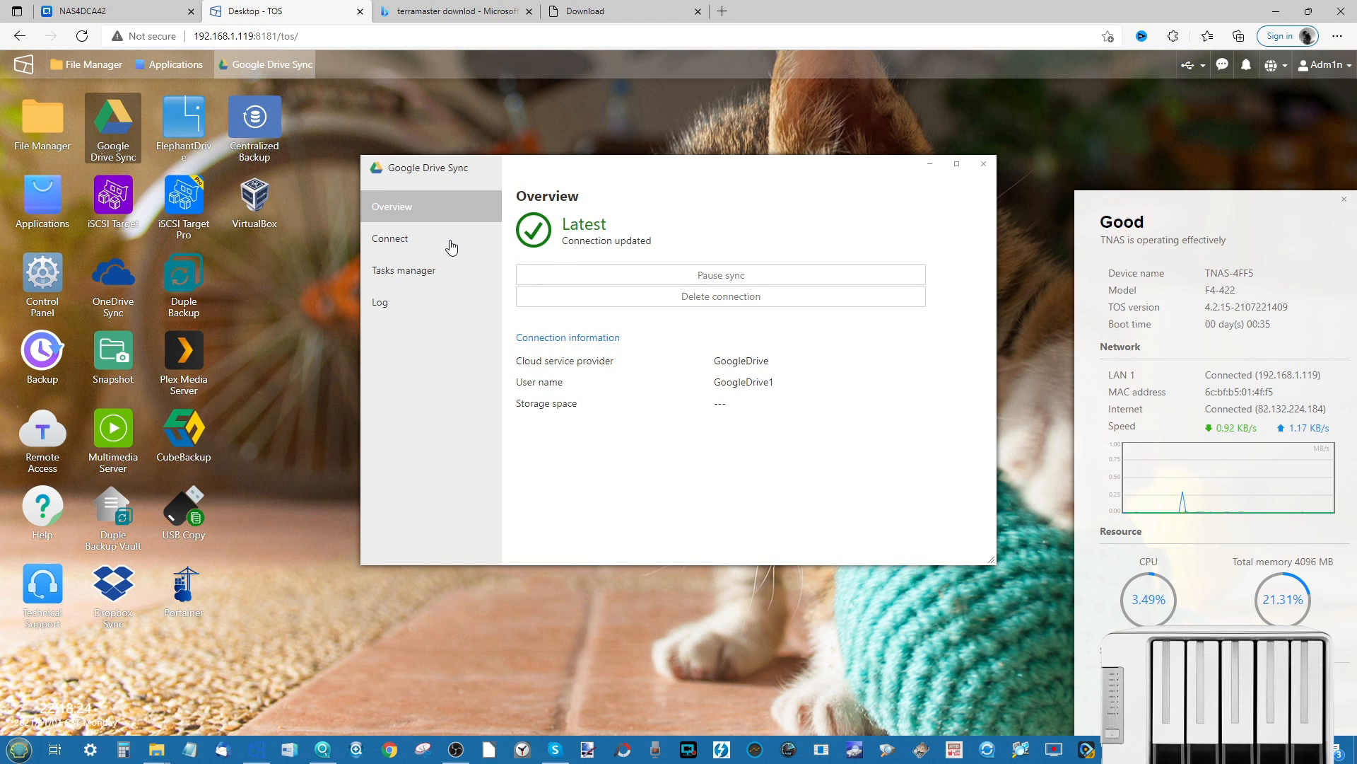
- Check the appdata and public shares in File Manager, then close Google Drive Sync
left_click(61, 109)
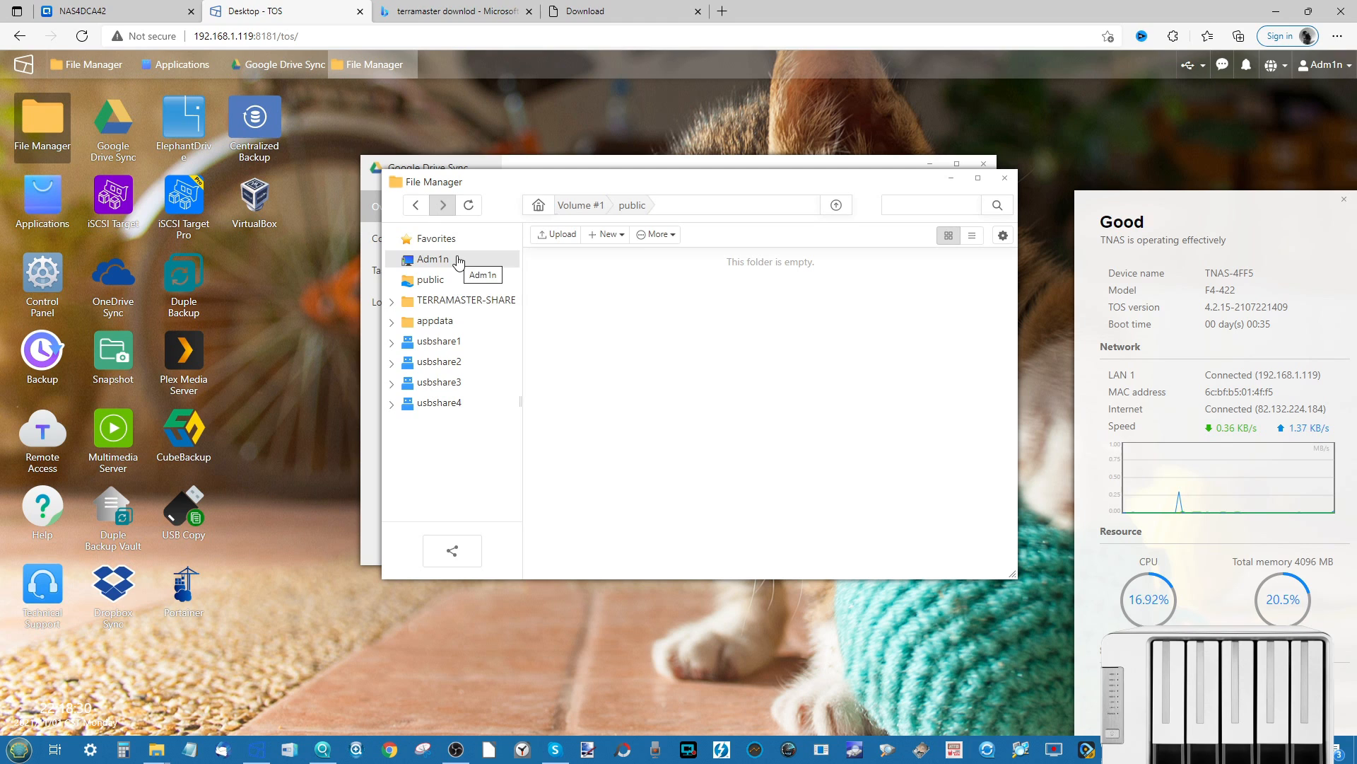
left_click(447, 319)
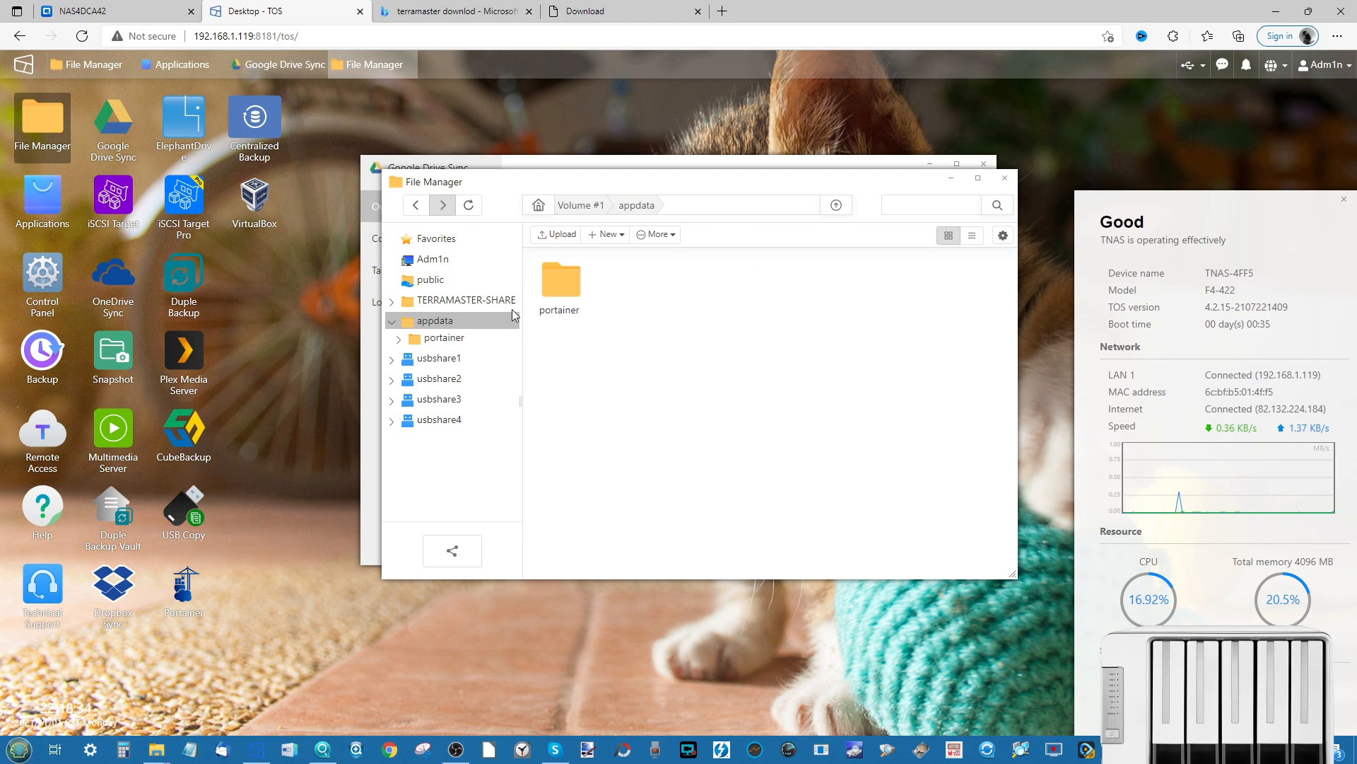
left_click(423, 279)
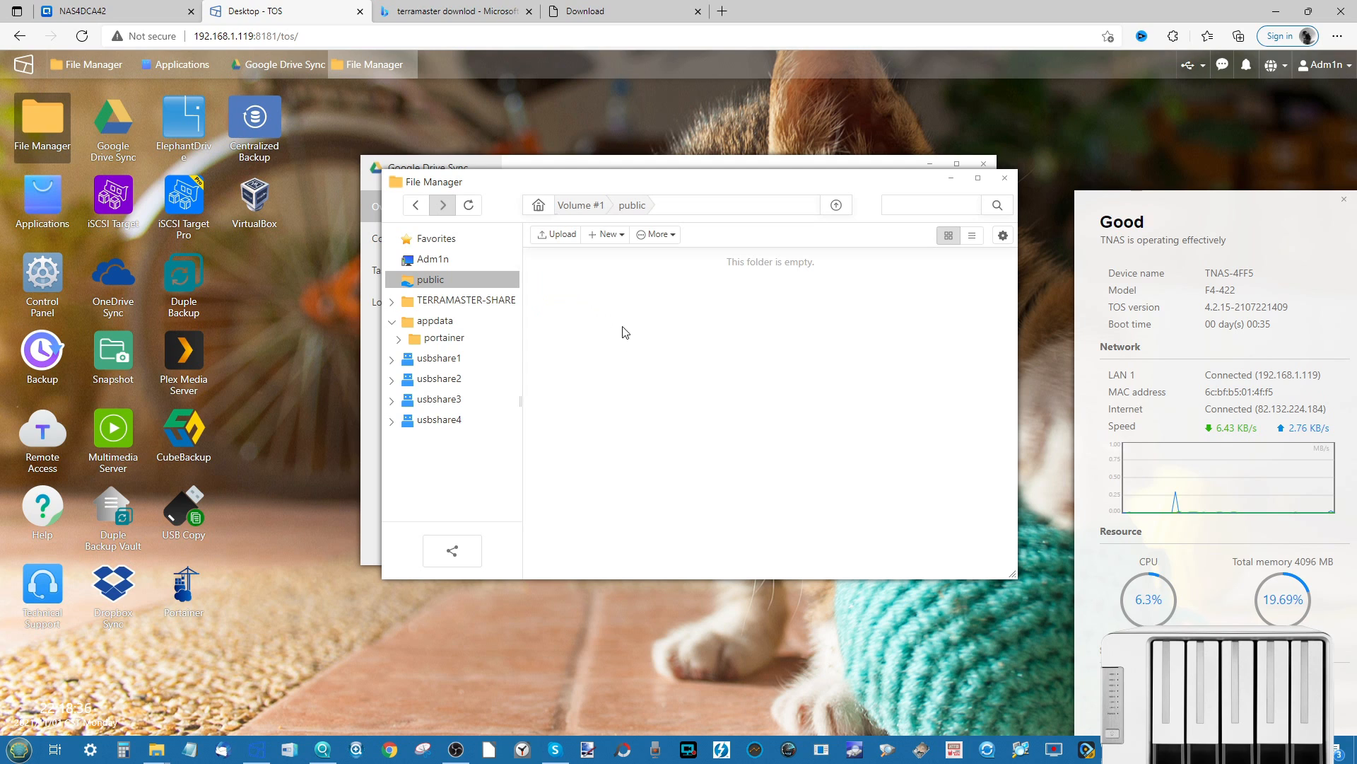
left_click(952, 177)
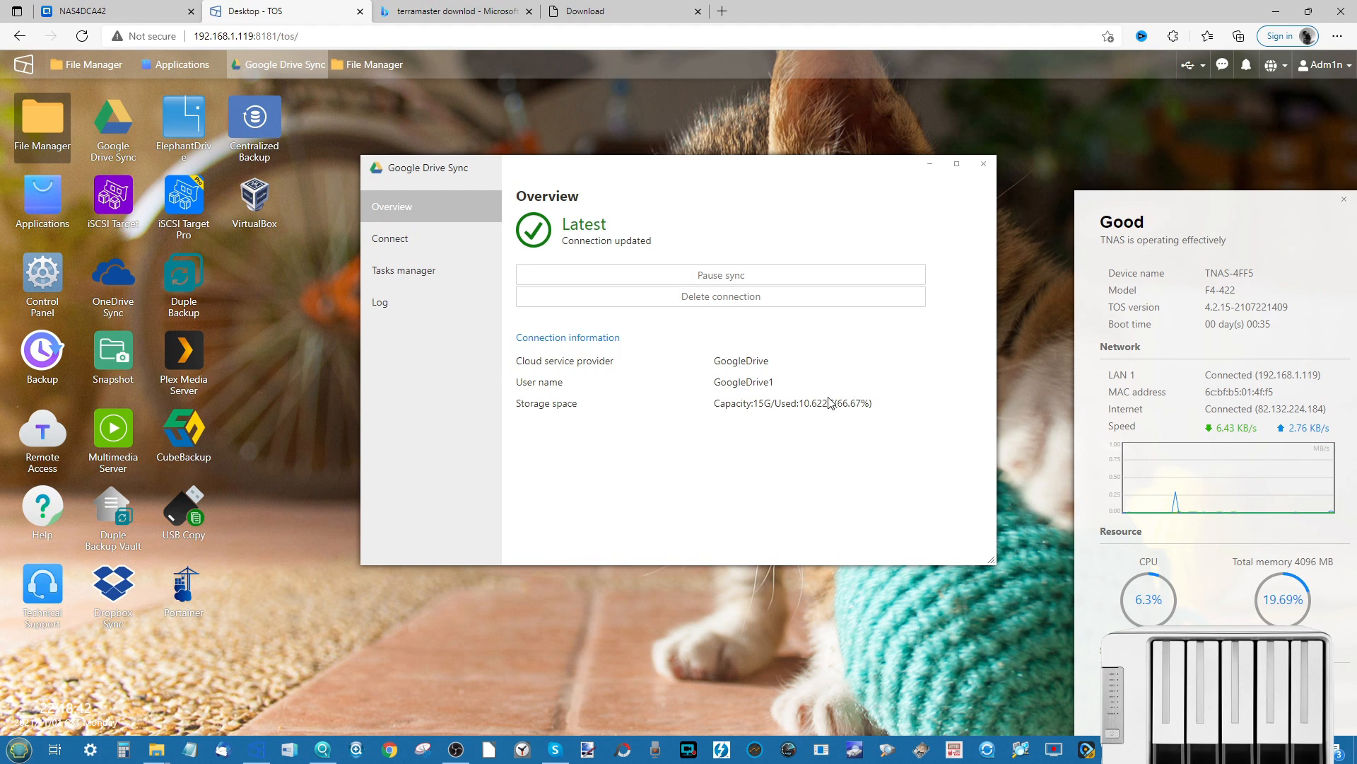
left_click(983, 164)
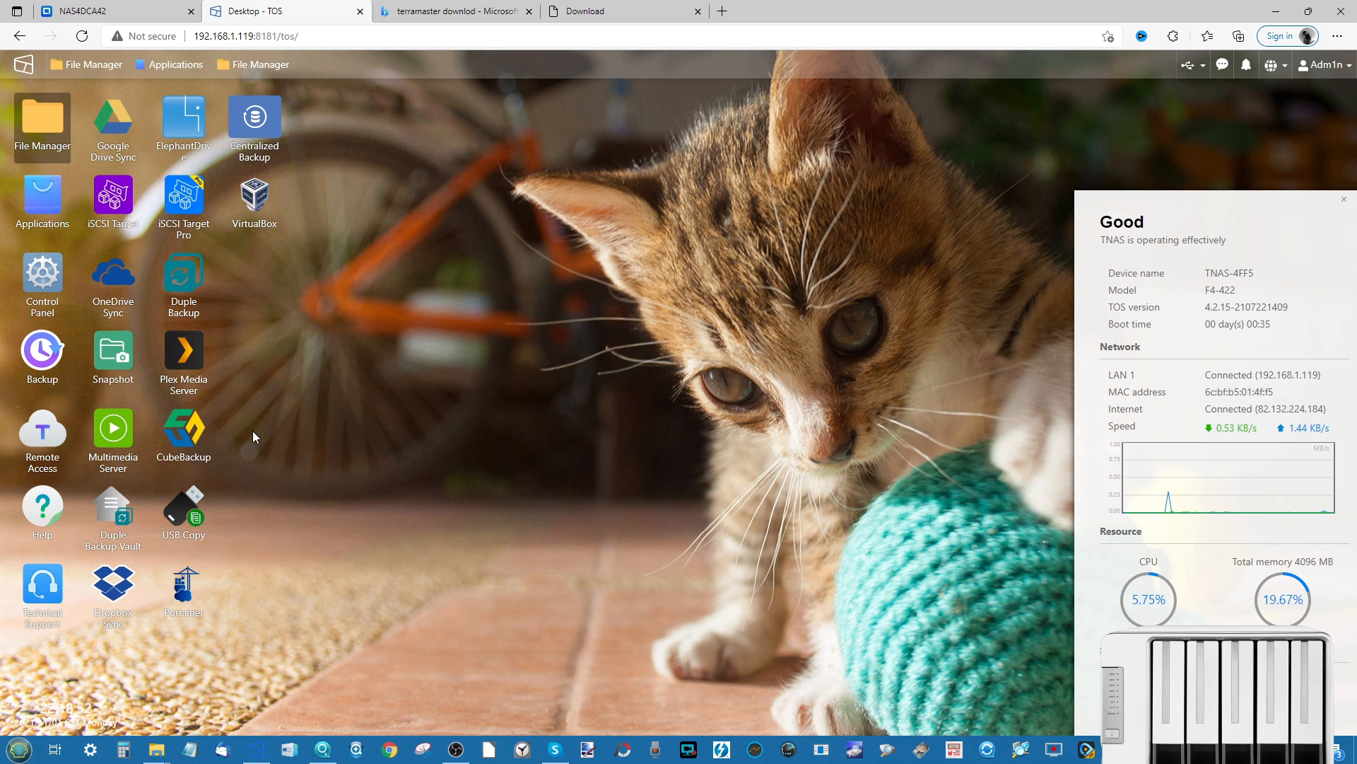
- Preview CubeBackup's wizard up to the storage-location step, close it, and launch USB Copy
left_click(199, 422)
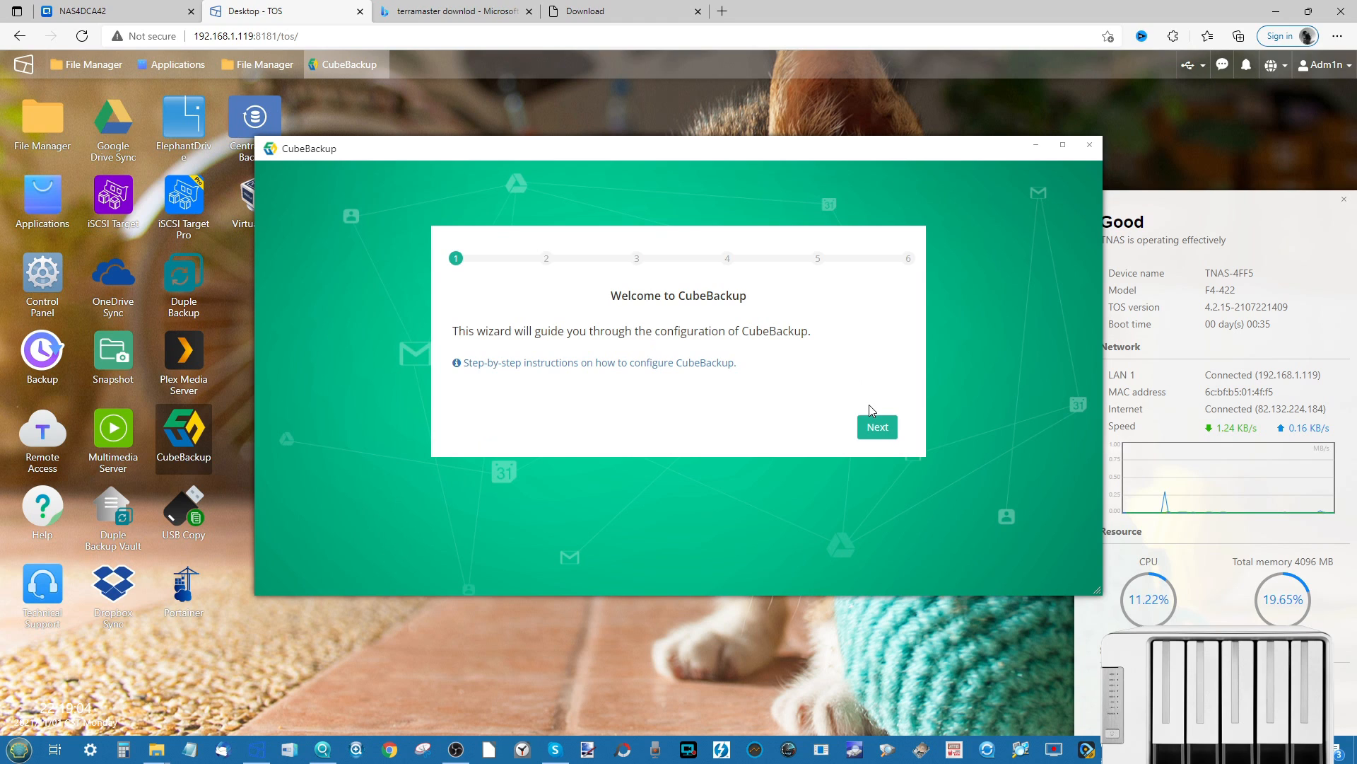
left_click(876, 427)
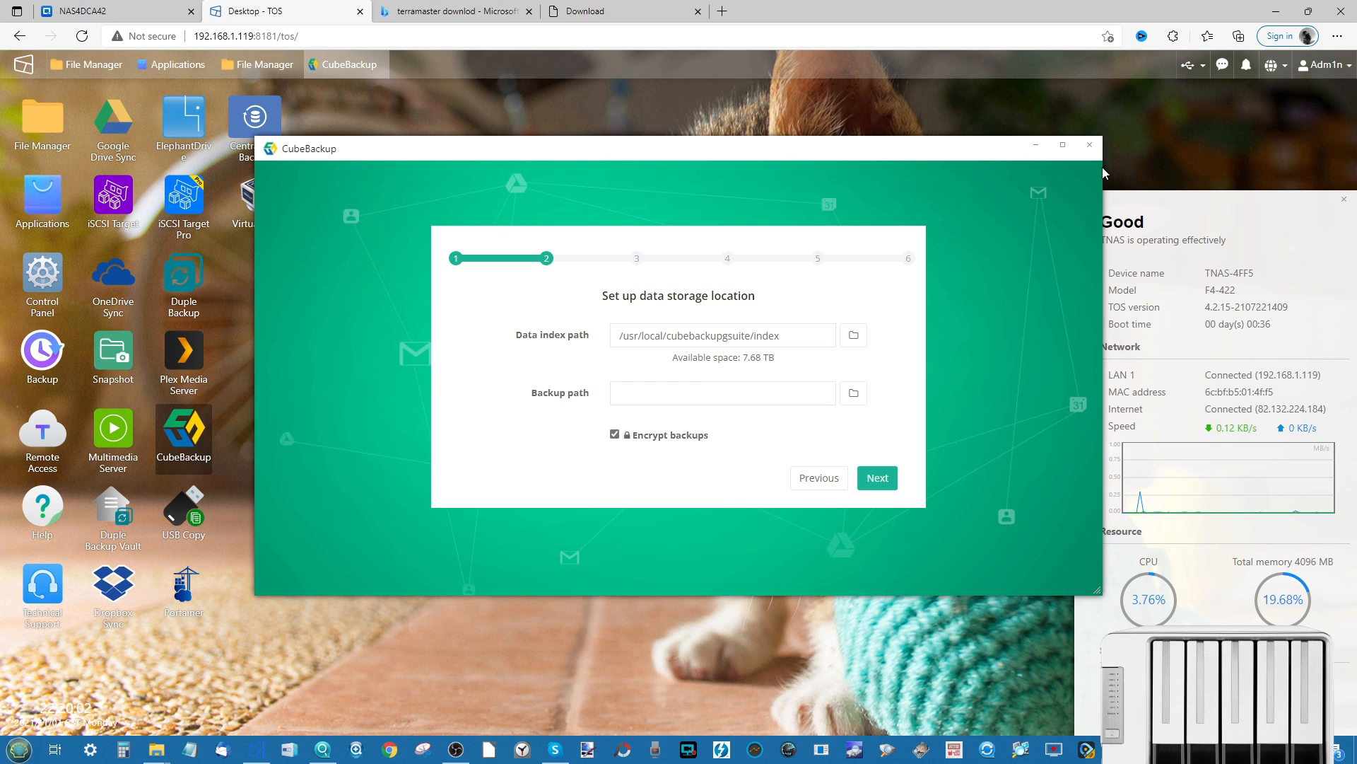
left_click(1092, 150)
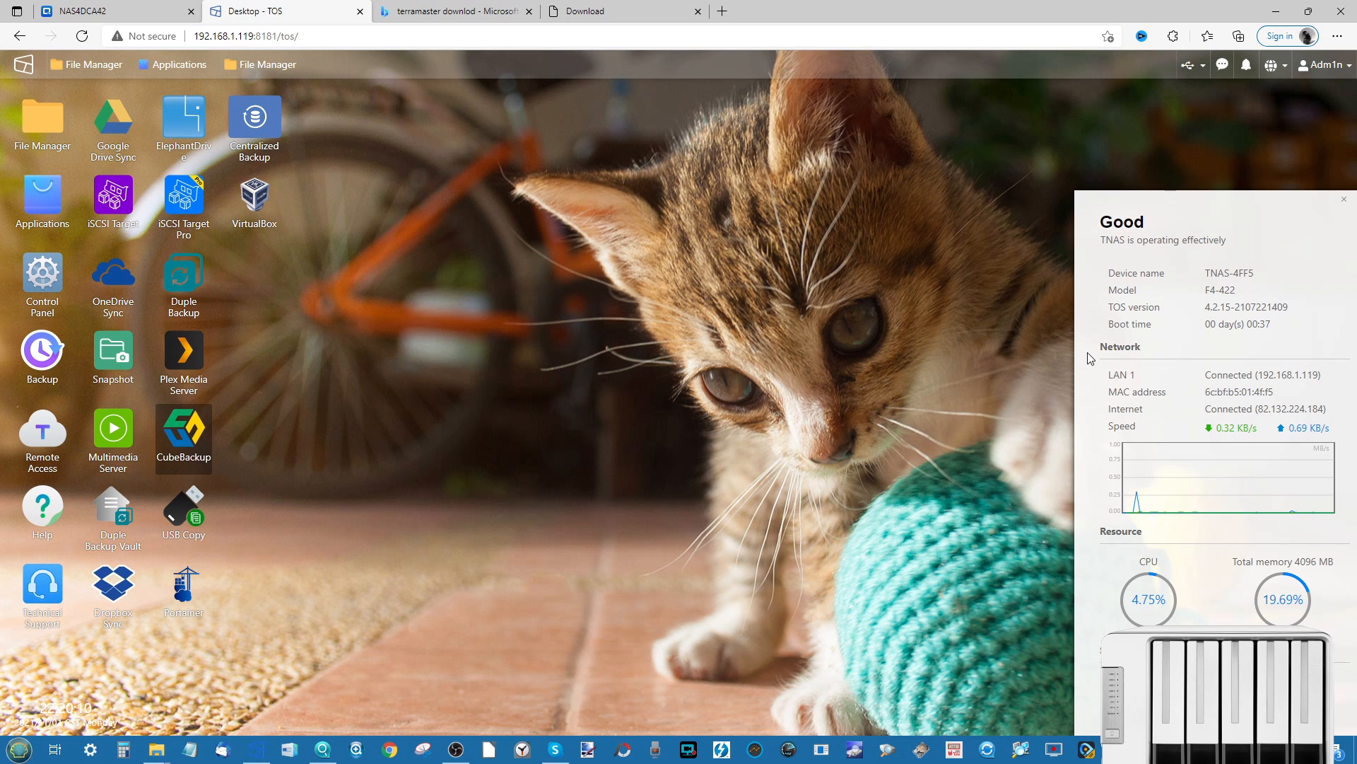
left_click(200, 519)
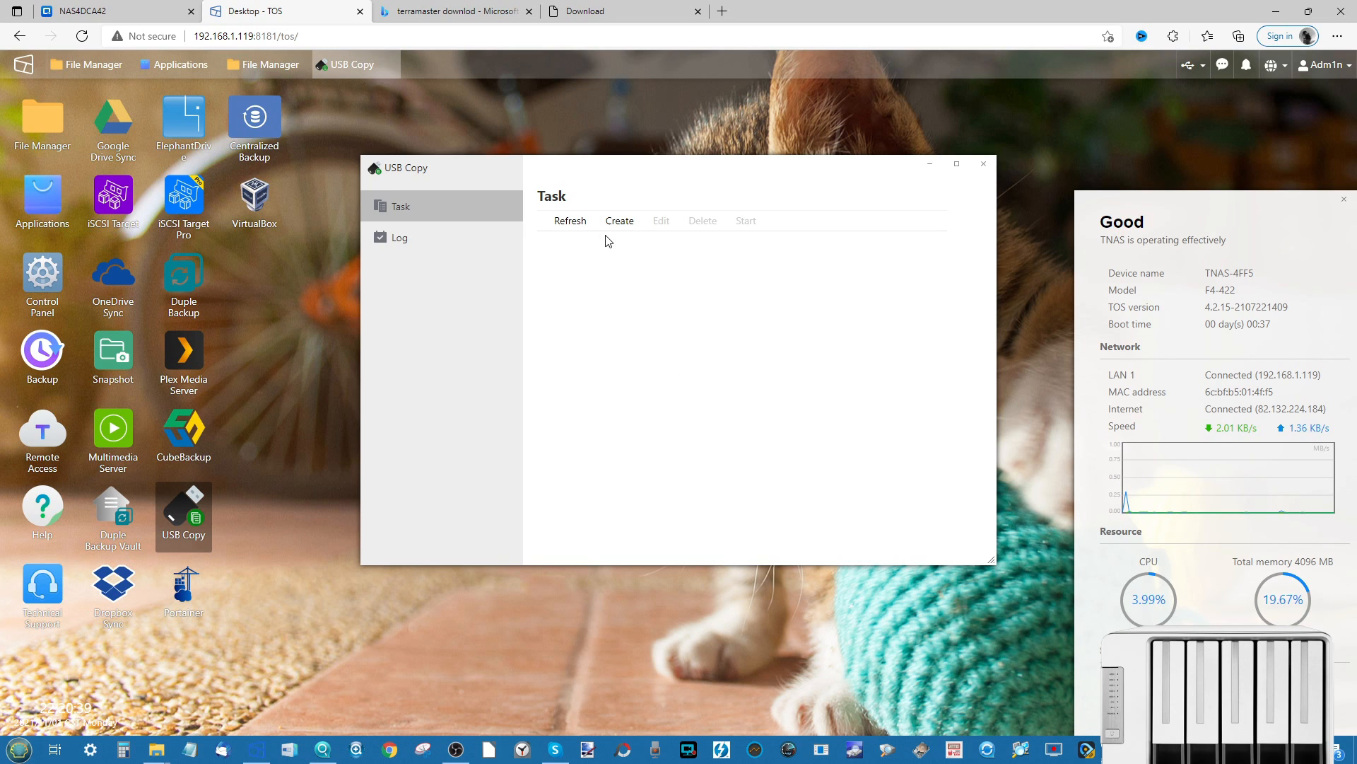
- Start a new USB Copy task from the Task page
left_click(620, 223)
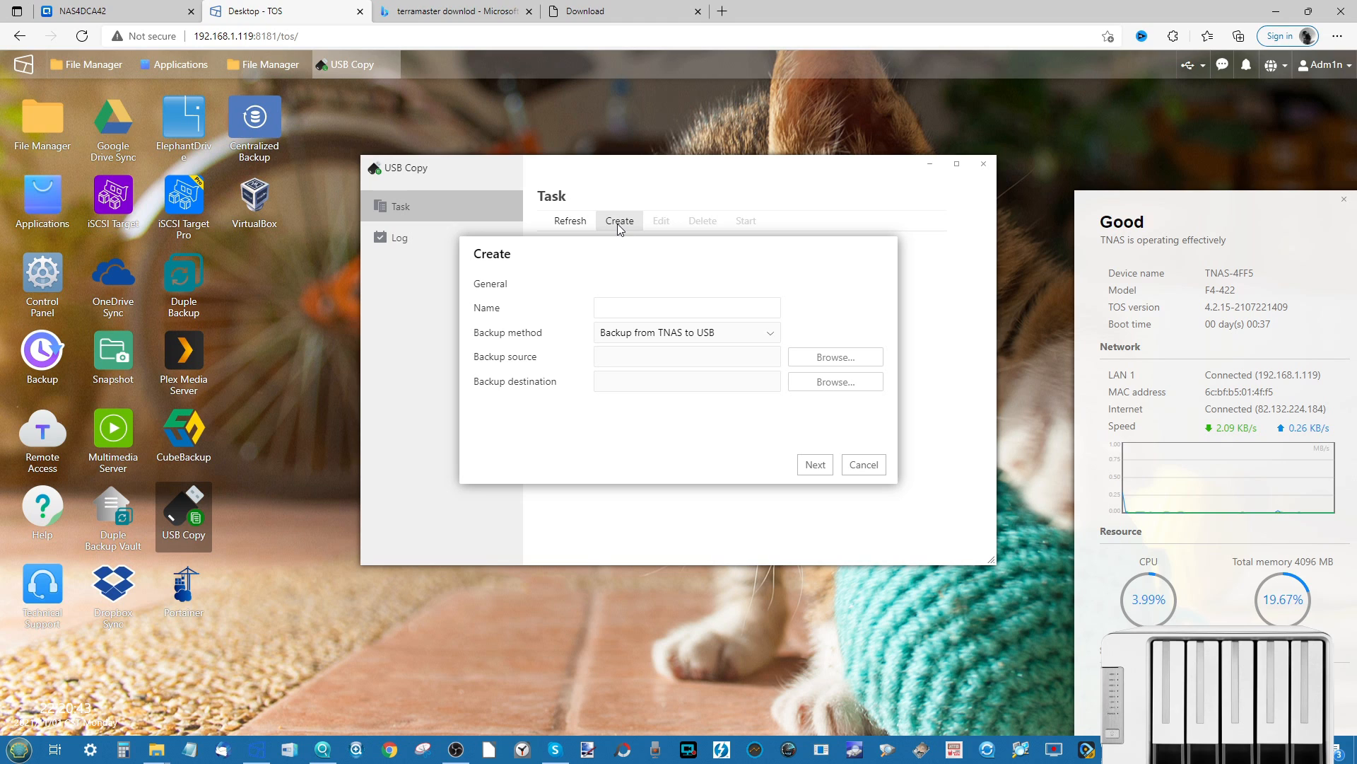
- Name the USB Copy task TUSB and set its direction to copy from USB to the NAS
left_click(621, 298)
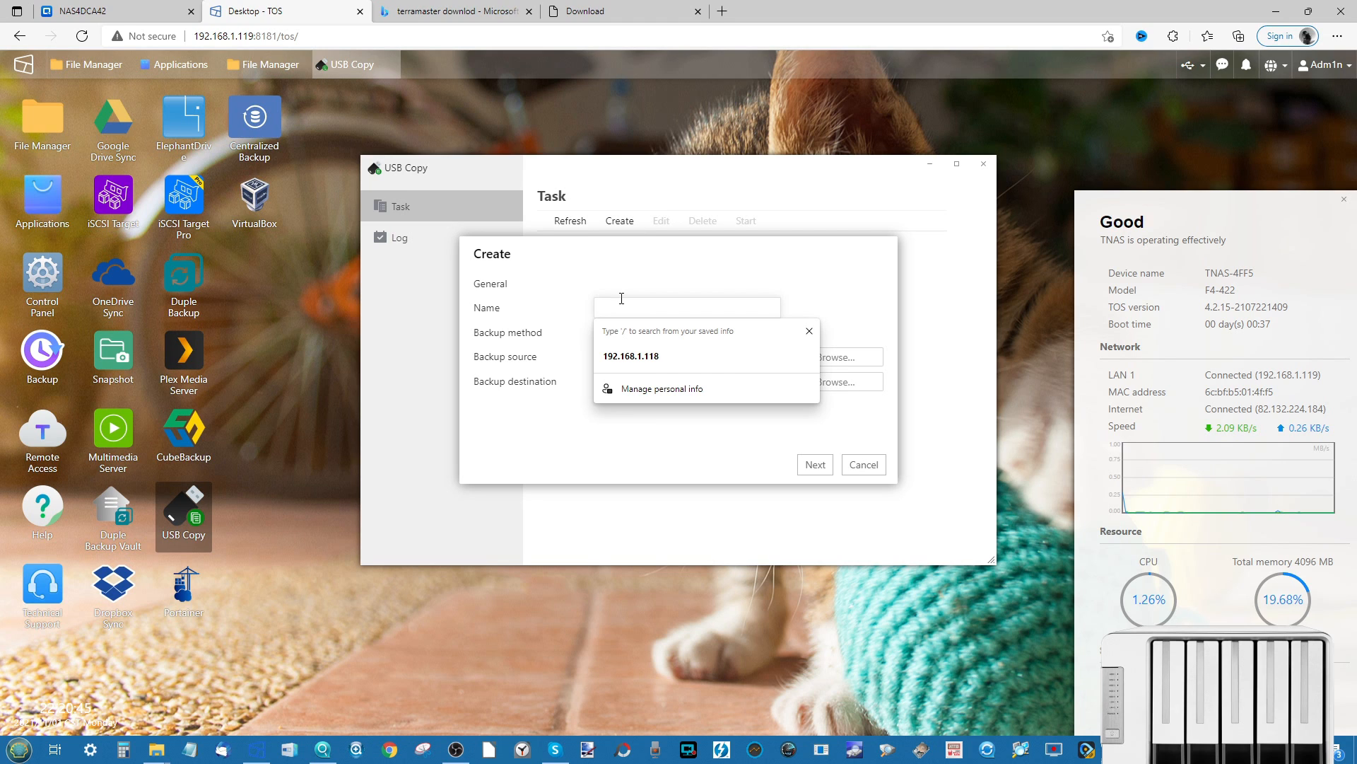
type("TUSB")
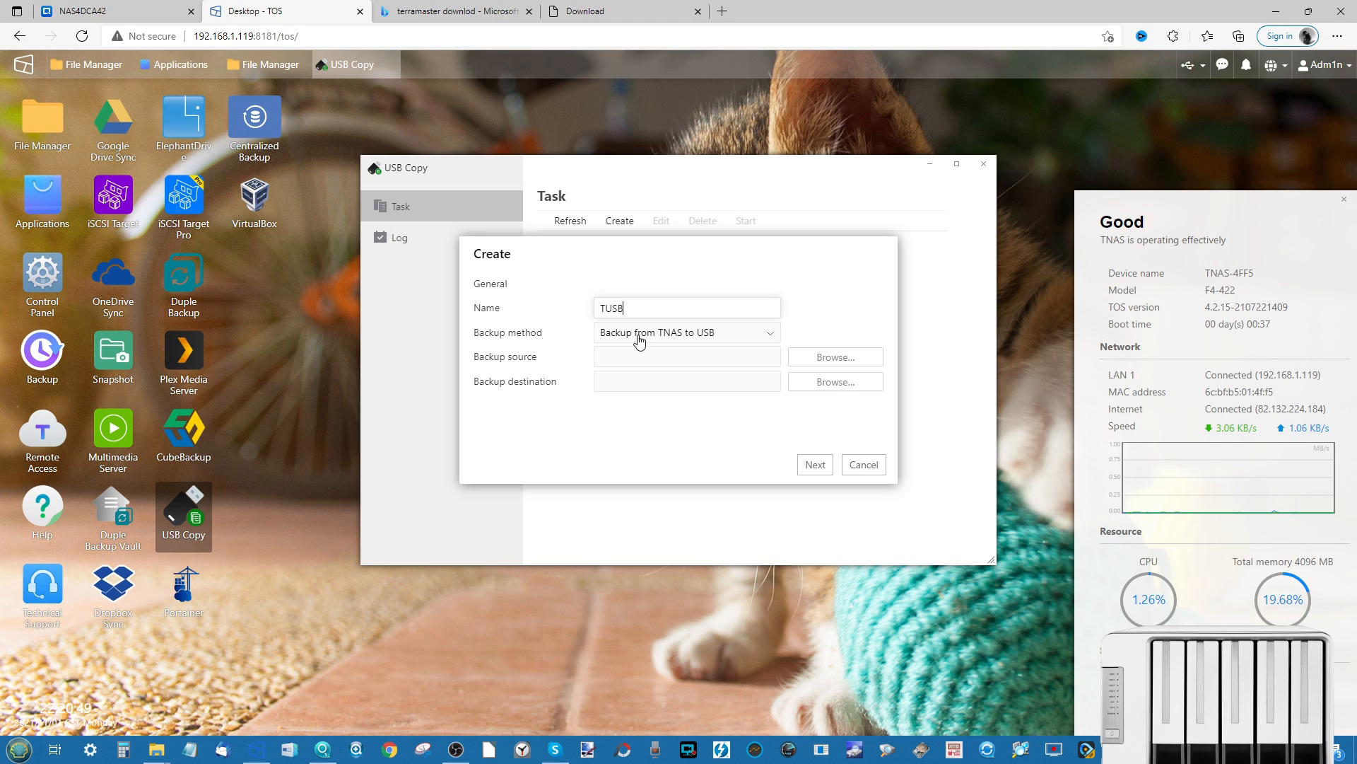
left_click(713, 338)
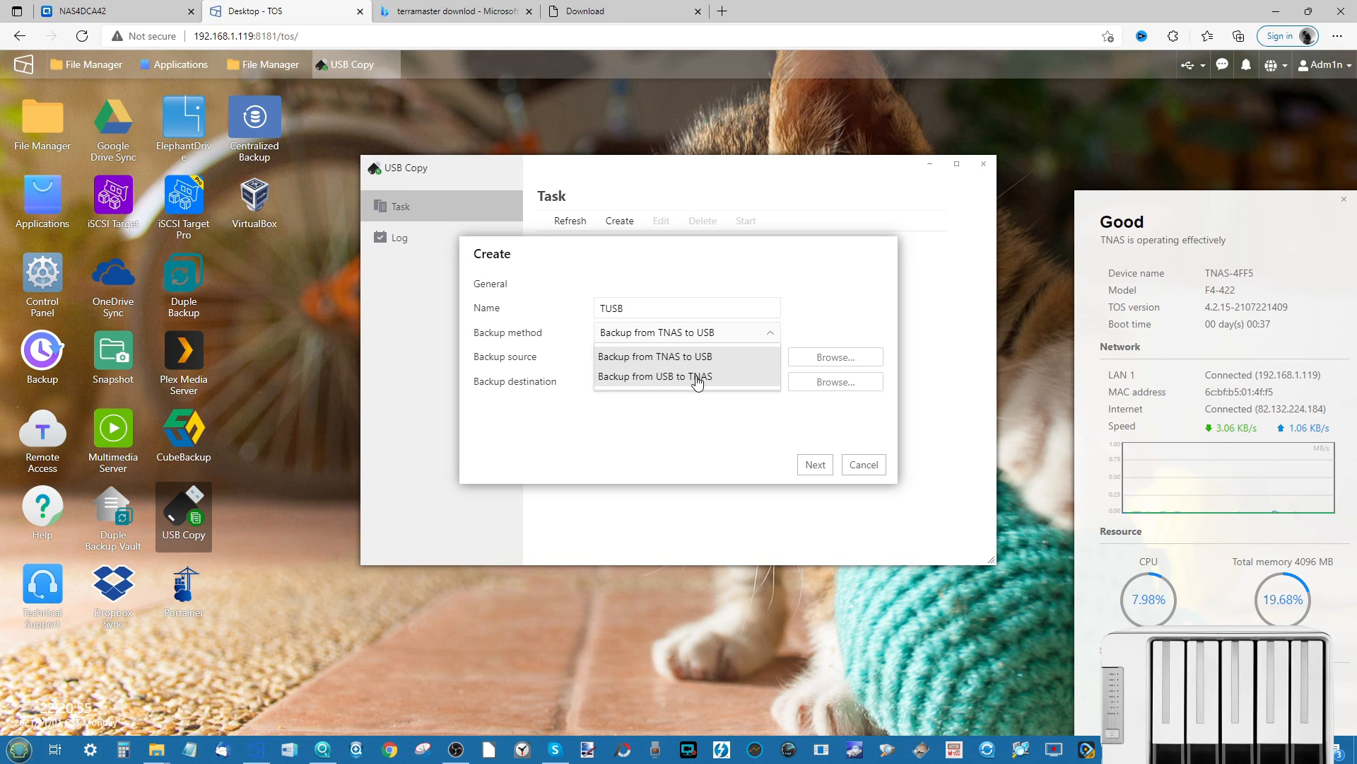
left_click(698, 378)
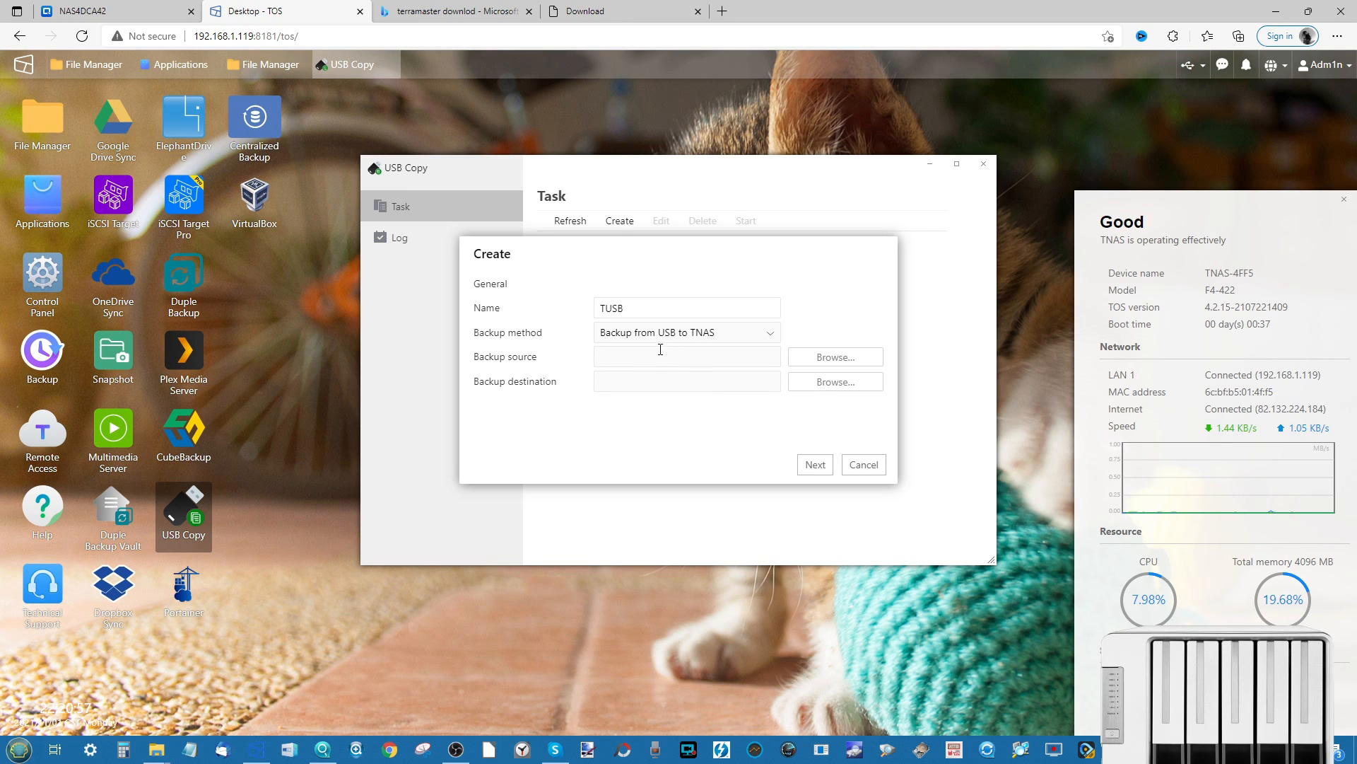
- Set the backup source to usbshare3's Patroit Viper VP4300 SSD Review folder
left_click(820, 362)
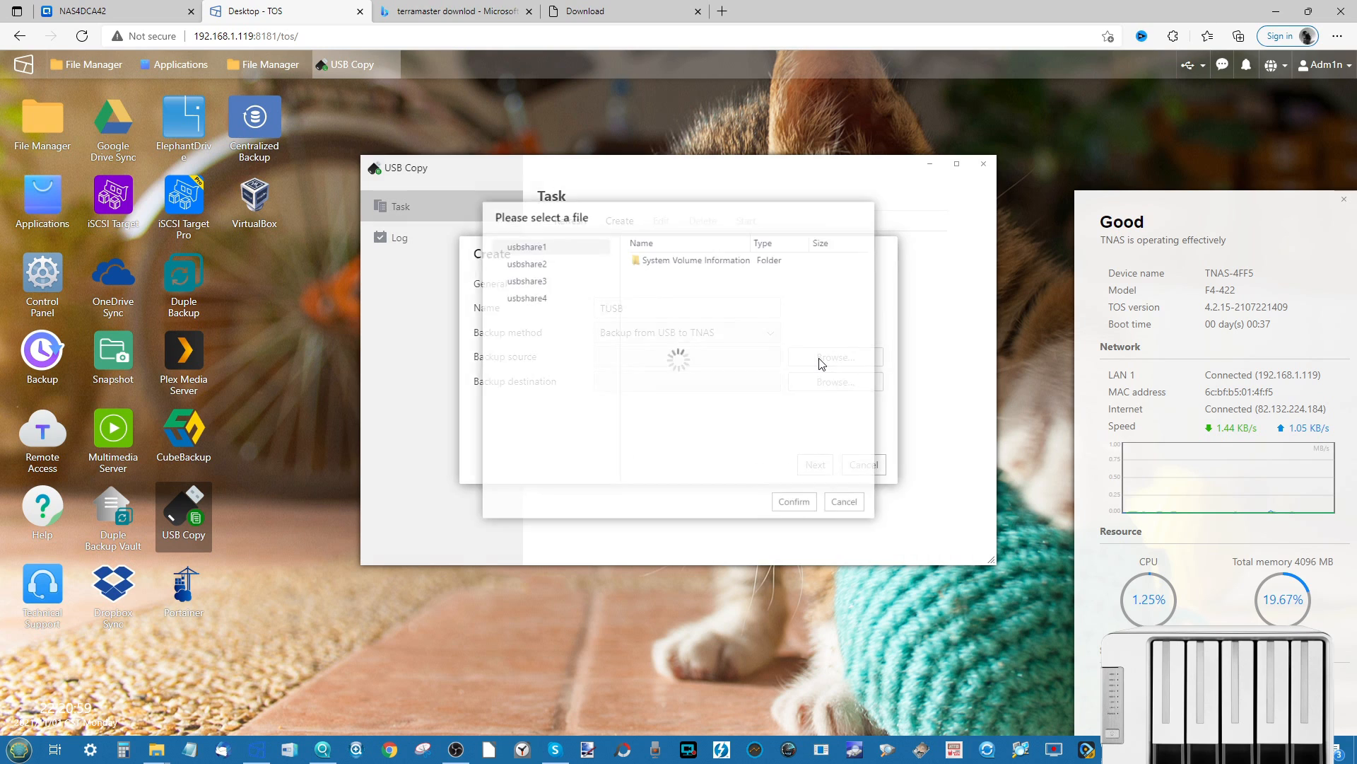
left_click(513, 273)
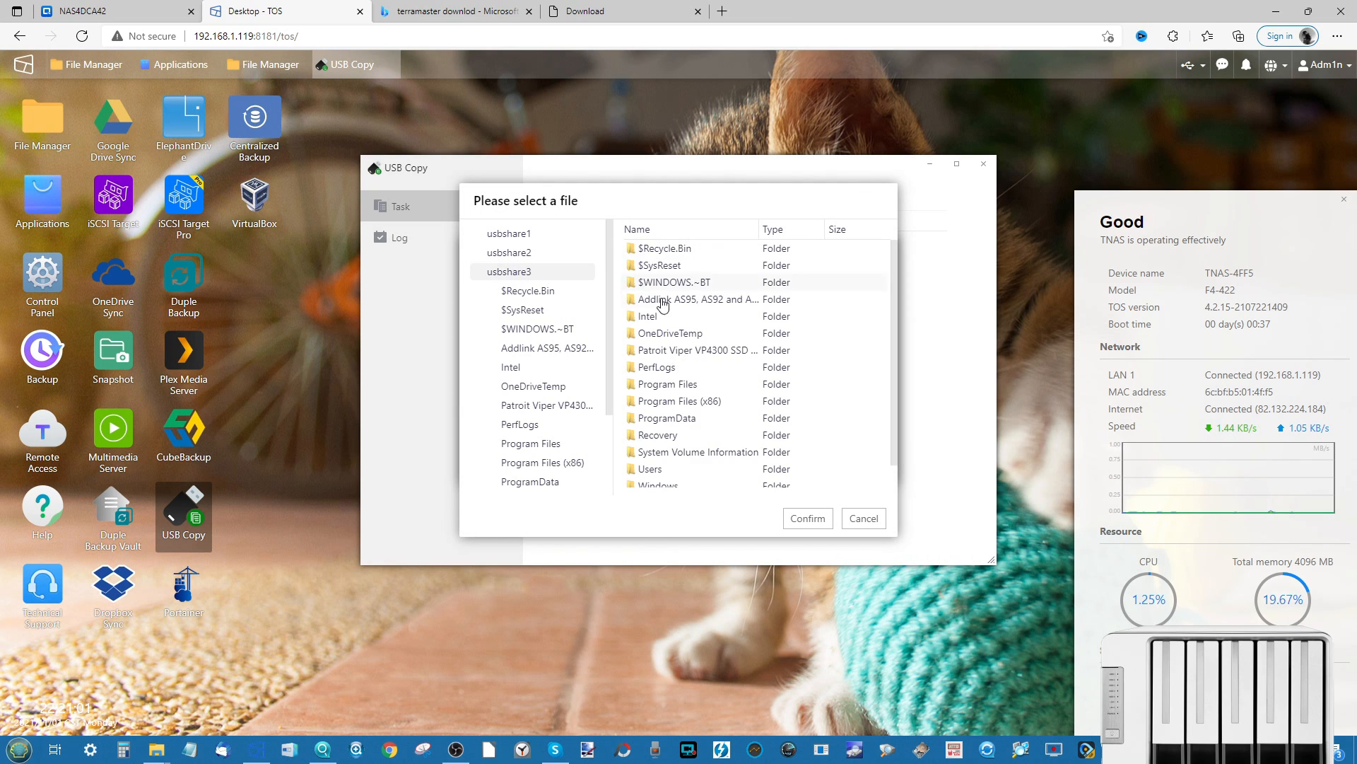
scroll(659, 305, "down", 1)
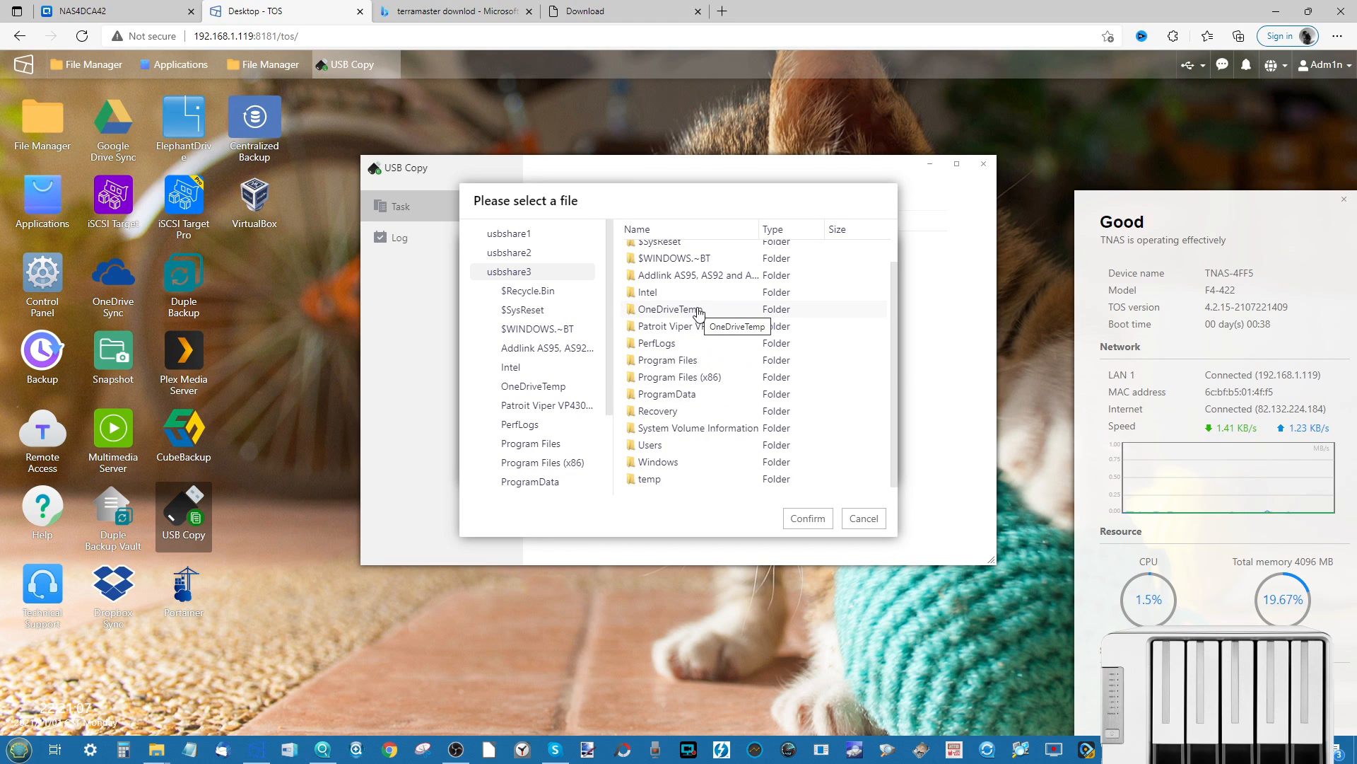
left_click(683, 331)
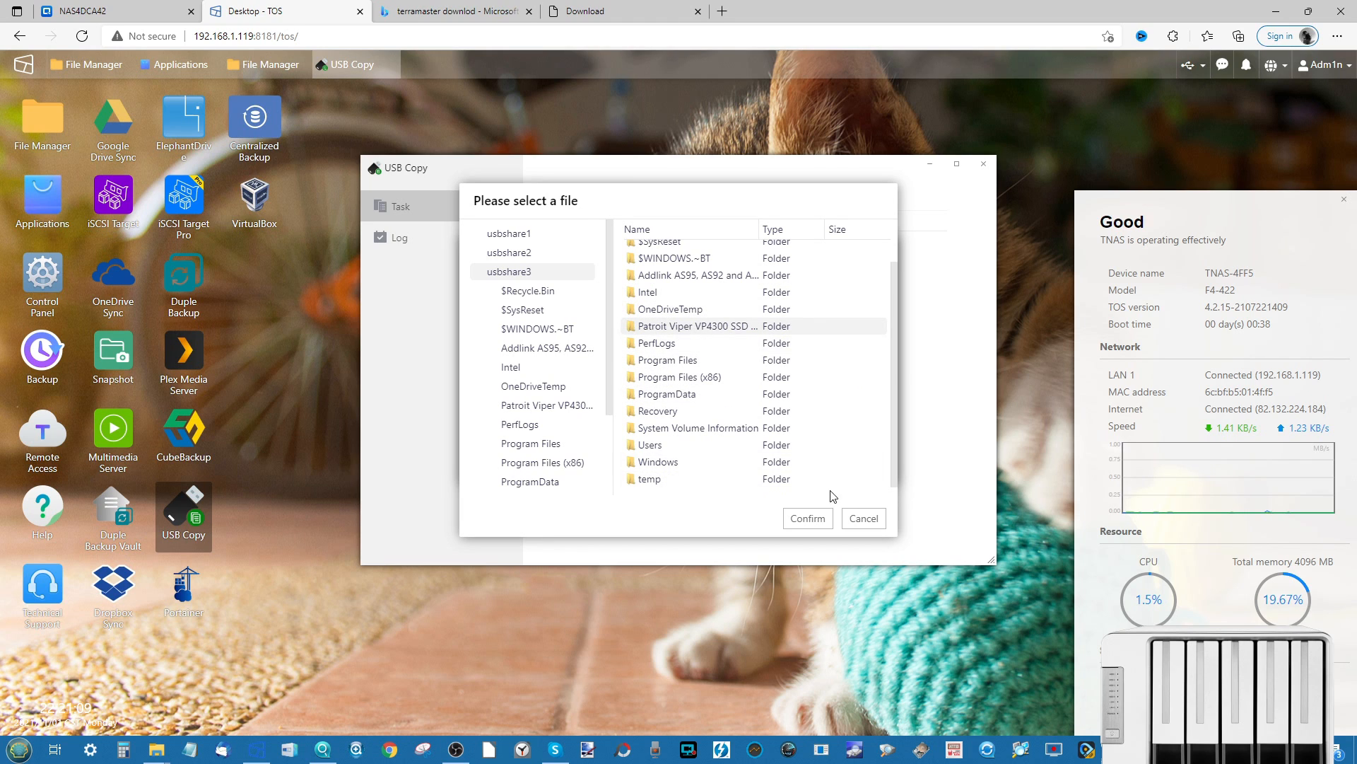
left_click(806, 518)
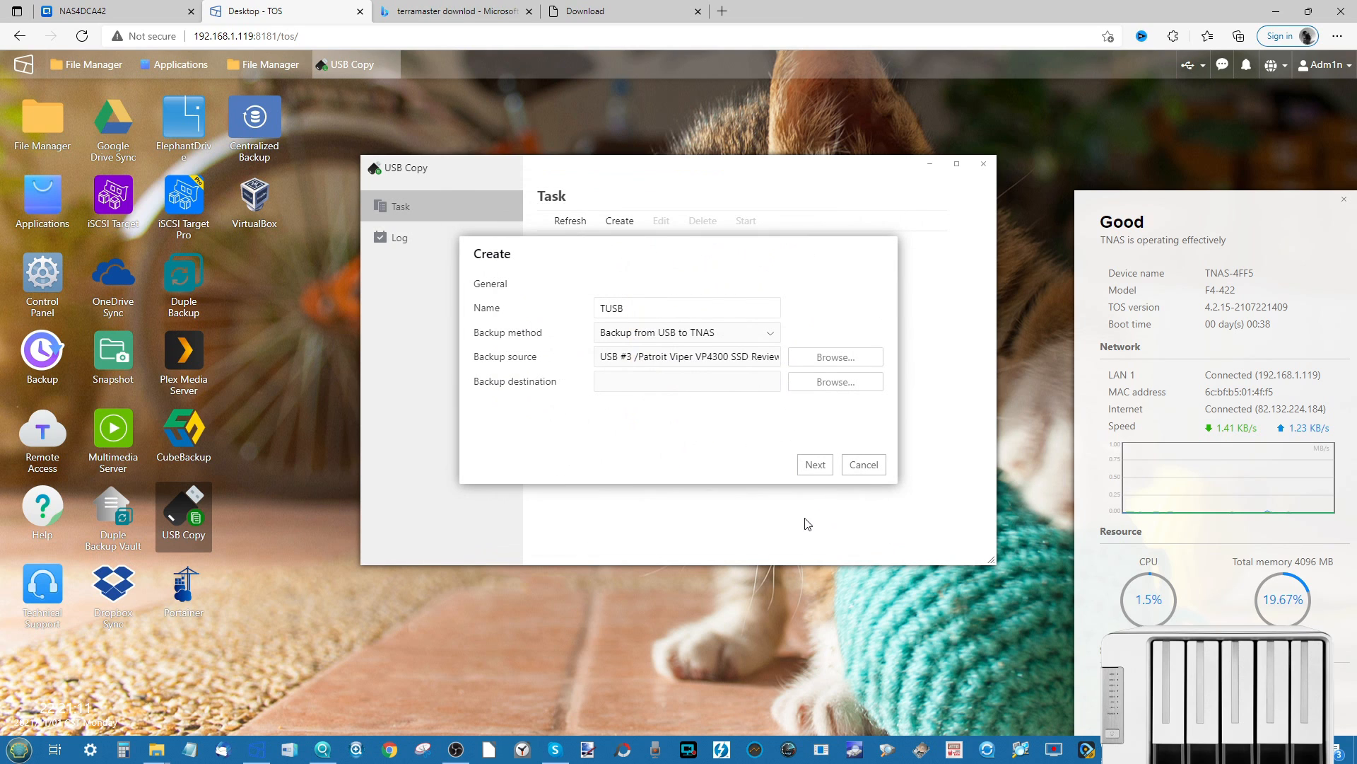
- Set the backup destination to the public share on Volume #1
left_click(844, 388)
left_click(509, 274)
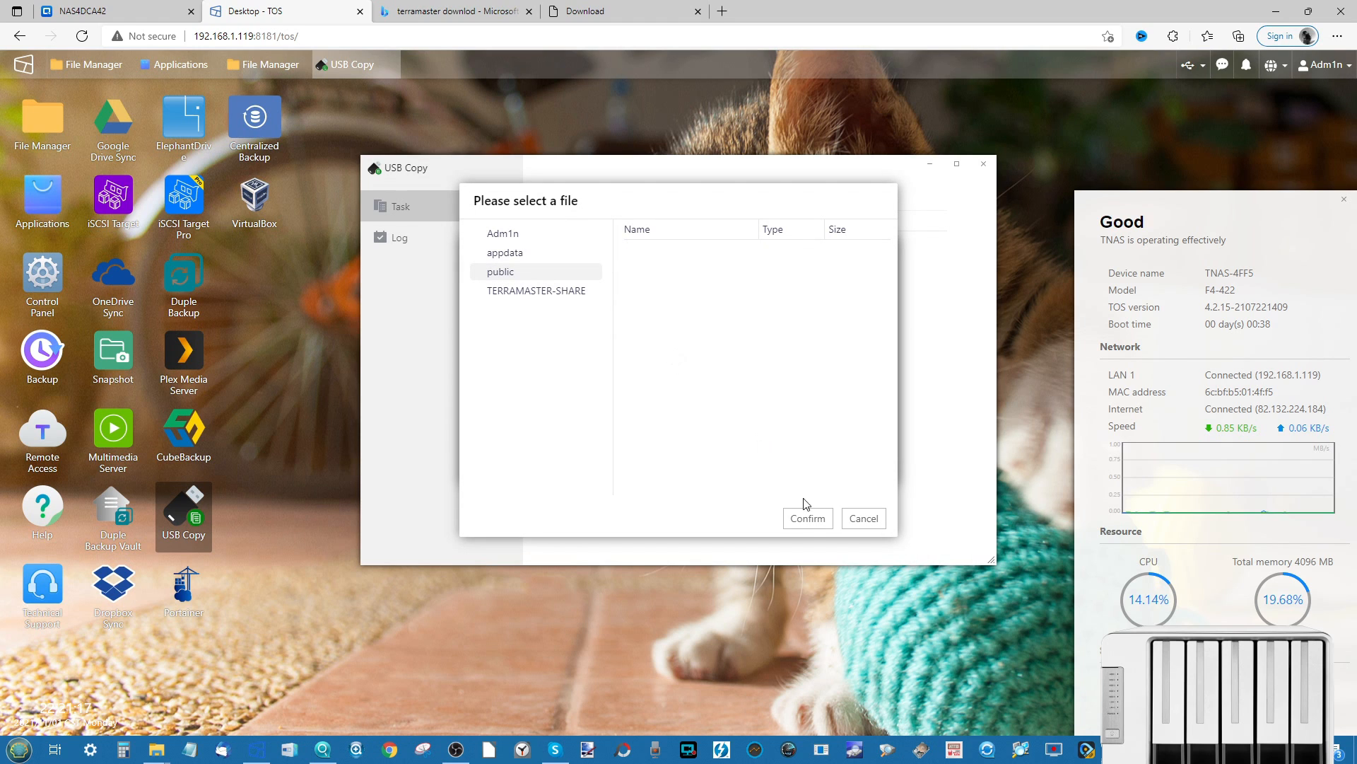
left_click(810, 522)
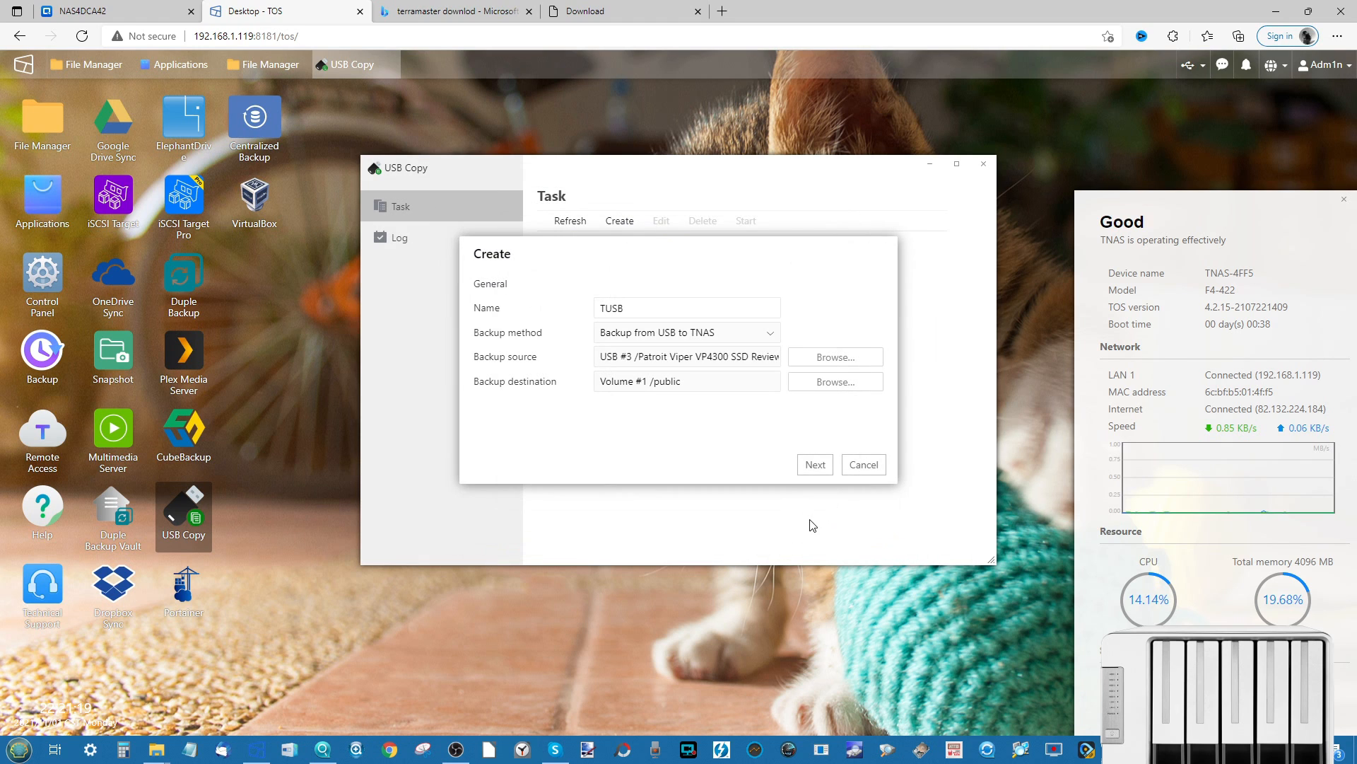
left_click(815, 465)
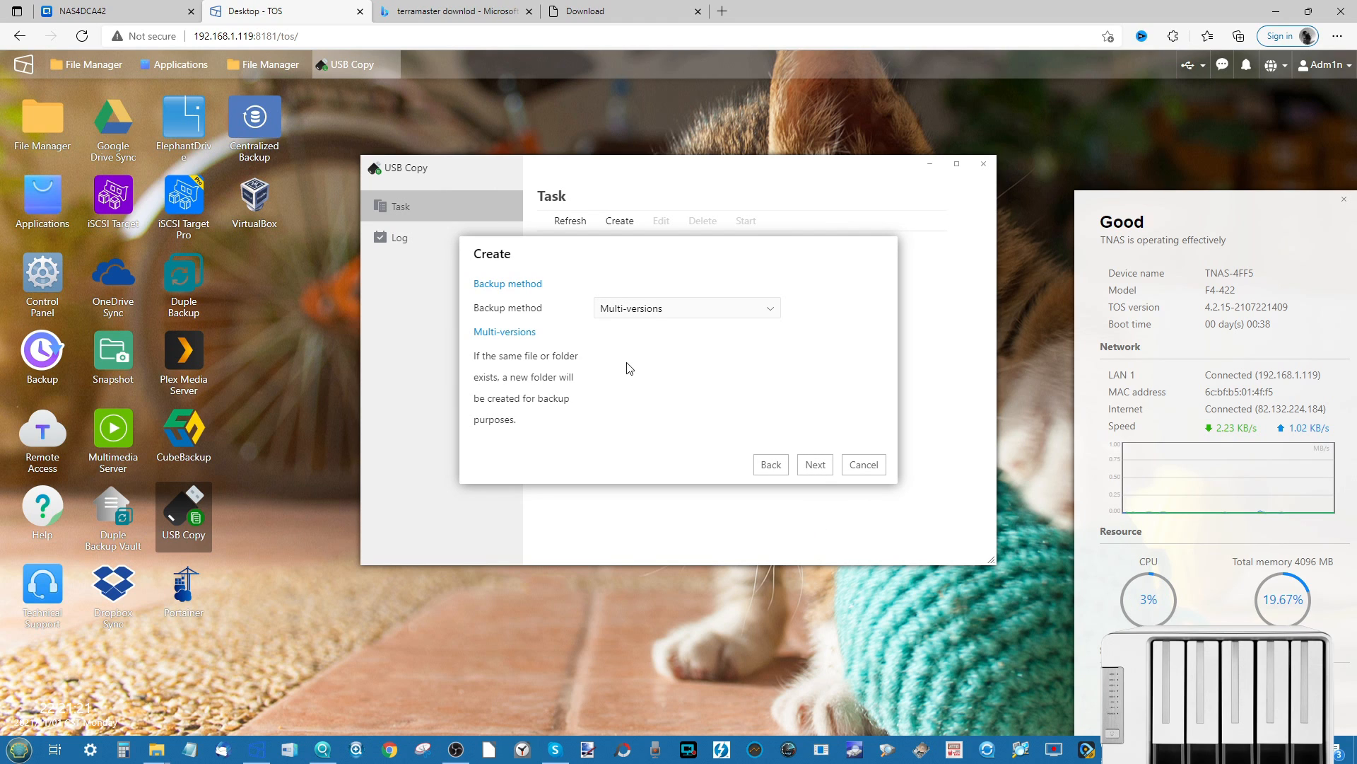
- Keep Multi-versions as the TUSB task's backup method
left_click(636, 311)
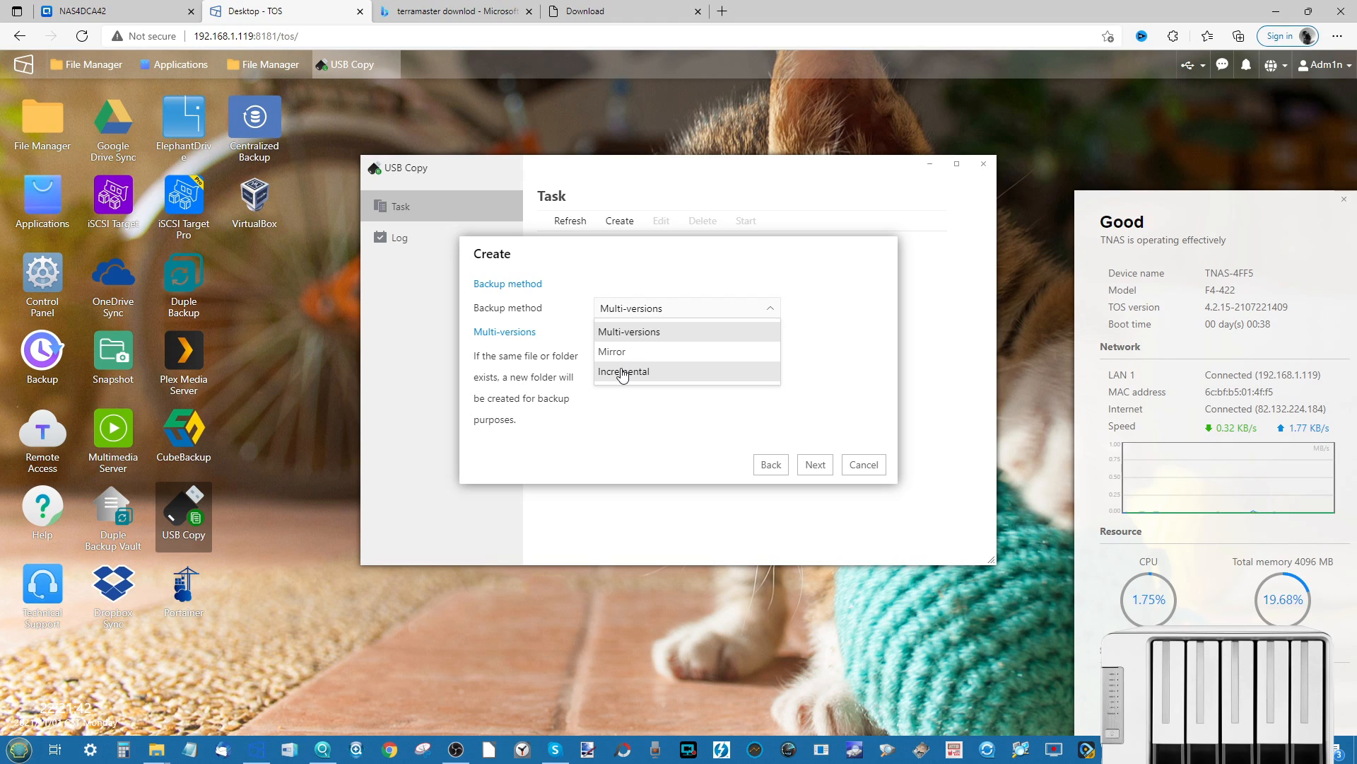
left_click(649, 338)
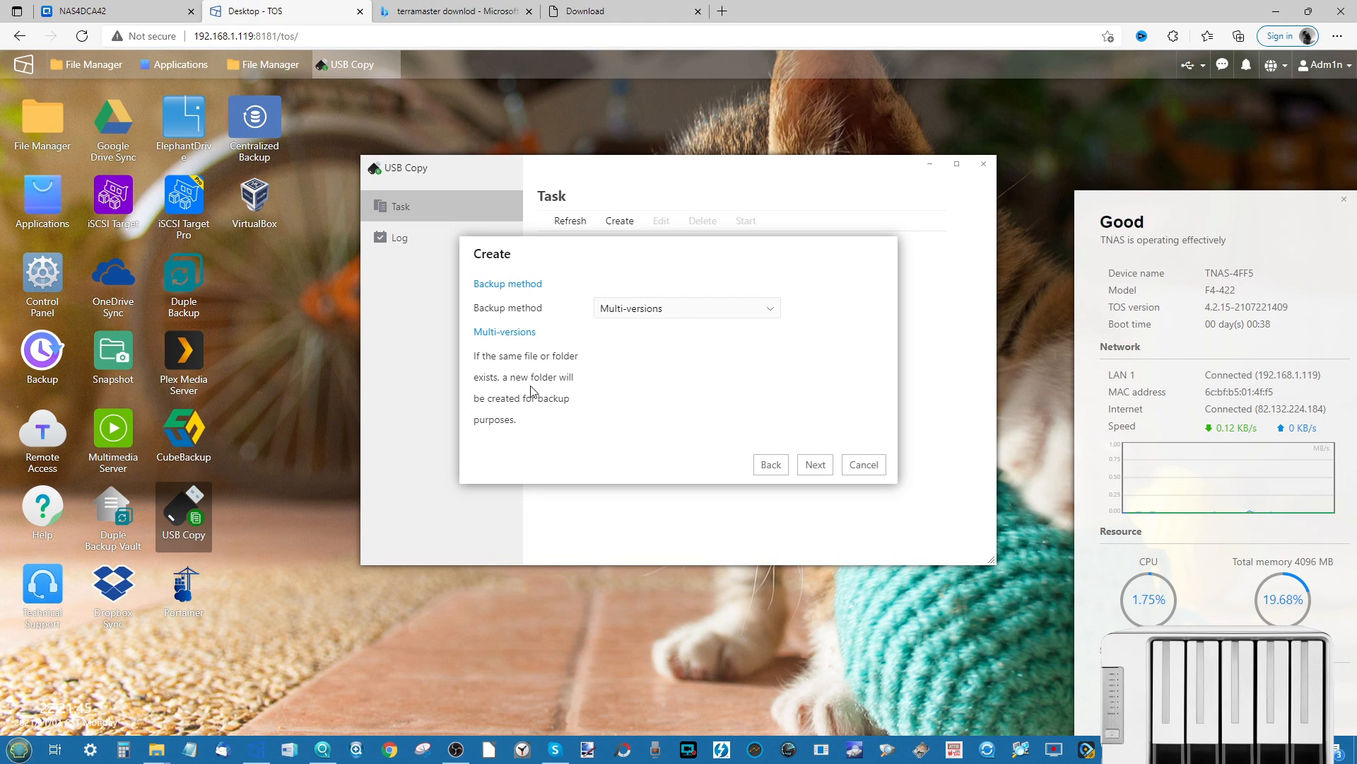
left_click(815, 465)
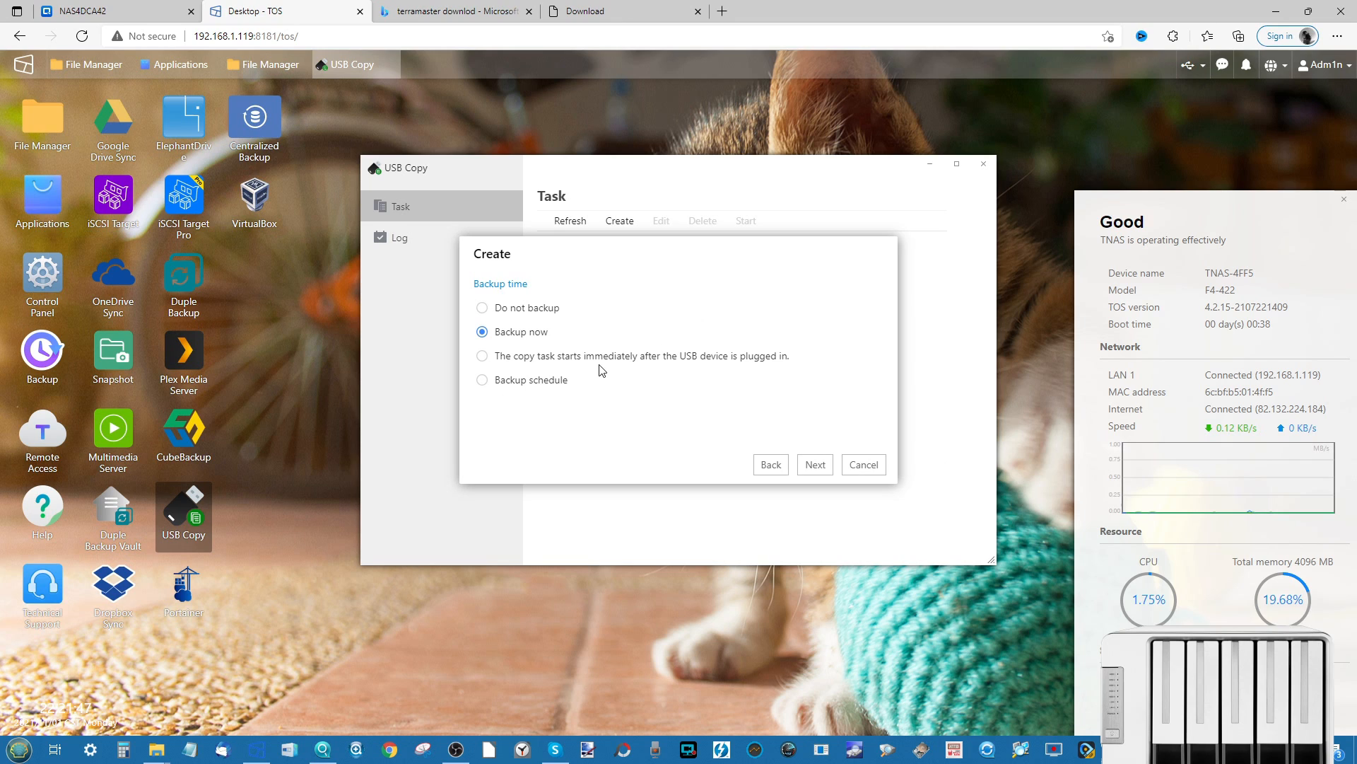
- Compare the backup time options and settle on Backup now before reaching the summary
left_click(481, 331)
left_click(483, 356)
left_click(482, 381)
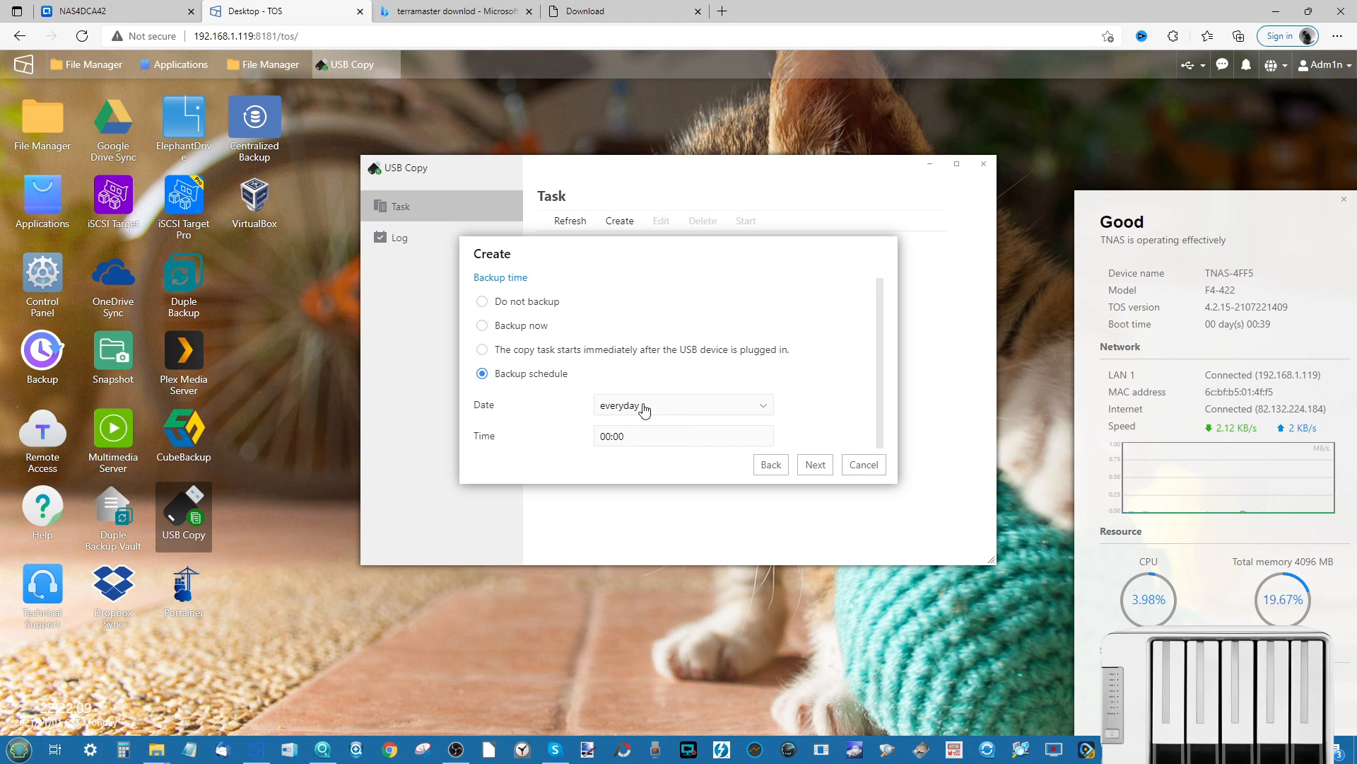
left_click(482, 326)
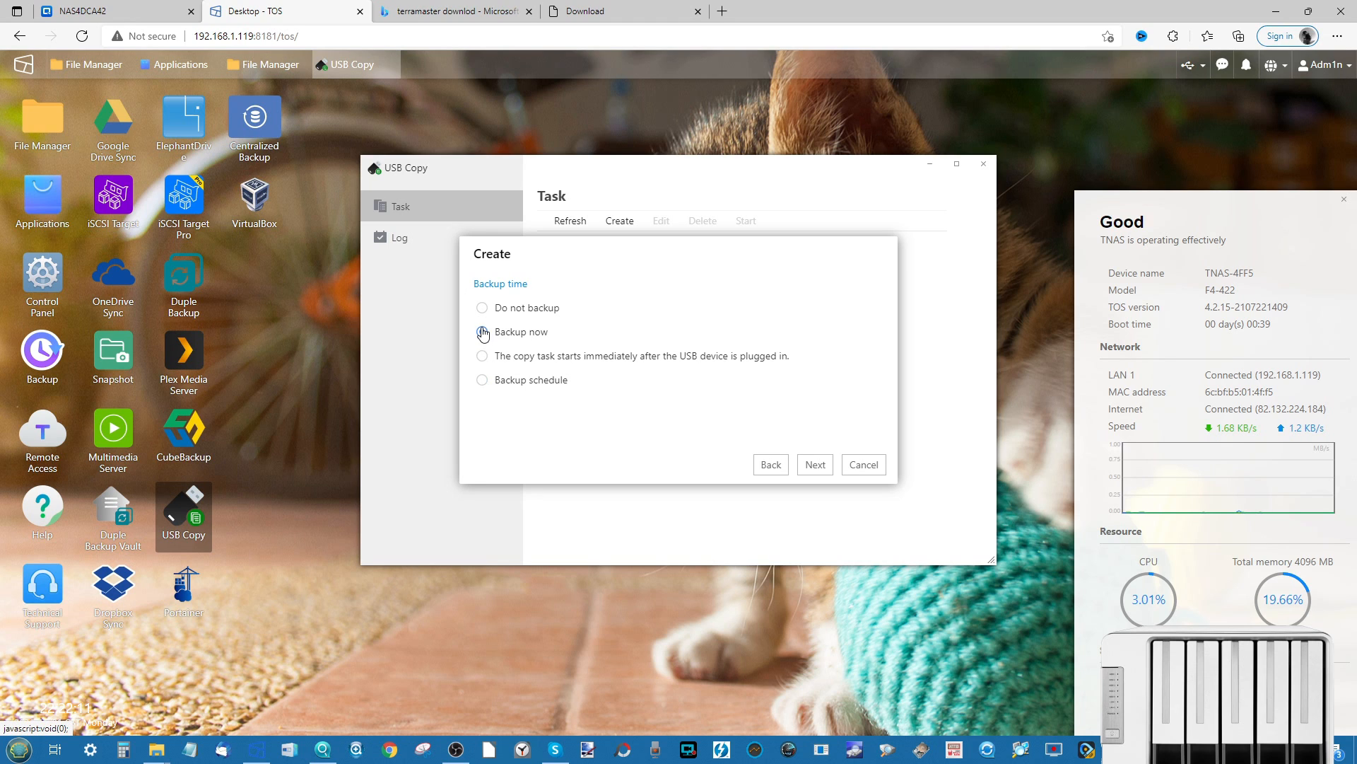
left_click(814, 465)
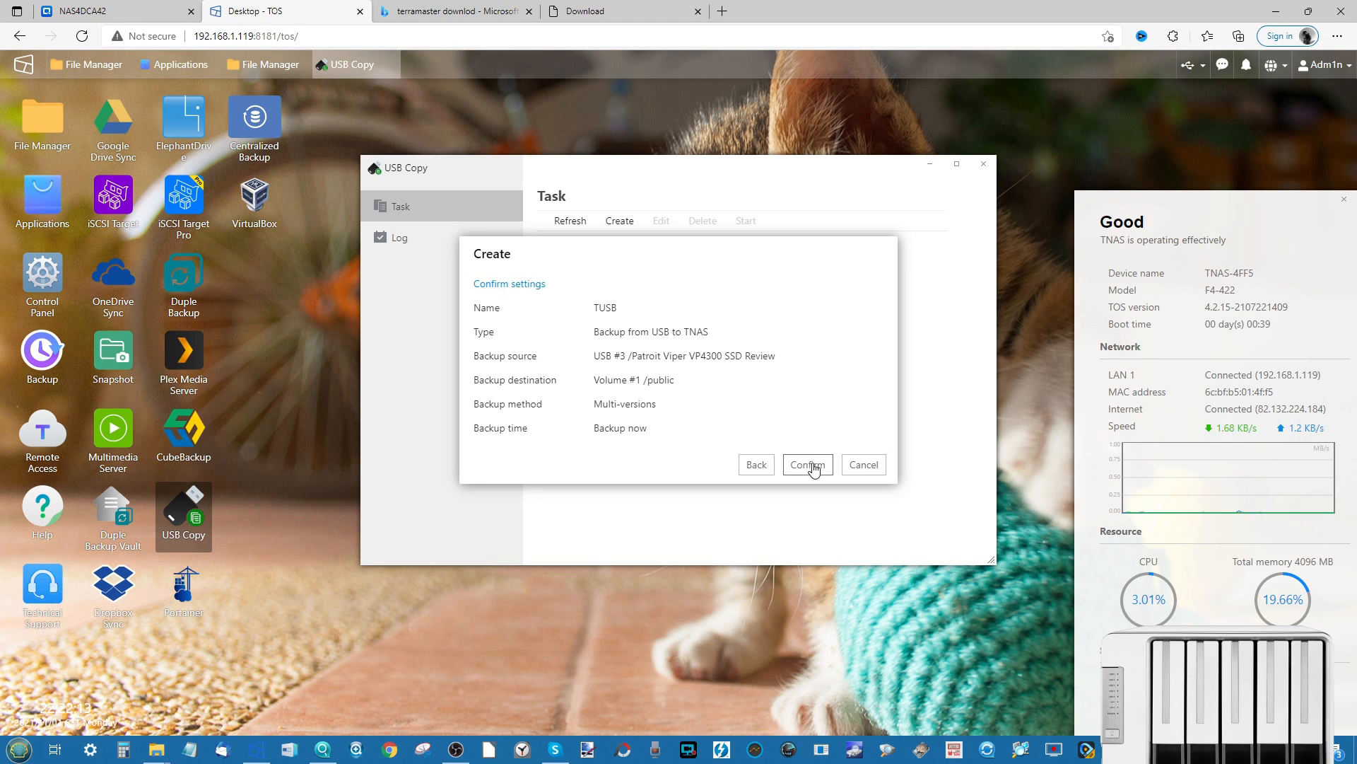
- Confirm TUSB so it starts running, inspect its details without editing, and view the USB Copy log
left_click(798, 466)
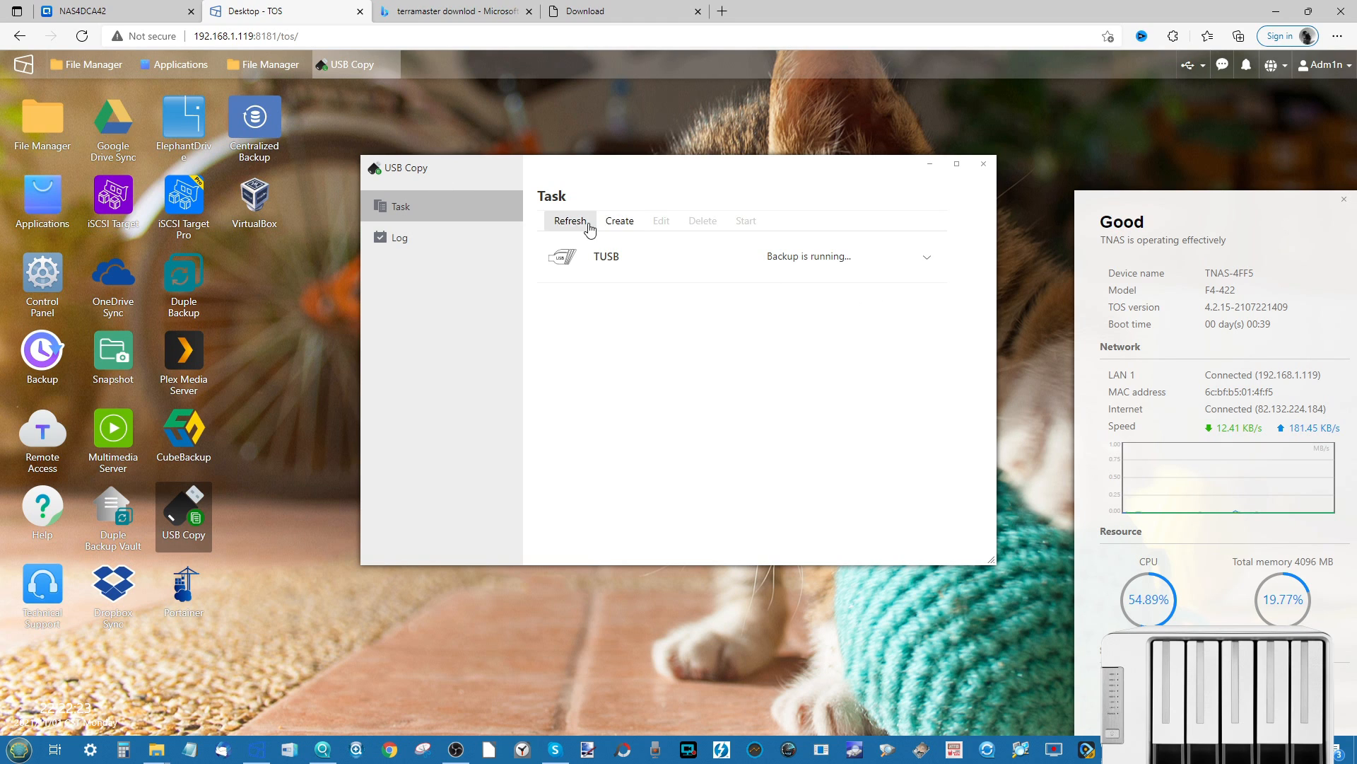
left_click(930, 259)
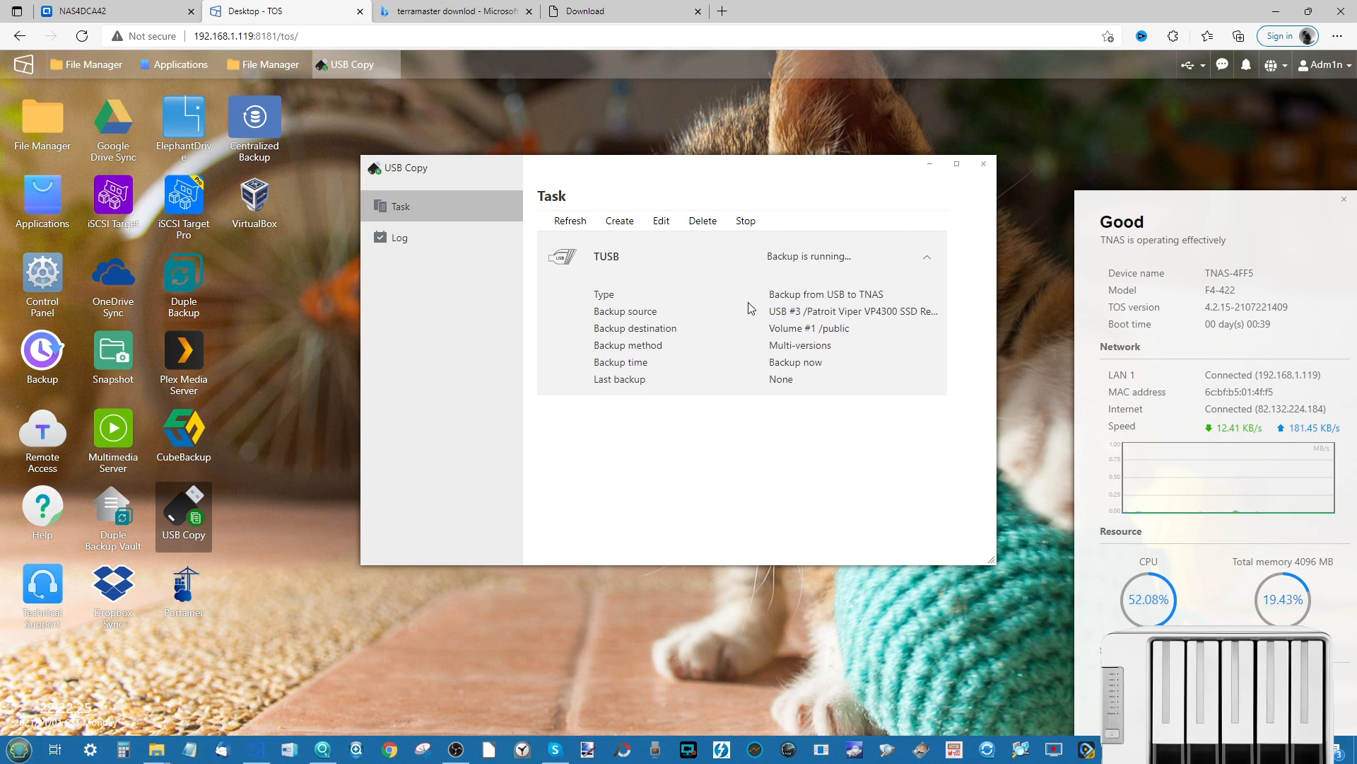
left_click(662, 223)
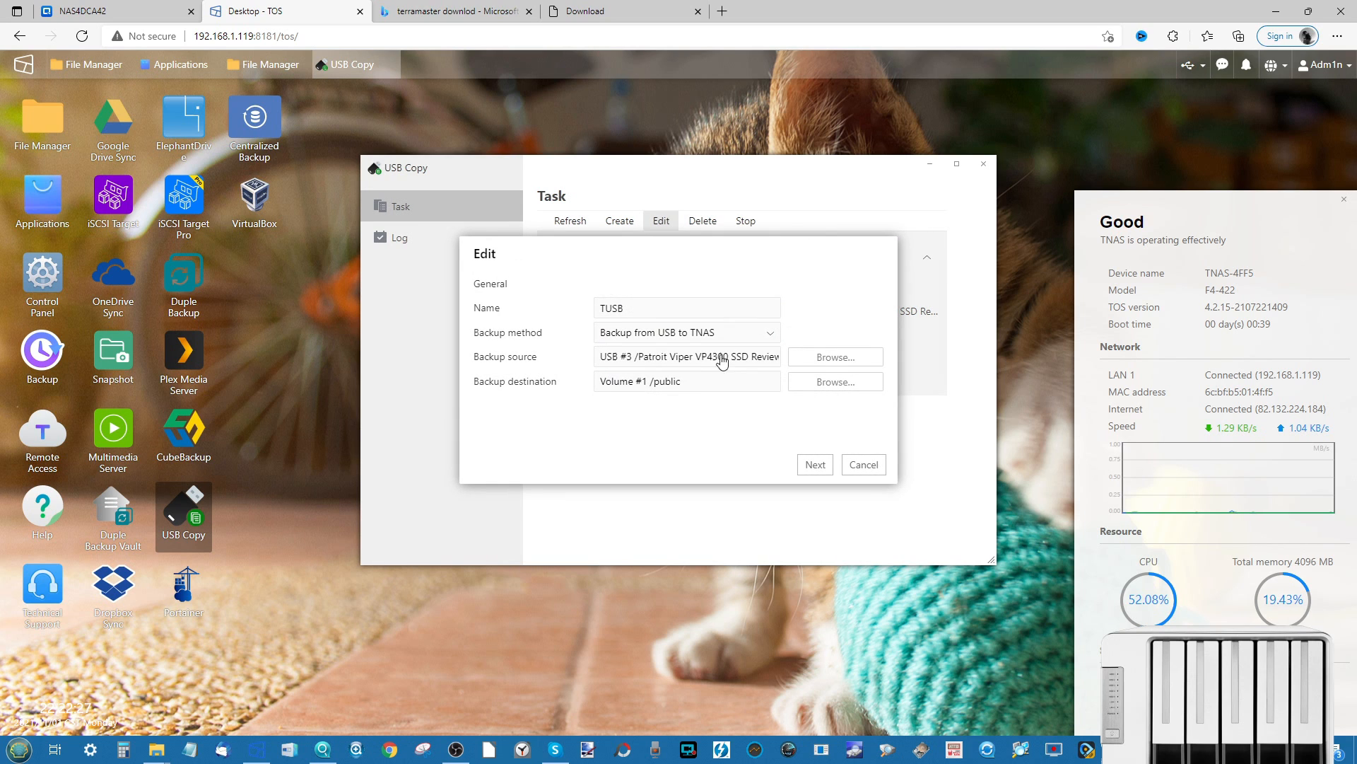
left_click(864, 465)
left_click(474, 245)
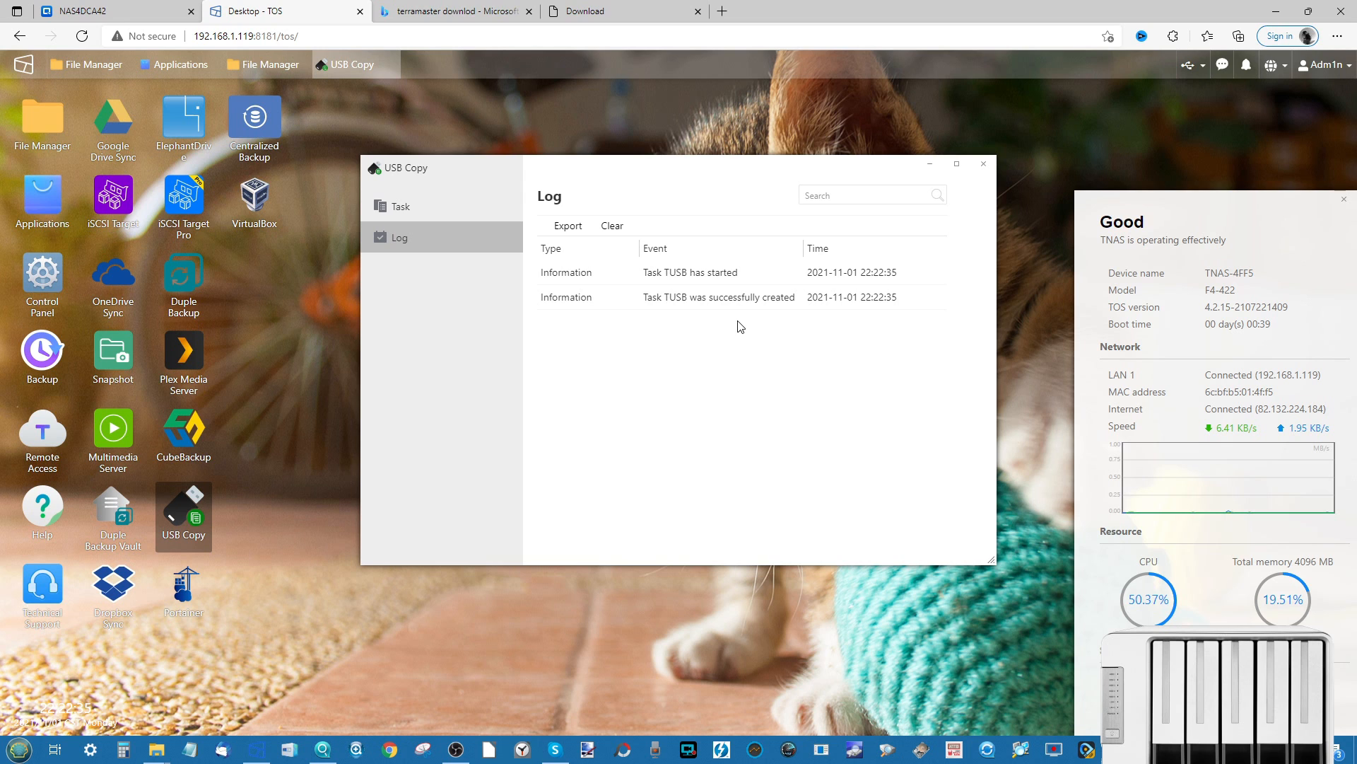
- Close the USB Copy window to return to the TOS desktop
left_click(983, 164)
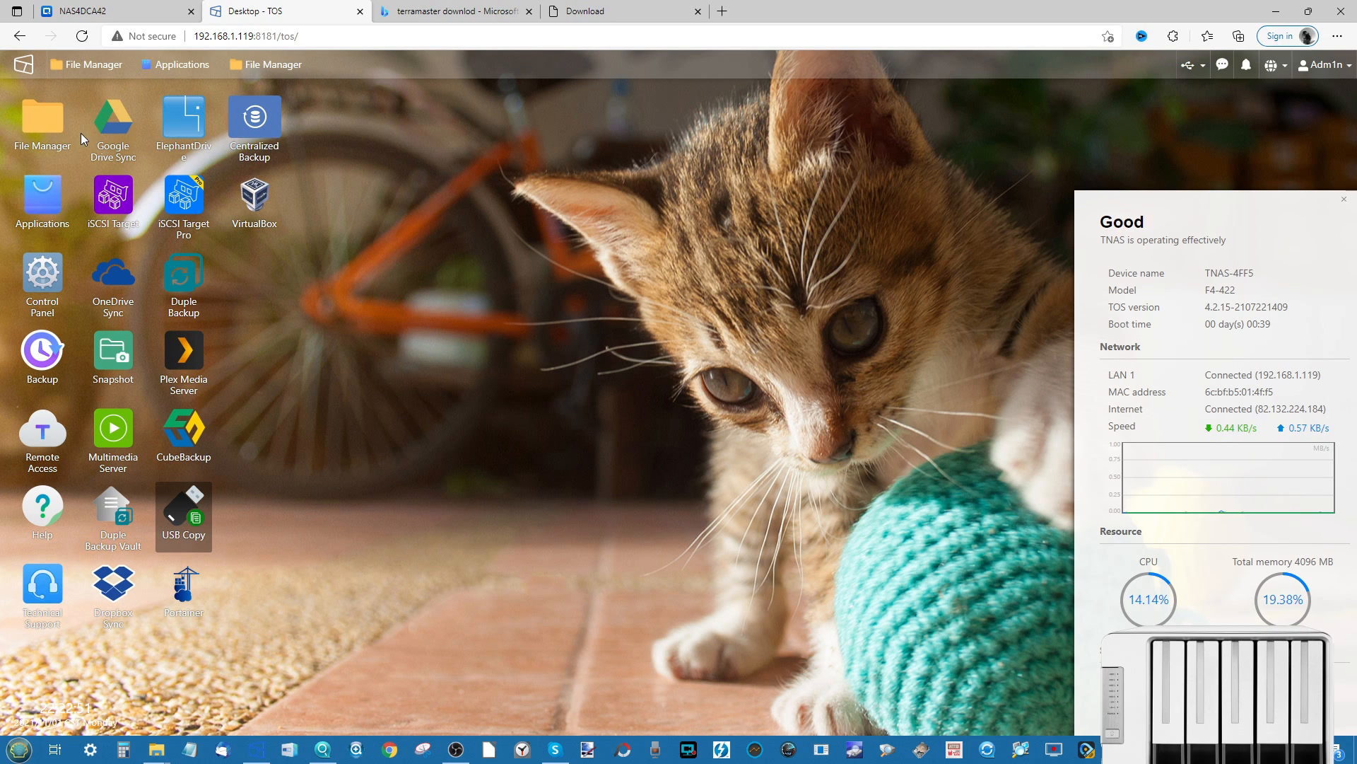
- Open the Applications centre showing All apps, including AOMEI Backupper and Aria2
left_click(181, 64)
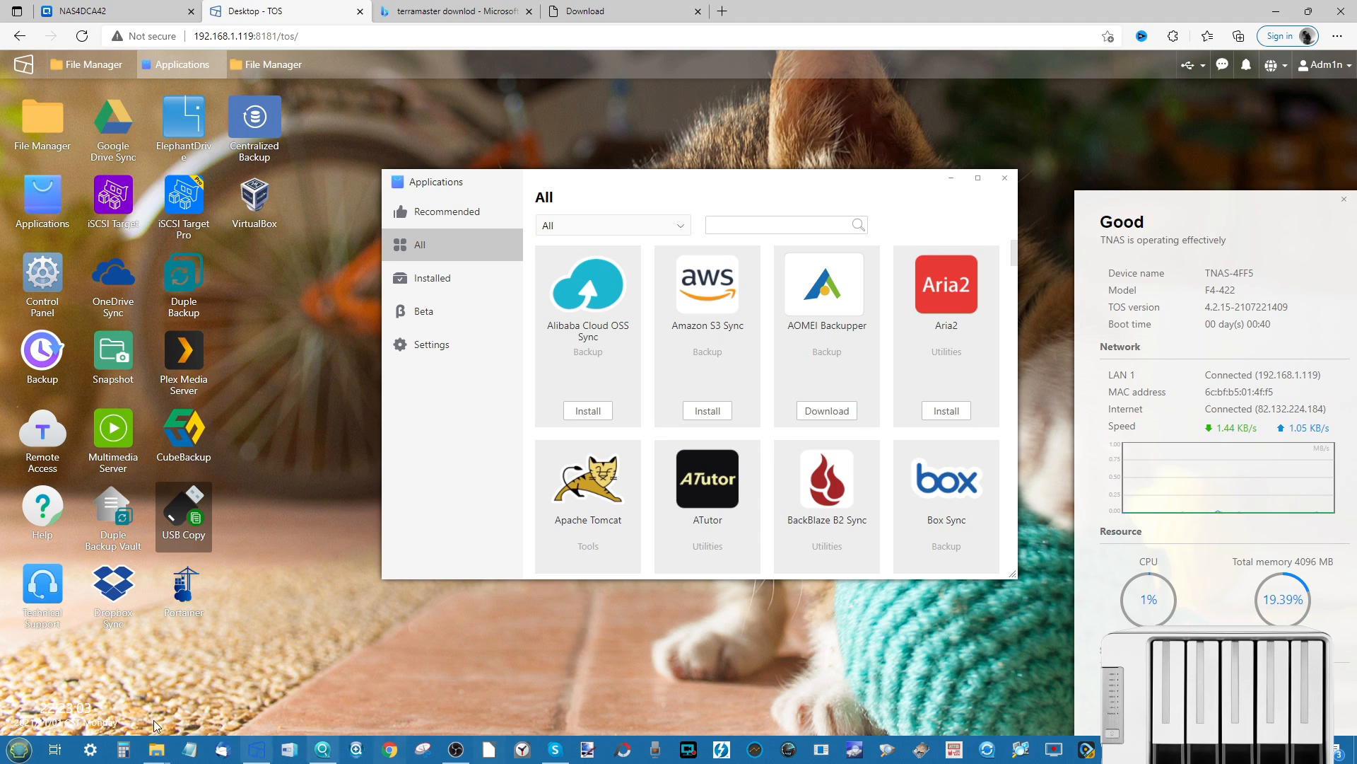
mouse_move(156, 749)
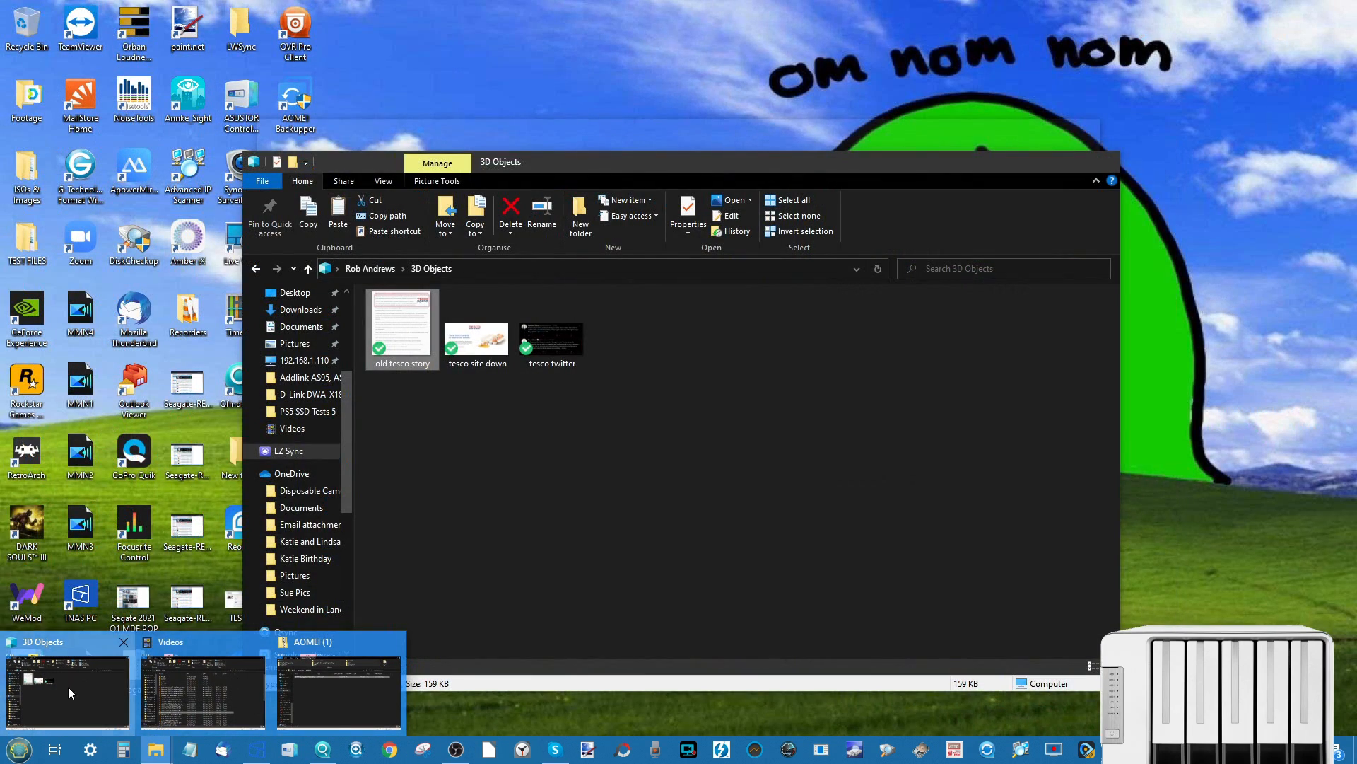
left_click(67, 686)
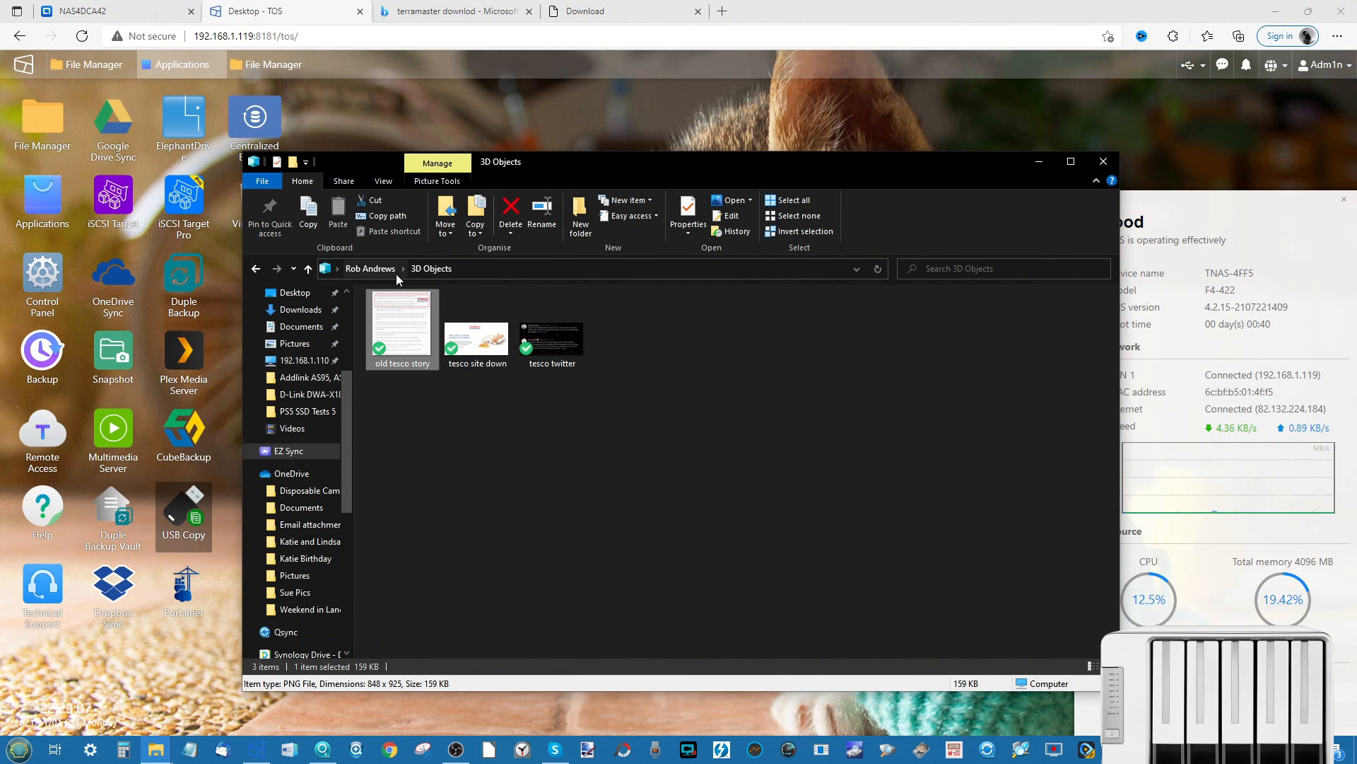
left_click(364, 269)
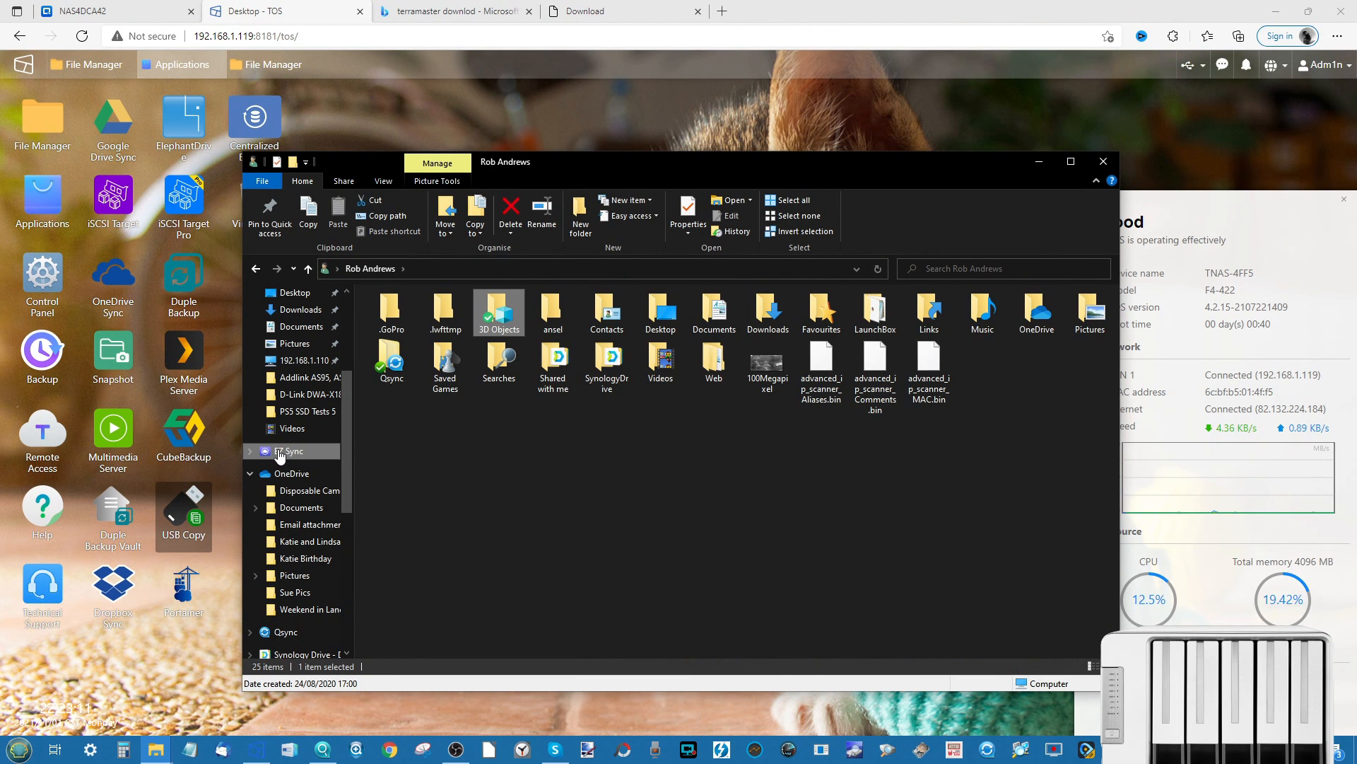
double_click(499, 315)
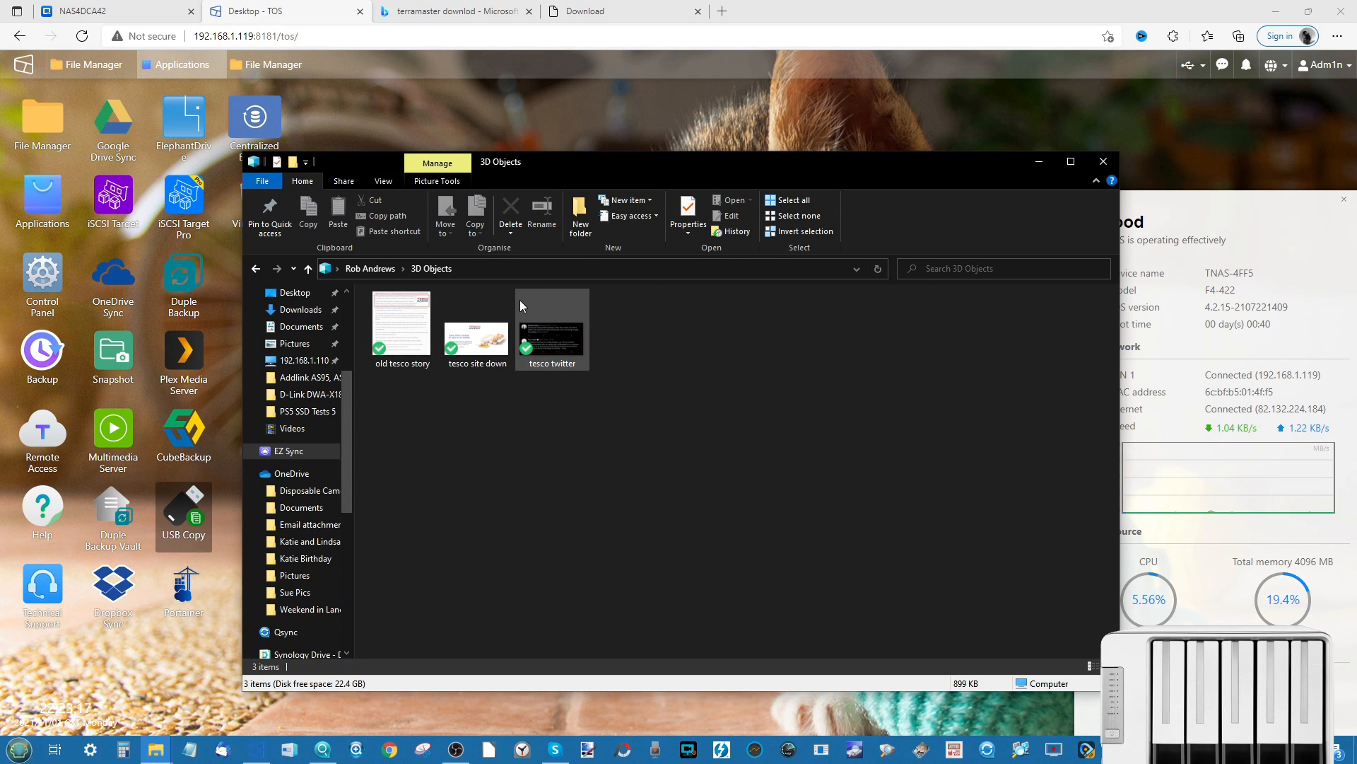
left_click(551, 351)
right_click(552, 351)
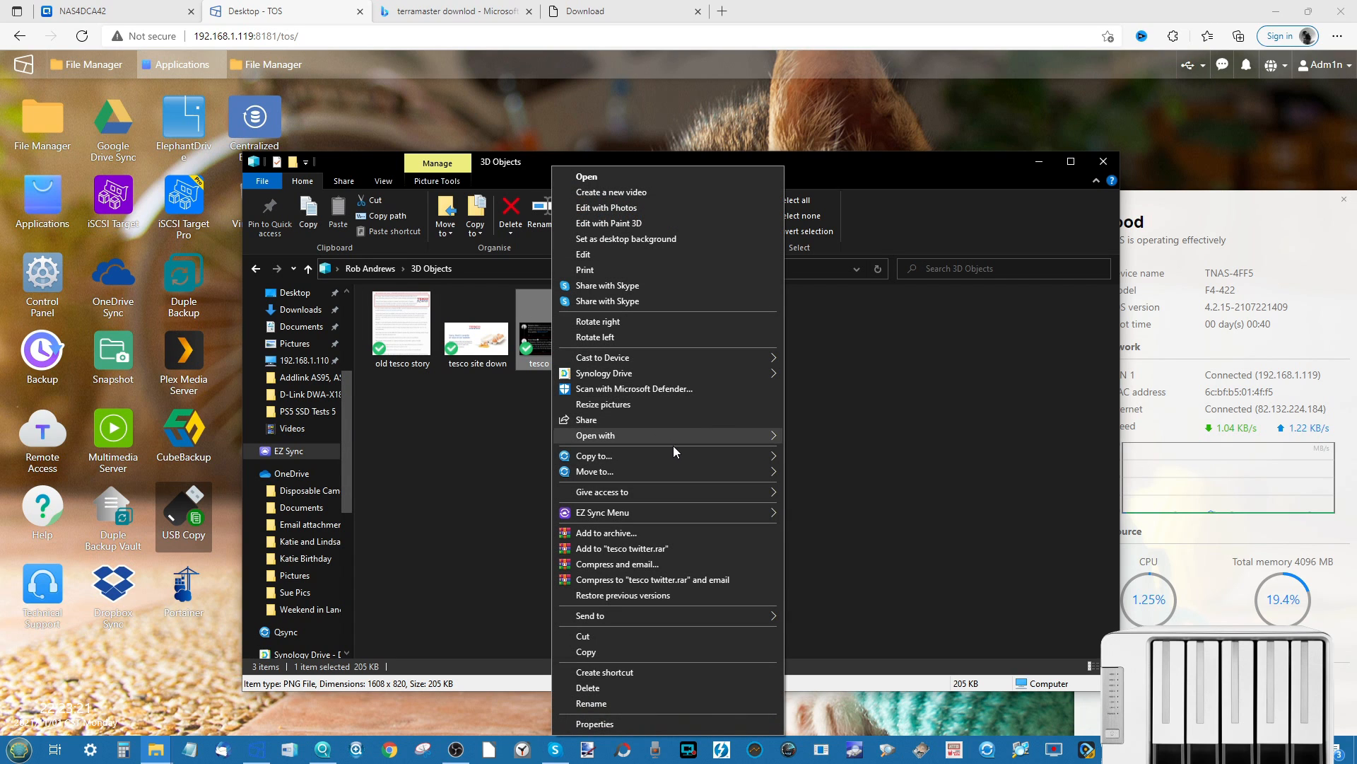
mouse_move(773, 513)
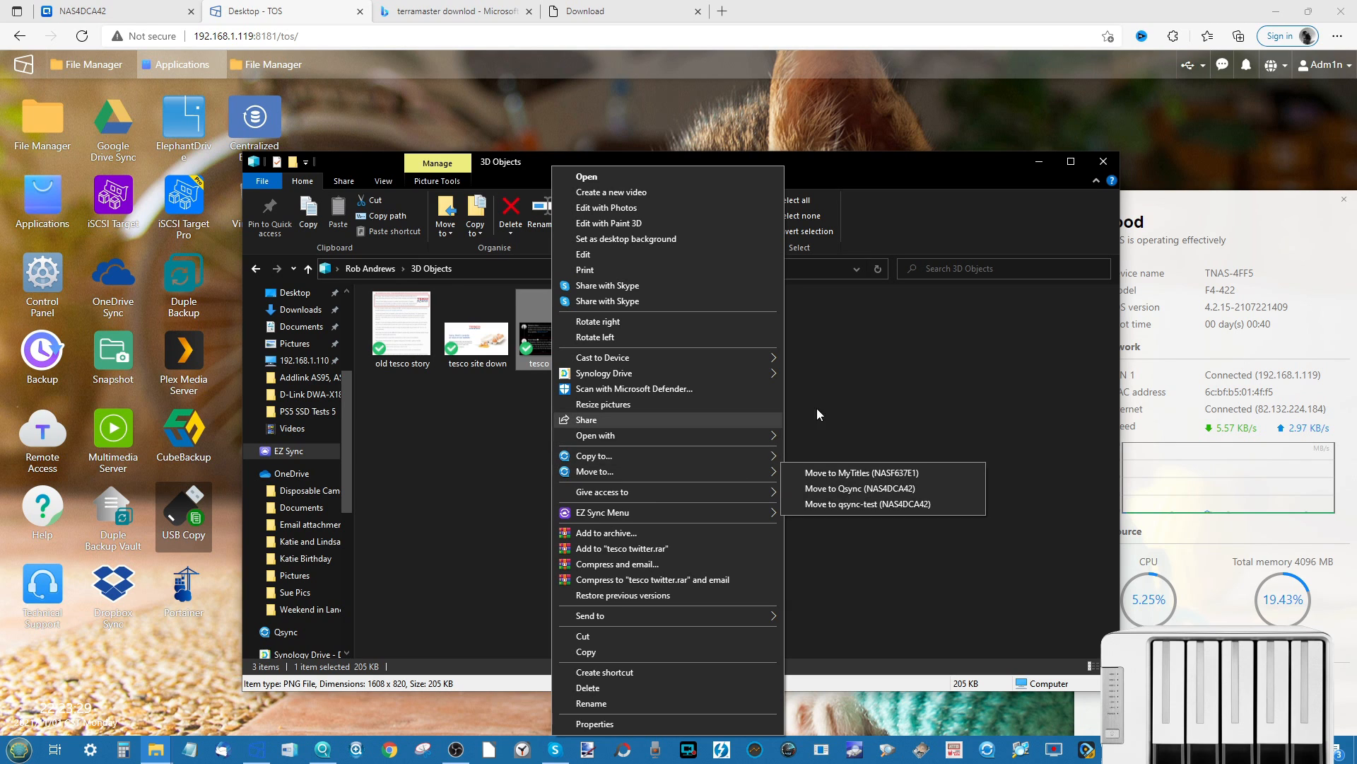
left_click(860, 387)
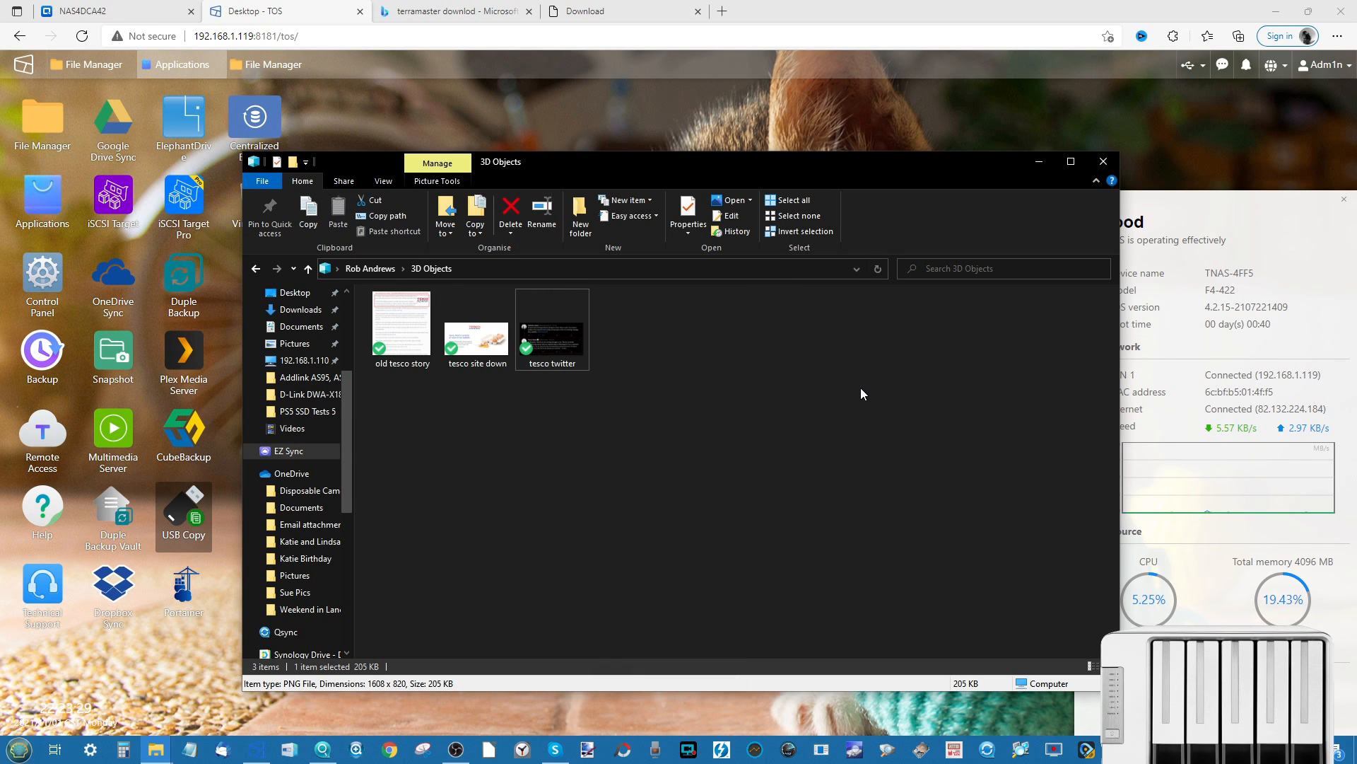
left_click(1102, 162)
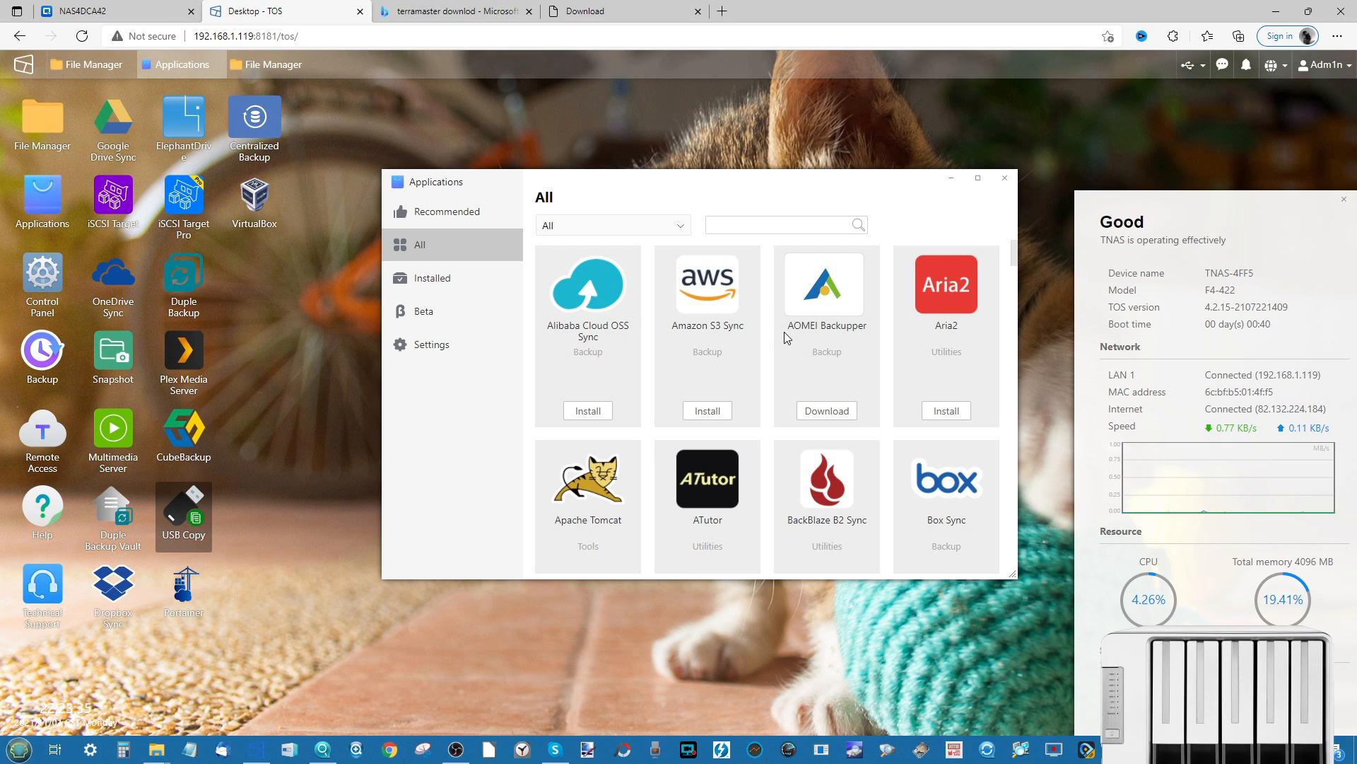
- Open AOMEI Backupper's details page and enlarge its third screenshot
left_click(822, 306)
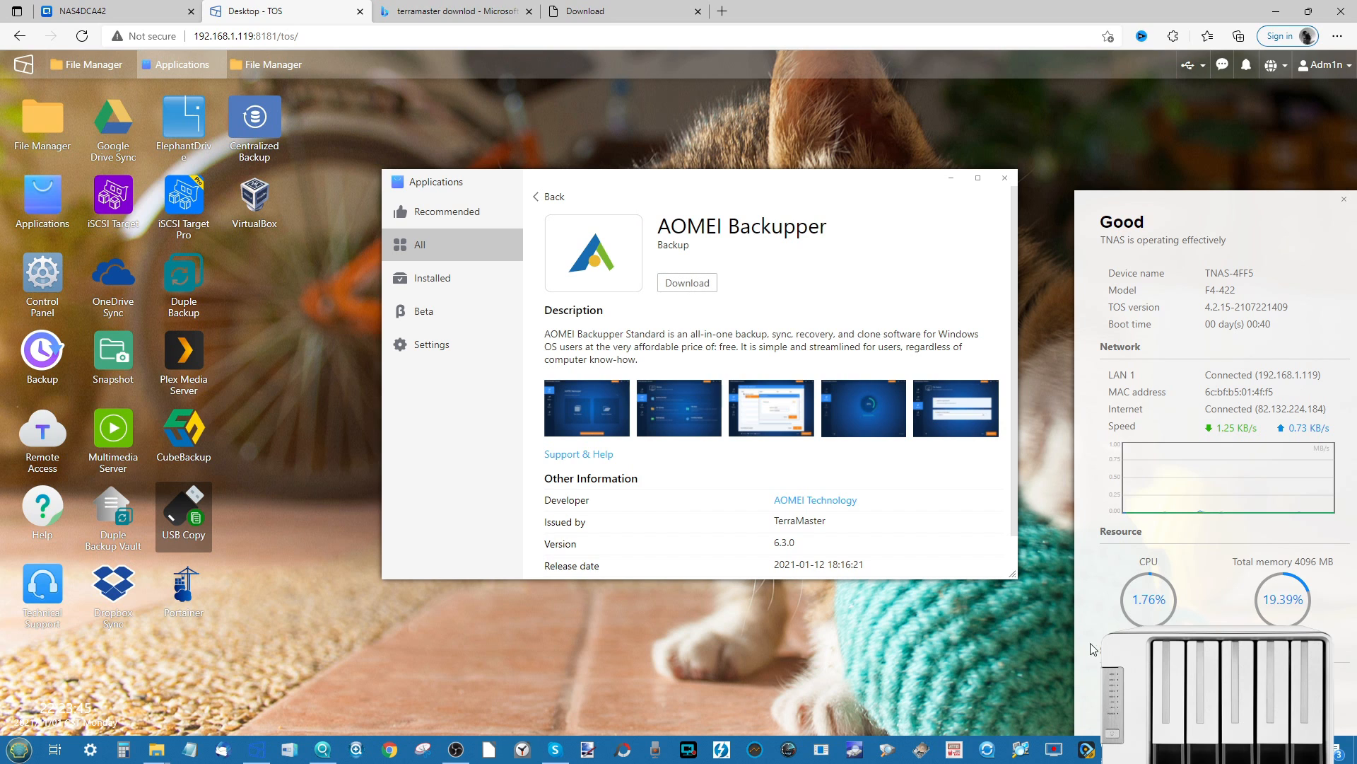
left_click(772, 408)
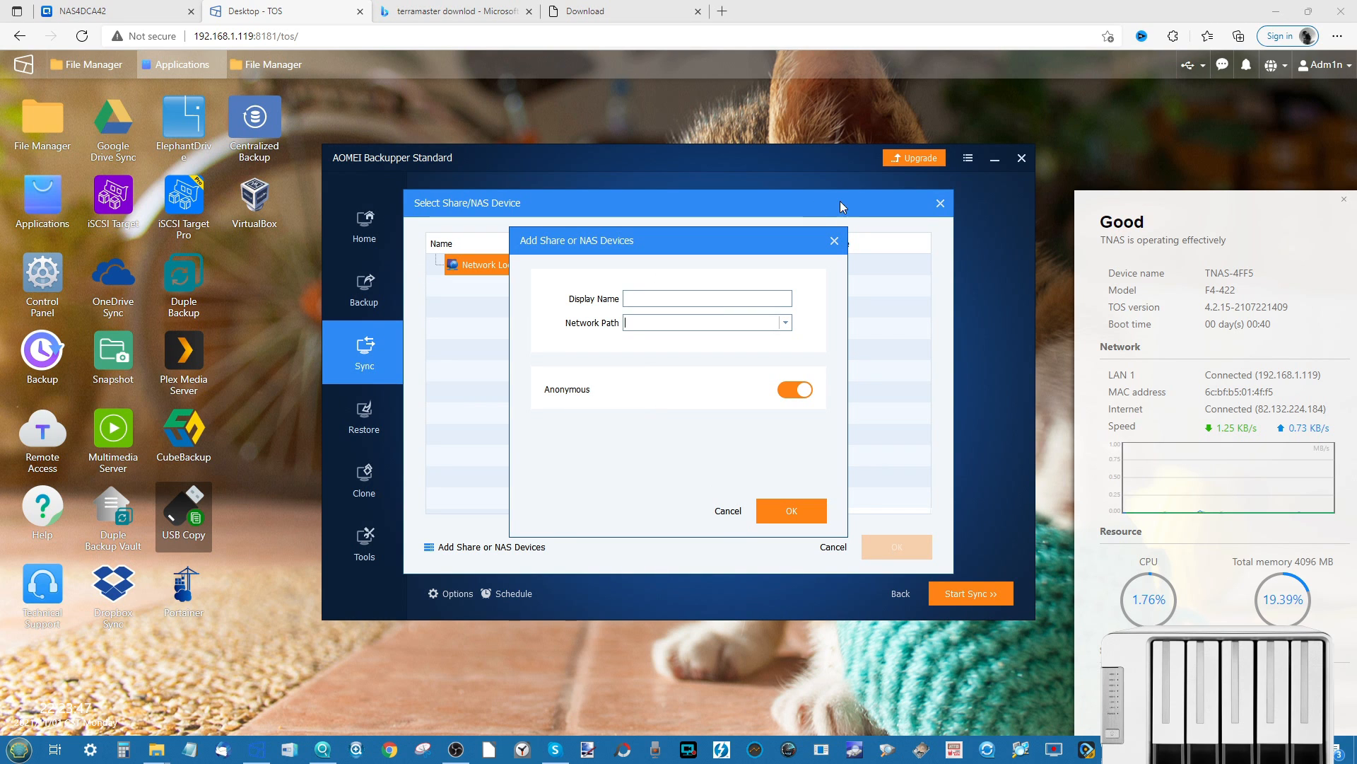
- Close the Add Share or NAS Devices and Select Share/NAS Device dialogs, then go to Home
left_click(834, 240)
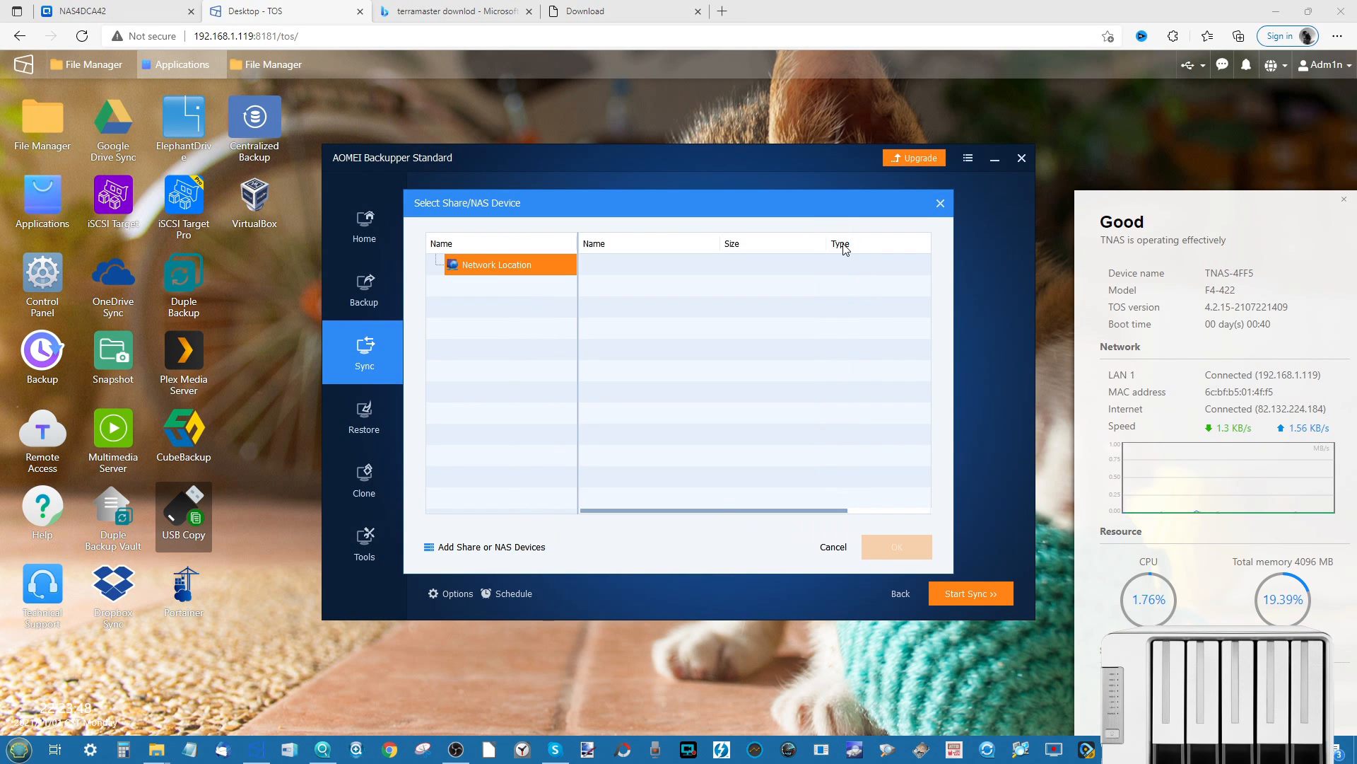
left_click(942, 205)
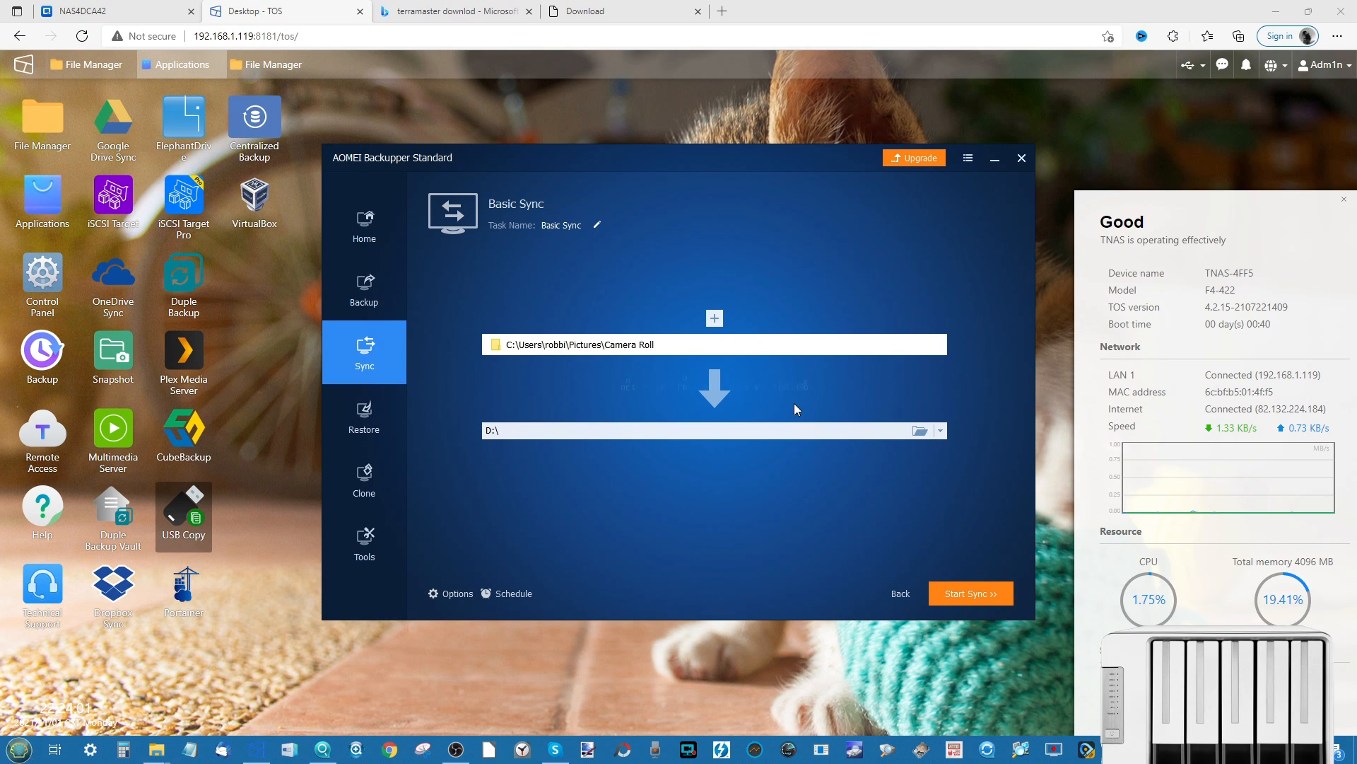
left_click(367, 224)
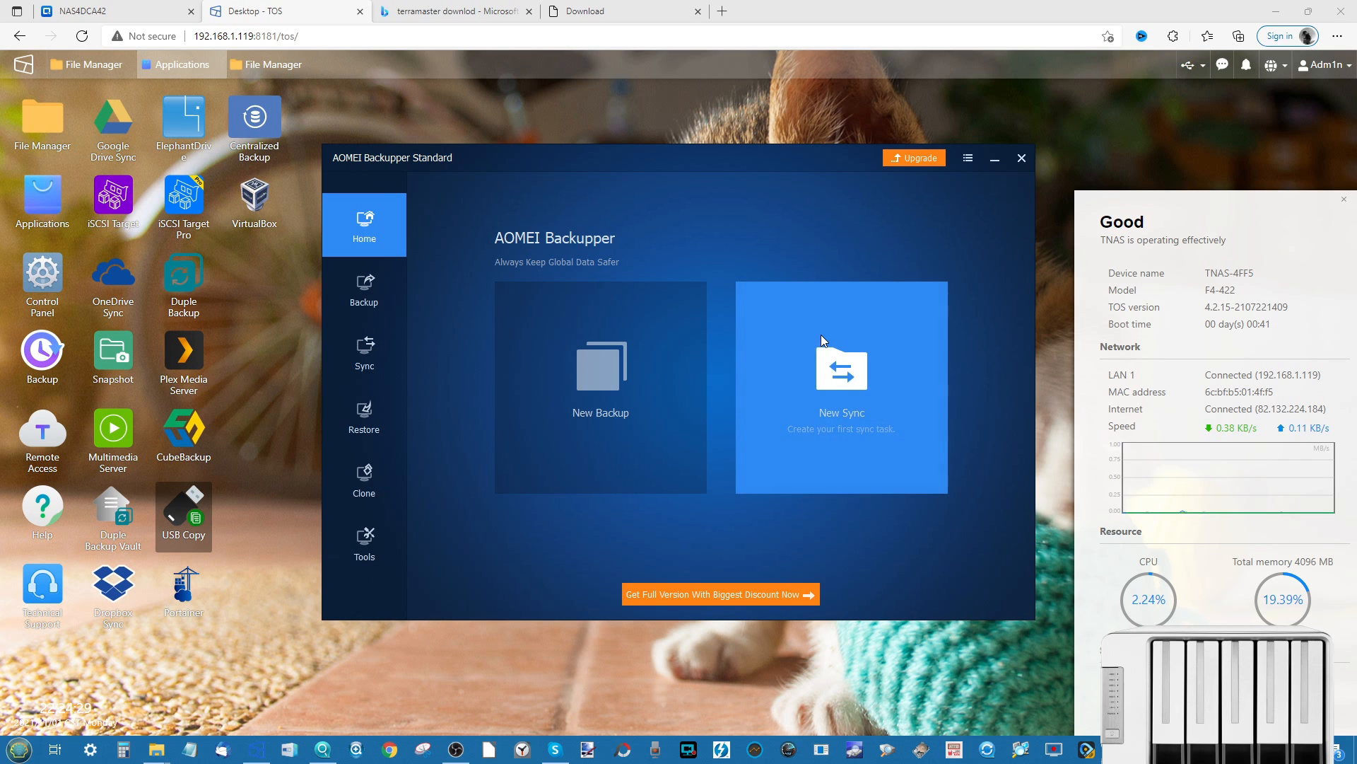
- Start a File Backup of Libraries > Camera Roll and choose Share/NAS as its destination
left_click(588, 349)
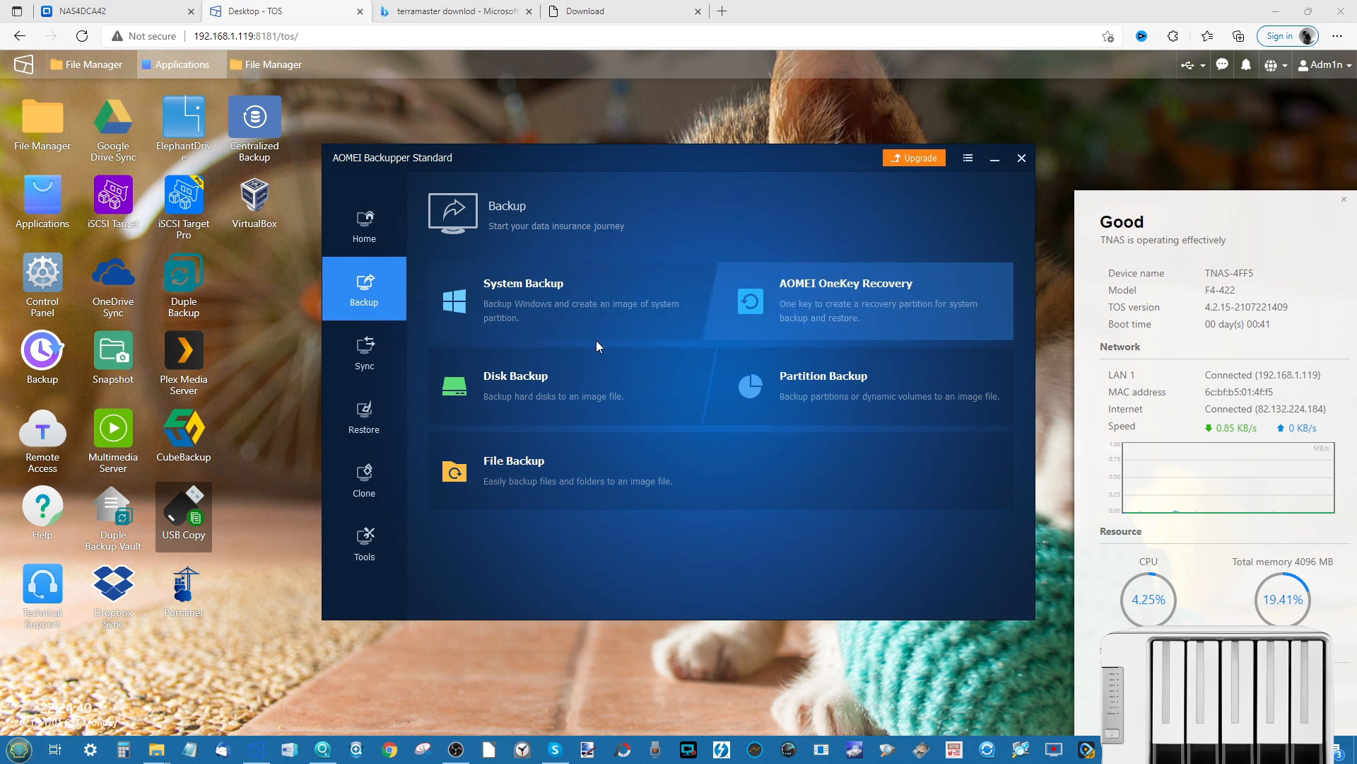
left_click(613, 464)
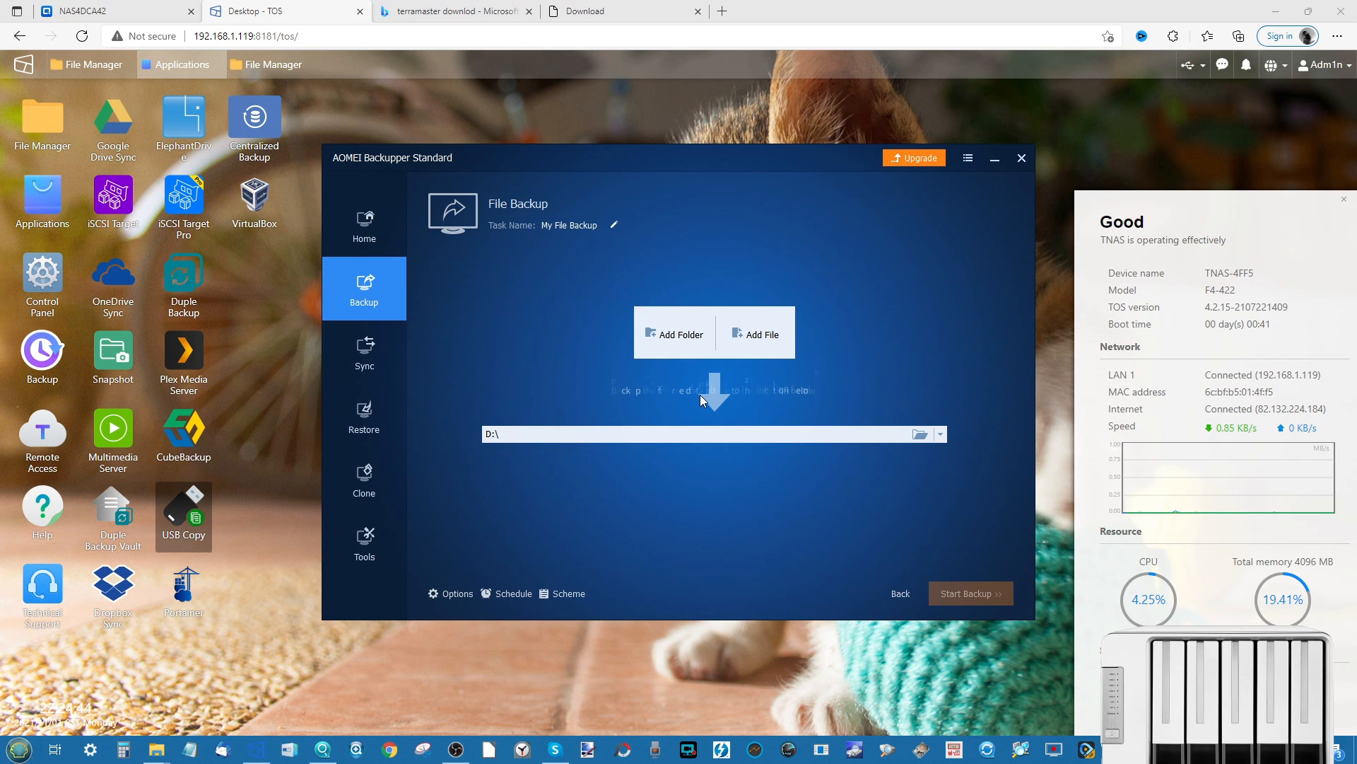
left_click(684, 347)
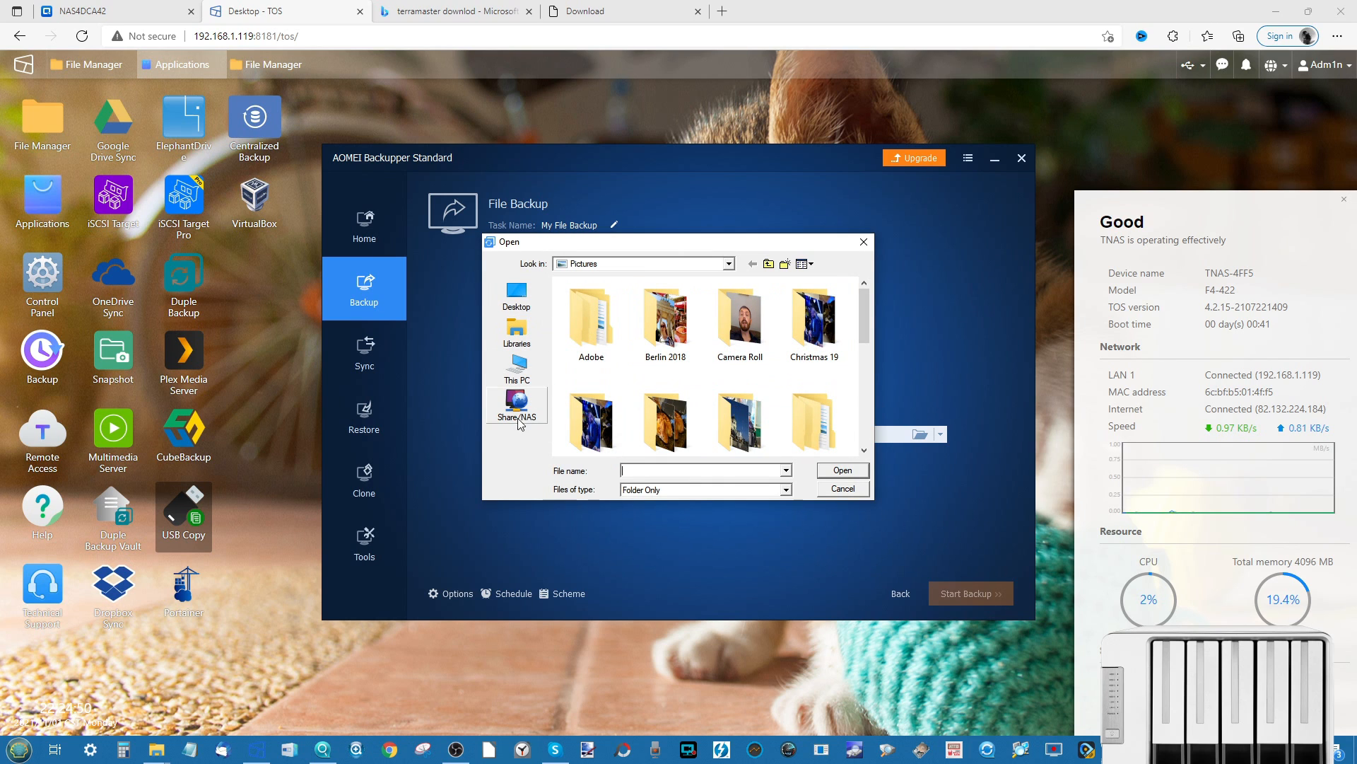
left_click(514, 338)
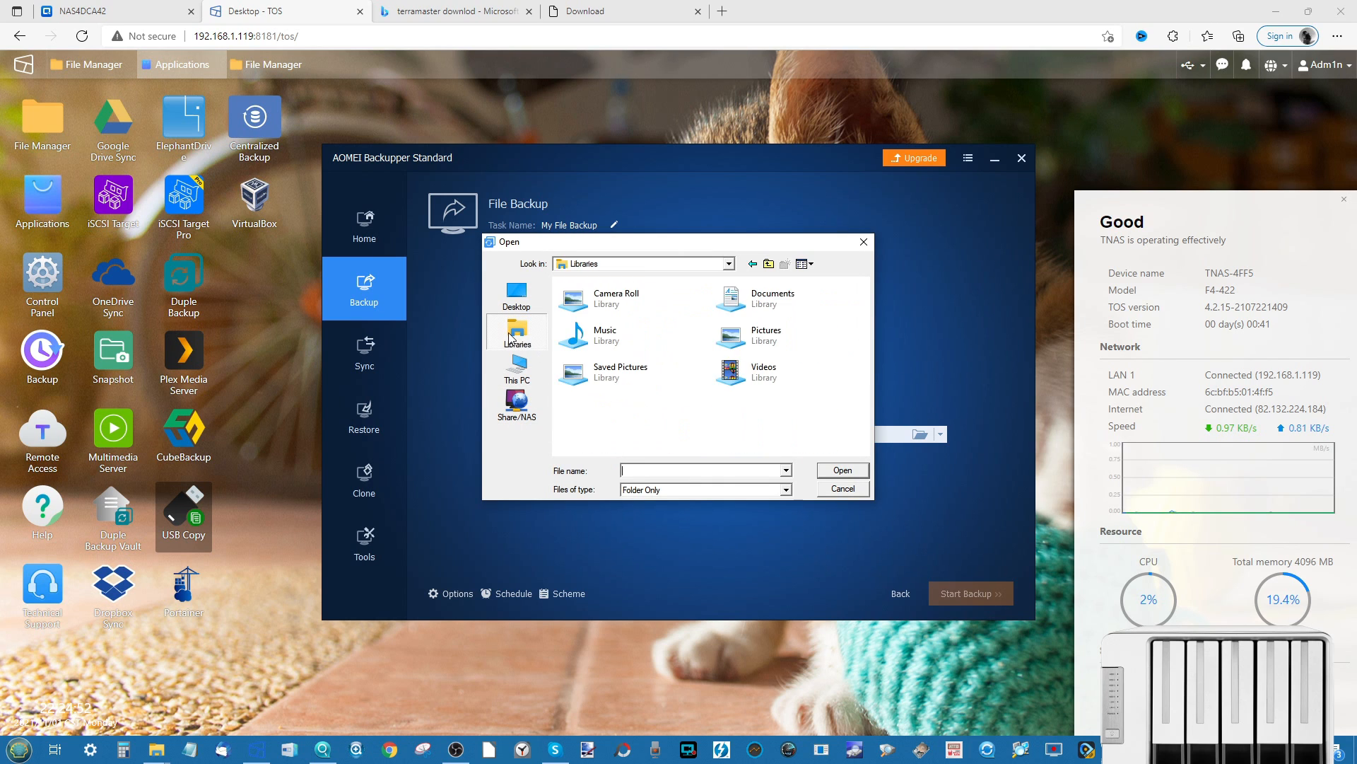
double_click(601, 303)
left_click(843, 470)
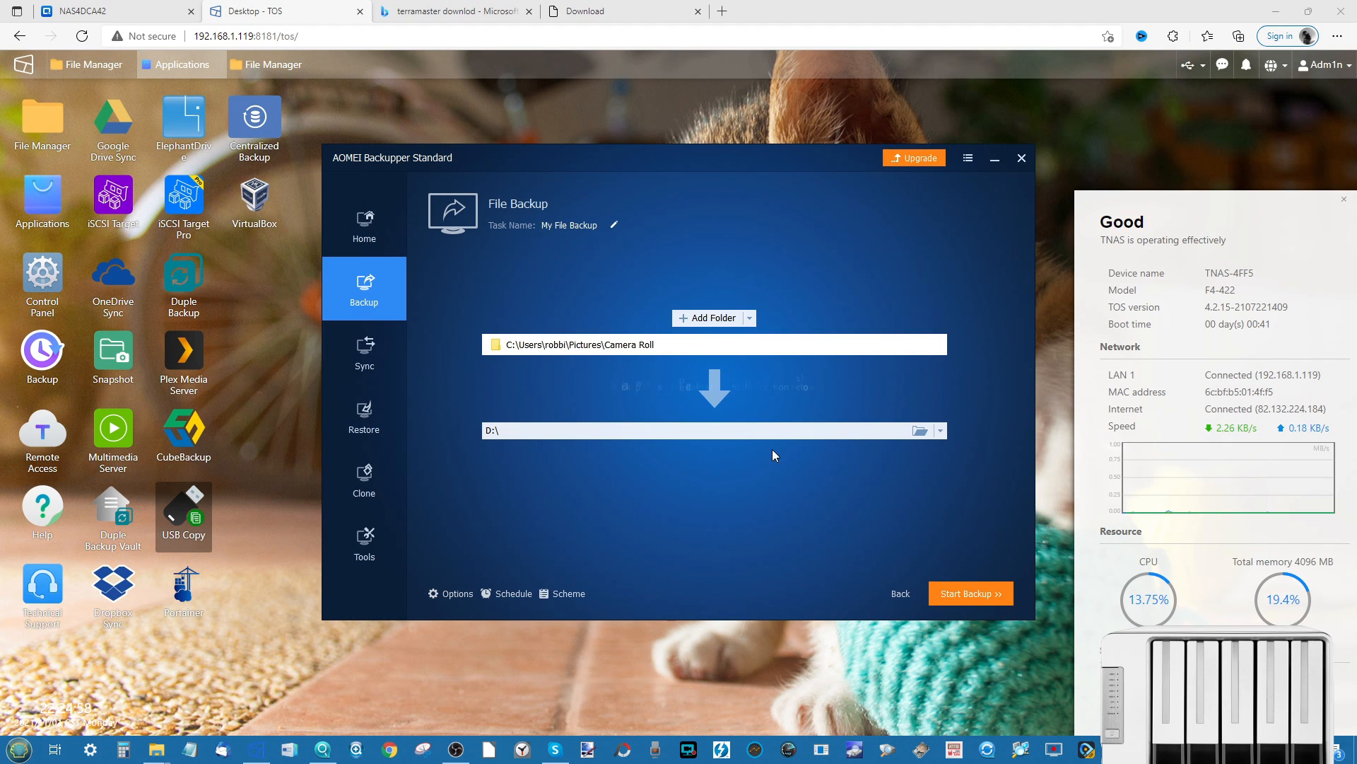
left_click(720, 430)
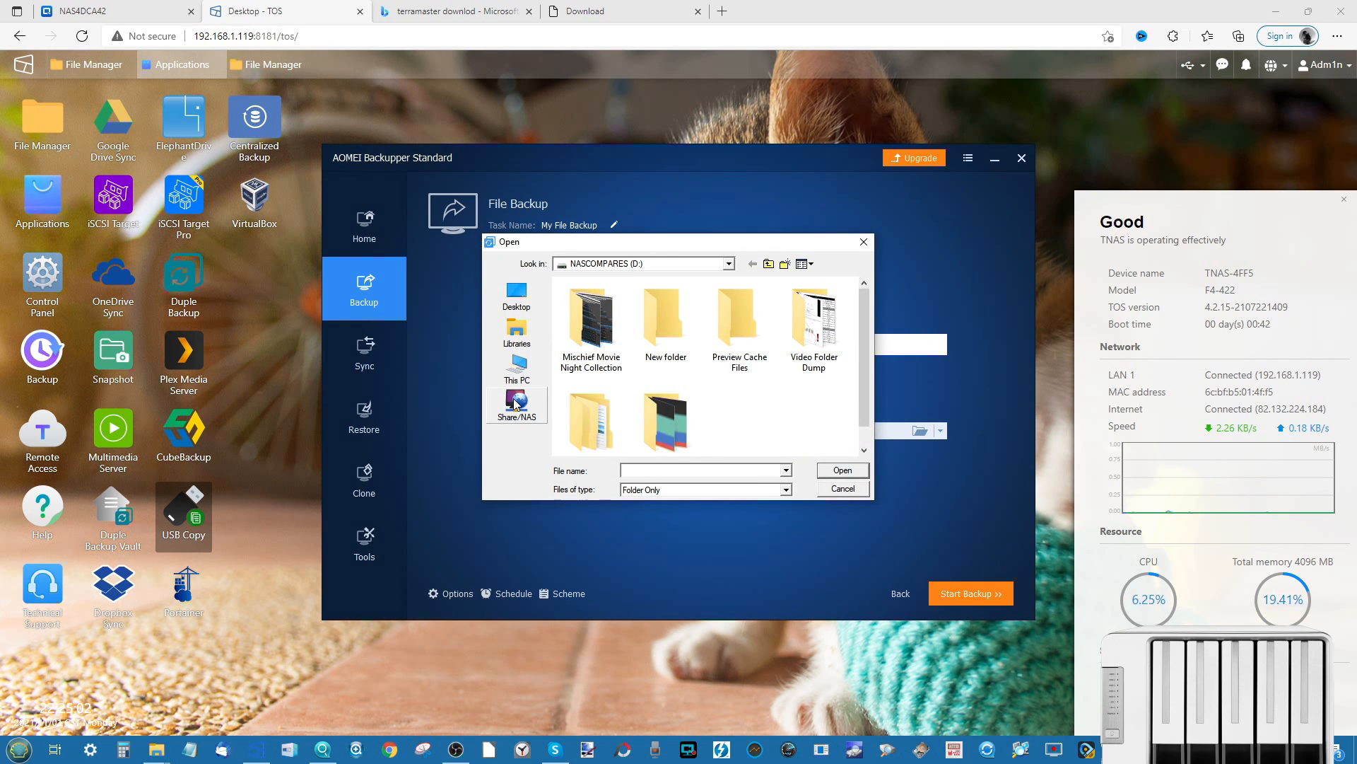
left_click(515, 405)
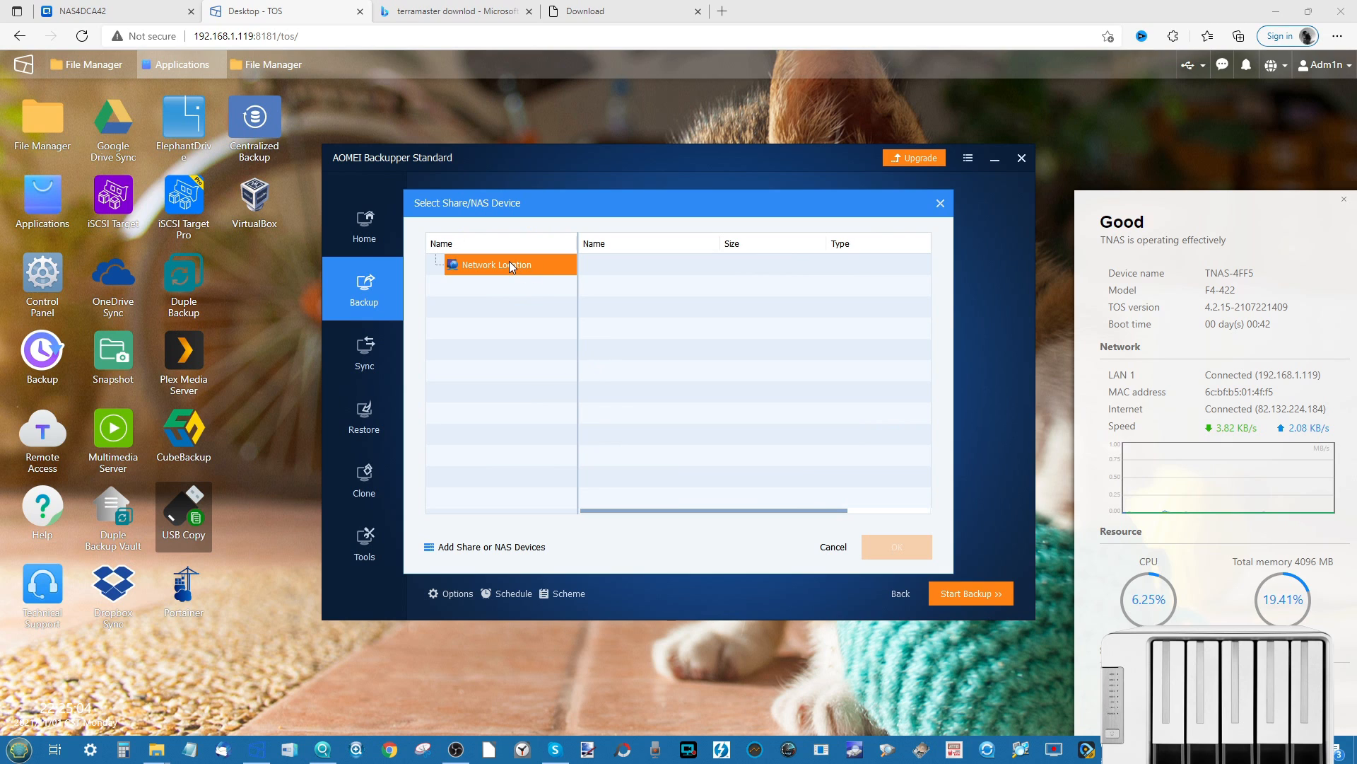
- Try adding the NAS share with its path and account username and password, then dismiss the logon failure
left_click(459, 545)
left_click(688, 296)
left_click(786, 329)
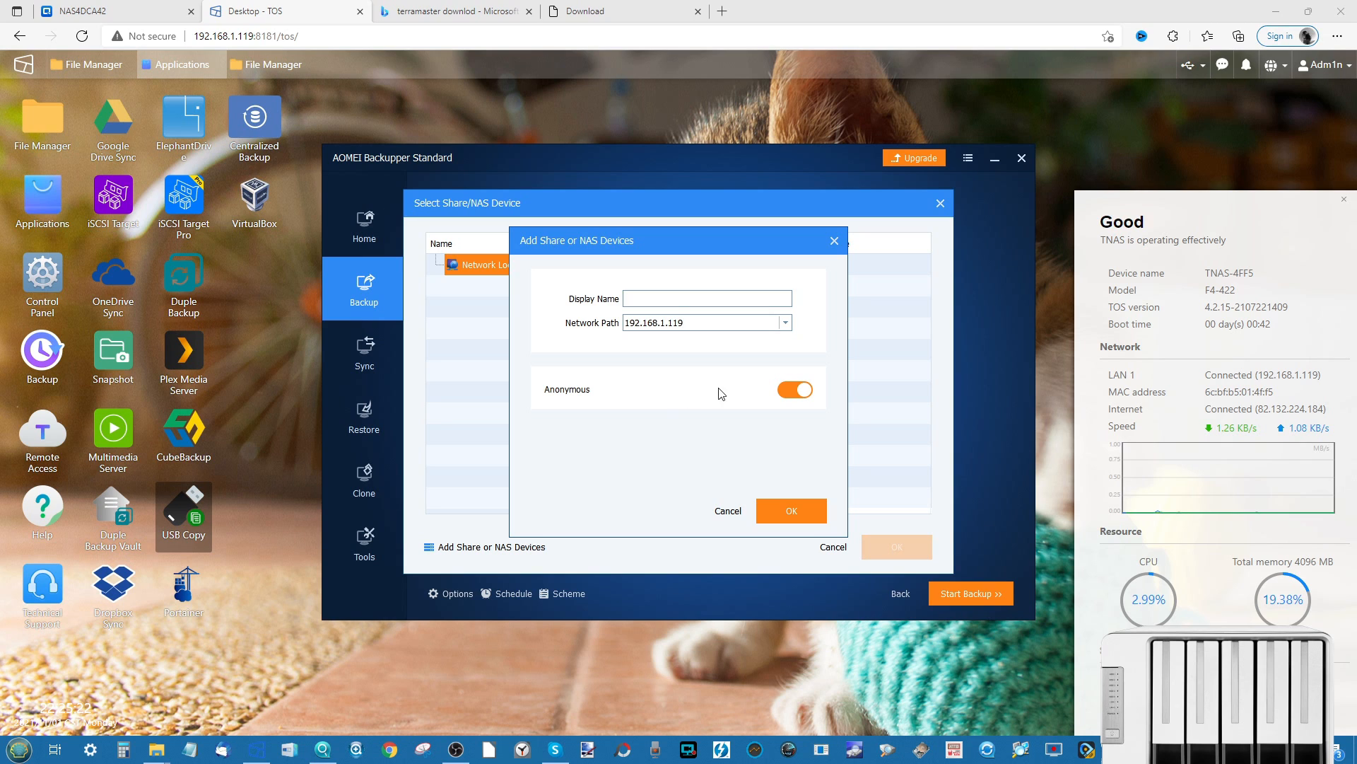
left_click(799, 391)
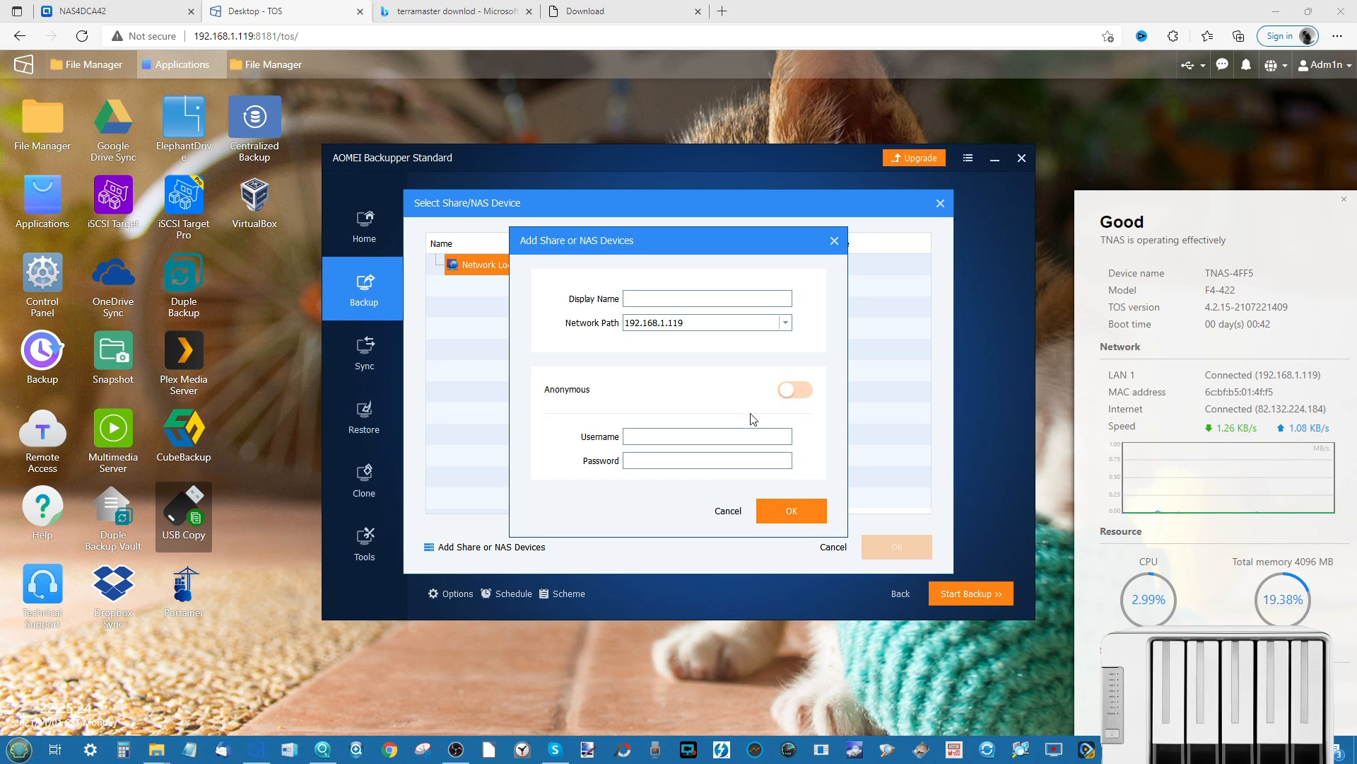
left_click(715, 436)
type("Adm1n")
key("Tab")
type("********")
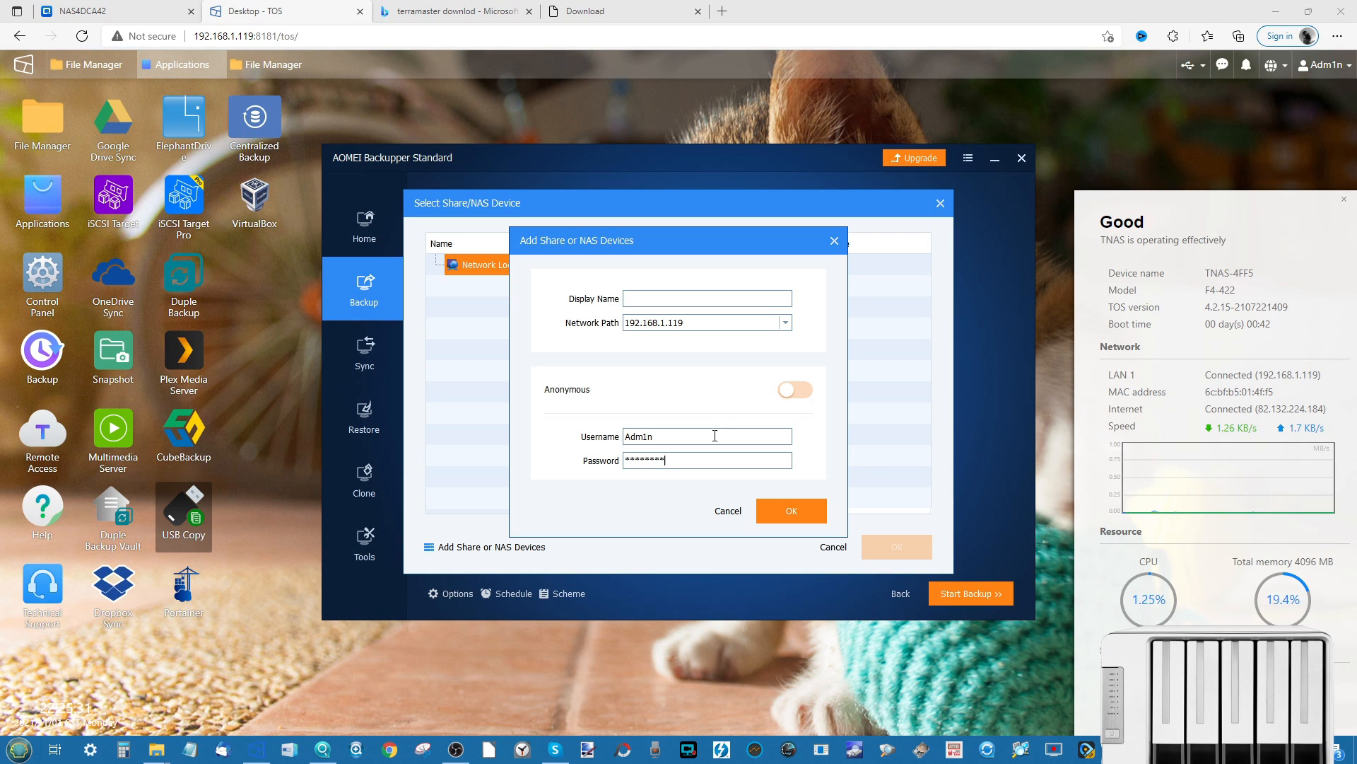
left_click(778, 507)
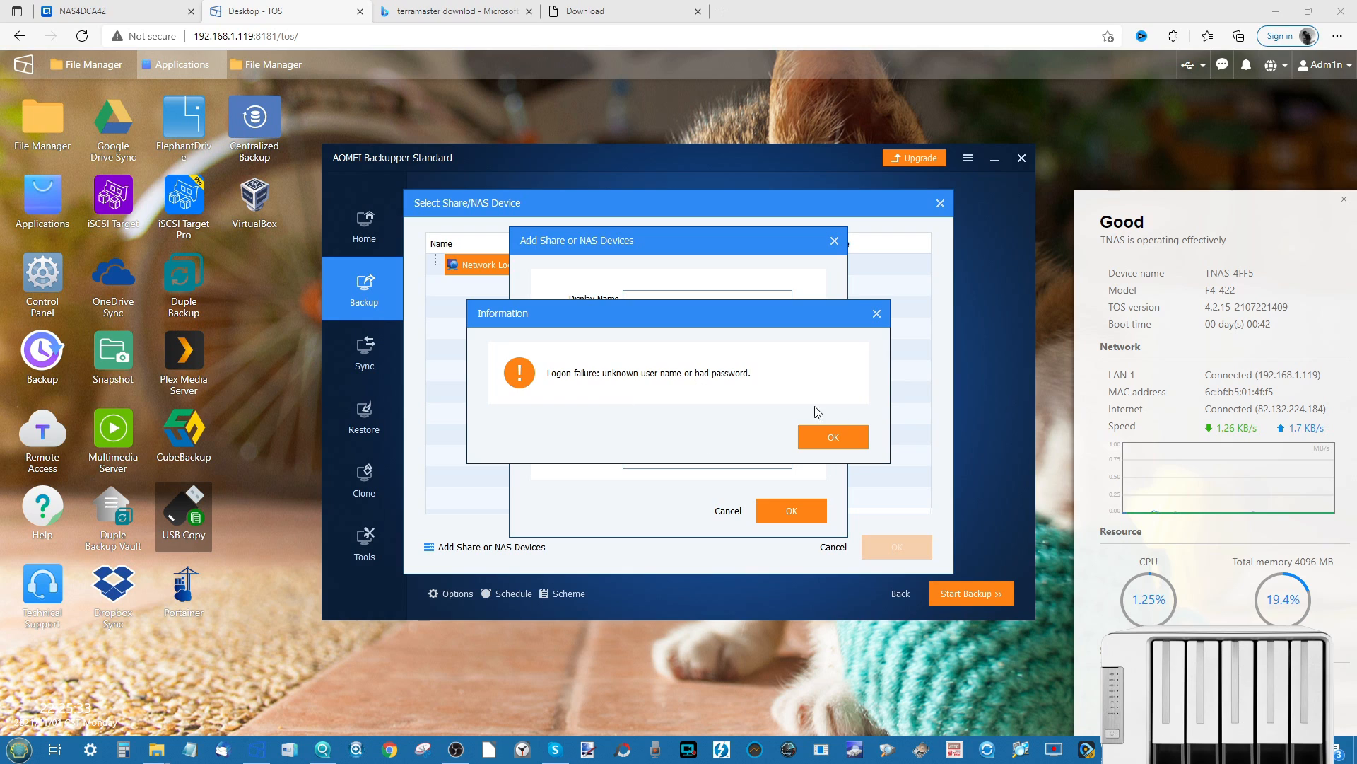
left_click(829, 437)
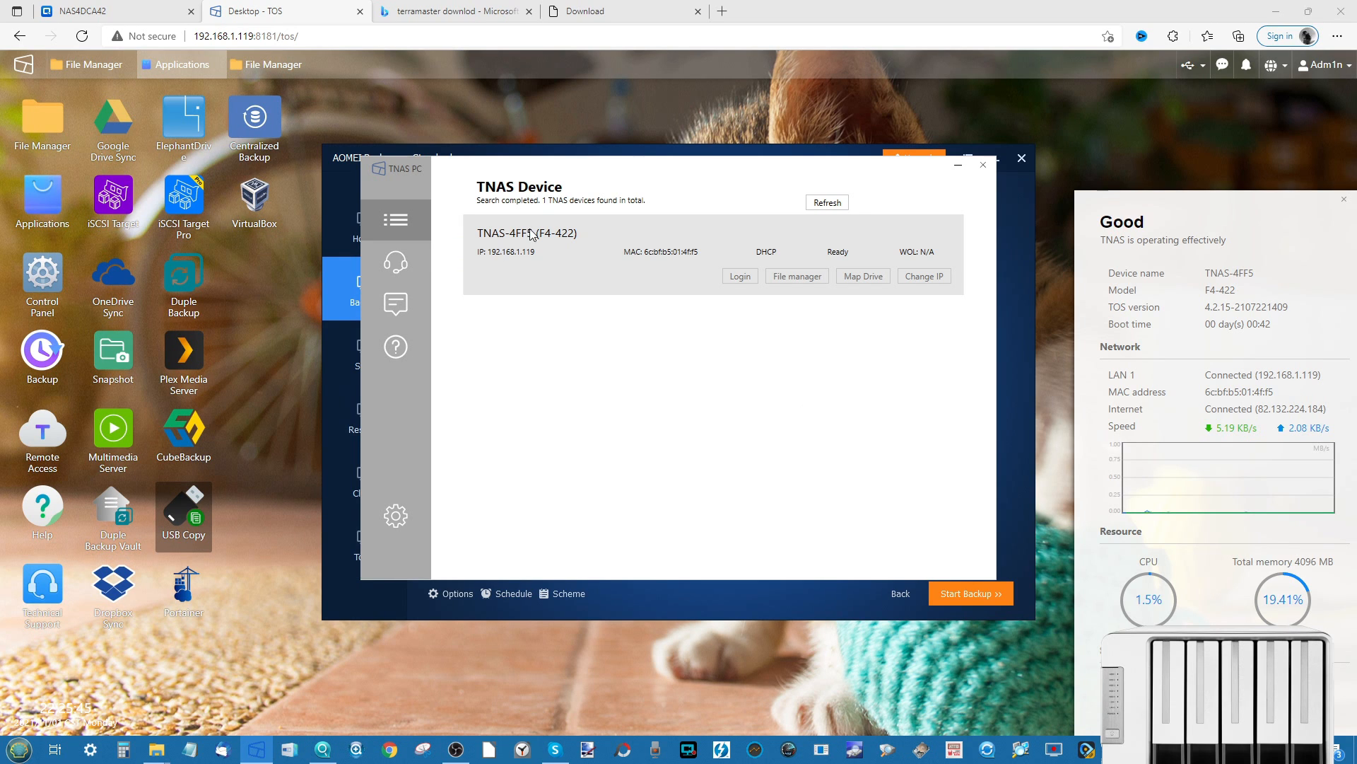
- Close the TNAS PC window and share/NAS dialogs, return Home, and exit AOMEI Backupper
left_click_drag(561, 170, 836, 365)
left_click(1260, 359)
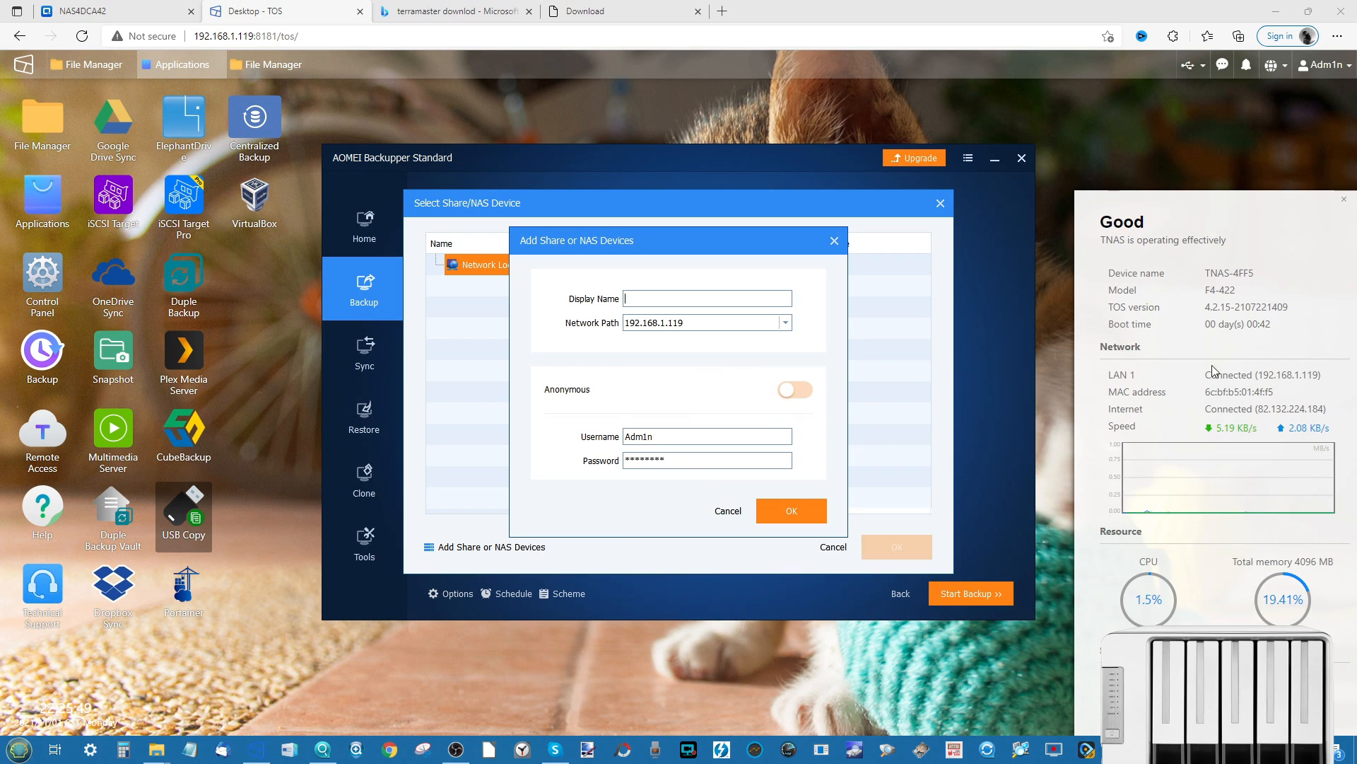
left_click(834, 243)
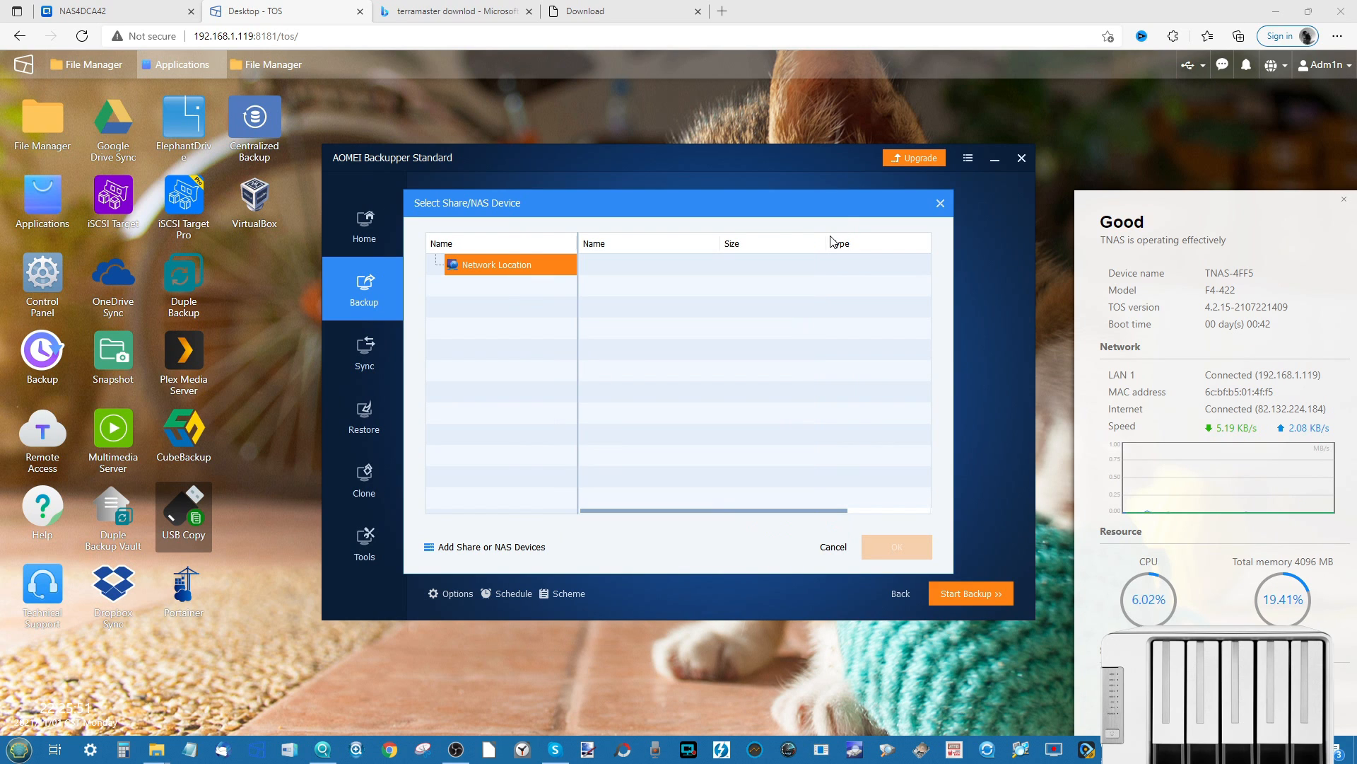
left_click(941, 205)
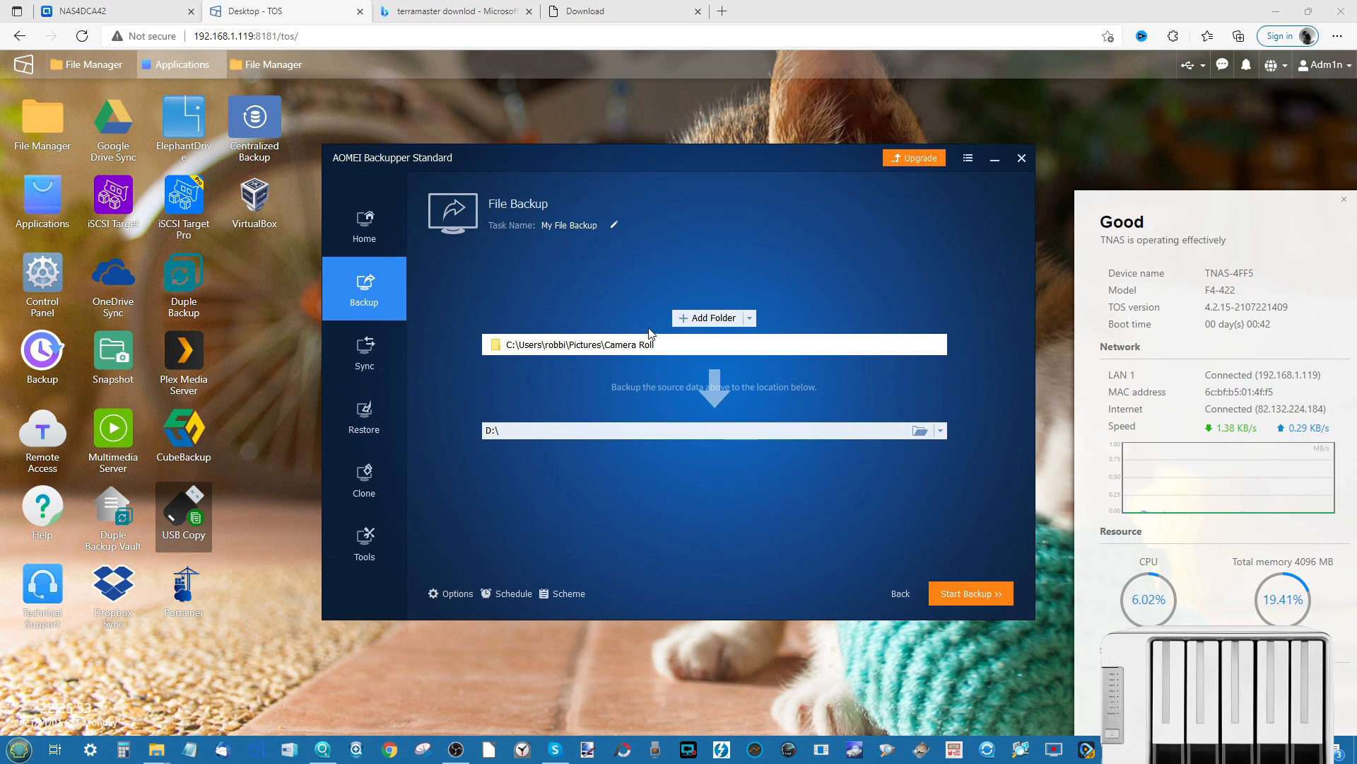
left_click(365, 239)
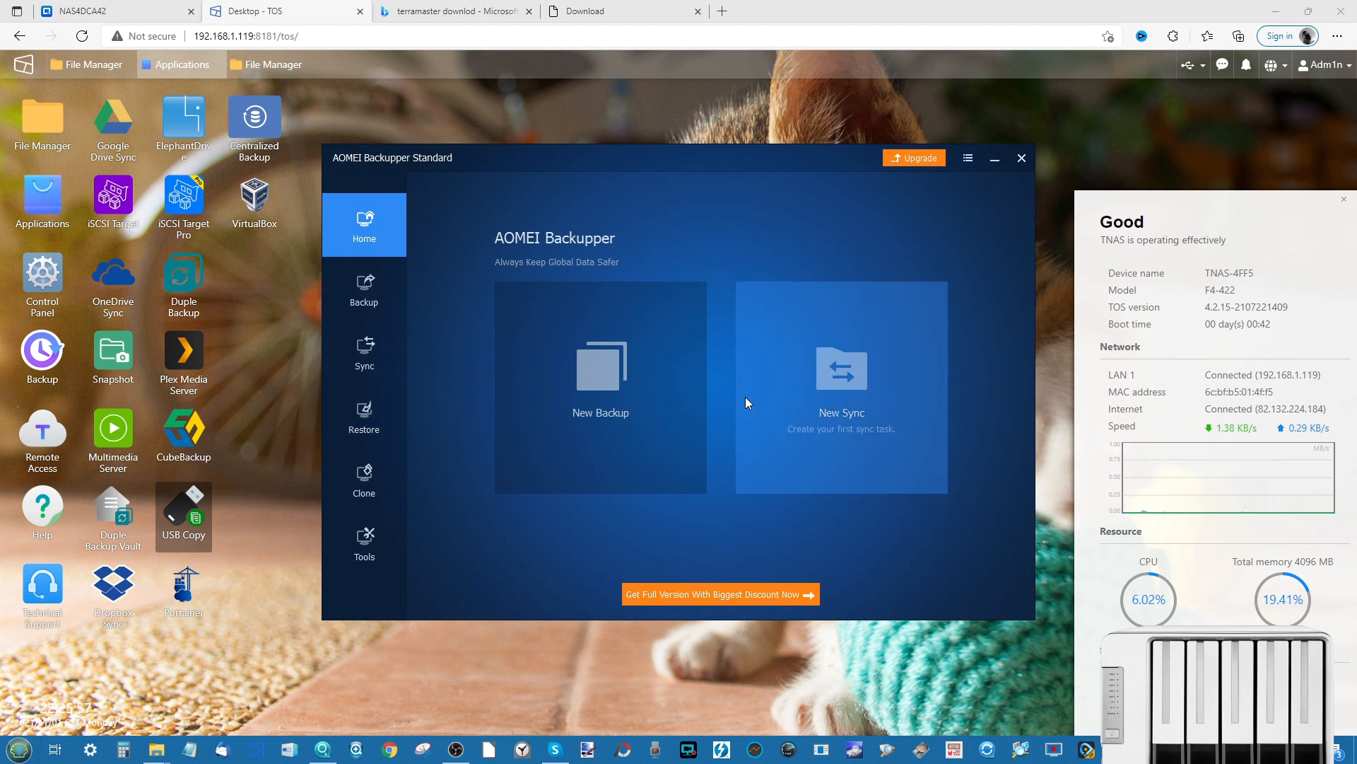
left_click(1022, 158)
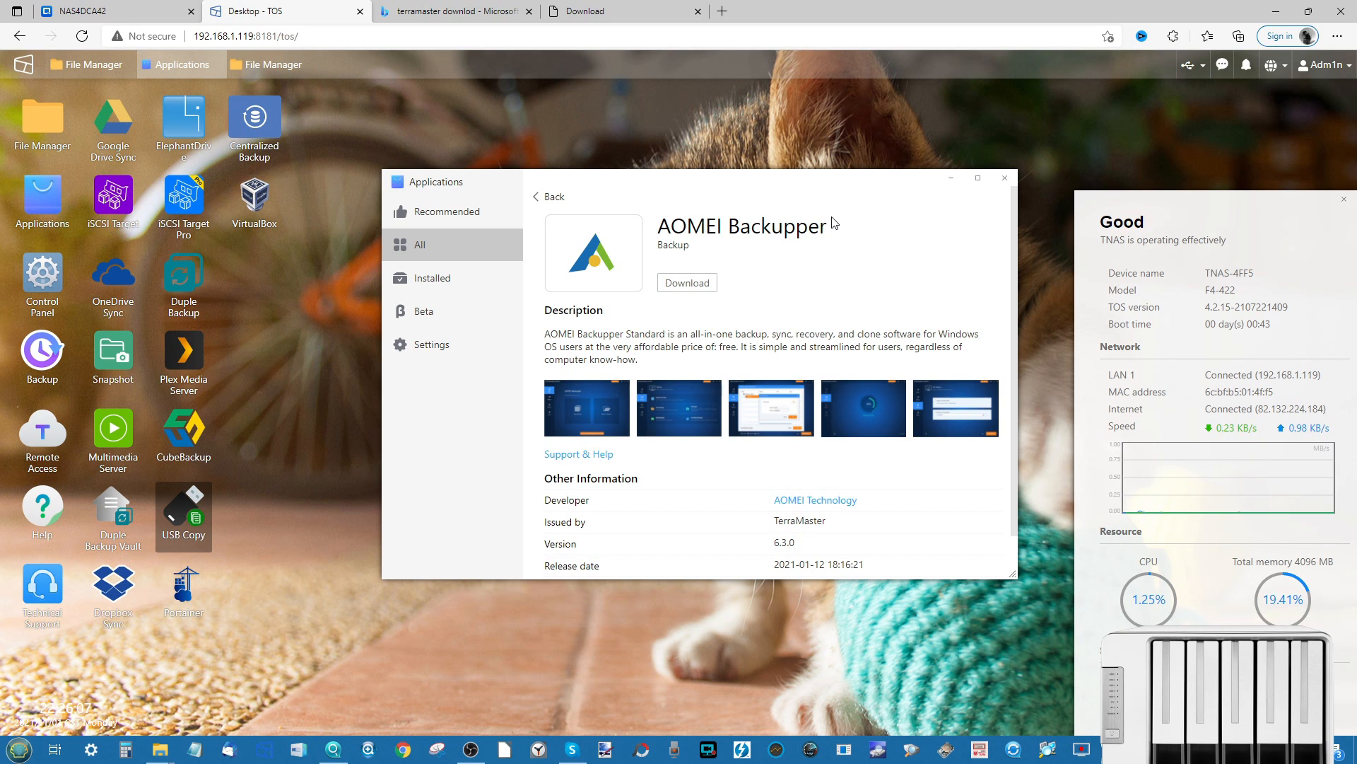
- Close the AOMEI Backupper app page and reopen Applications on its All apps list
left_click(1006, 179)
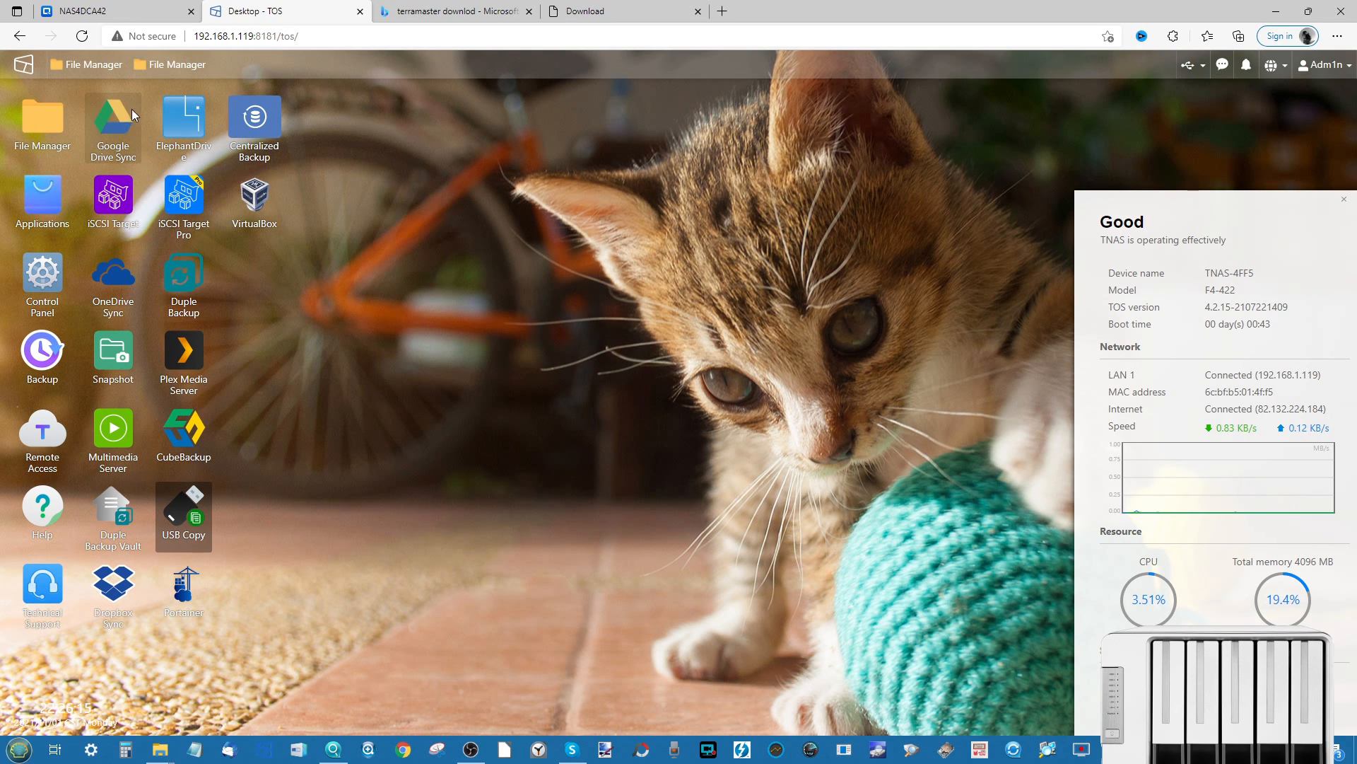
left_click(42, 198)
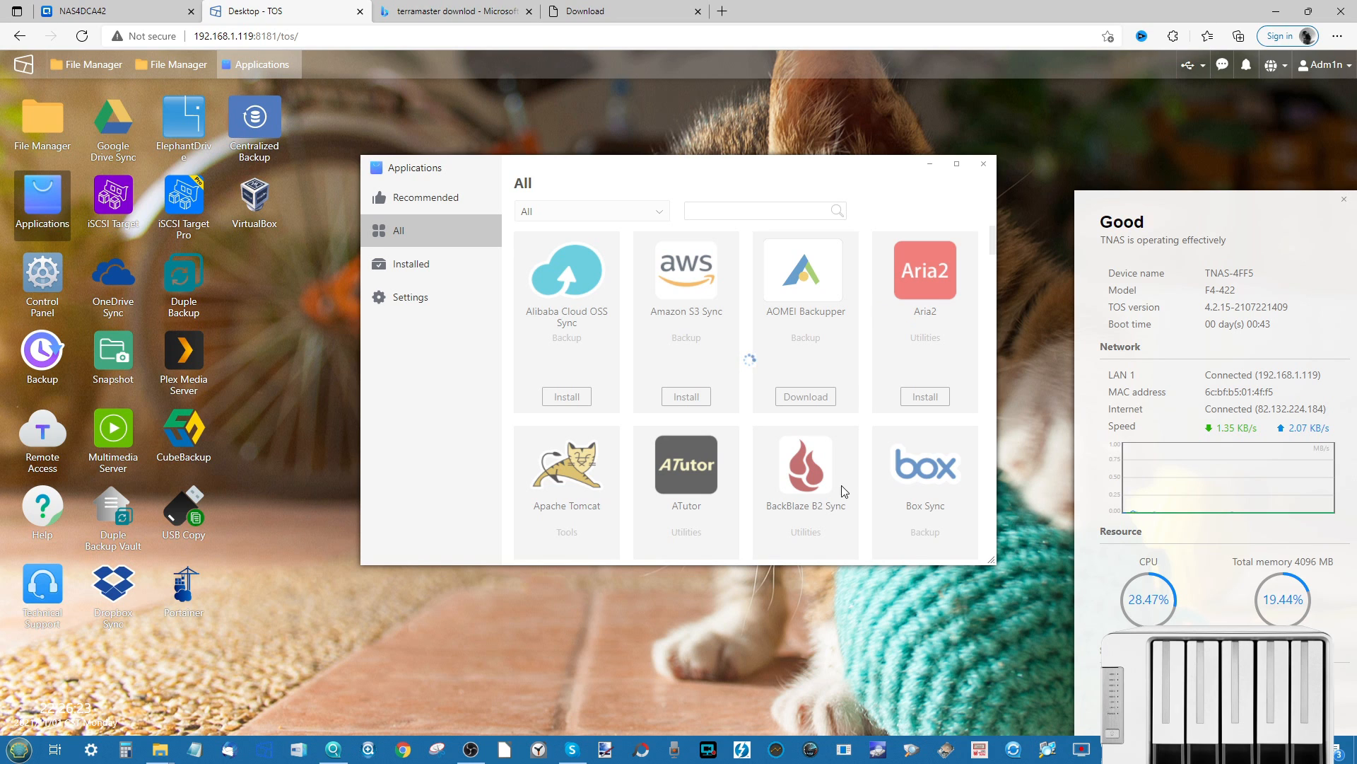
left_click(255, 122)
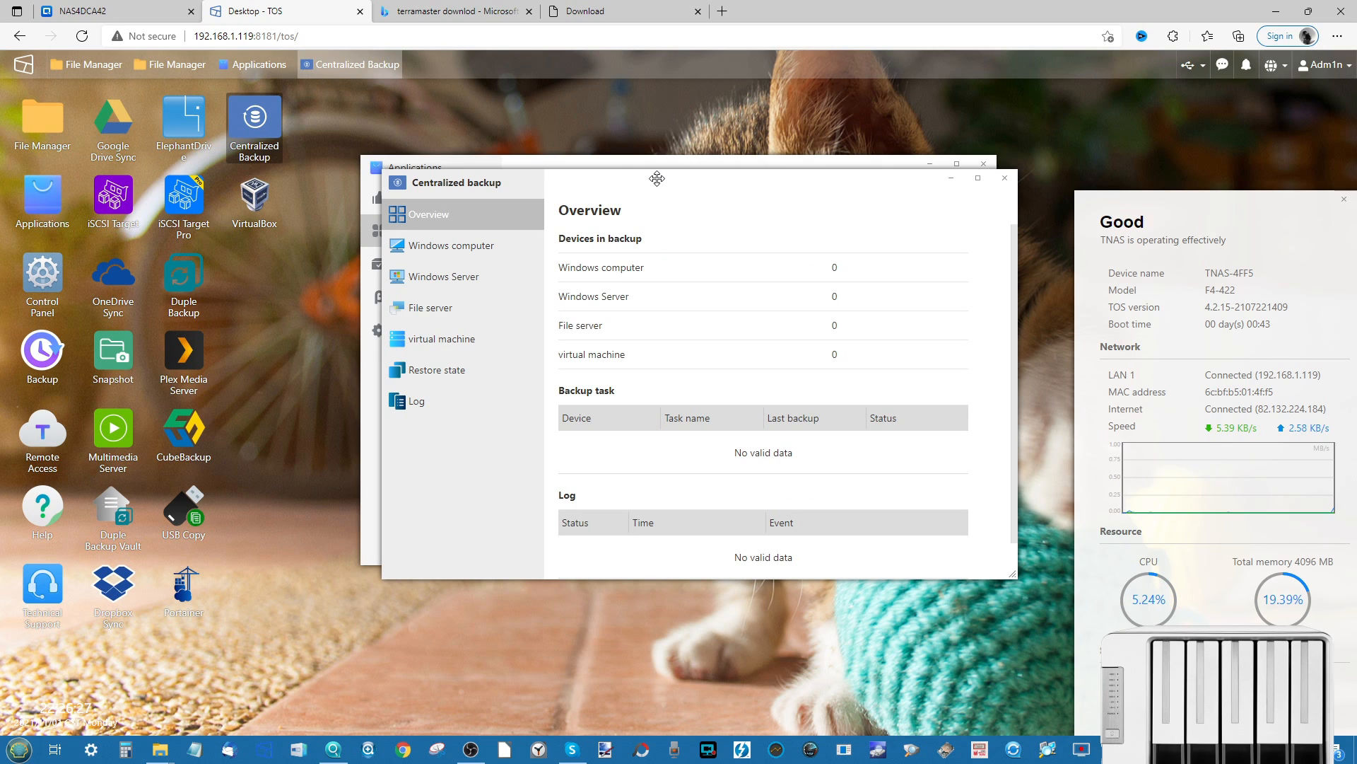
left_click_drag(661, 179, 515, 267)
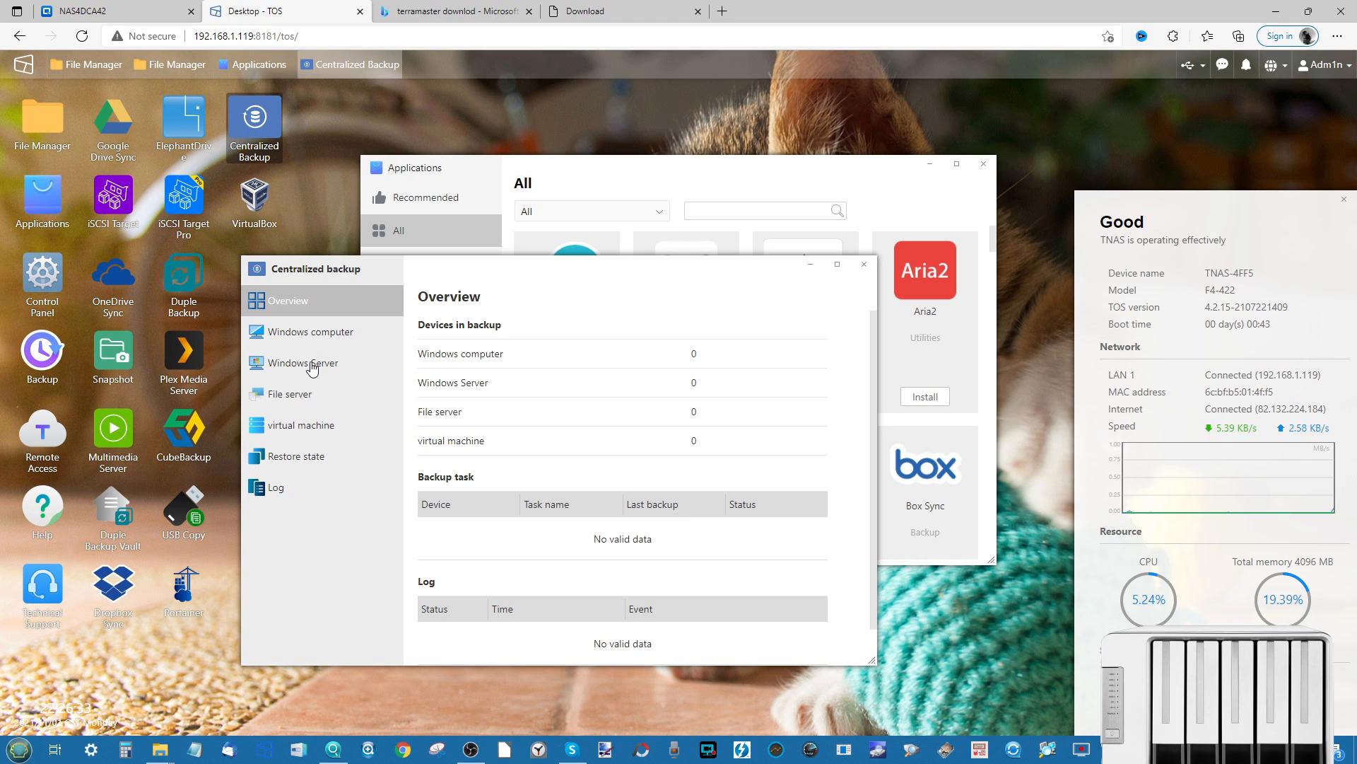
left_click(297, 426)
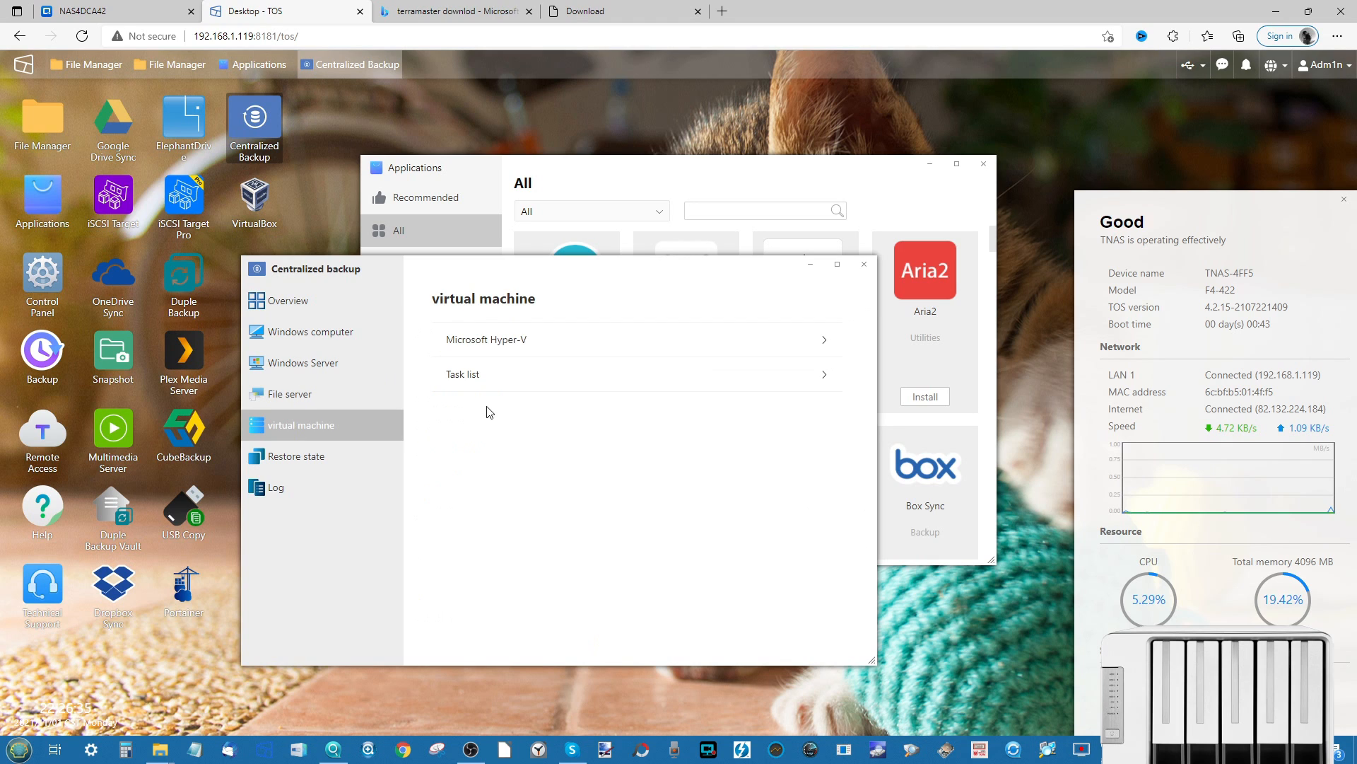
left_click(681, 340)
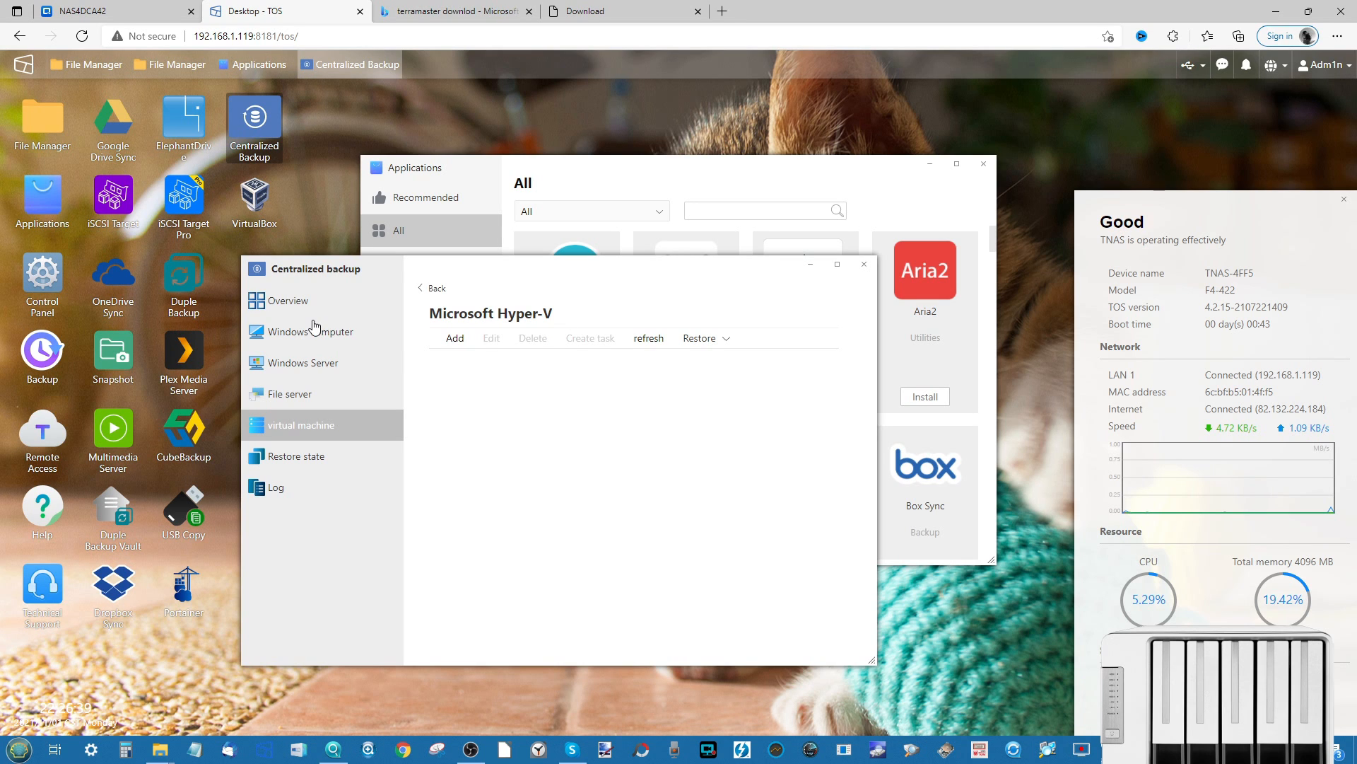
left_click(295, 396)
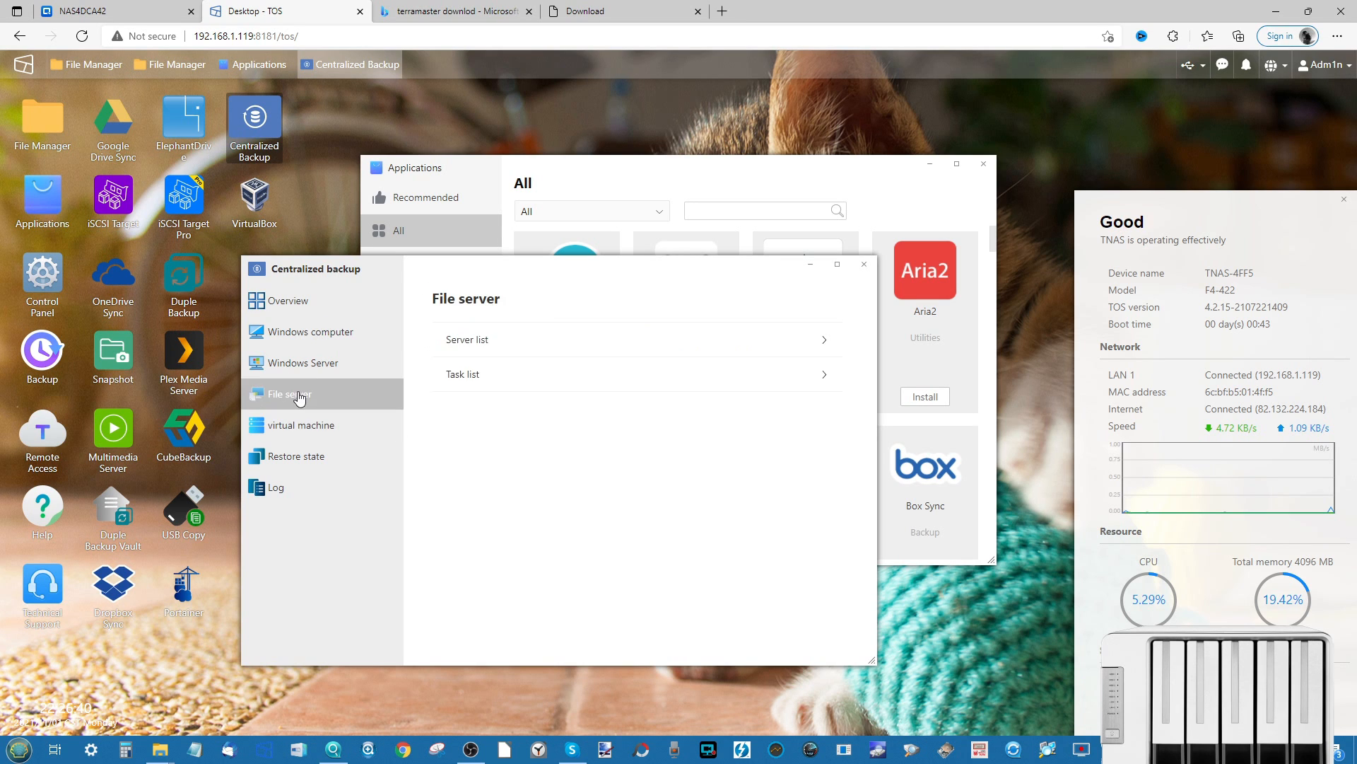
left_click(325, 359)
left_click(317, 300)
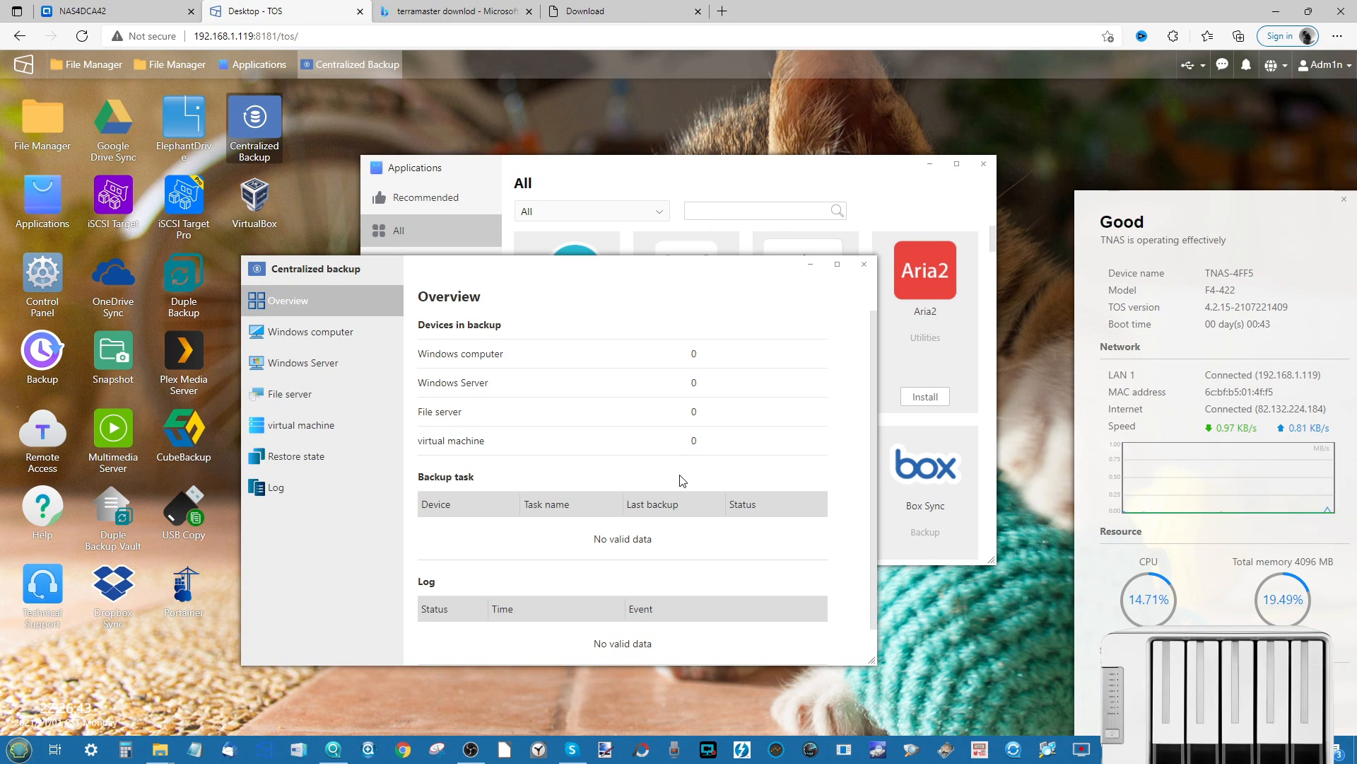
left_click(863, 264)
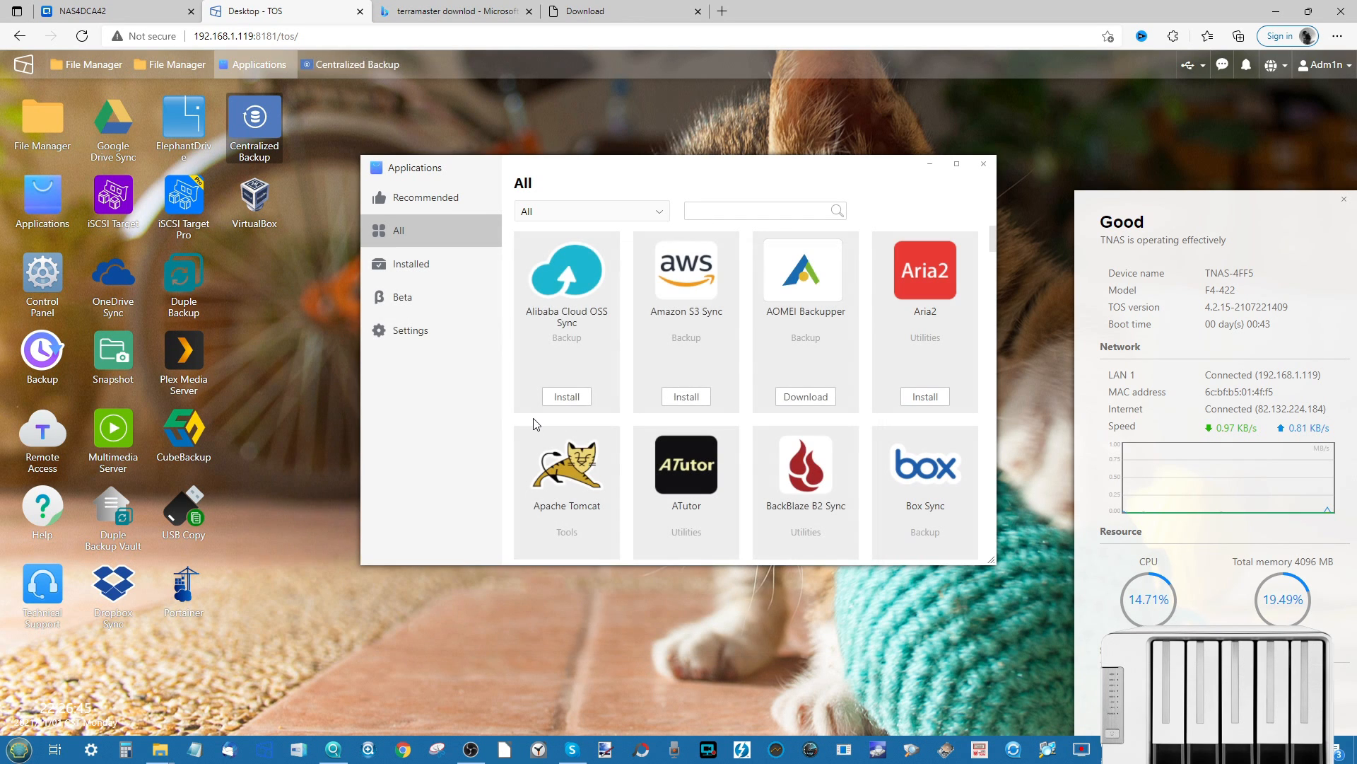